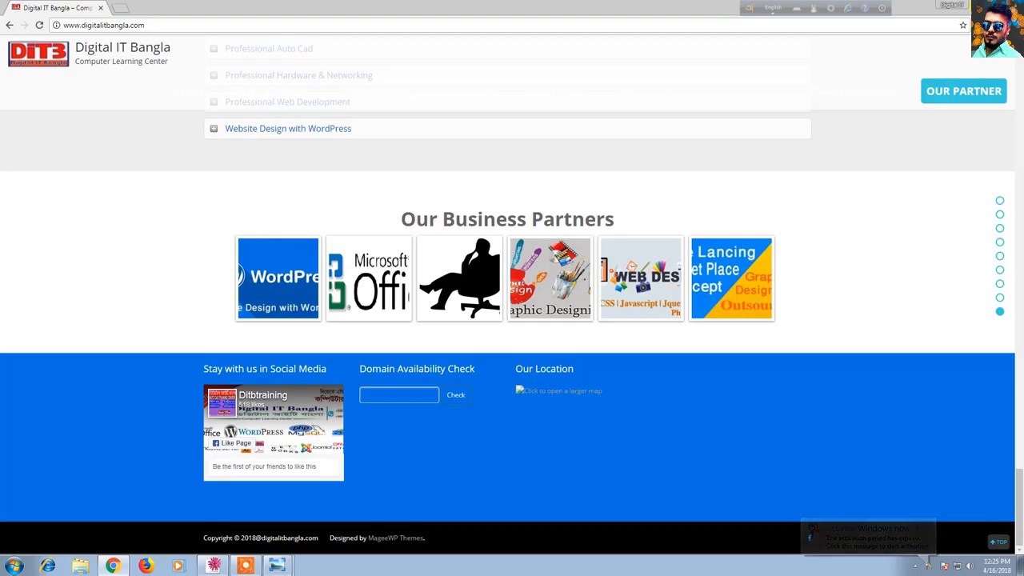
Switch to Adobe Illustrator and delete the hairy ball artwork together with its "Fanny Design" text from the artboard.
key("super+d")
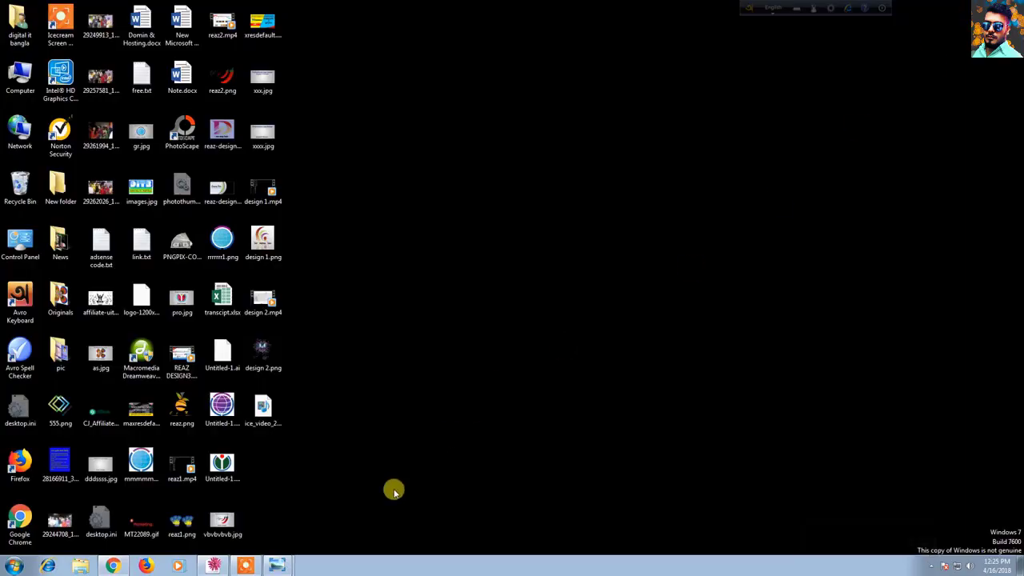
left_click(213, 565)
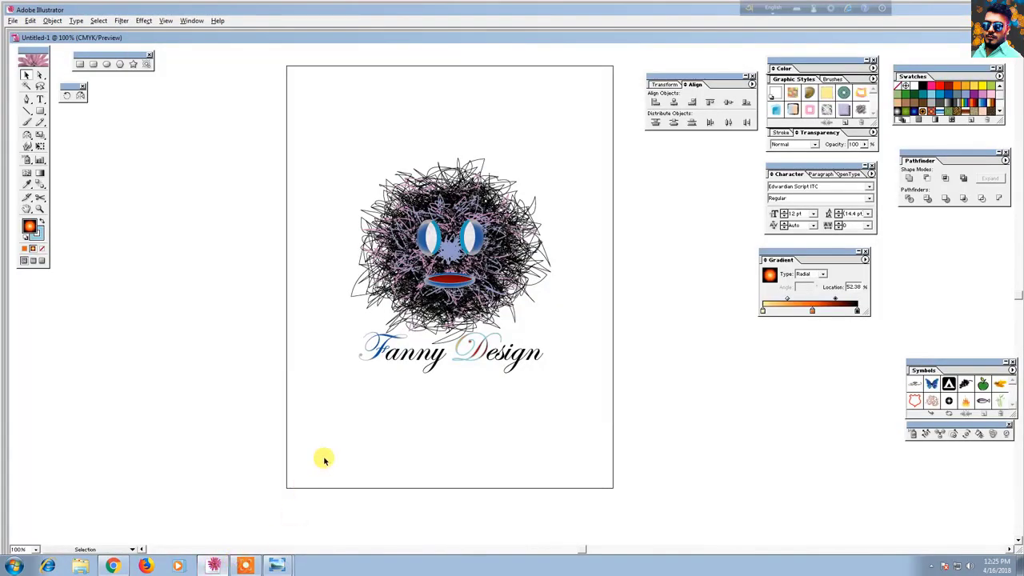
left_click_drag(337, 204, 507, 346)
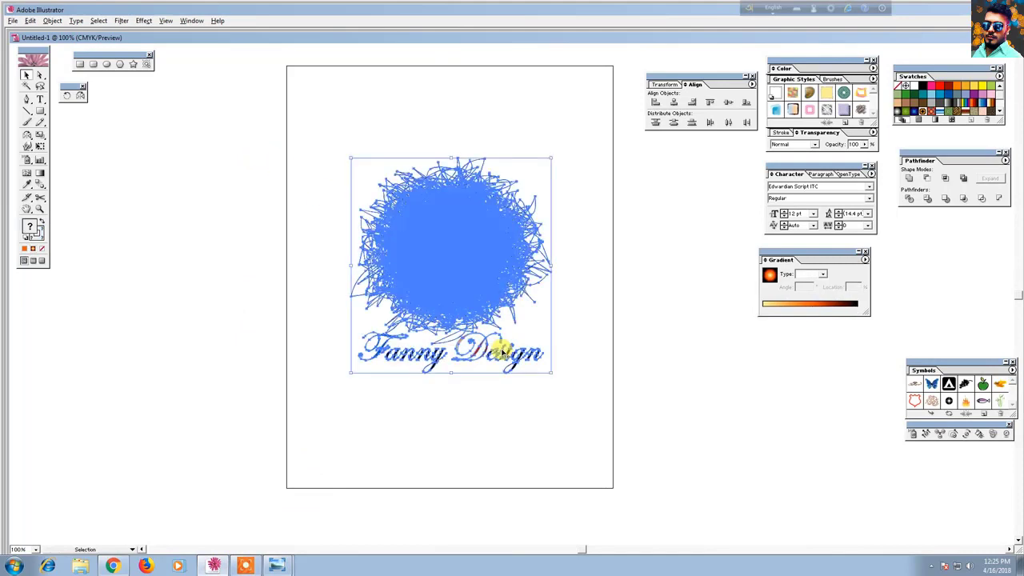
key("Delete")
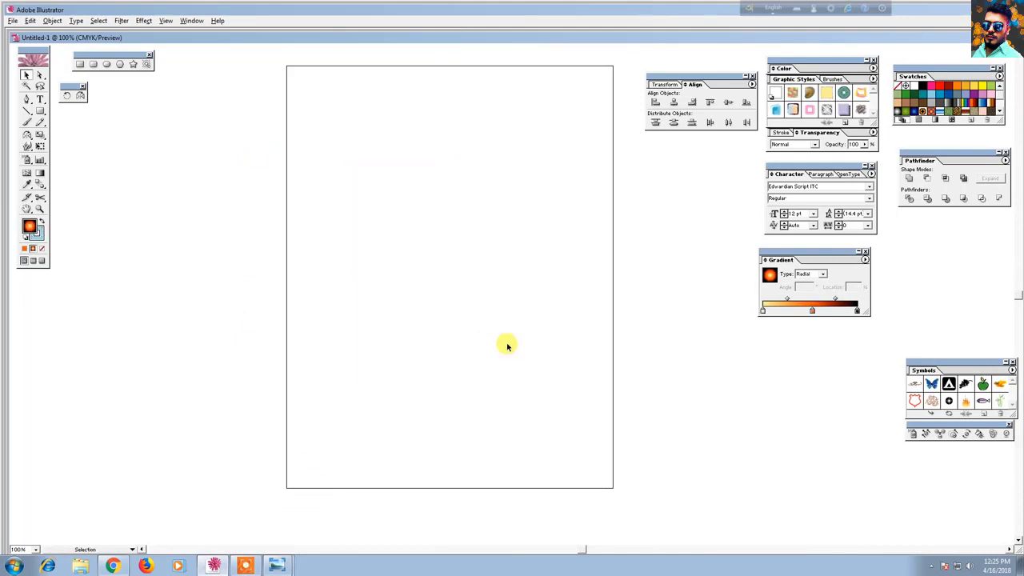
Display the grid across the empty artboard, toggling it off and on again.
left_click_drag(502, 317, 489, 347)
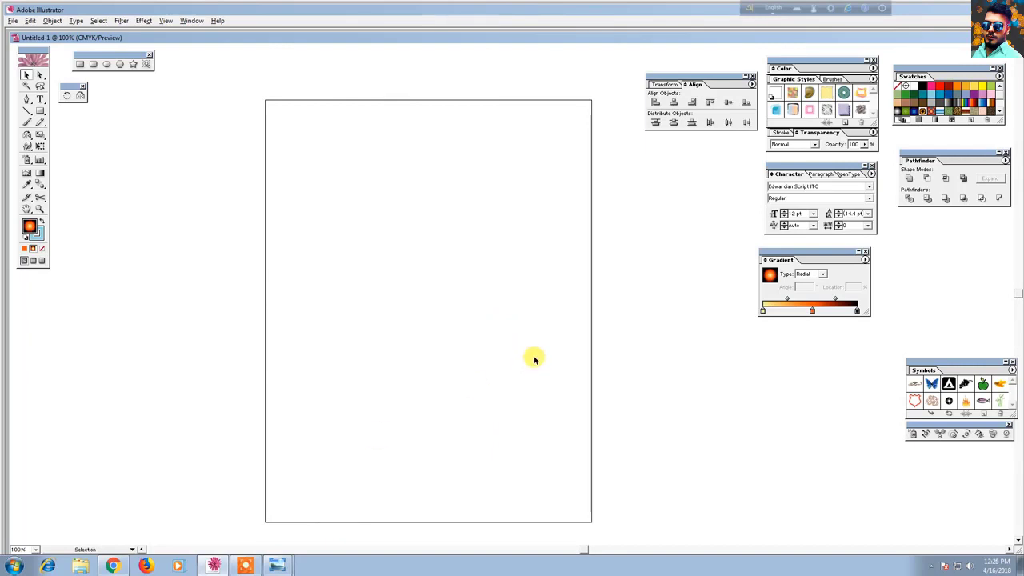
key("ctrl+apostrophe")
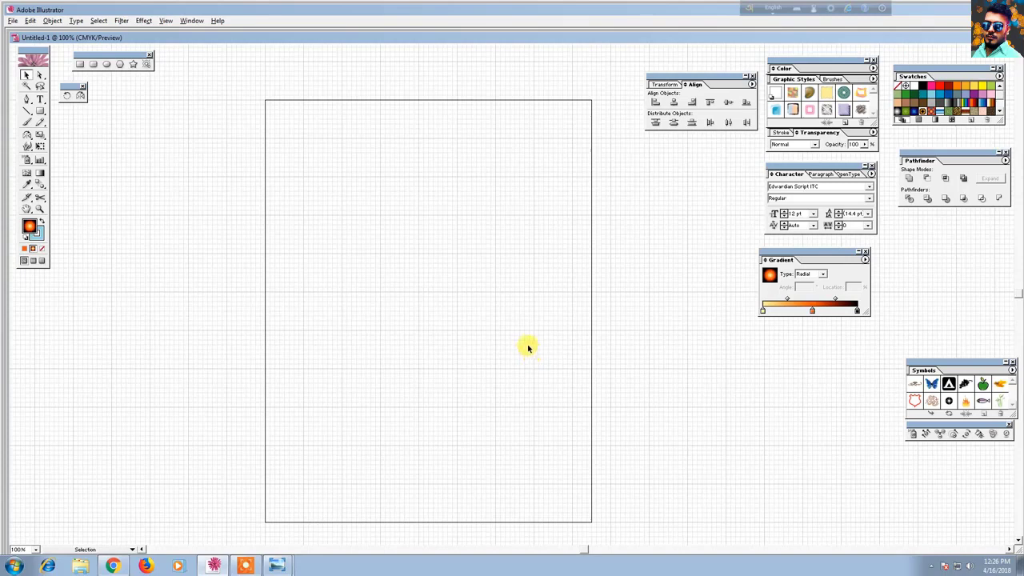
right_click(475, 246)
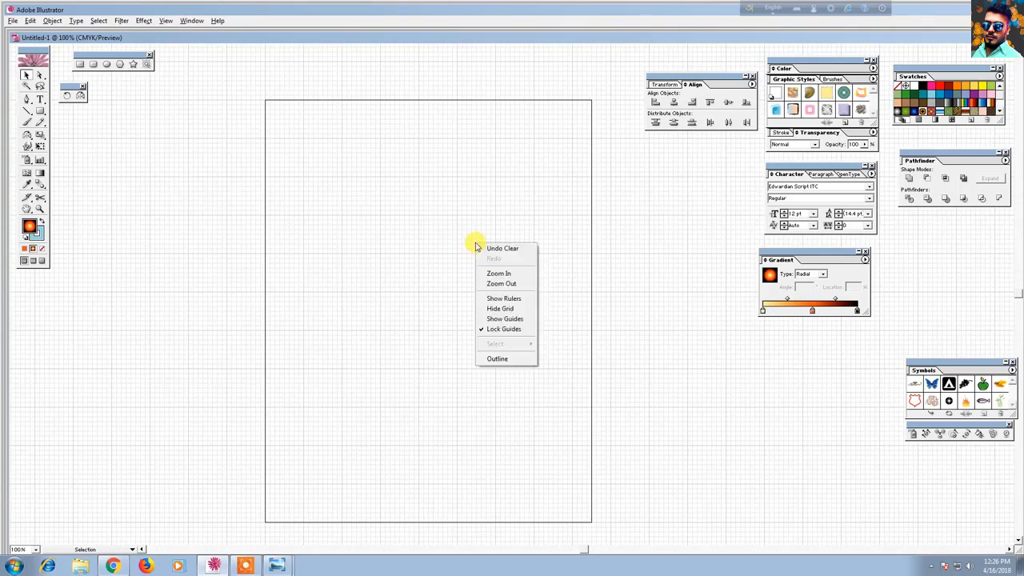
left_click(502, 309)
right_click(457, 223)
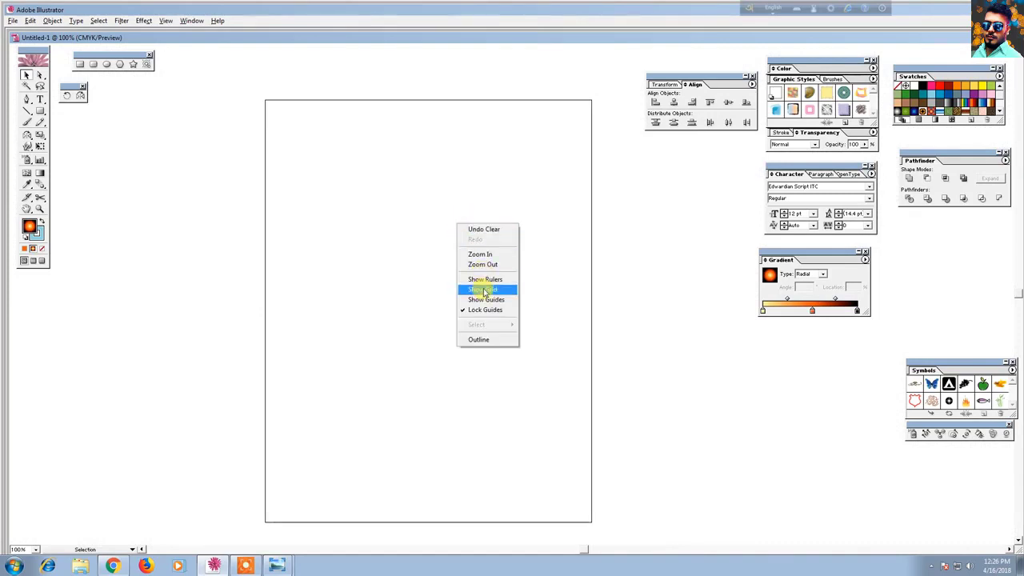
left_click(487, 289)
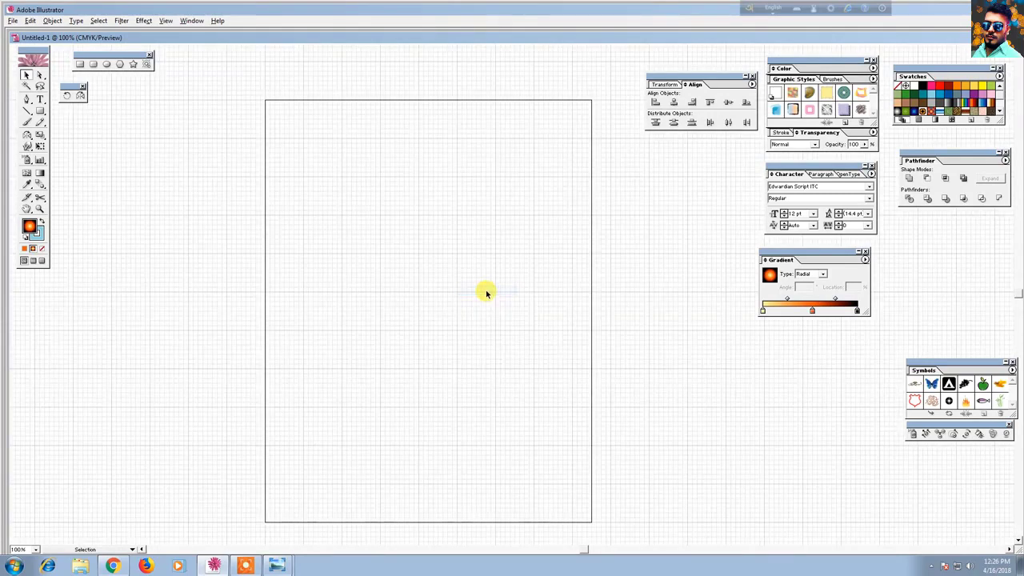
key("space")
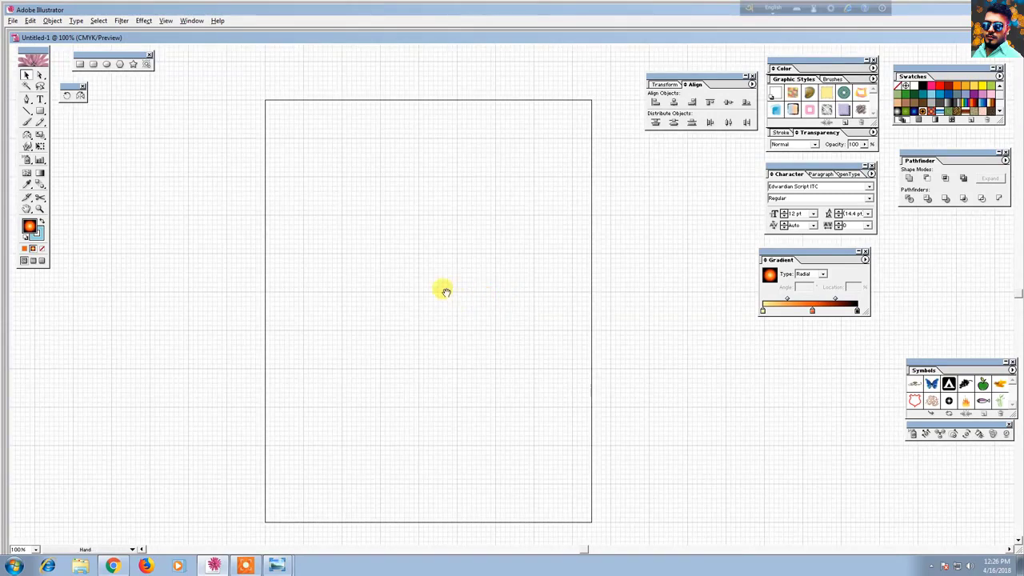
left_click_drag(441, 288, 446, 264)
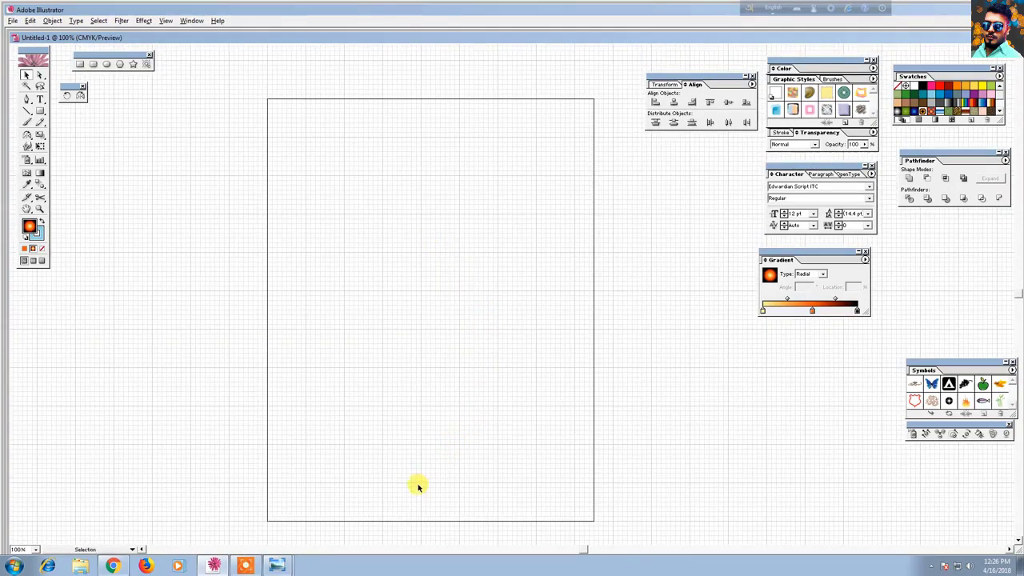
Draw a curved Pen path from the artboard's upper left down toward its middle, with no fill and a dark grey stroke.
left_click(27, 100)
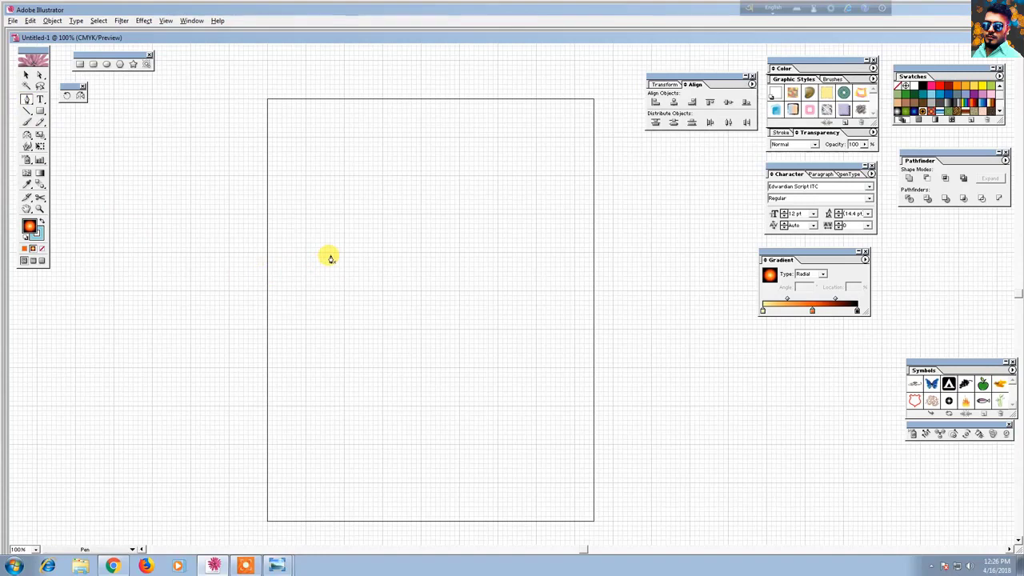
left_click_drag(360, 322, 359, 301)
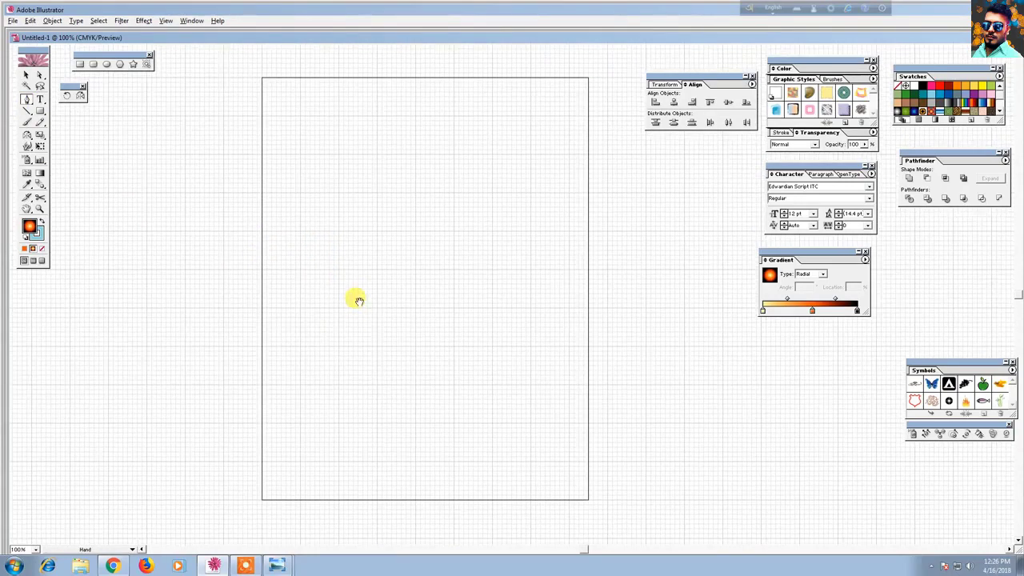
left_click(301, 157)
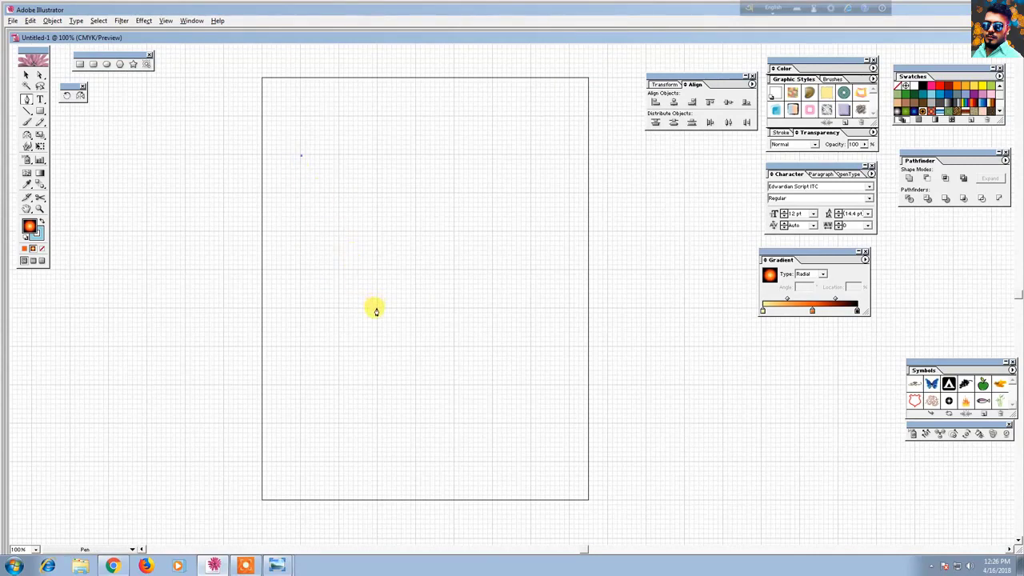
left_click_drag(375, 309, 379, 389)
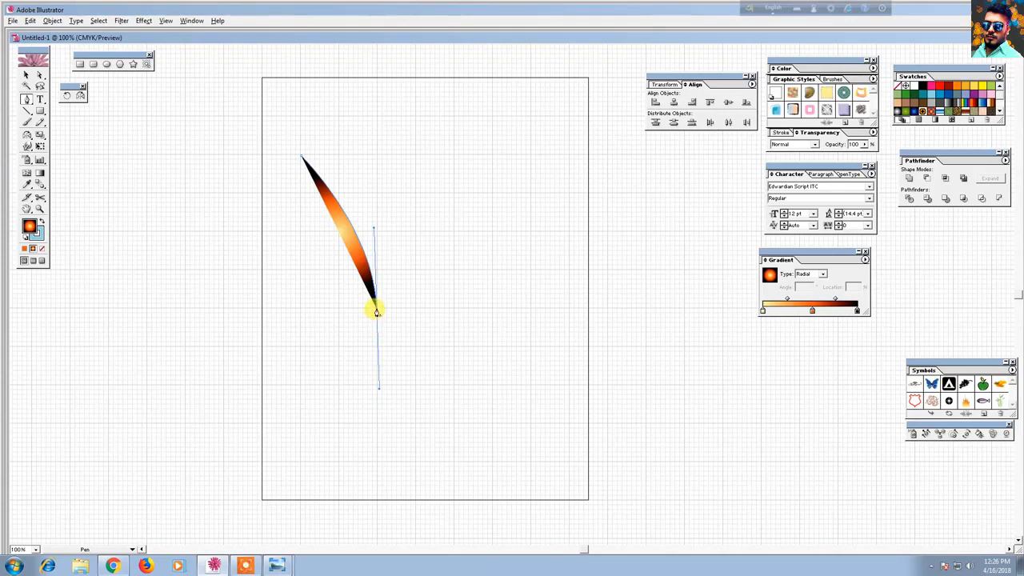
left_click(377, 310)
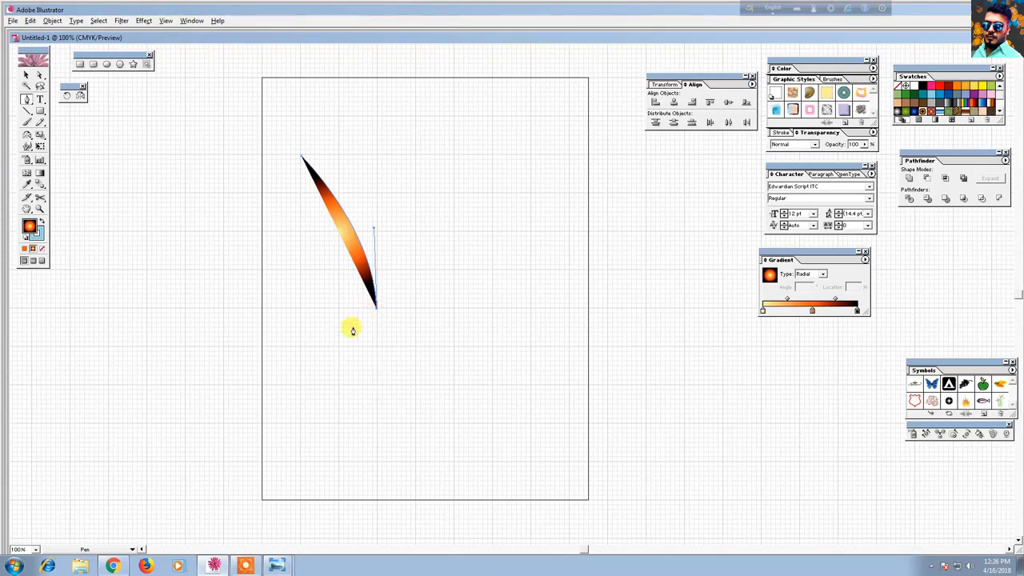
left_click(41, 250)
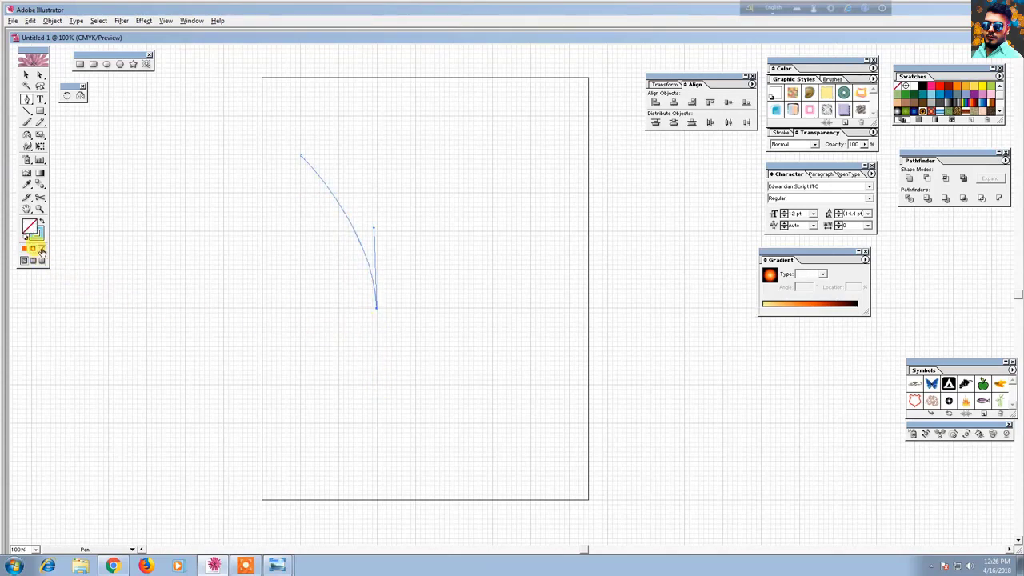
left_click(926, 102)
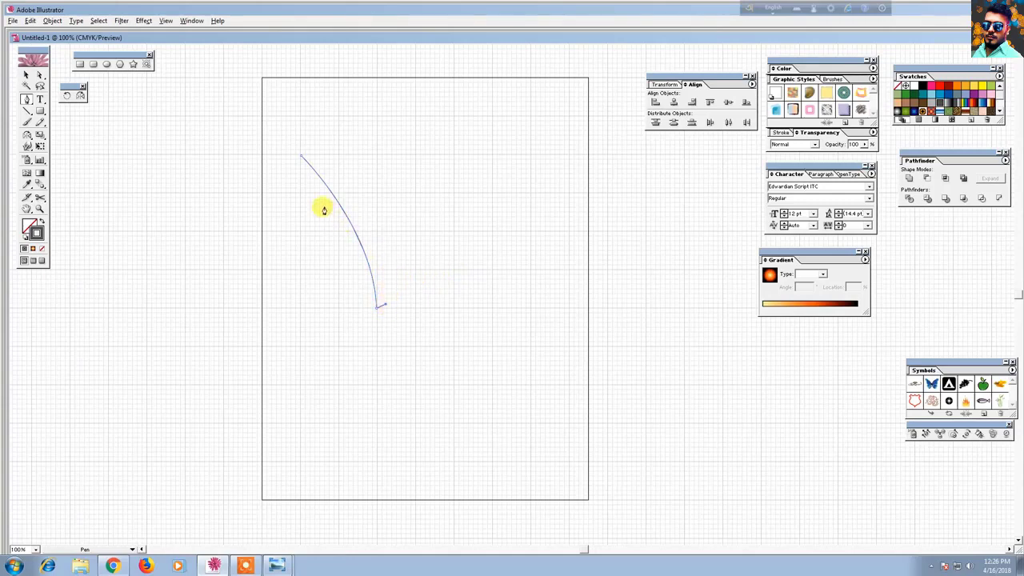
Close the curved path at its upper tip with a second curve, forming a thin tapering blade, and deselect it.
left_click_drag(300, 157, 221, 107)
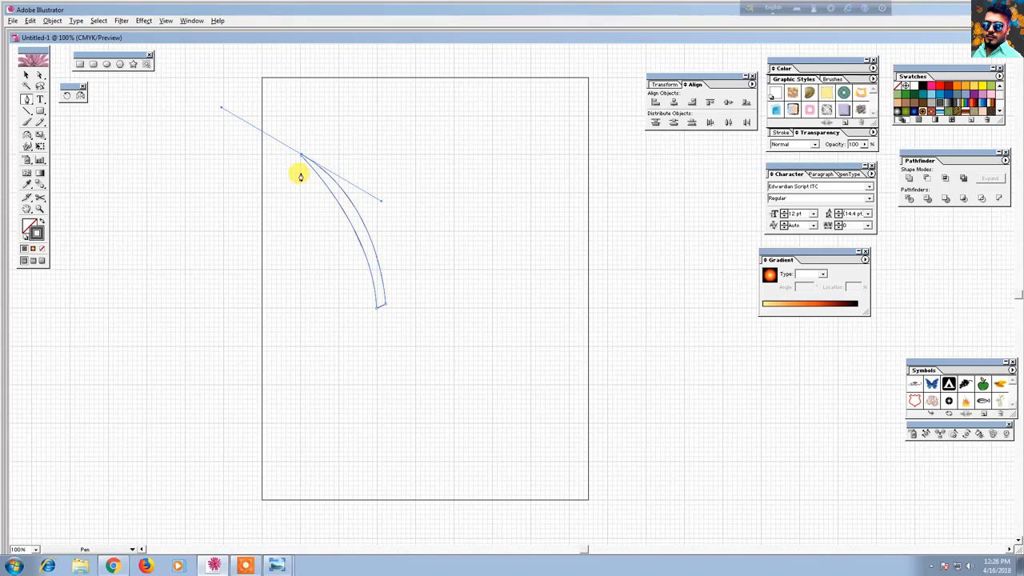
left_click(42, 204)
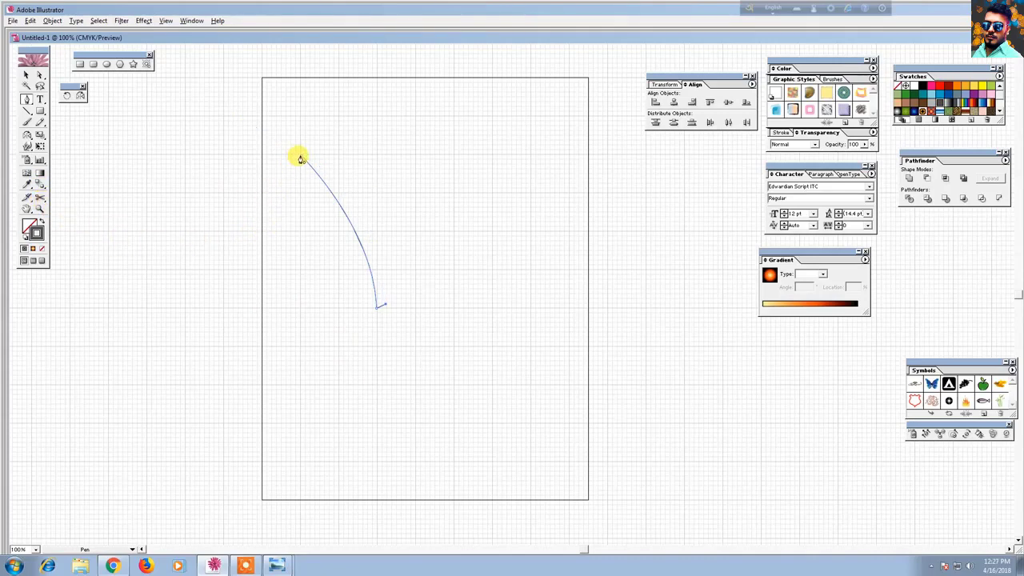
left_click_drag(300, 157, 205, 61)
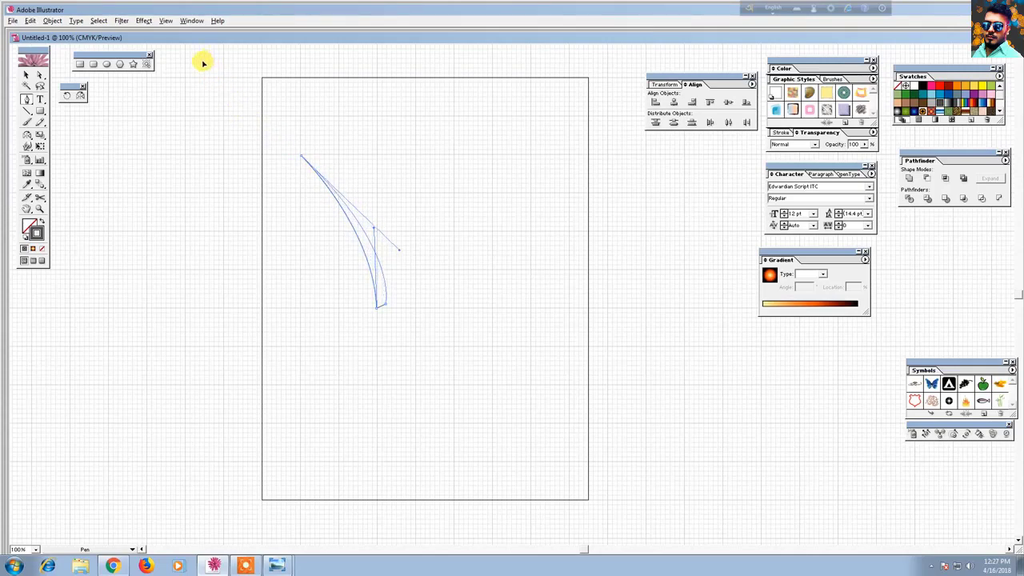
left_click(26, 75)
left_click(171, 171)
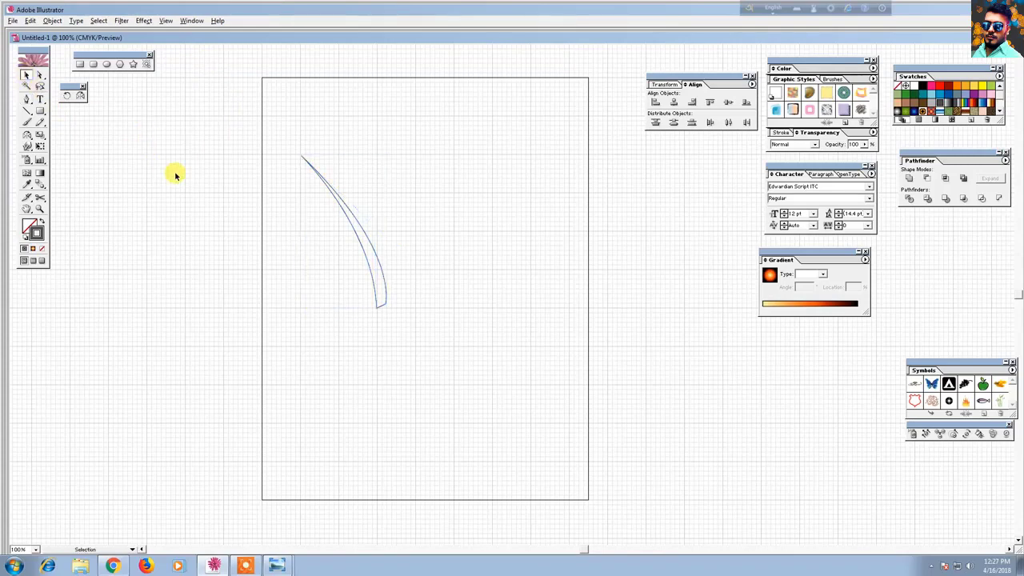
left_click(352, 243)
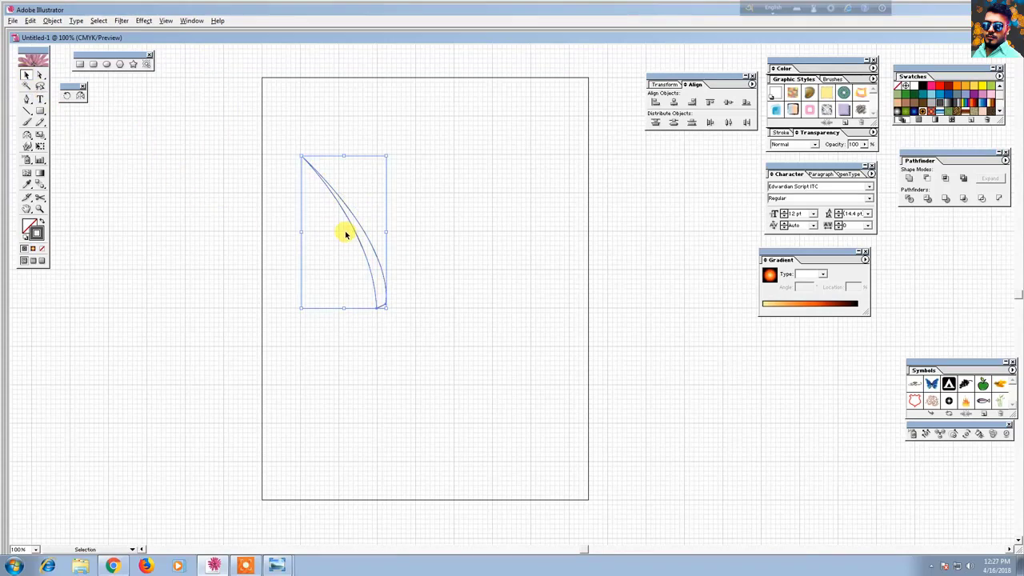
left_click(382, 343)
left_click_drag(382, 343, 361, 360)
key("ctrl+a")
left_click(389, 343)
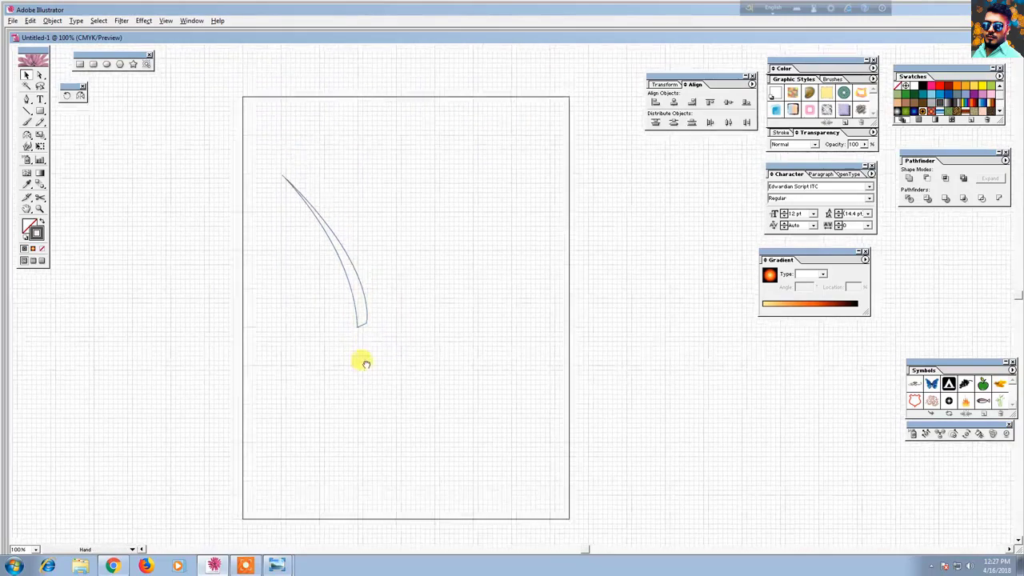
Draw a second closed blade with the Pen tool, curving from the first blade's lower part up to a point at the upper right.
left_click(28, 100)
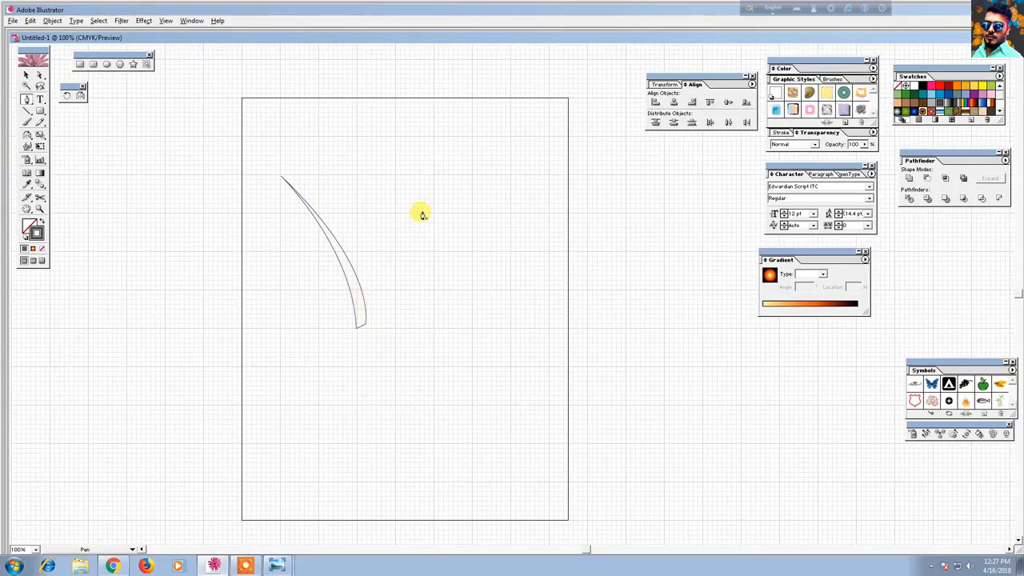
left_click(354, 282)
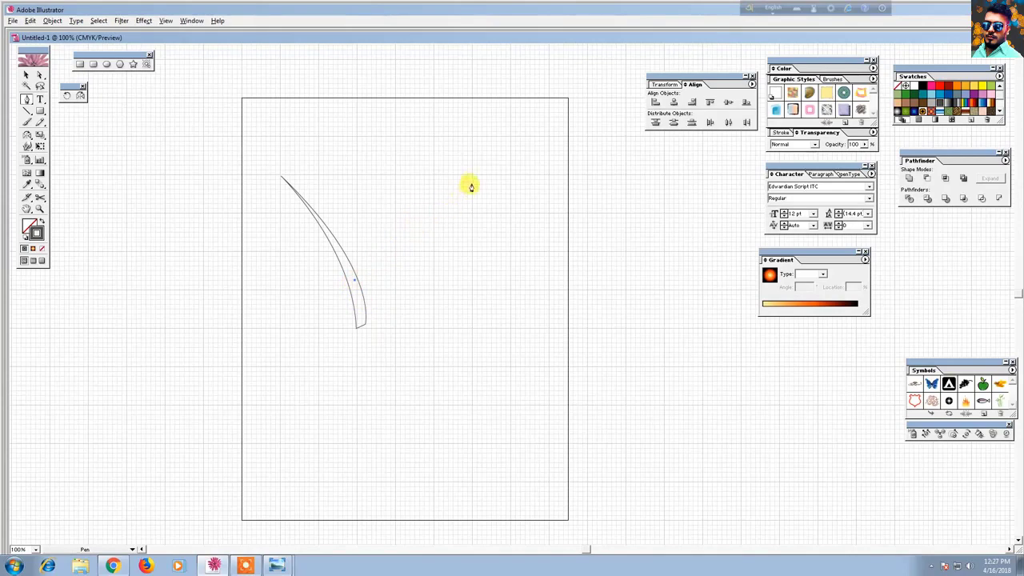
left_click_drag(475, 177, 540, 150)
left_click_drag(363, 305, 350, 357)
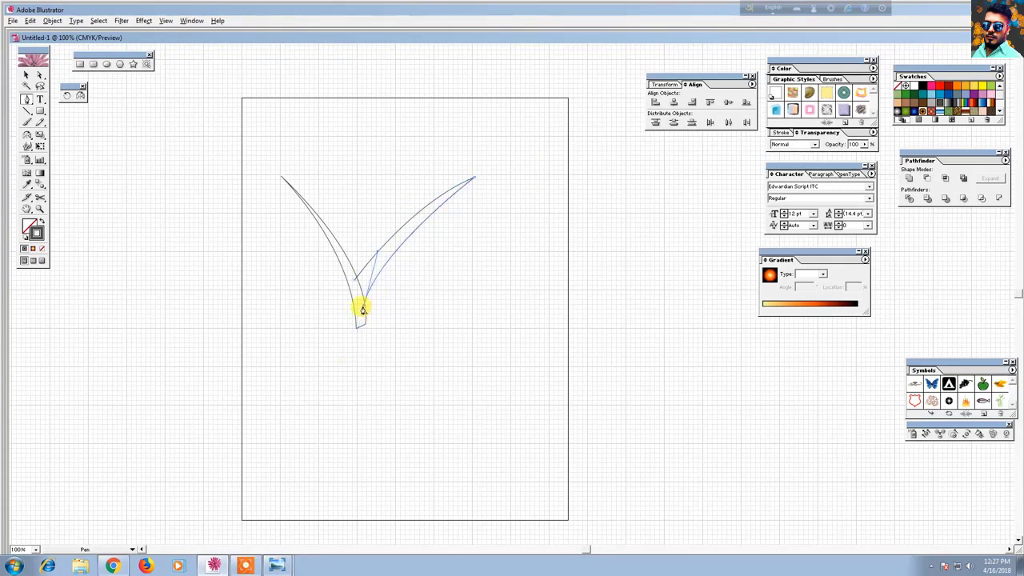
left_click(363, 309)
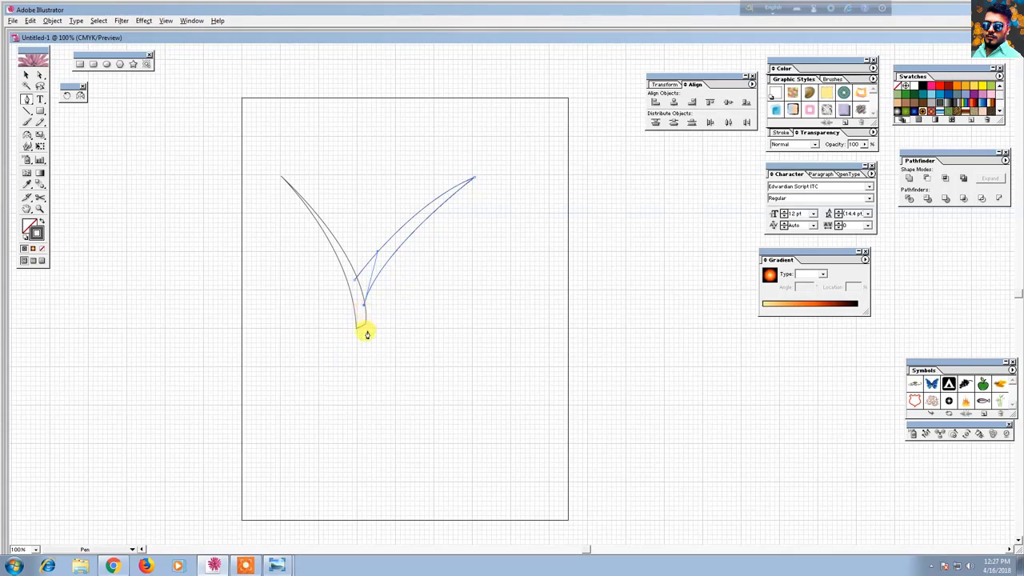
left_click(354, 283)
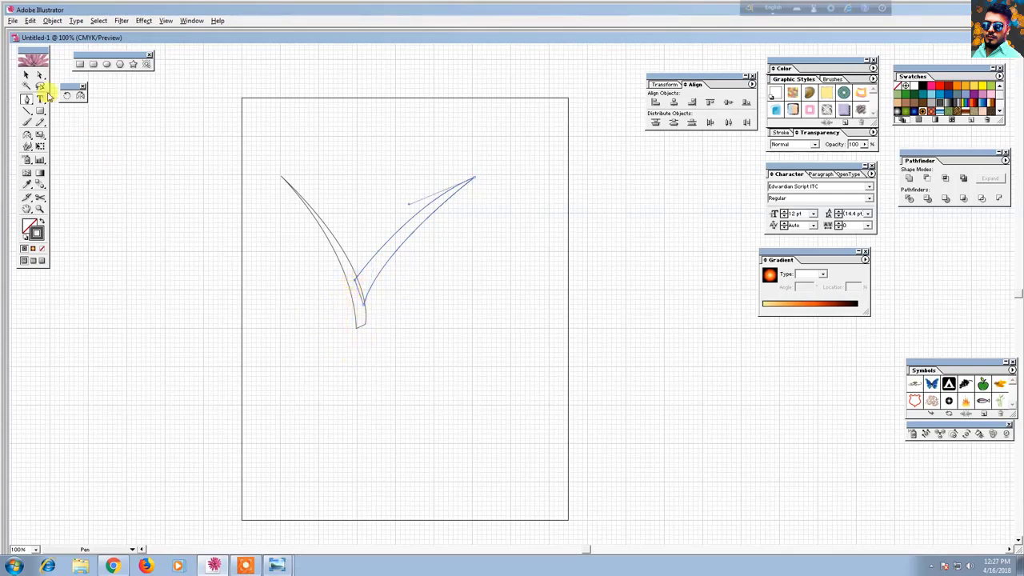
left_click(25, 75)
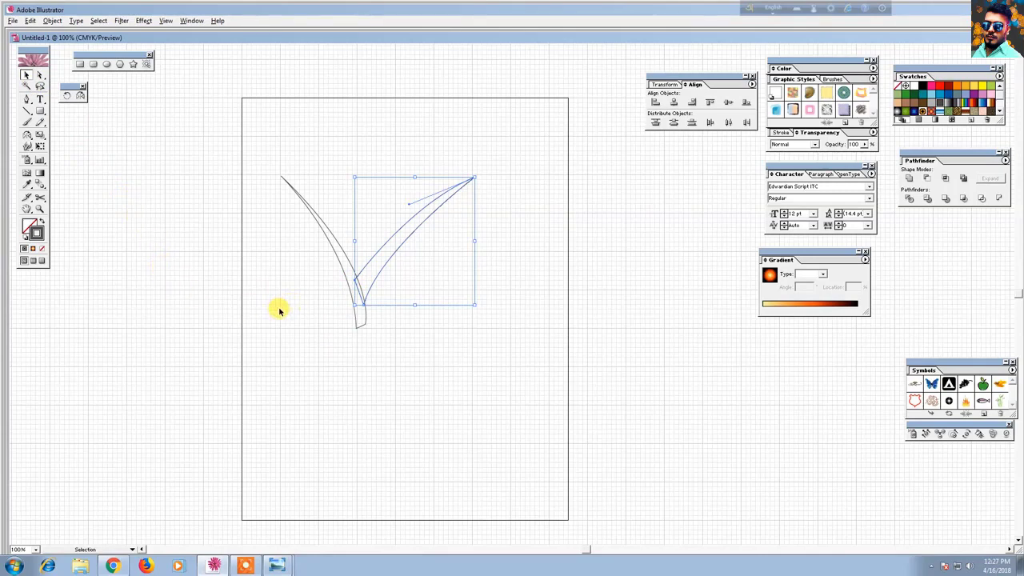
left_click(314, 354)
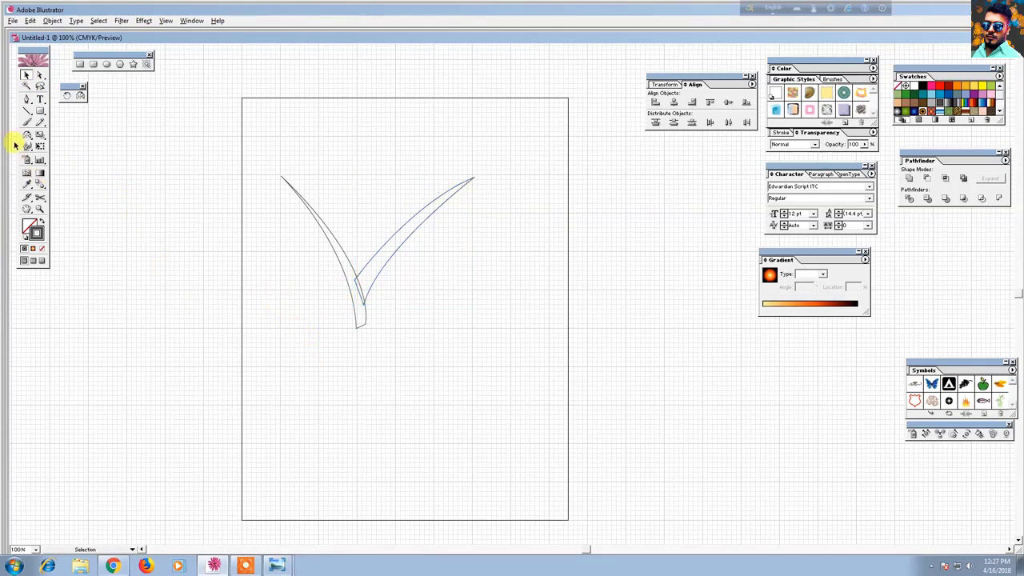
Draw a third, shorter closed blade with the Pen tool, extending from the first blade's base to a point on the left.
left_click(27, 100)
left_click(356, 310)
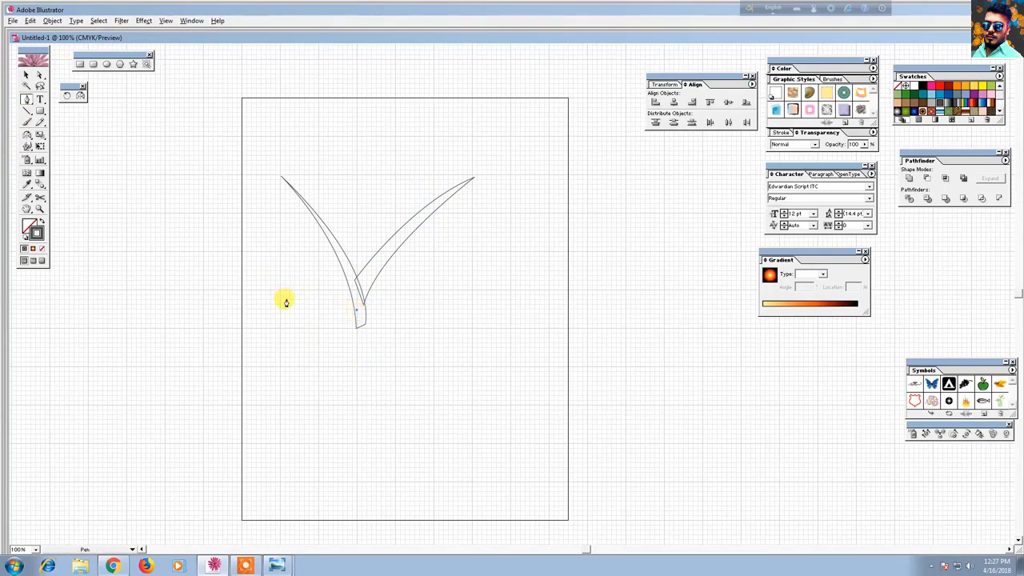
left_click_drag(282, 295, 244, 301)
left_click(280, 298)
mouse_move(354, 324)
left_mouse_down()
mouse_move(358, 343)
mouse_move(358, 332)
left_mouse_up()
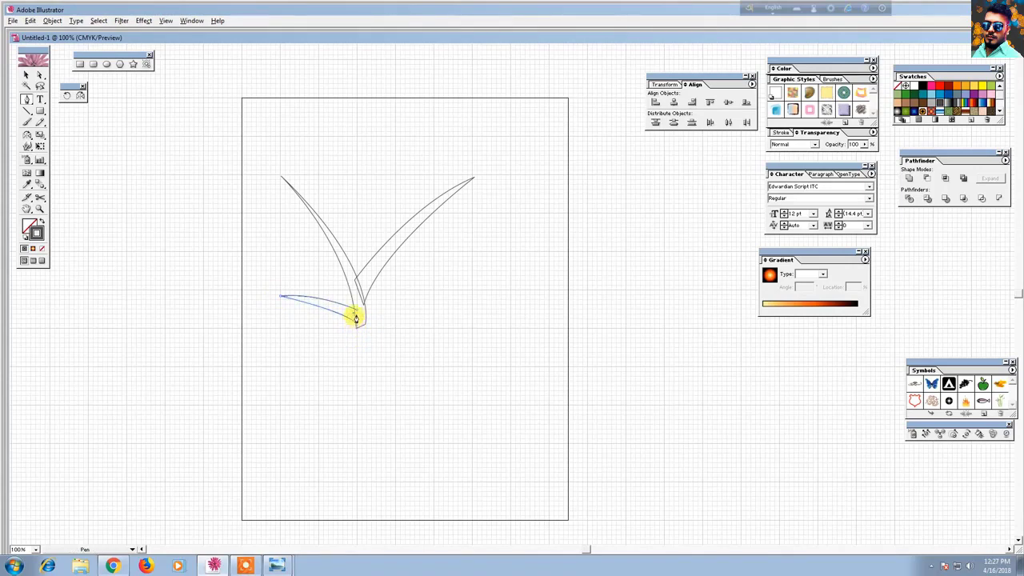
left_click(357, 312)
left_click(28, 75)
left_click(128, 166)
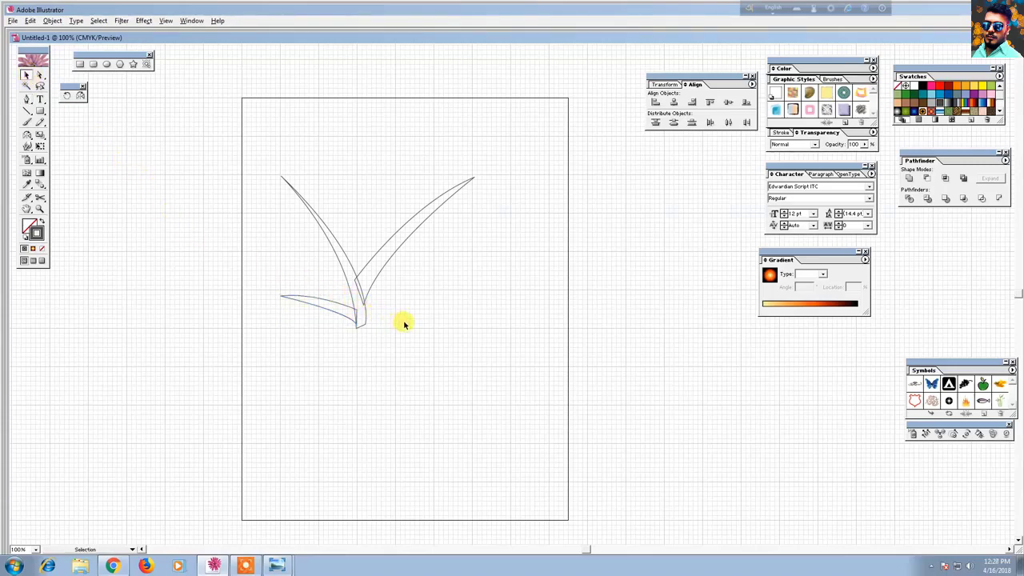
Draw the upper edge of a fourth blade with the Pen tool, curving from the first blade's base up to a tip on the right.
left_click(27, 99)
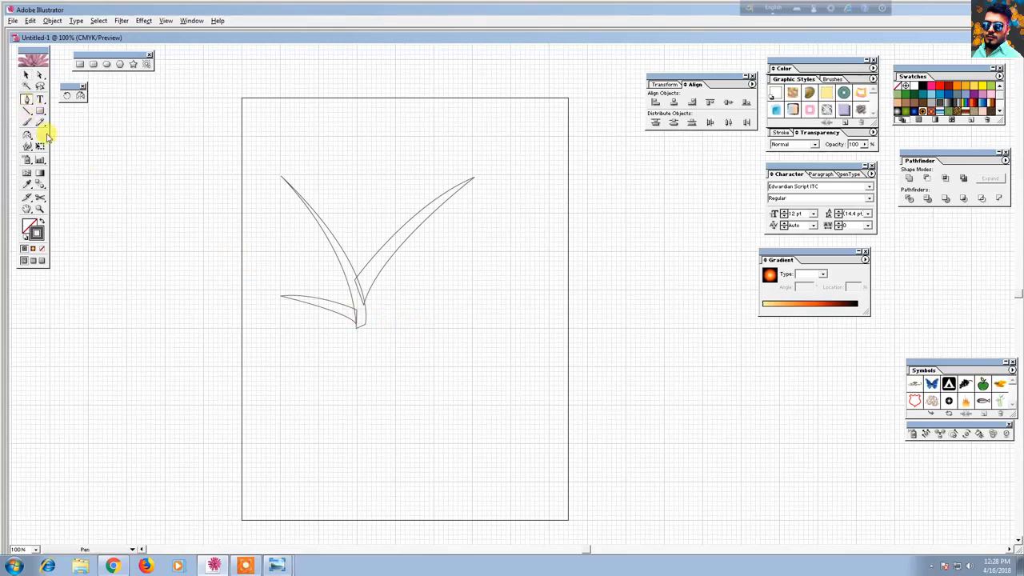
left_click_drag(364, 316, 470, 218)
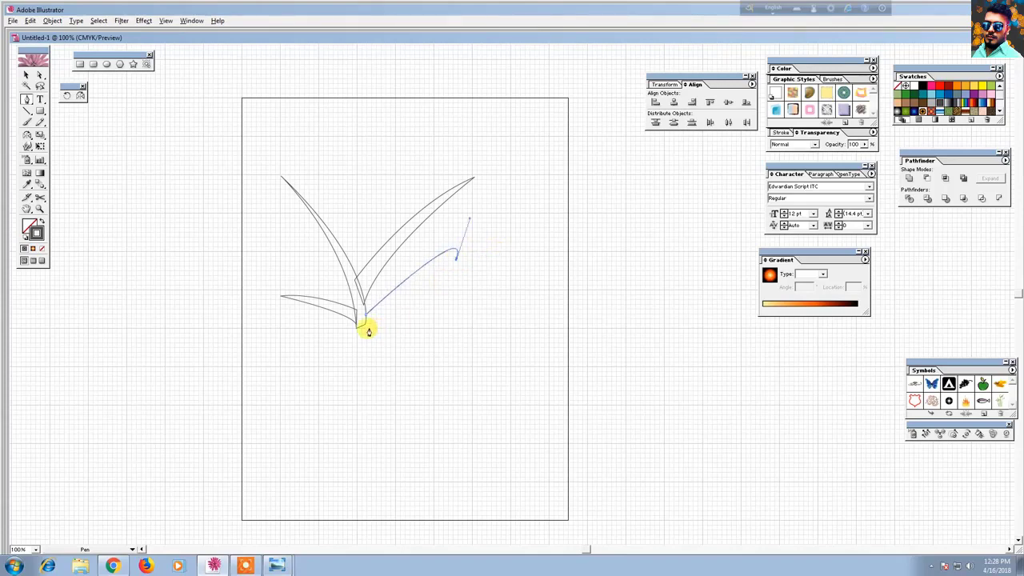
key("ctrl+z")
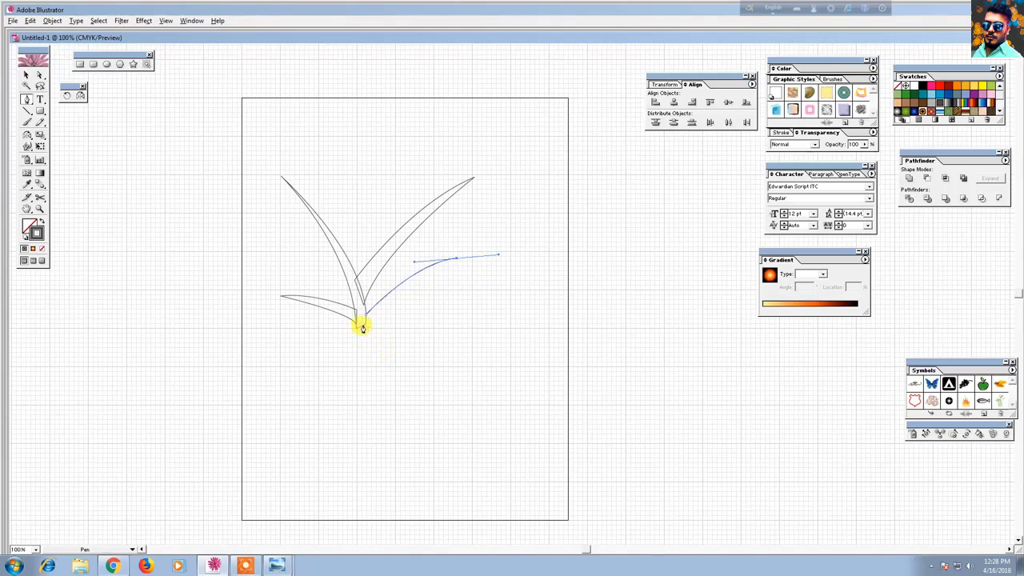
left_click_drag(362, 328, 343, 350)
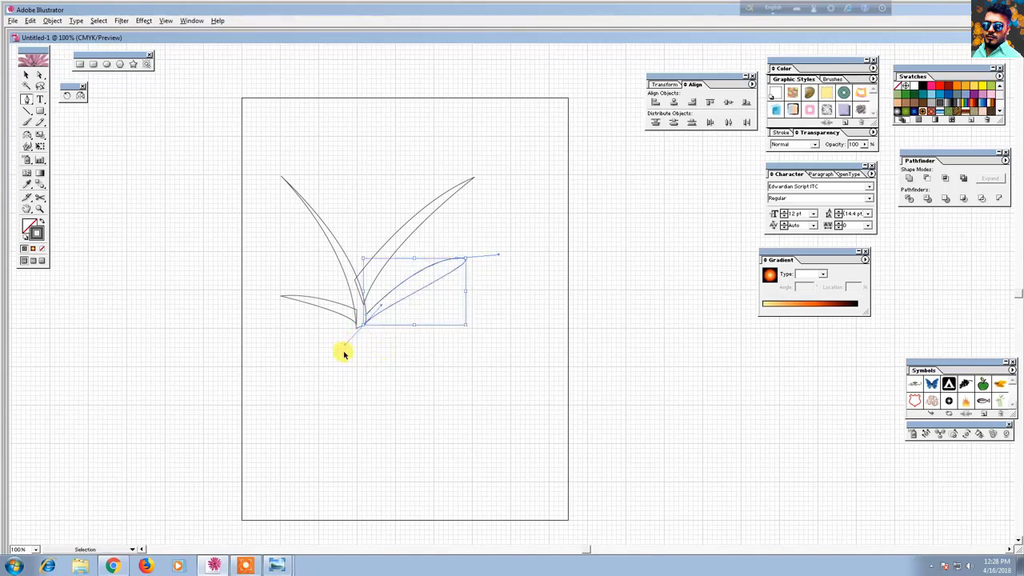
key("ctrl+z")
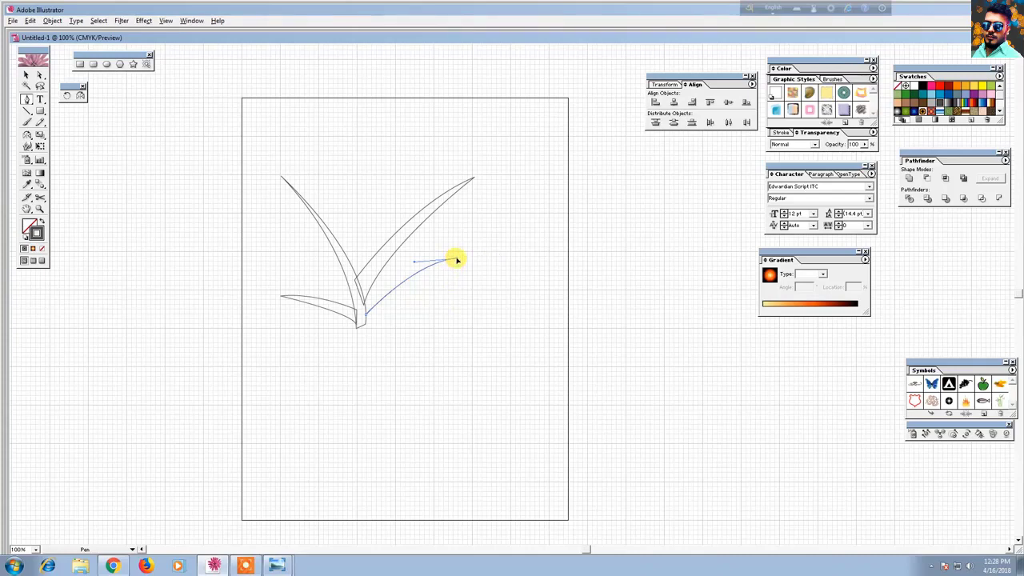
left_click_drag(360, 328, 288, 389)
Add the fourth blade's lower curve from its tip back to the first blade's base, close the path, and deselect it.
key("ctrl+plus")
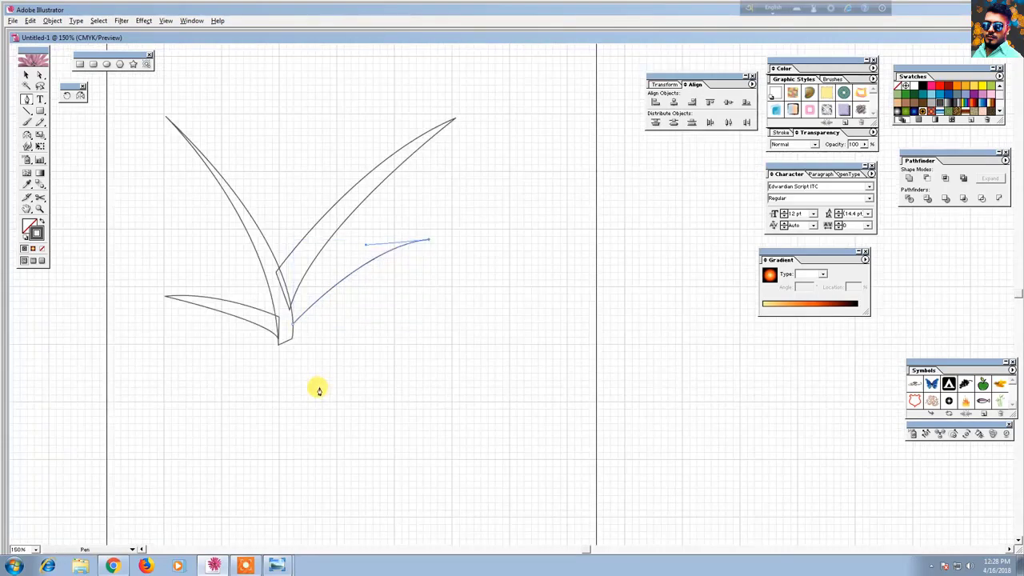
scroll(310, 360, "down", 1)
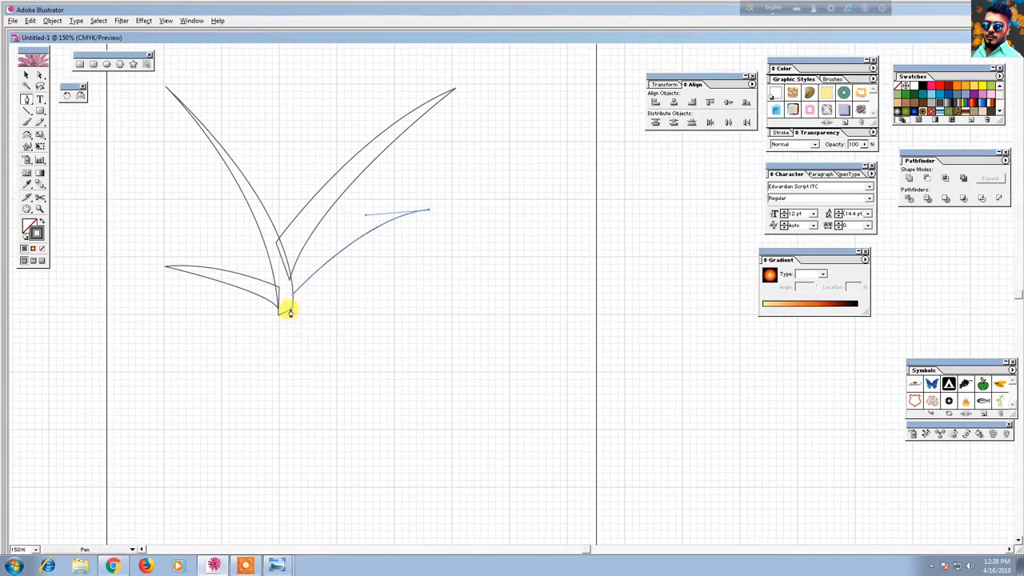
left_click(289, 311)
left_click_drag(289, 311, 207, 397)
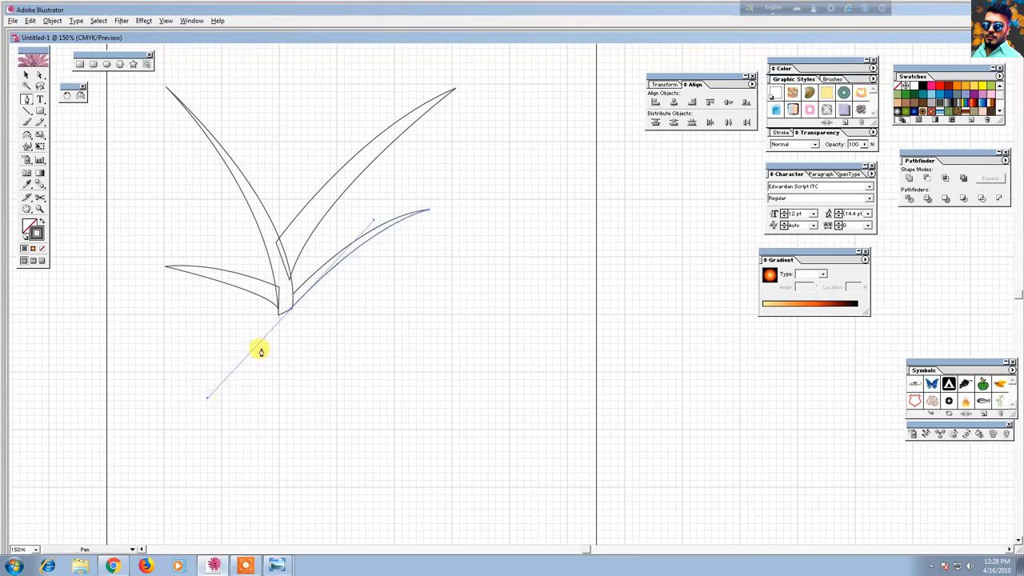
left_click(290, 311)
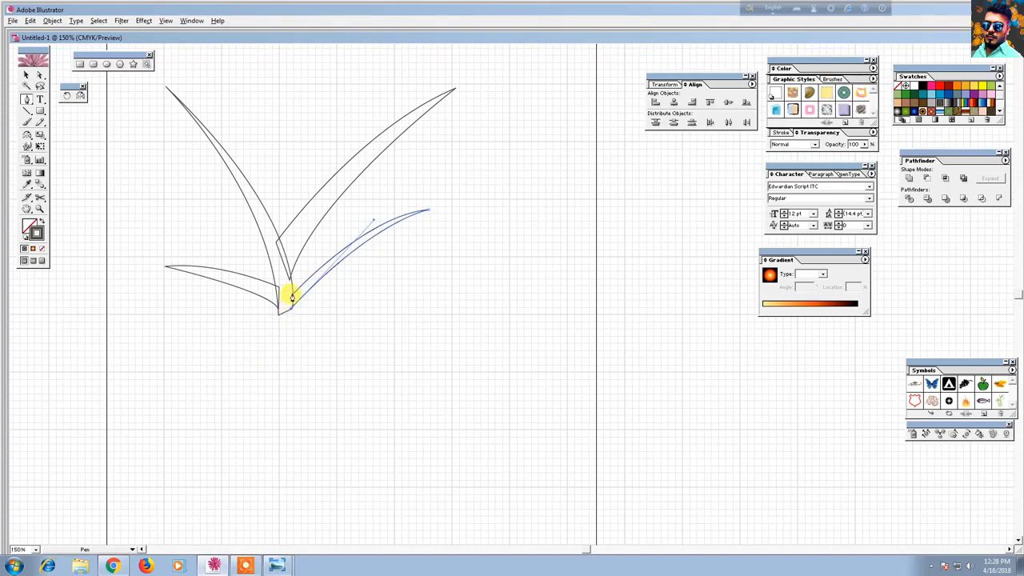
left_click(26, 74)
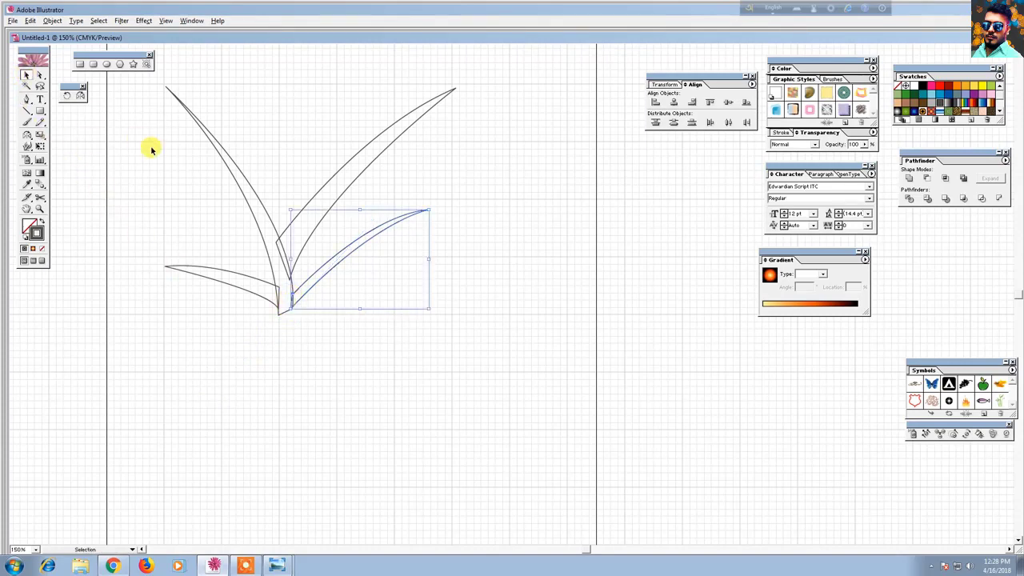
left_click(152, 150)
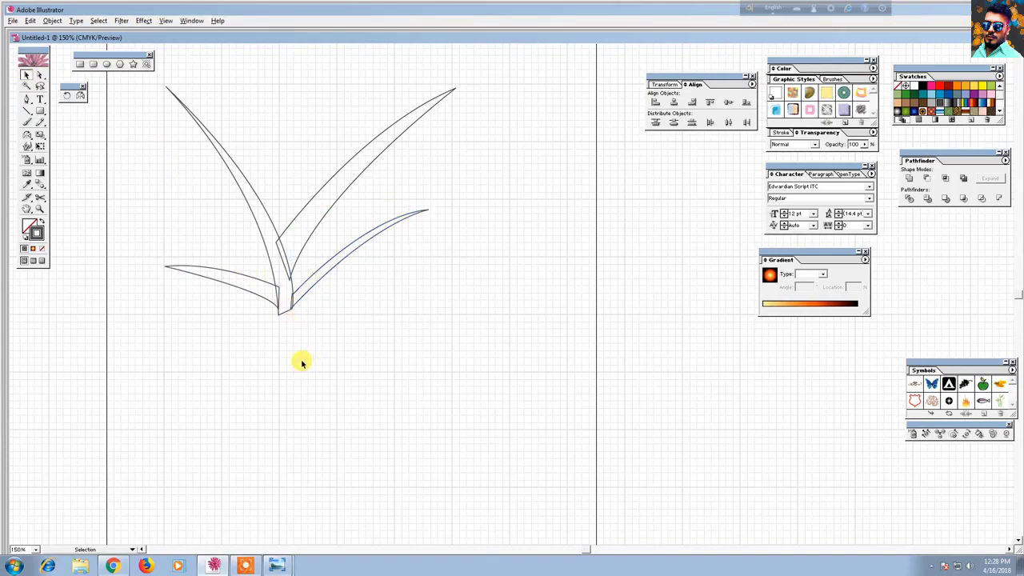
Scale down and slightly rotate the large upper-right blade, shift it a little left over the first blade, and deselect it.
left_click_drag(290, 359, 397, 459)
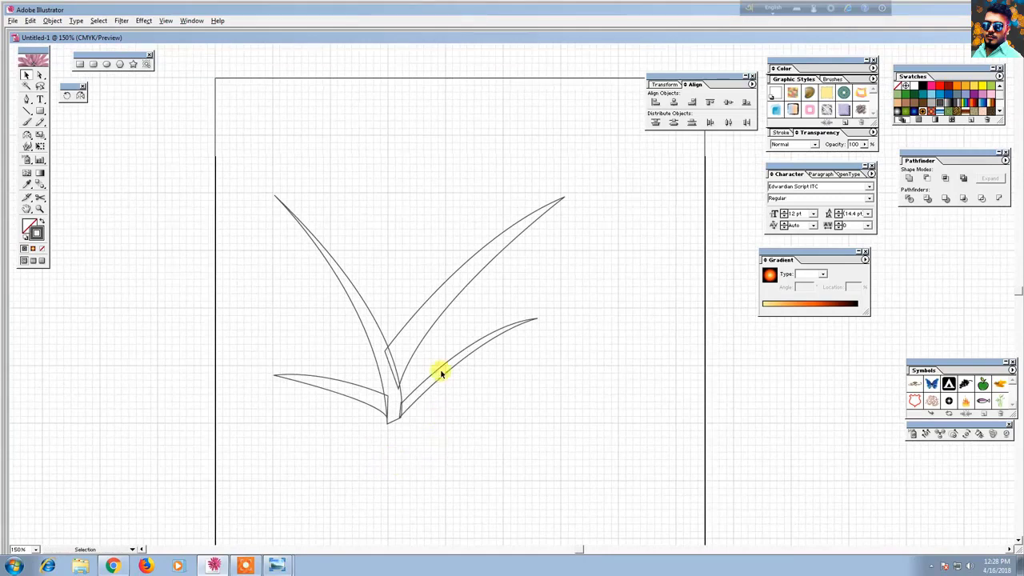
left_click_drag(424, 247, 471, 287)
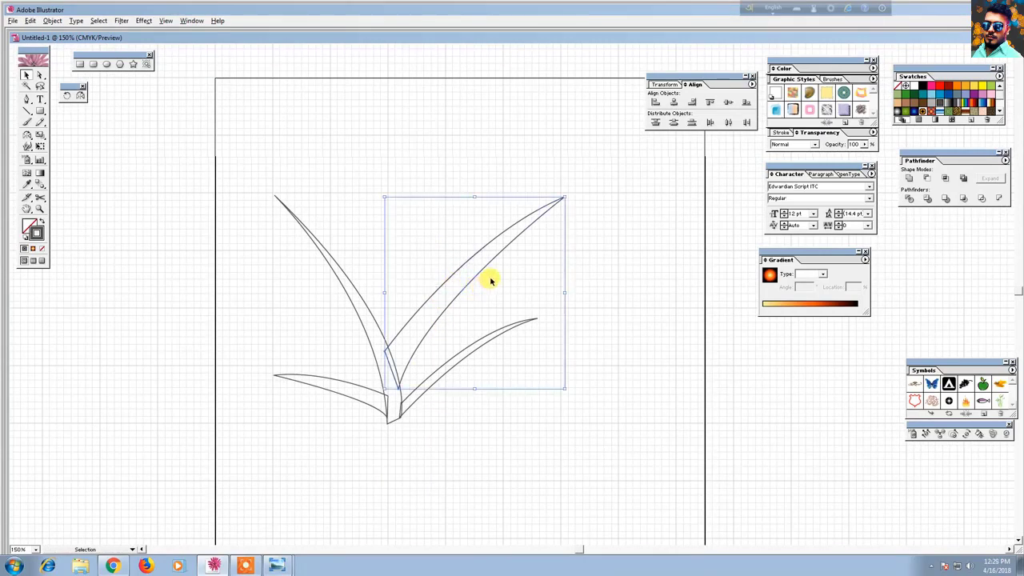
left_click(561, 200, "shift")
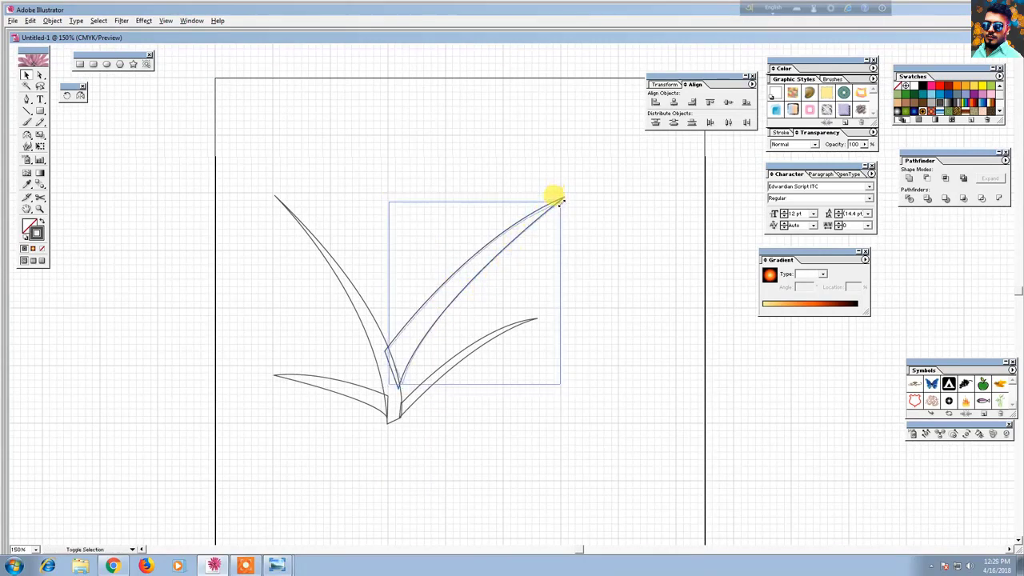
left_click_drag(560, 201, 553, 215)
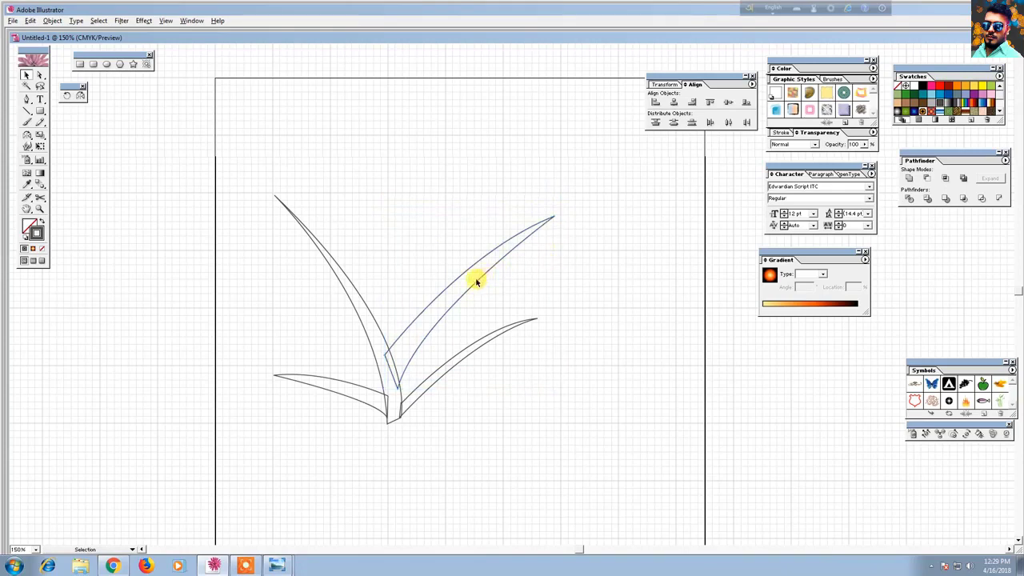
left_click_drag(476, 286, 466, 286)
left_click(560, 278)
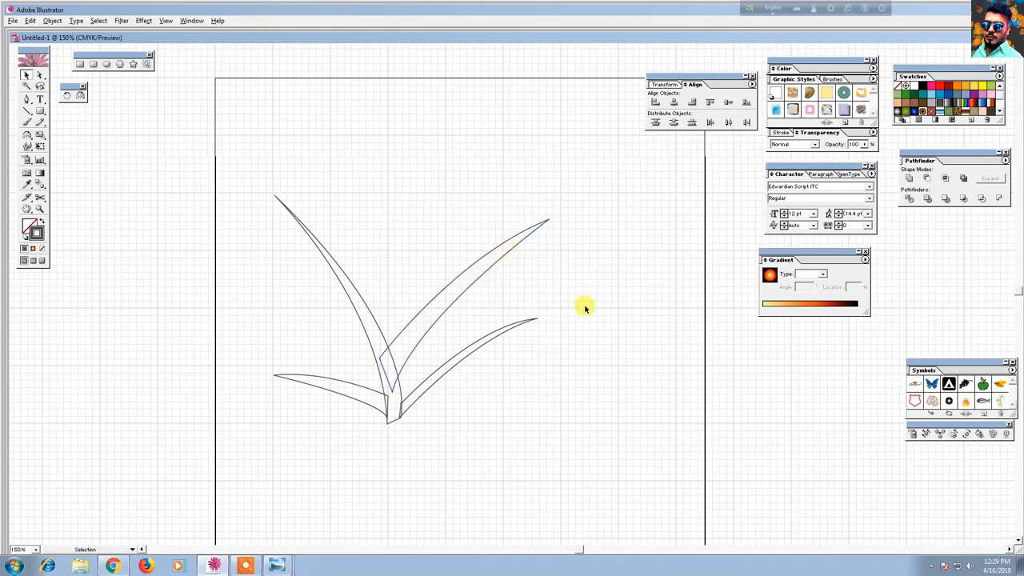
Draw a fifth, upright closed blade with the Pen tool, rising from the first blade's lower part to a point between the two upper blades.
scroll(572, 284, "down", 2)
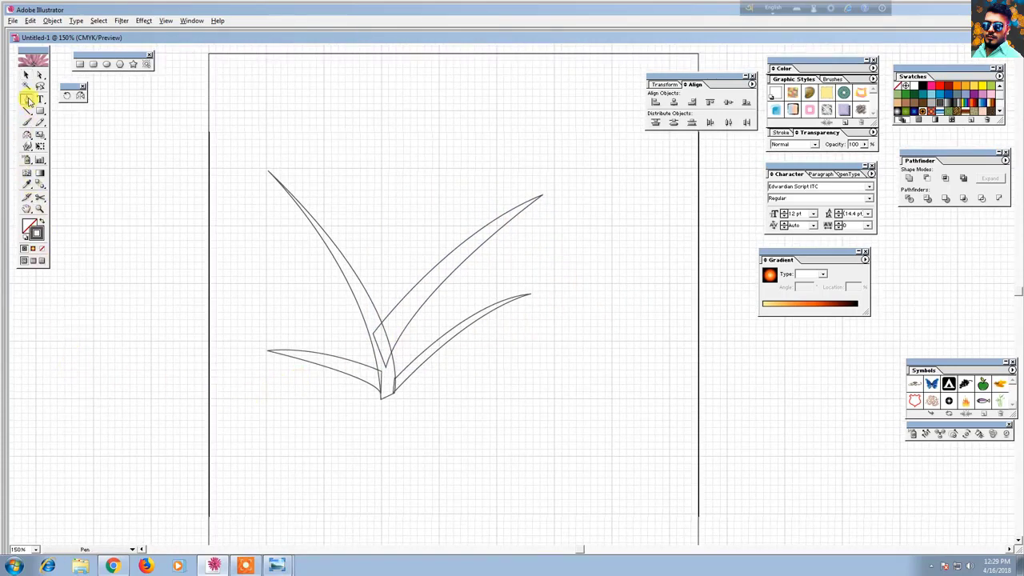
left_click(367, 299)
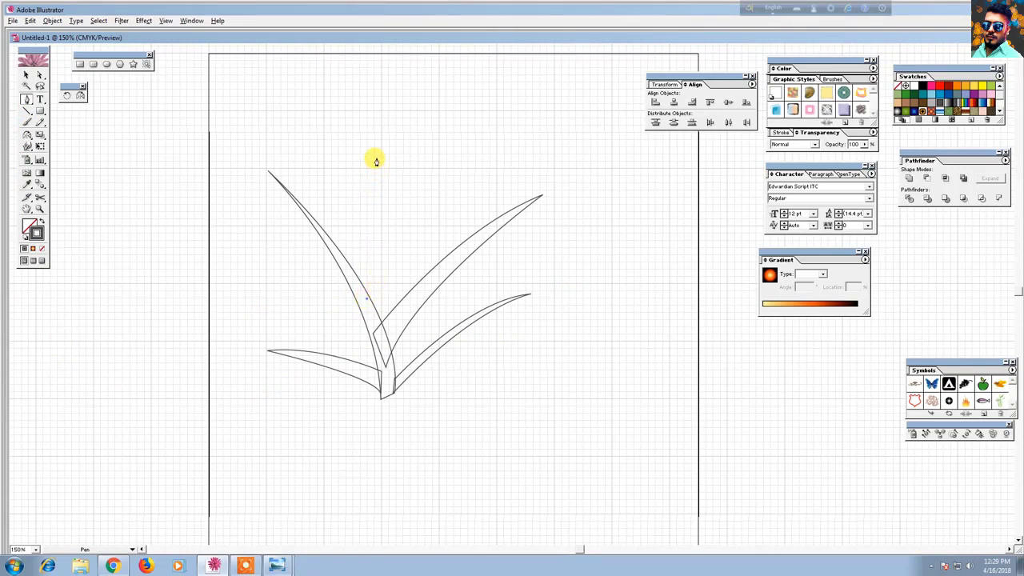
left_click_drag(376, 156, 369, 116)
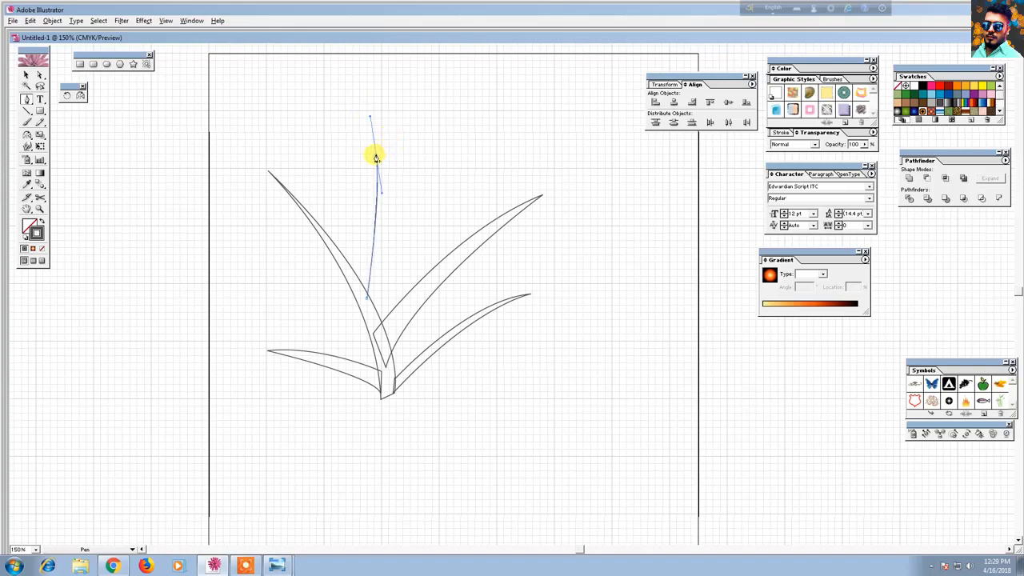
left_click_drag(374, 318, 344, 414)
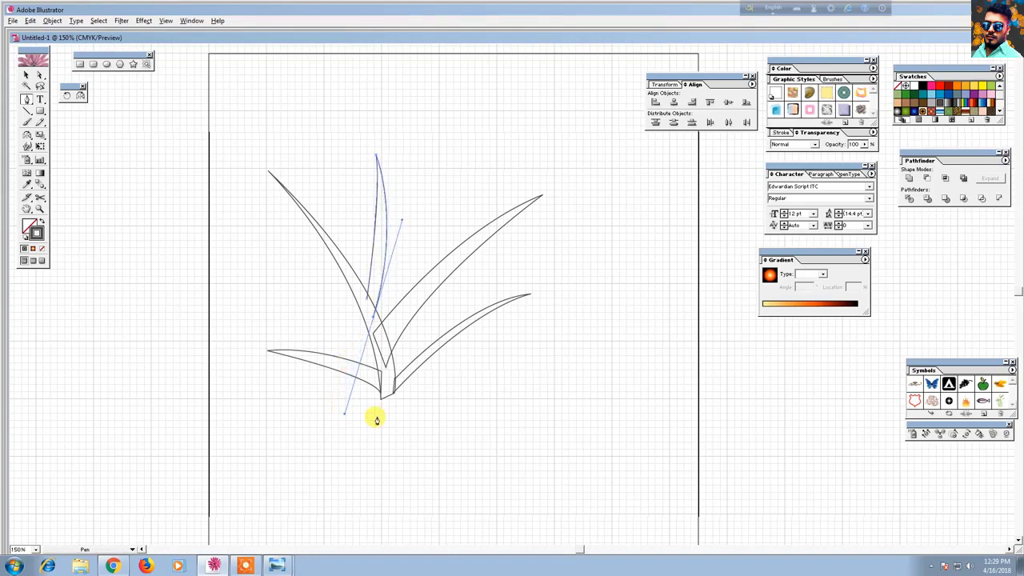
left_click(373, 320)
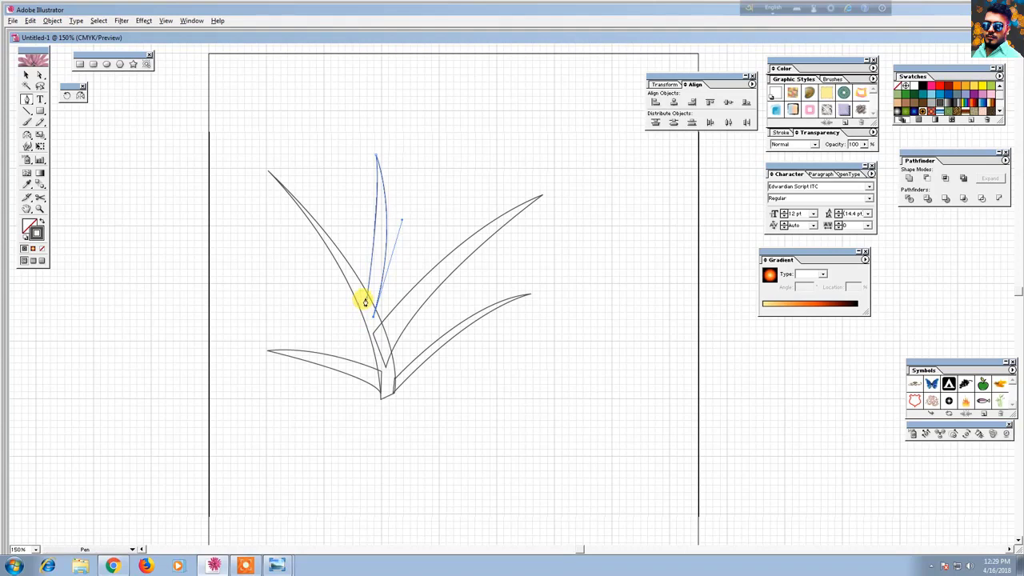
left_click(26, 75)
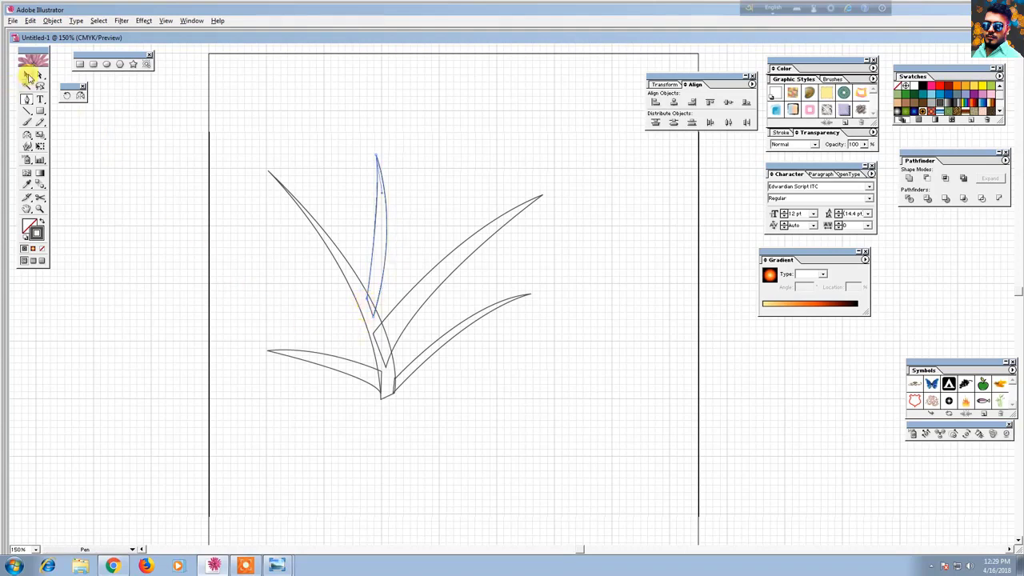
left_click(230, 287)
Draw the trunk's left edge with the Pen tool, curving from the blades' shared base down to just above the artboard's lower edge.
left_click_drag(345, 467, 293, 297)
key("ctrl+minus")
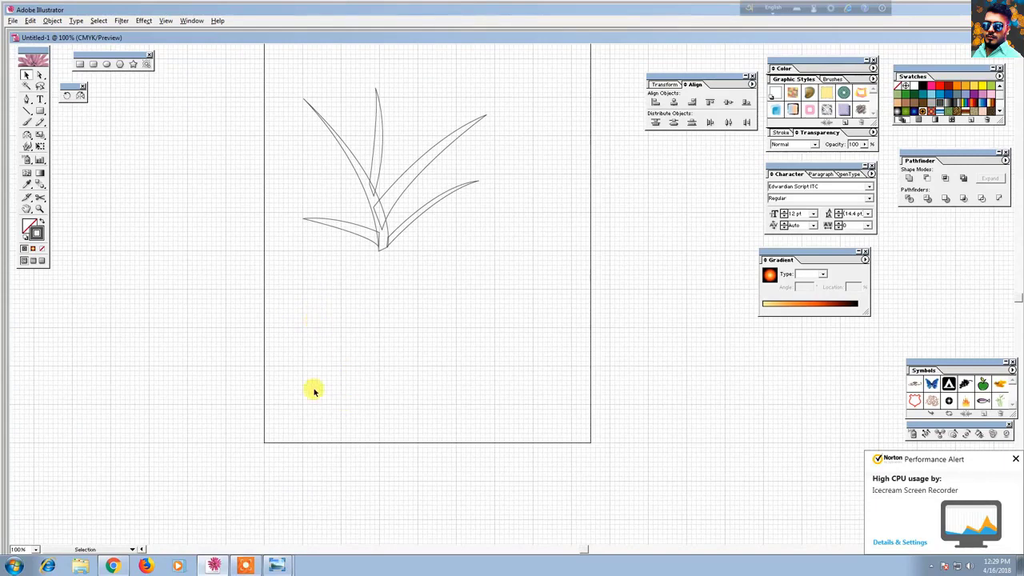
left_click(27, 99)
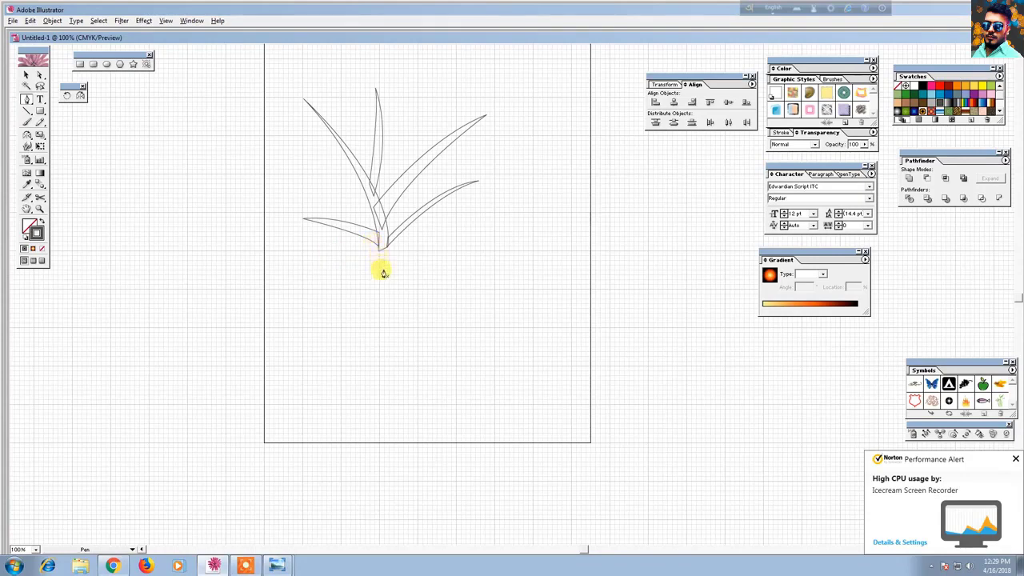
left_click(372, 238)
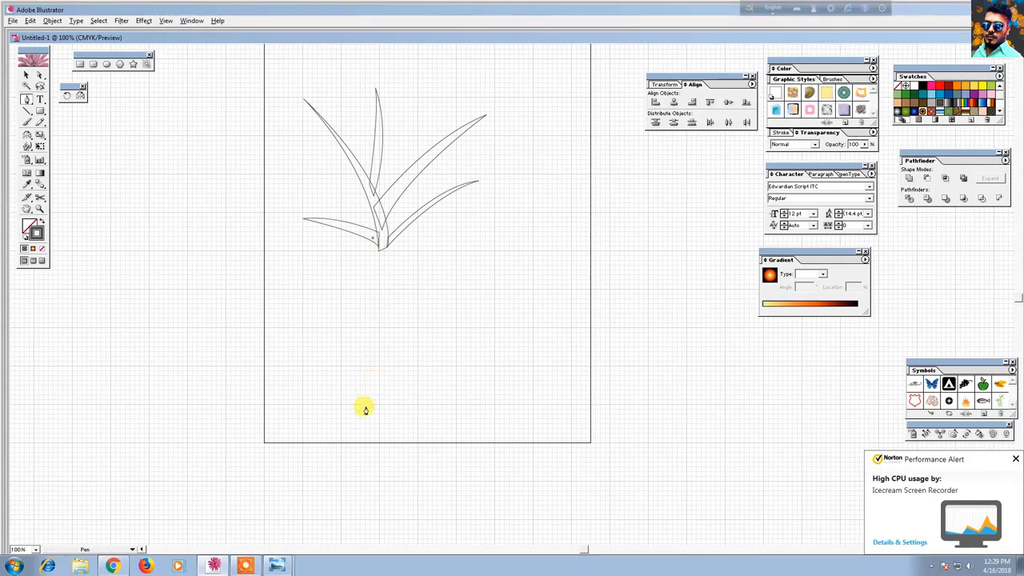
left_click_drag(362, 416, 345, 478)
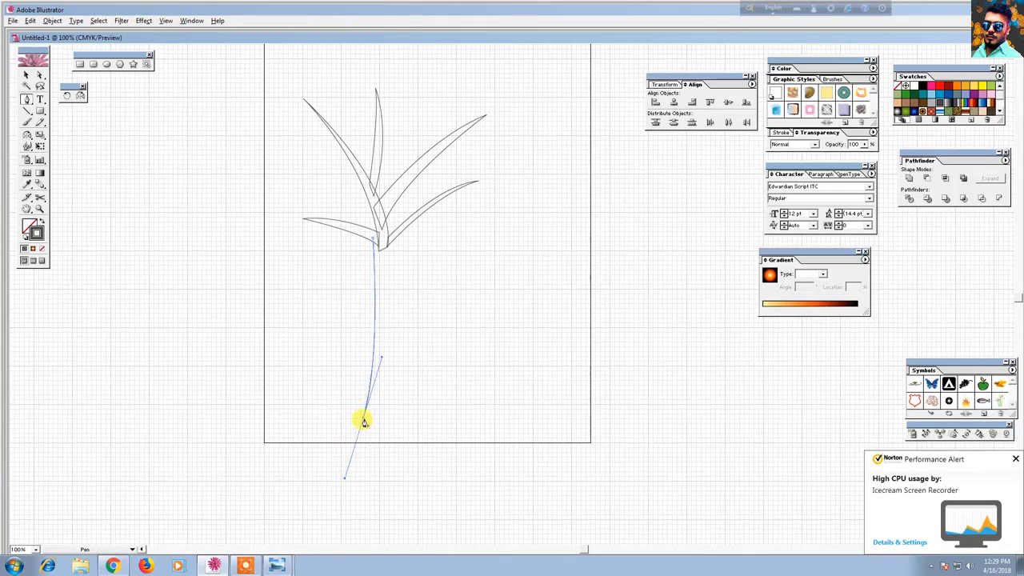
left_click(363, 419)
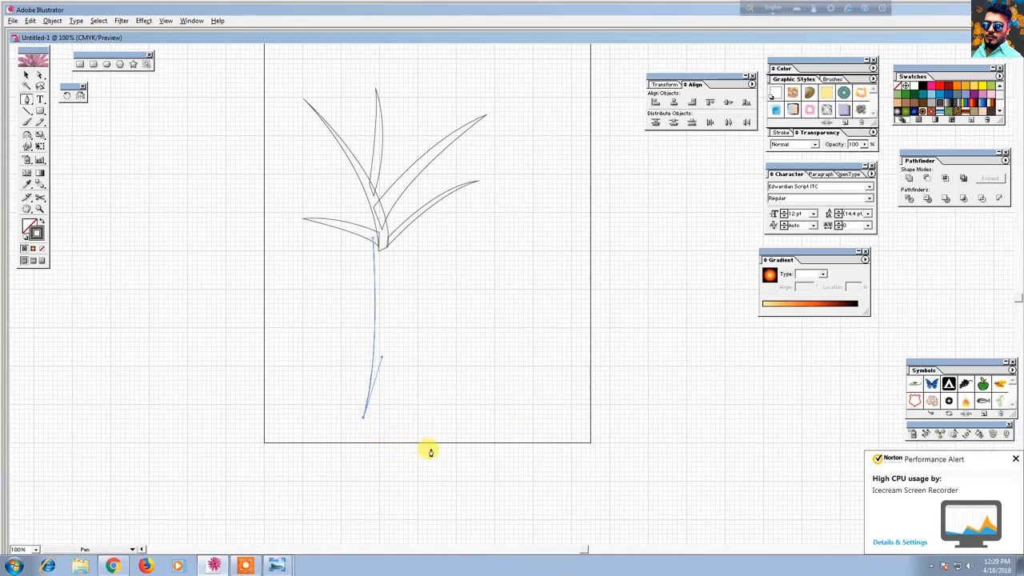
Add the trunk's straight base and curved right edge up to the blades, close the path across the top, and deselect it.
left_click(406, 417)
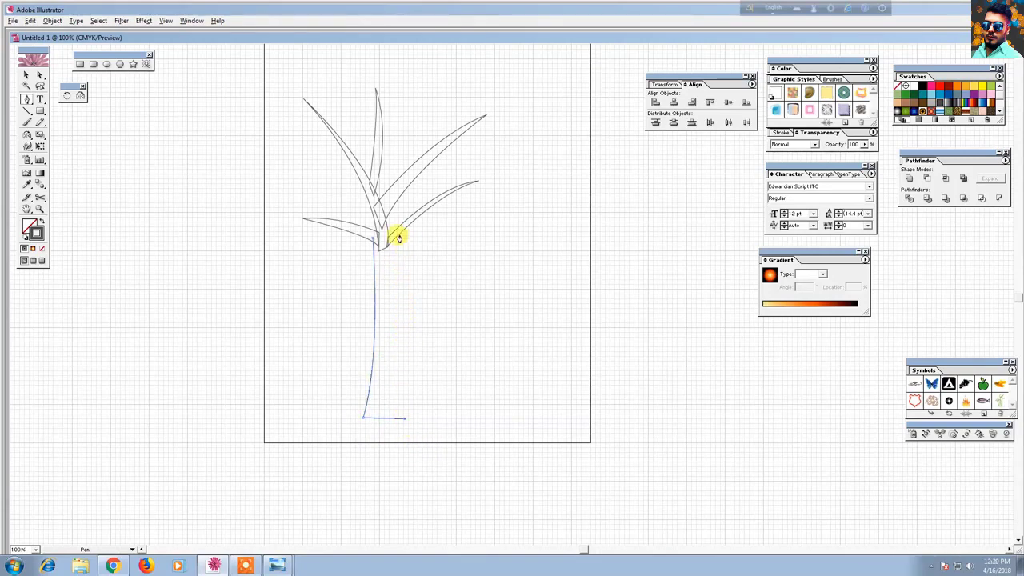
left_click_drag(397, 232, 417, 170)
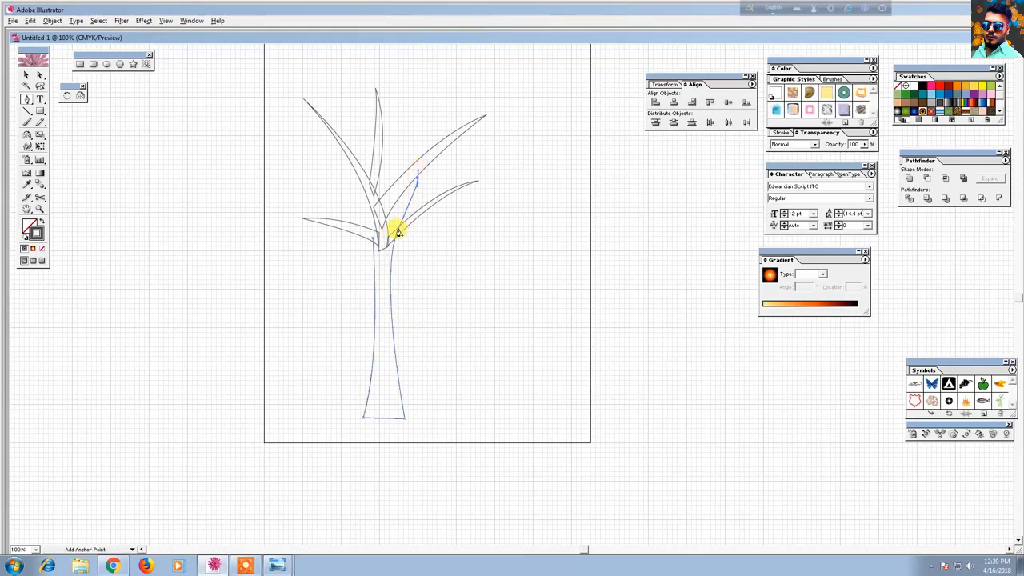
left_click(392, 234)
left_click(372, 242)
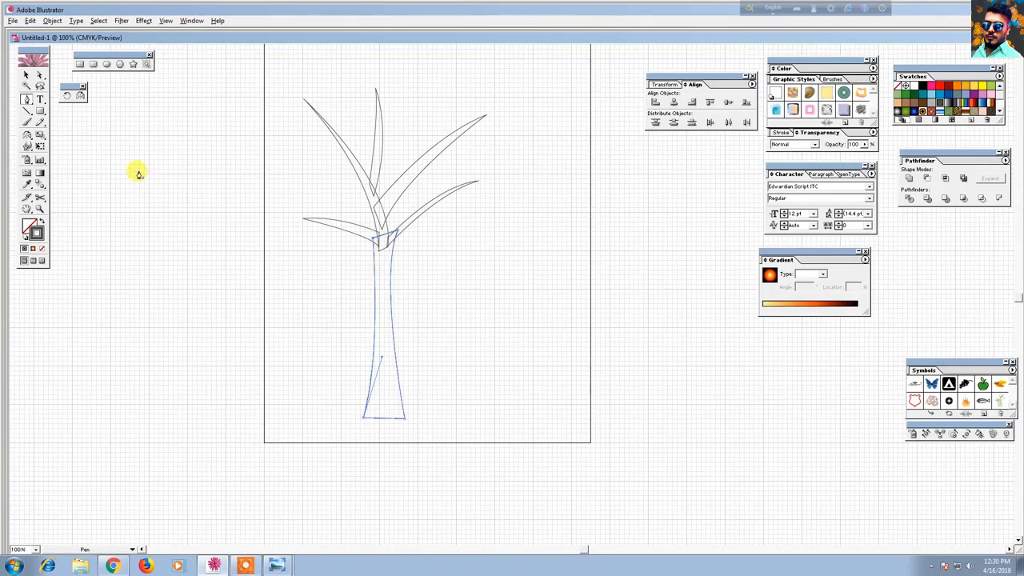
left_click(26, 74)
left_click(452, 386)
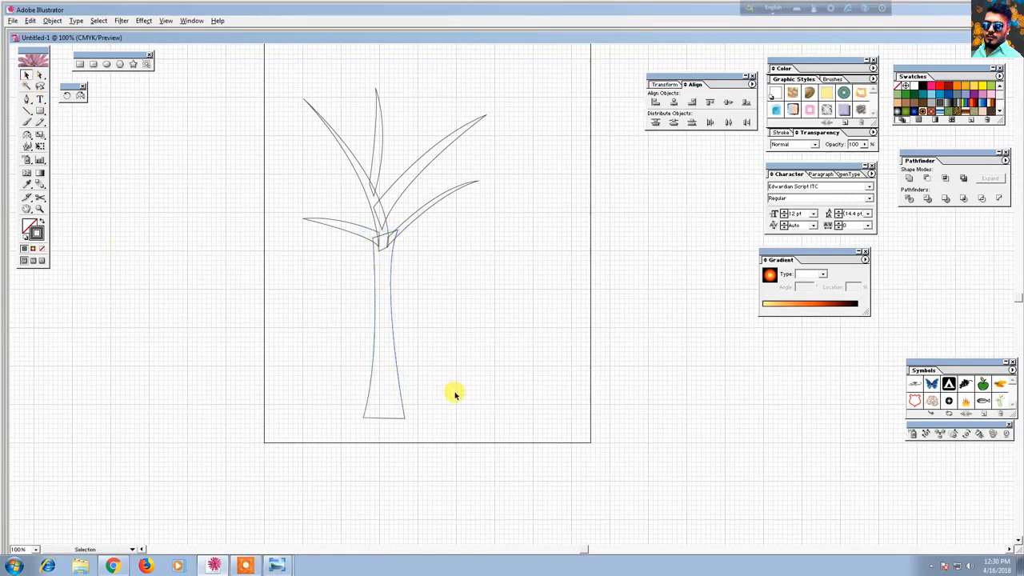
Nudge the trunk slightly down beneath the blades and deselect it.
left_click_drag(362, 355, 423, 393)
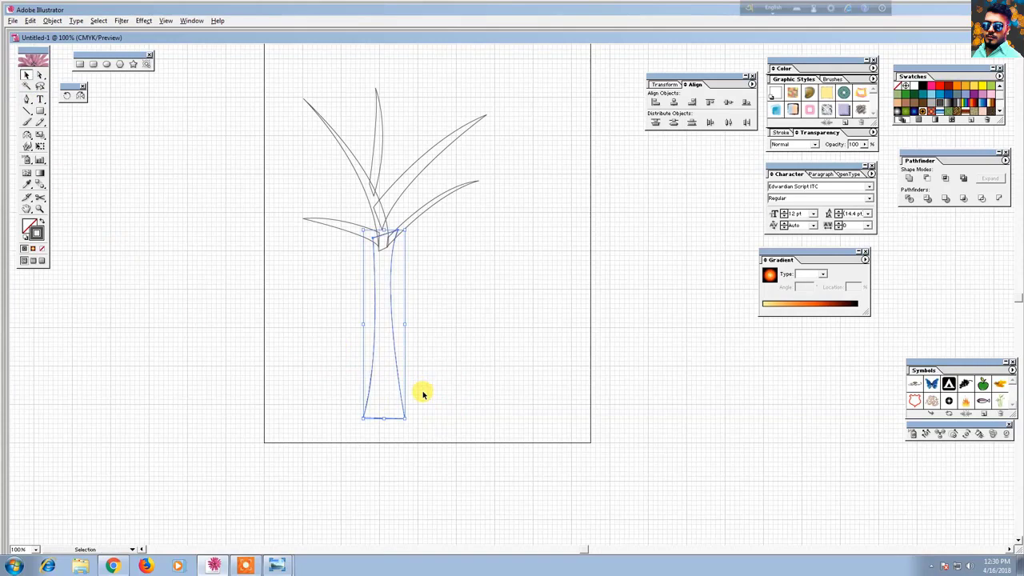
key("Down")
key("Down")
key("Down")
key("Down")
key("Down")
key("Down")
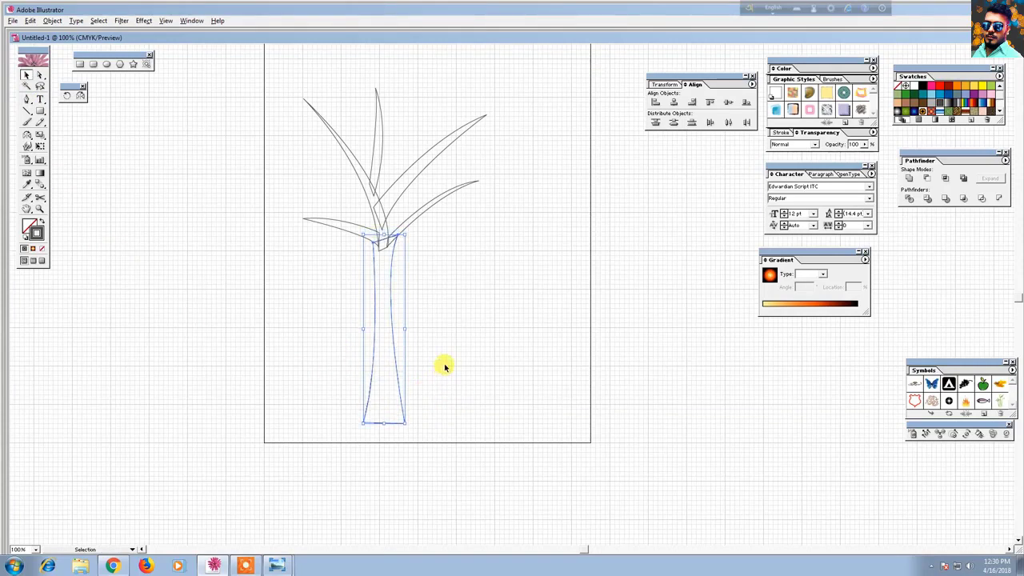
key("Up")
key("Up")
key("Up")
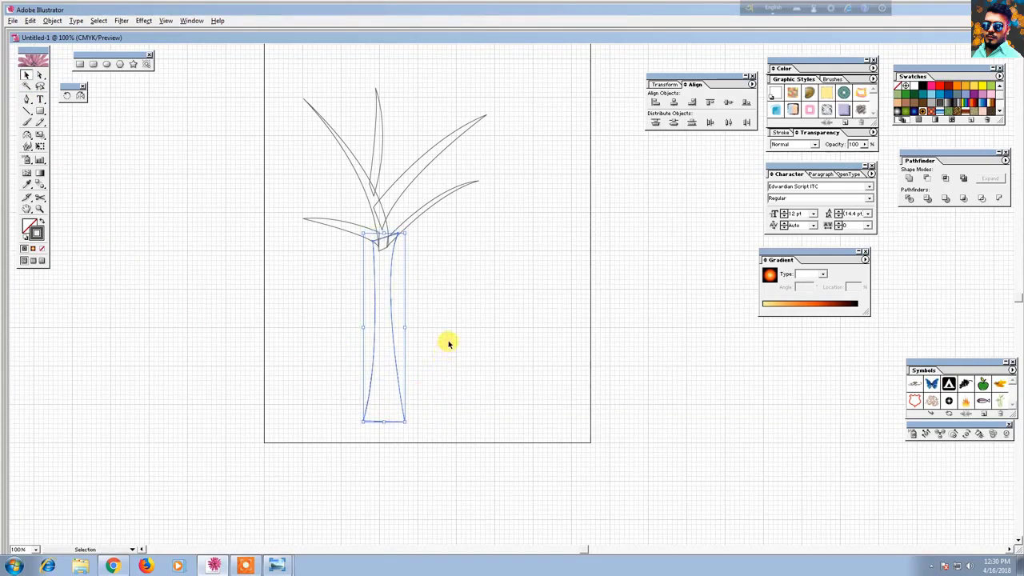
left_click(451, 329)
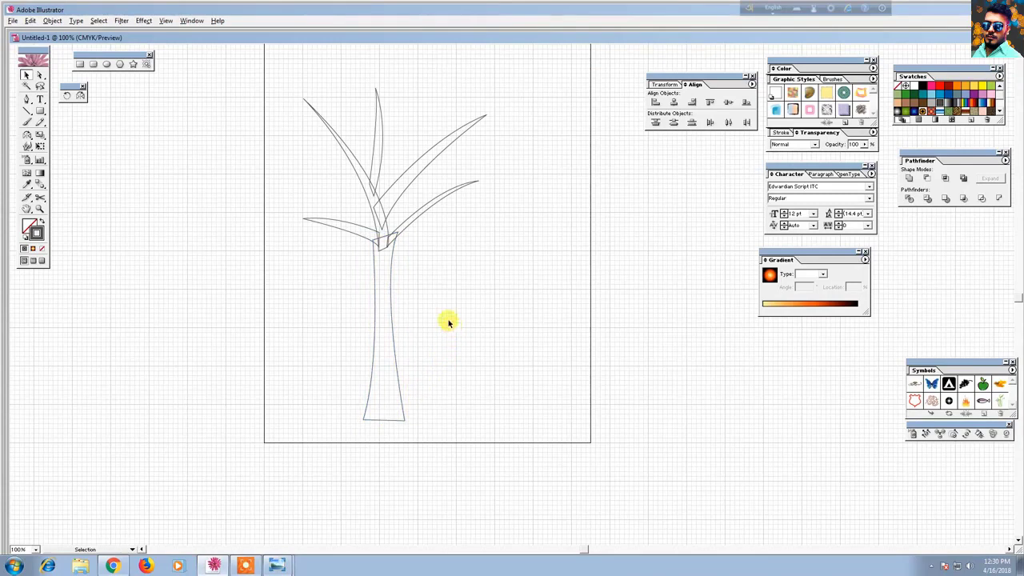
Stretch the lower right-hand branch blade slightly downward so its base reaches into the trunk, and deselect it.
left_click(416, 217)
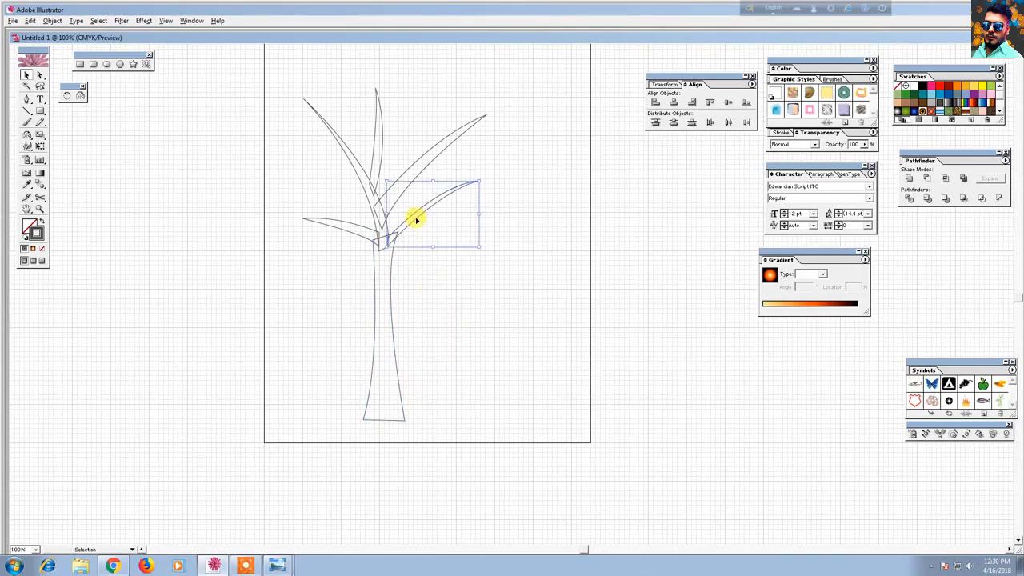
left_click_drag(433, 245, 427, 245)
left_click(456, 279)
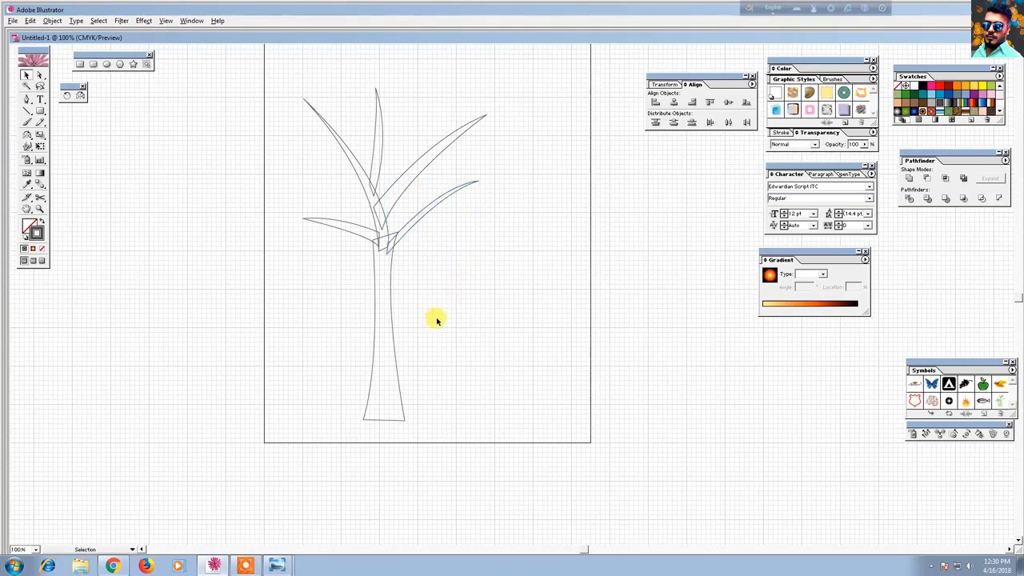
Narrow the trunk slightly by scaling its width inward beneath the branches.
key("space")
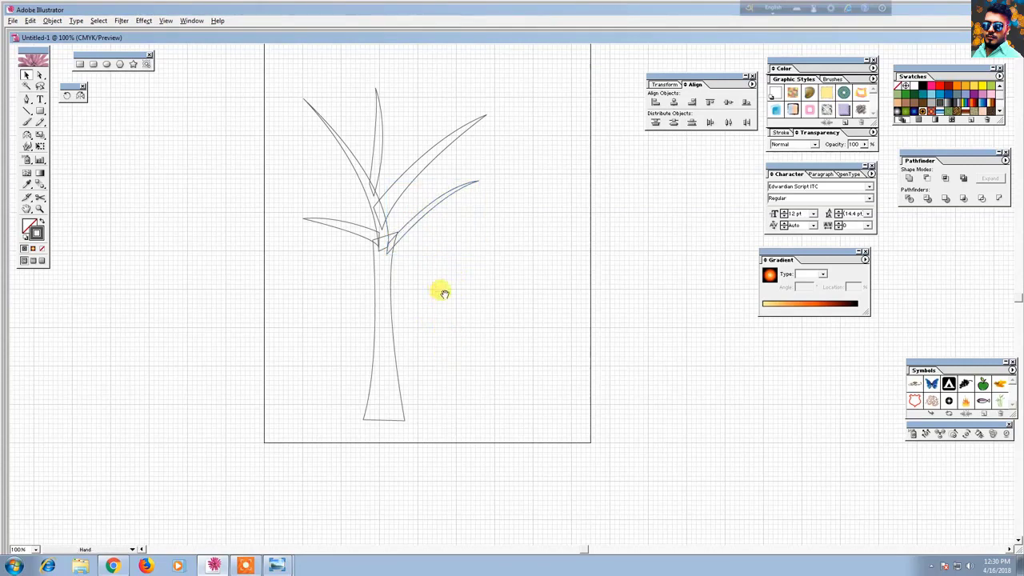
left_click_drag(443, 293, 457, 313)
left_click(404, 441)
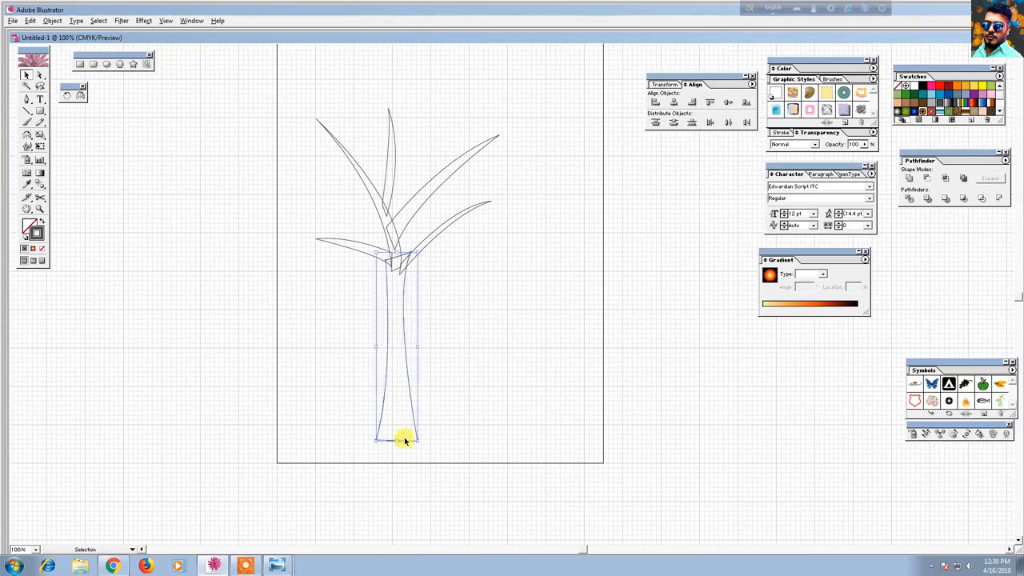
left_click_drag(418, 347, 411, 351)
Nudge the narrowed trunk down and to the right until it lines up under the branch bases, and deselect it.
key("Right")
key("Right")
key("Right")
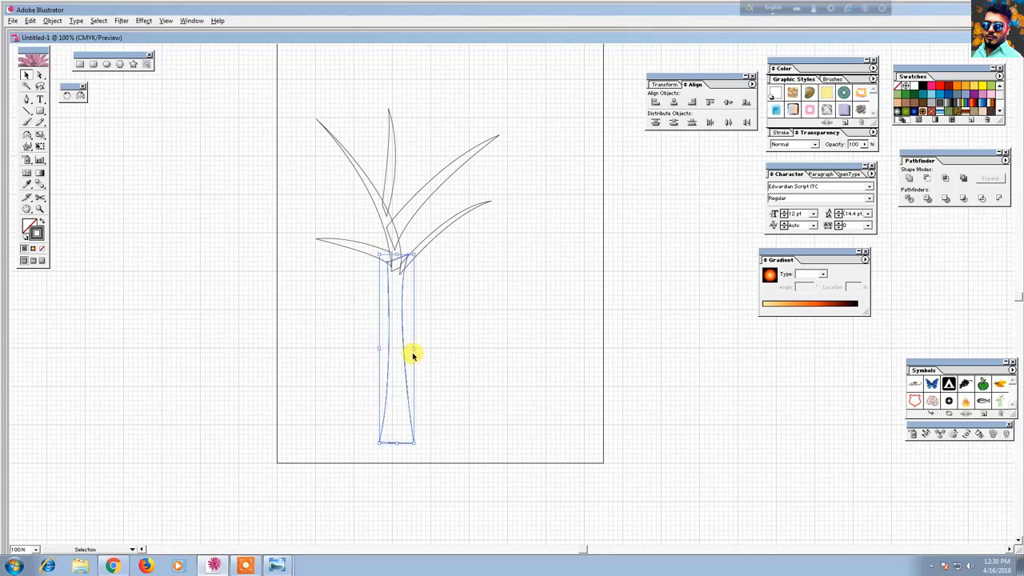
key("Down")
key("Down")
key("Right")
key("Right")
key("Right")
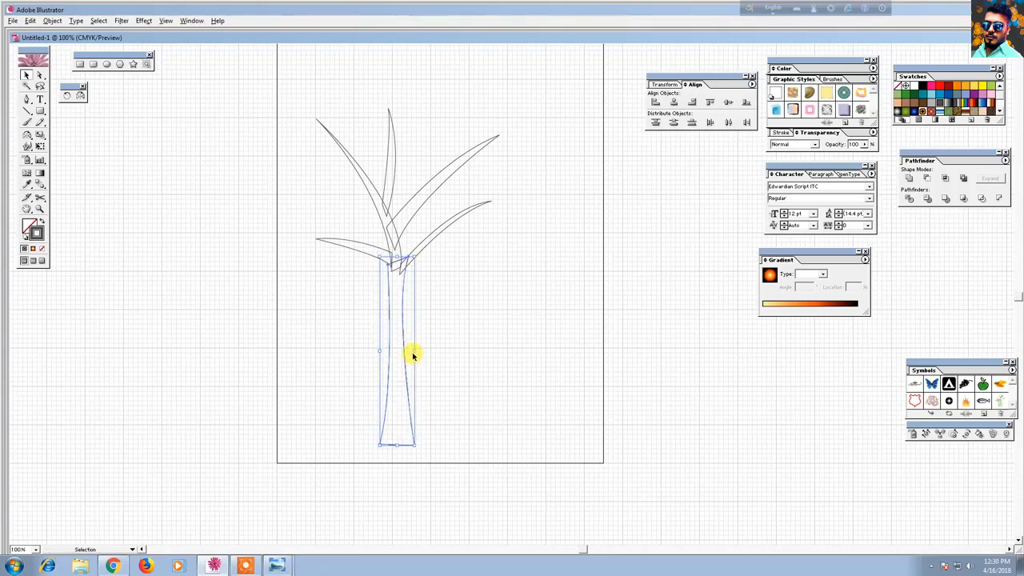
key("Right")
key("Right")
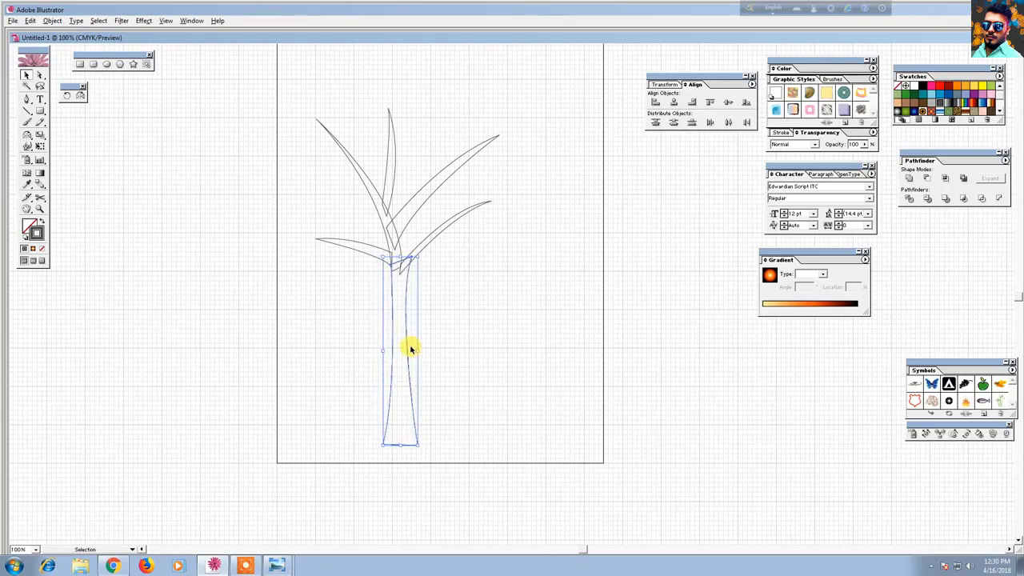
key("Right")
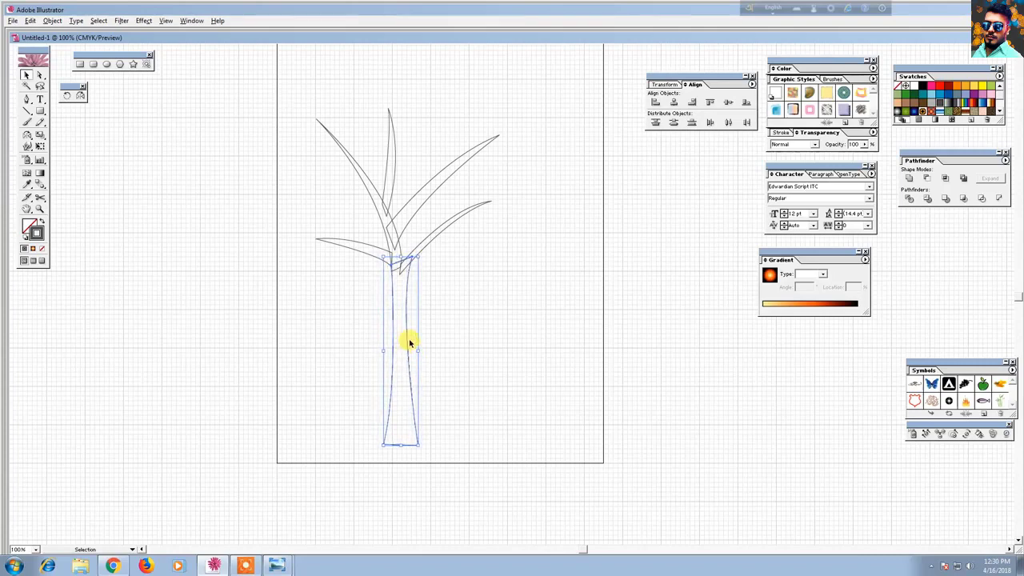
left_click(464, 311)
Enlarge the lower right-hand branch blade upward and sideways, shift it slightly onto the trunk's top, and deselect it.
left_click(421, 247)
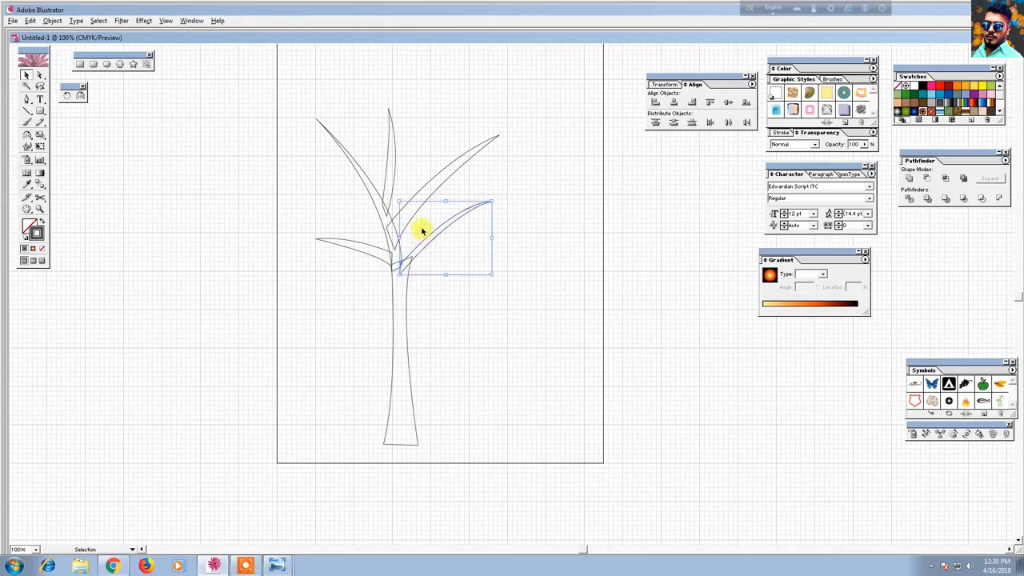
left_click_drag(398, 200, 392, 185)
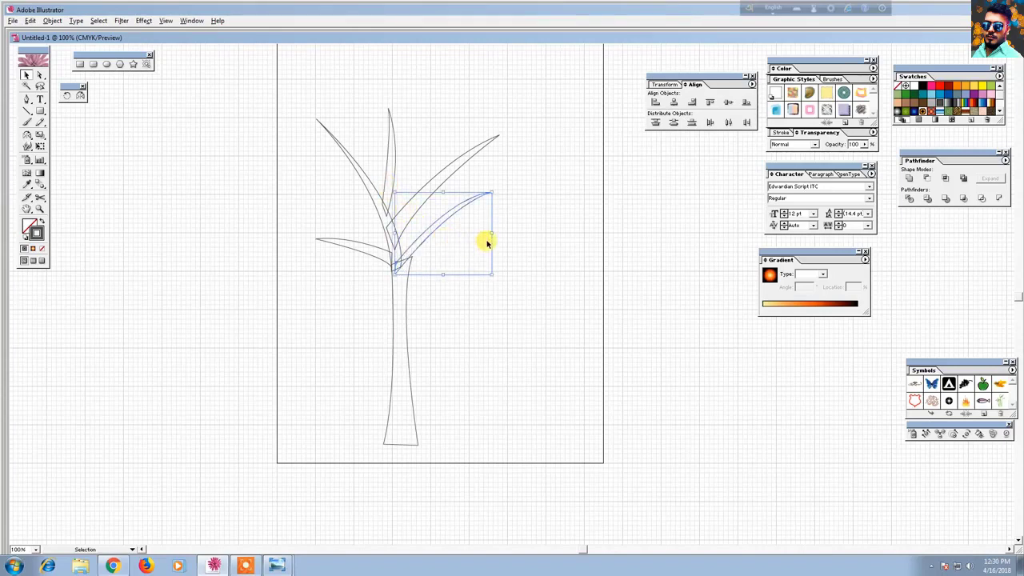
left_click_drag(491, 231, 504, 232)
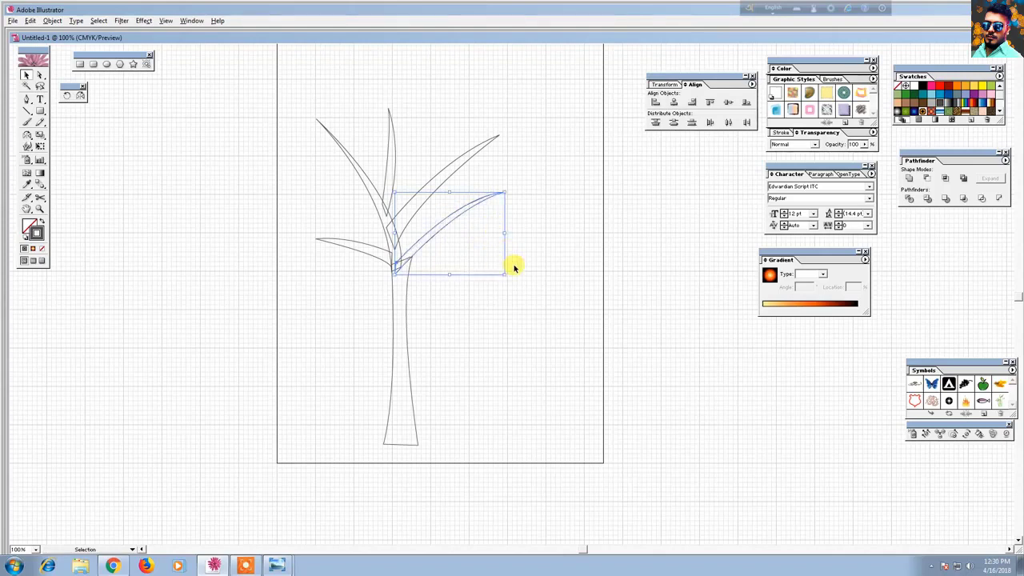
left_click(506, 282)
left_click(421, 250)
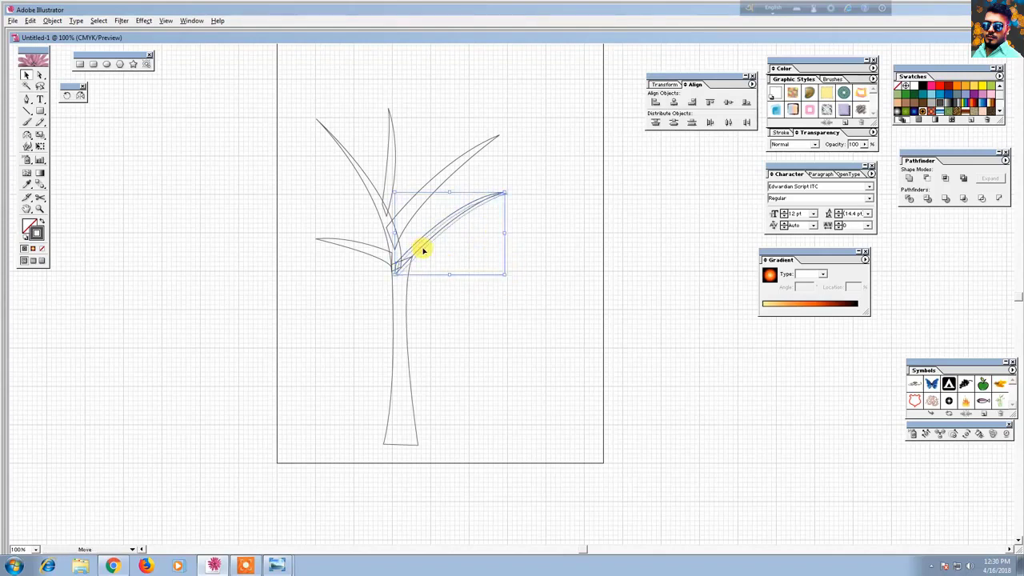
left_click(461, 328)
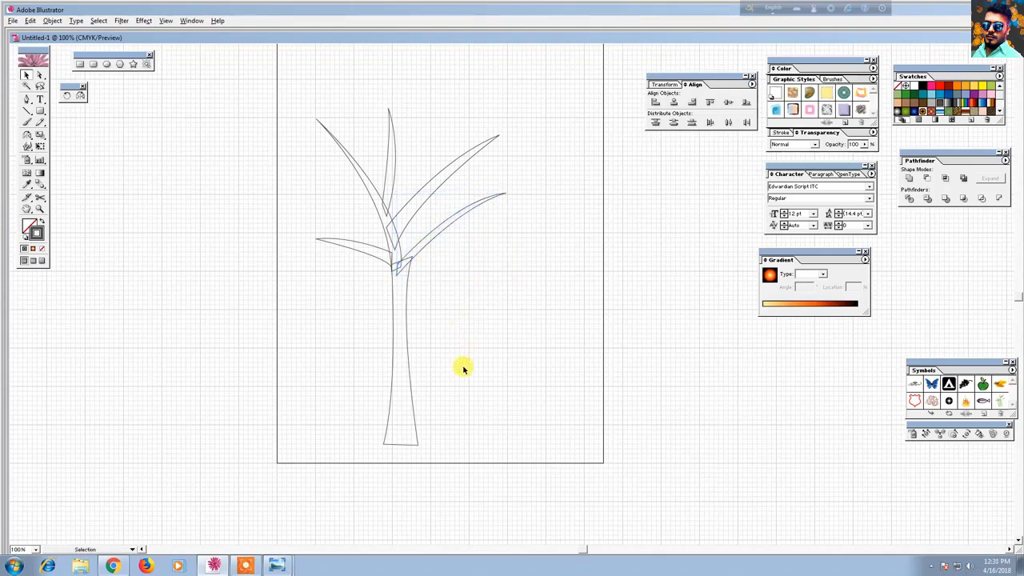
Swap fill and stroke on all the branches and the trunk, giving the tree a solid dark grey fill without an outline.
left_click_drag(276, 104, 497, 290)
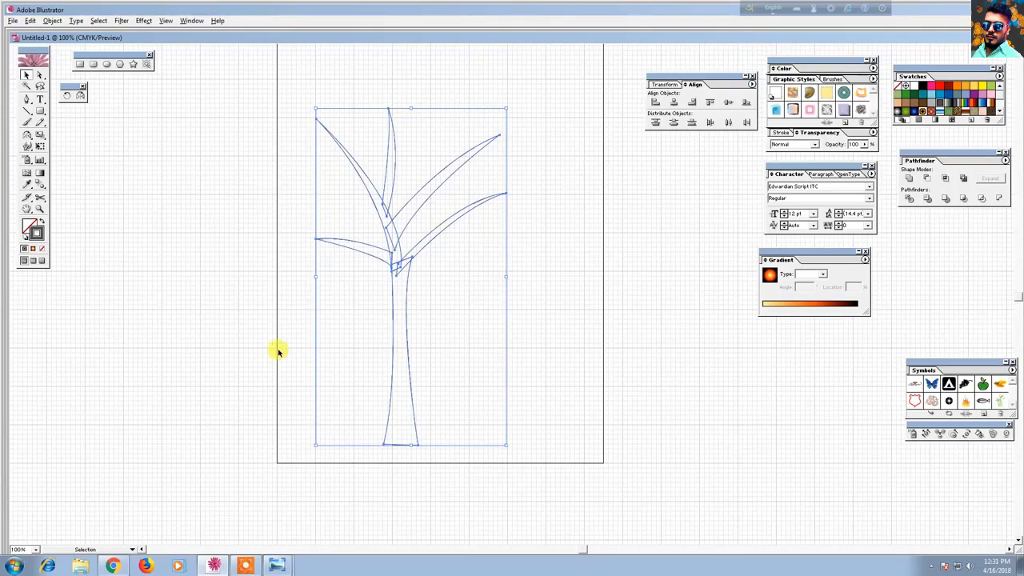
left_click(40, 222)
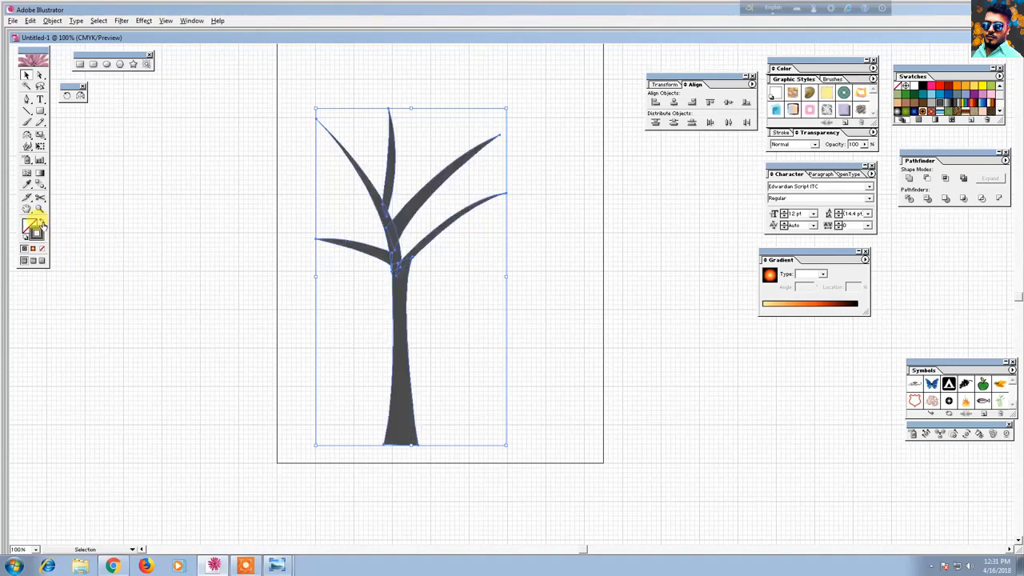
left_click(190, 311)
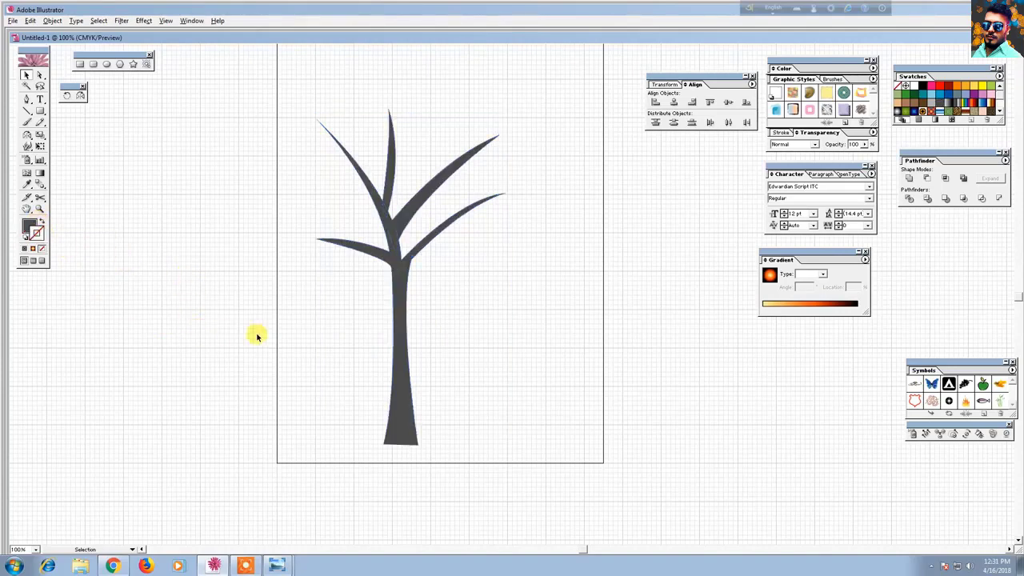
left_click_drag(234, 107, 484, 311)
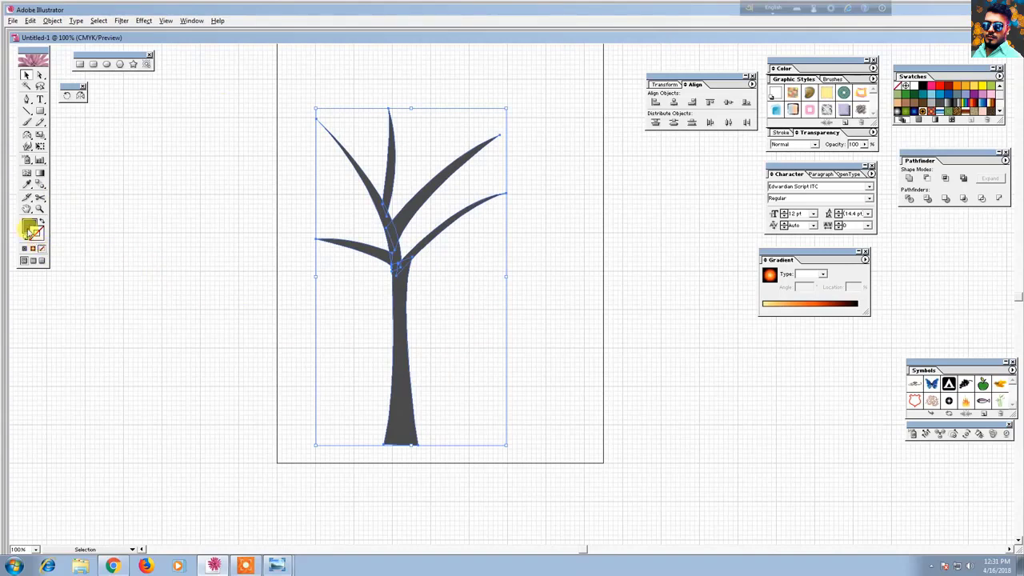
left_click(147, 298)
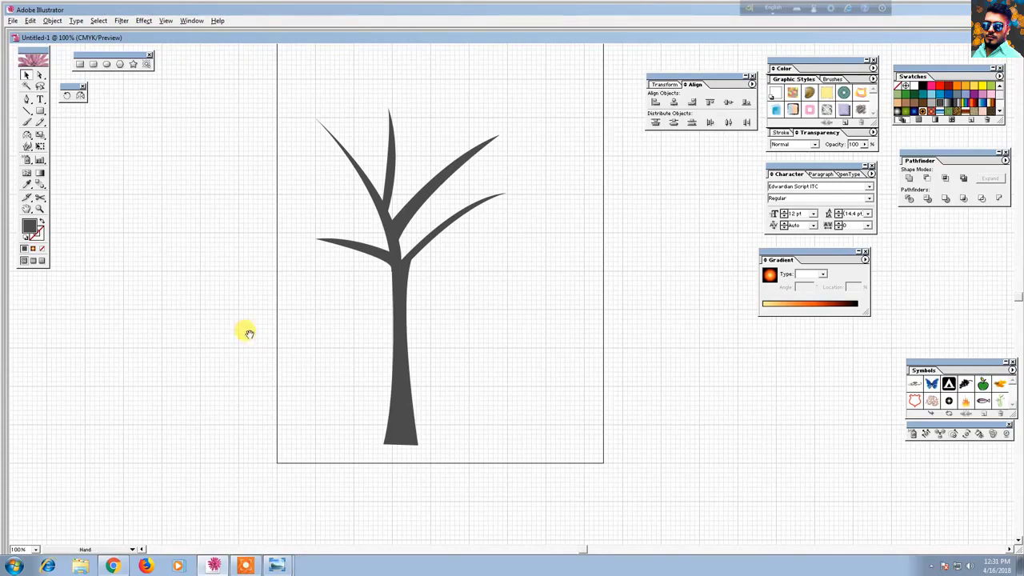
Shorten the trunk by scaling its base upward while keeping its top at the branches, and deselect it.
key("ctrl+minus")
key("ctrl+minus")
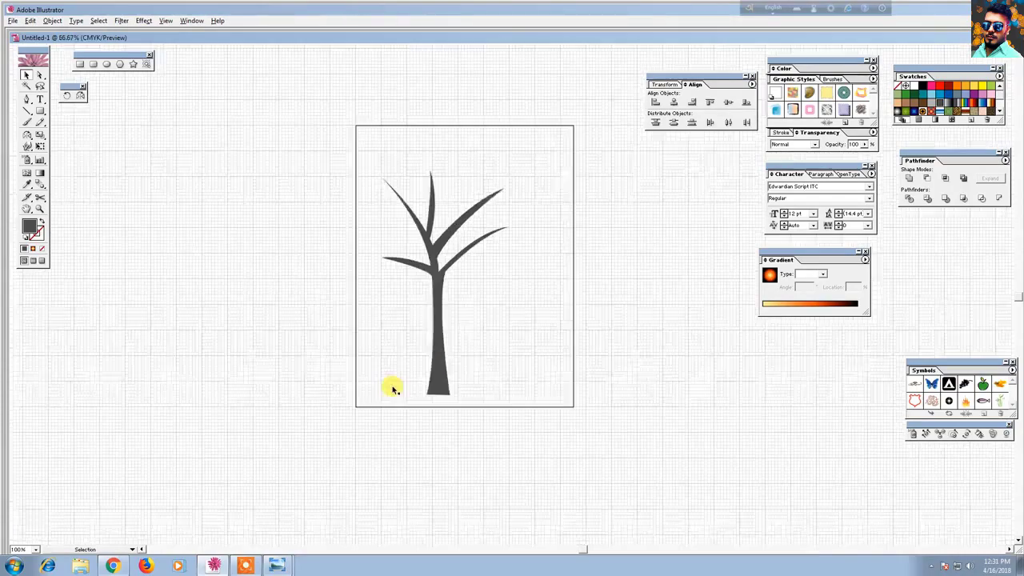
key("ctrl+plus")
key("ctrl+plus")
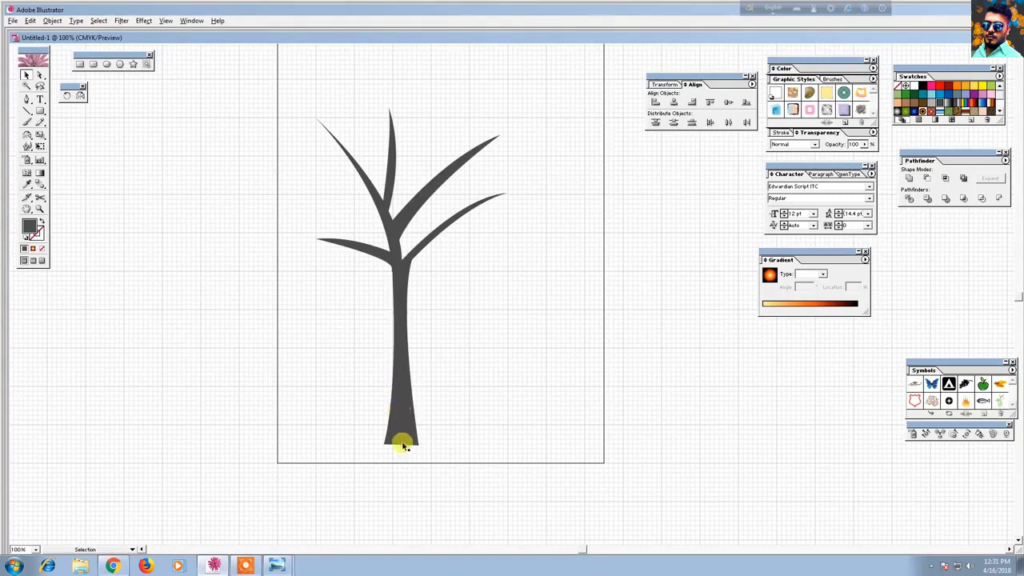
left_click(399, 442)
left_click_drag(403, 425, 393, 405)
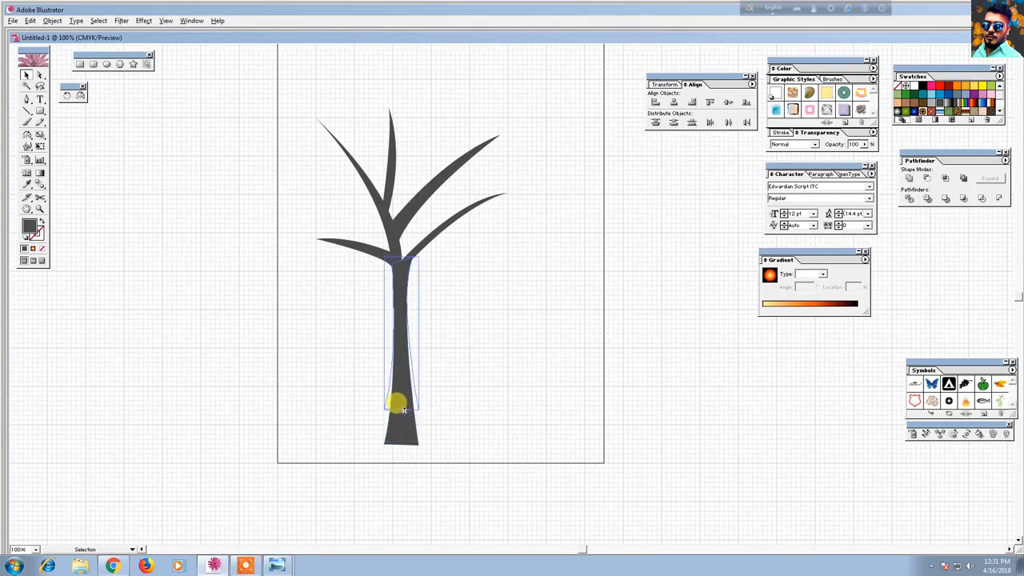
left_click(454, 444)
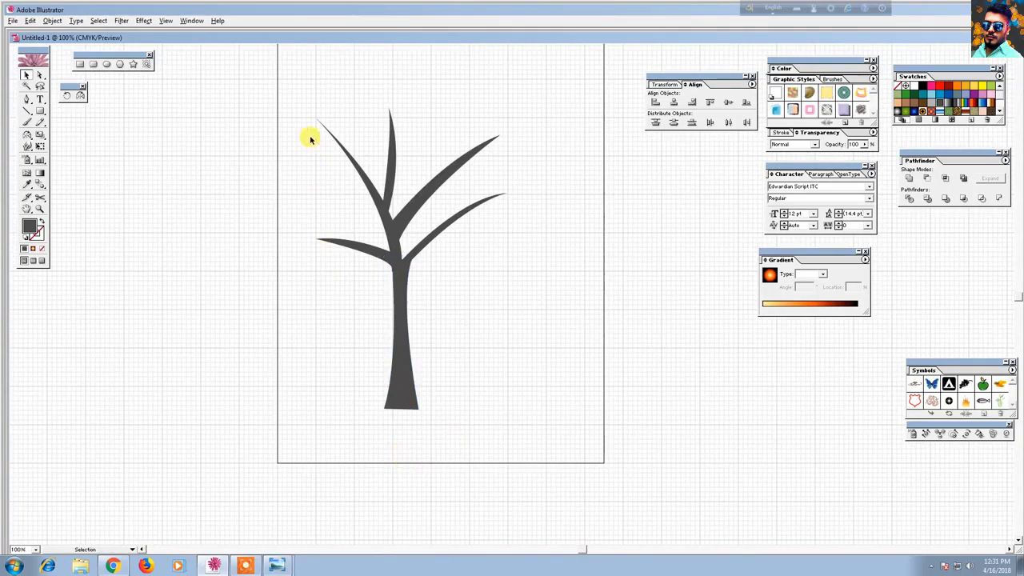
Group the branches and trunk, and move the grouped tree toward the artboard's right side.
left_click_drag(311, 114, 446, 292)
right_click(412, 272)
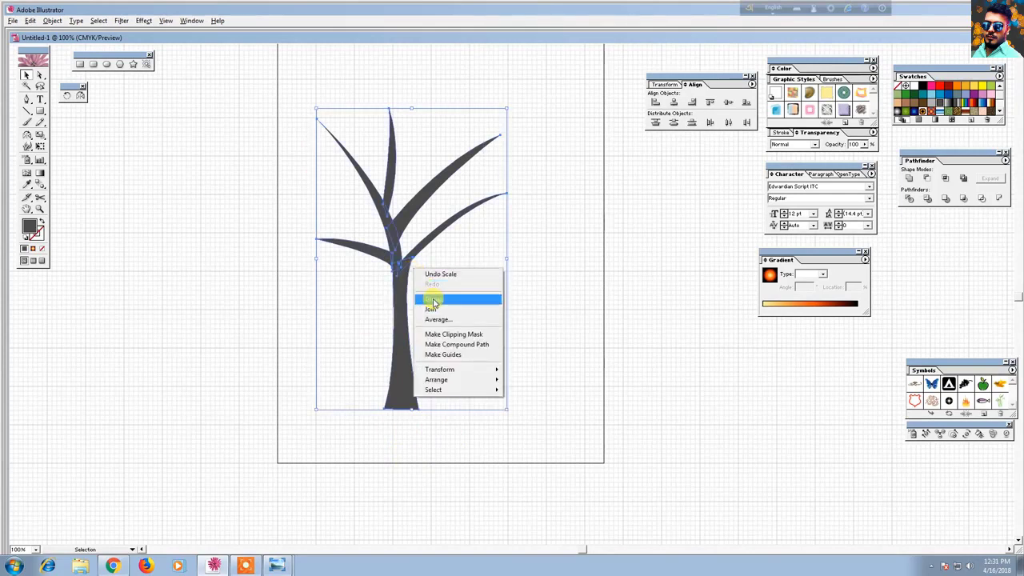
left_click(433, 301)
left_click(450, 331)
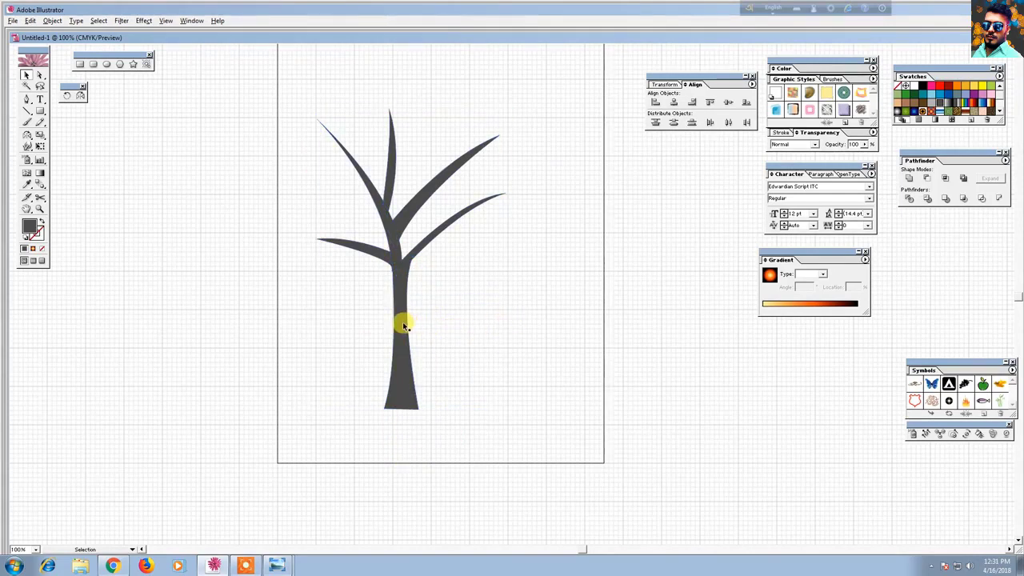
left_click_drag(402, 322, 471, 318)
left_click(335, 414)
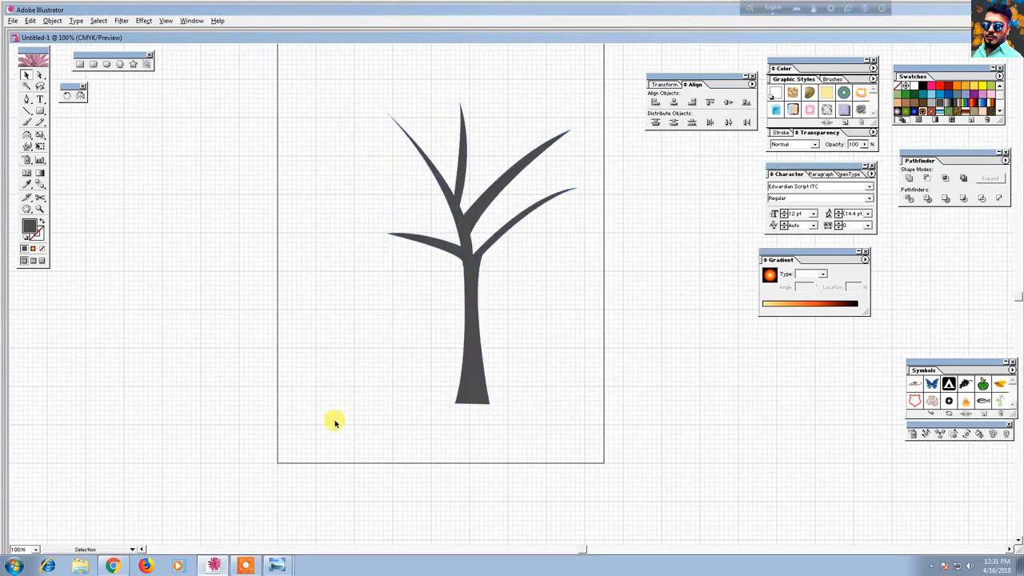
Draw a leaf's left edge outside the artboard with the Pen tool, bulging left, and swap fill and stroke to leave only an outline.
key("space")
mouse_move(341, 370)
left_mouse_down()
mouse_move(327, 356)
mouse_move(345, 349)
left_mouse_up()
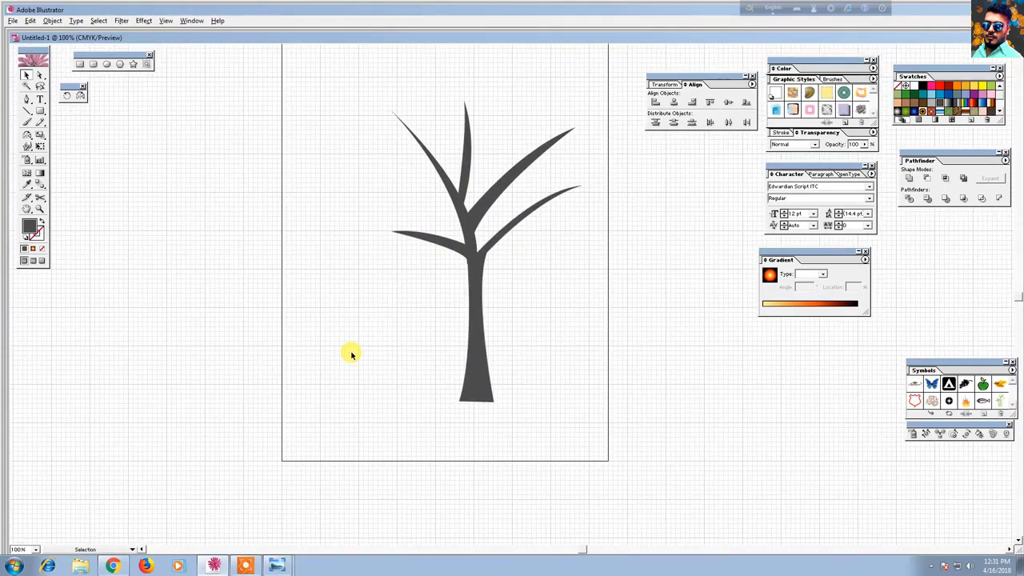
left_click(26, 99)
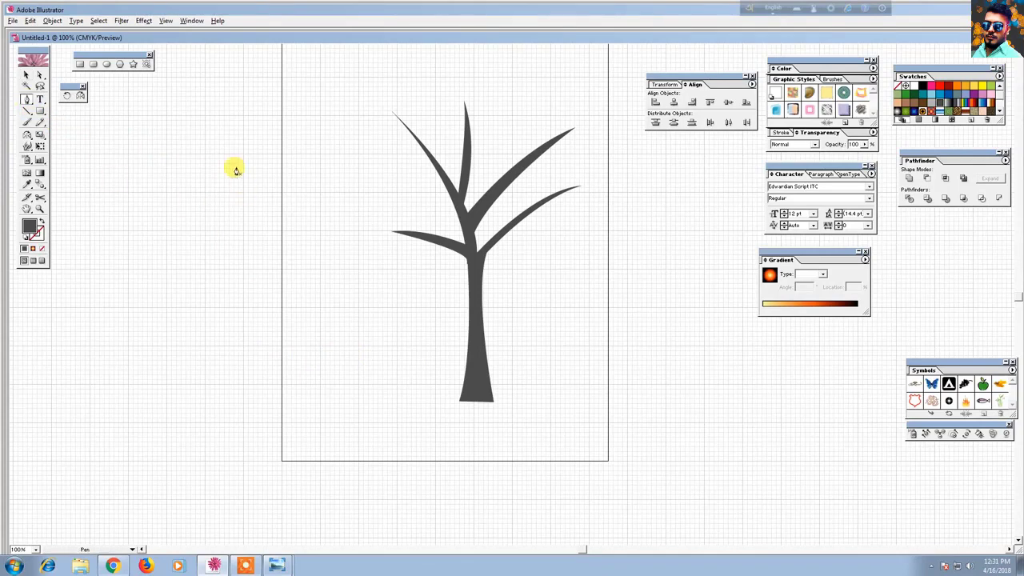
left_click(212, 127)
key("ctrl")
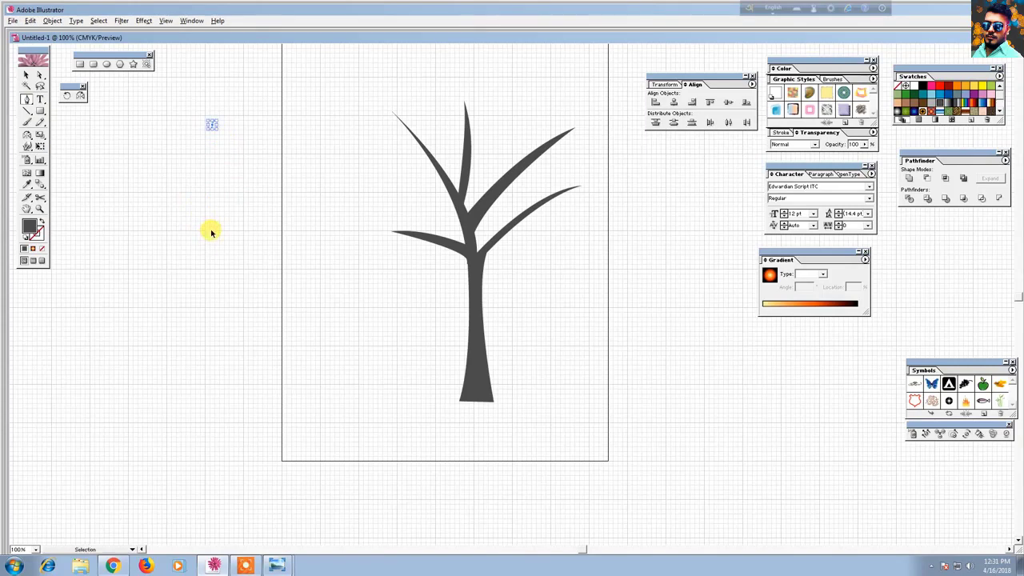
left_click(212, 232, "ctrl")
left_click(203, 138)
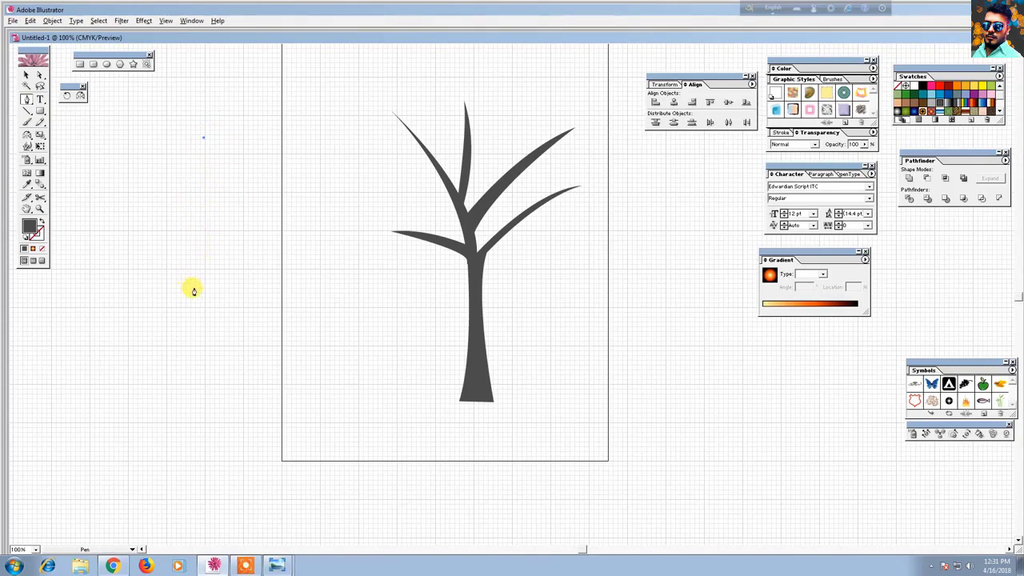
left_click_drag(194, 291, 249, 339)
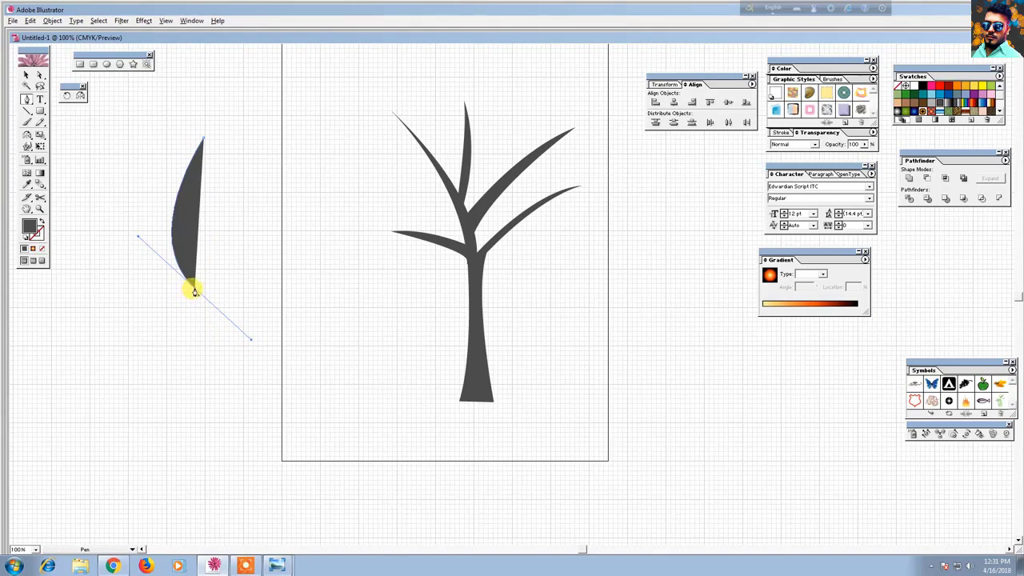
left_click(193, 291)
left_click(42, 222)
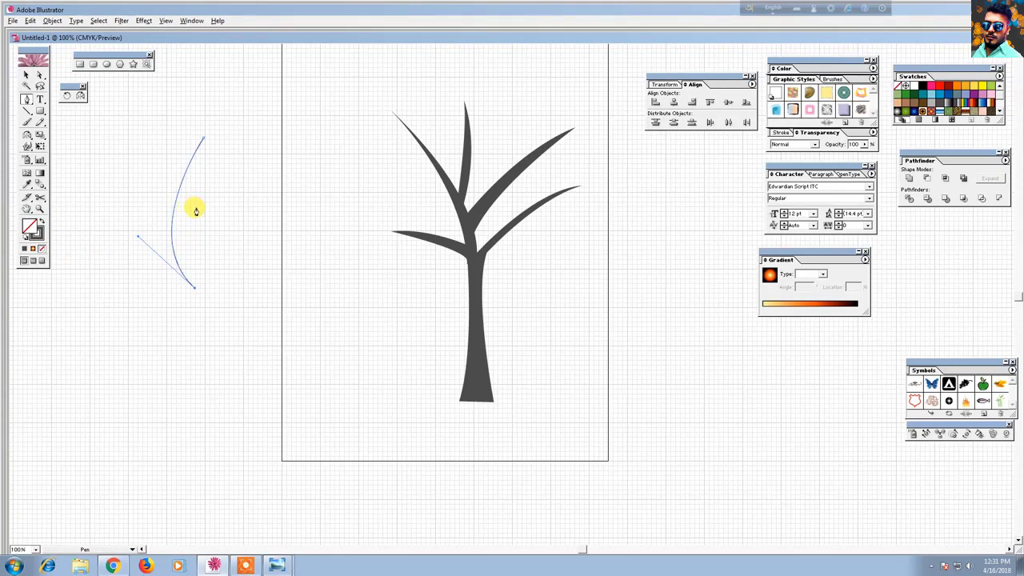
Draw a narrow pointed notch with the Pen tool, rising from the leaf's lower-left tip and curving down to a second lower tip.
left_click_drag(191, 210, 199, 188)
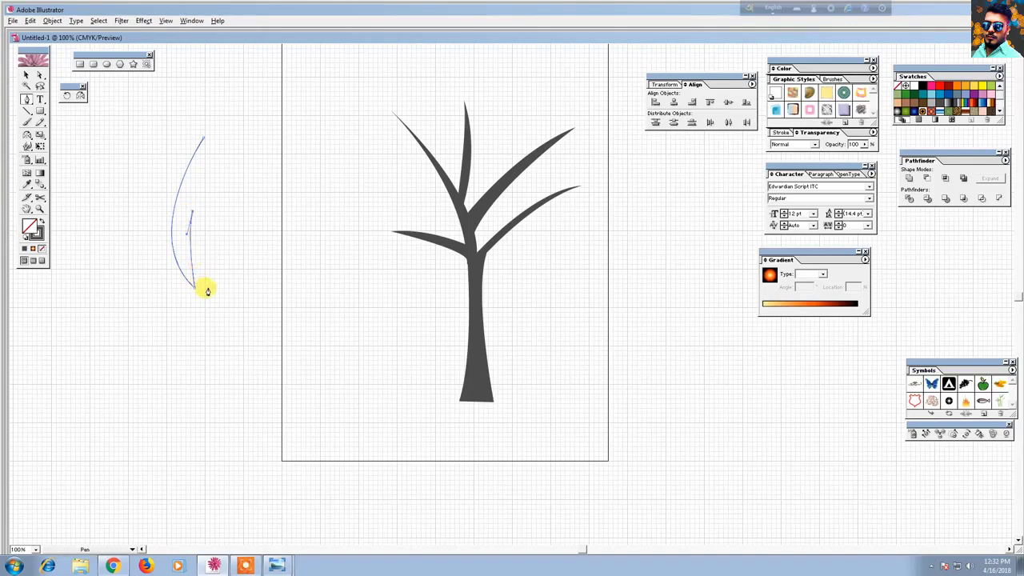
left_click_drag(209, 286, 225, 312)
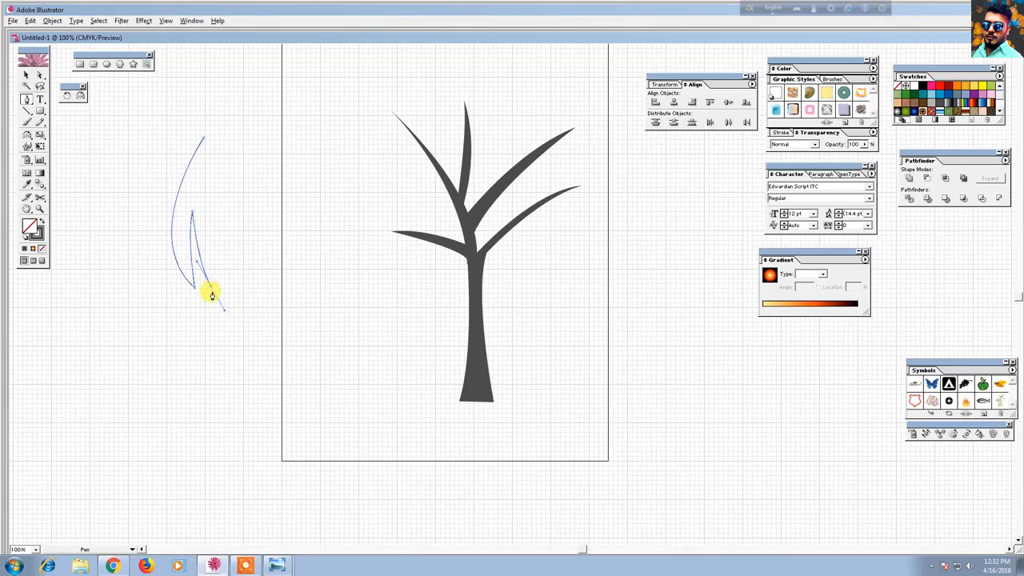
left_click(208, 288)
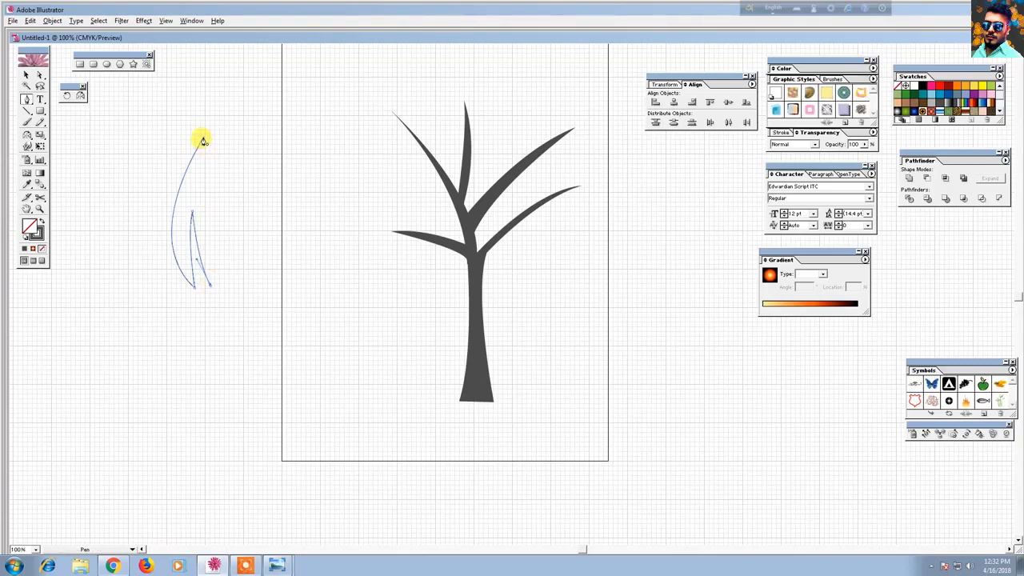
Close the leaf path at its upper tip with an outward-bulging right edge, redoing the last curve, and end the path.
left_click_drag(203, 142, 153, 78)
key("ctrl+z")
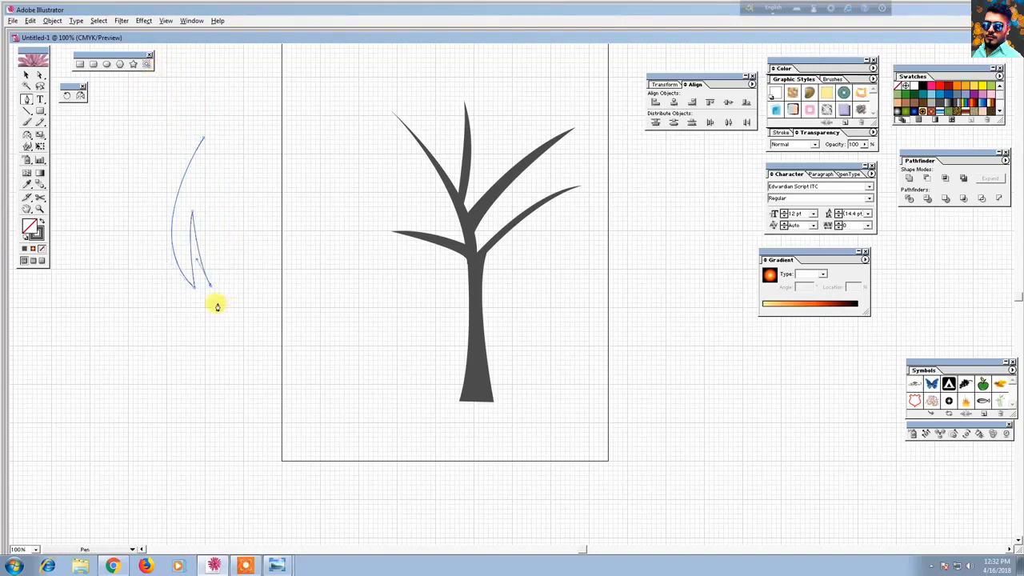
key("ctrl+z")
left_click(211, 287)
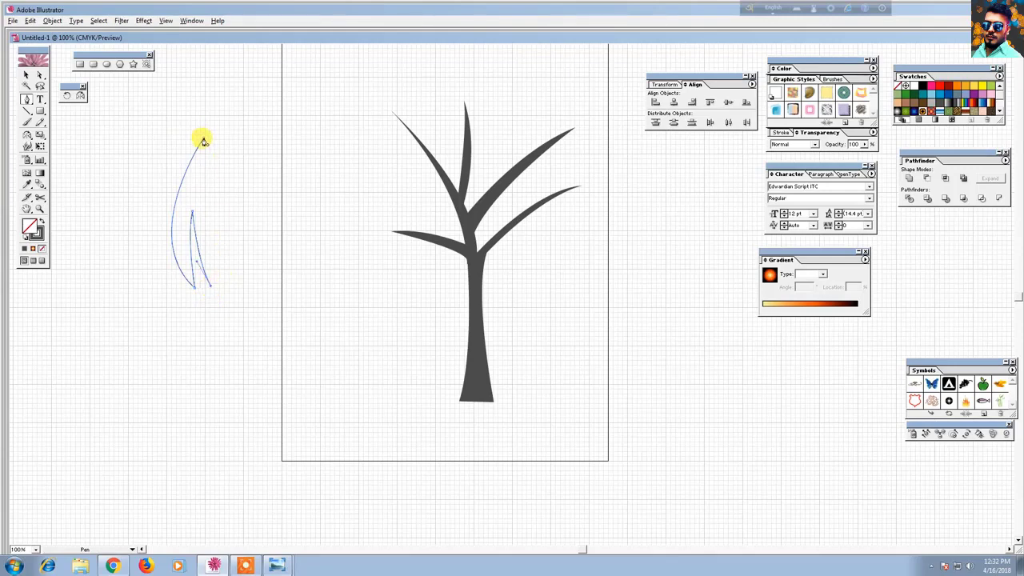
left_click_drag(203, 142, 159, 57)
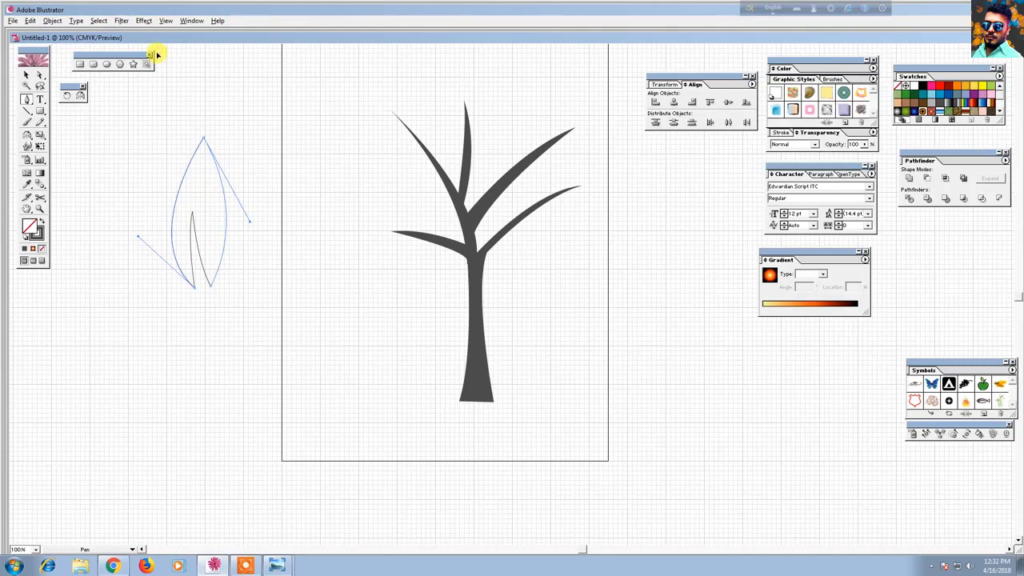
left_click(158, 55, "ctrl")
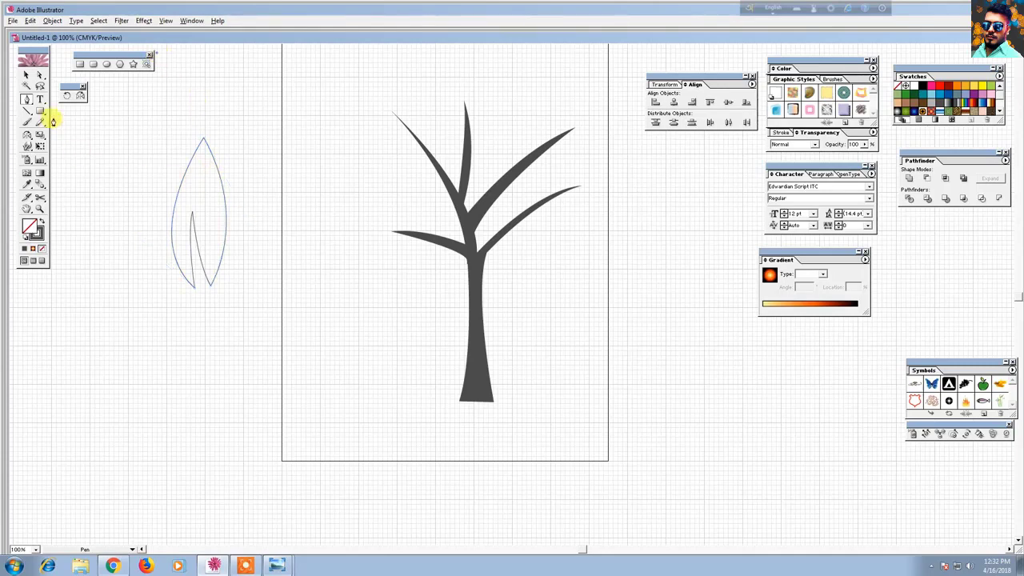
Fill the notched leaf with solid green, remove its outline, and deselect it.
left_click(28, 77)
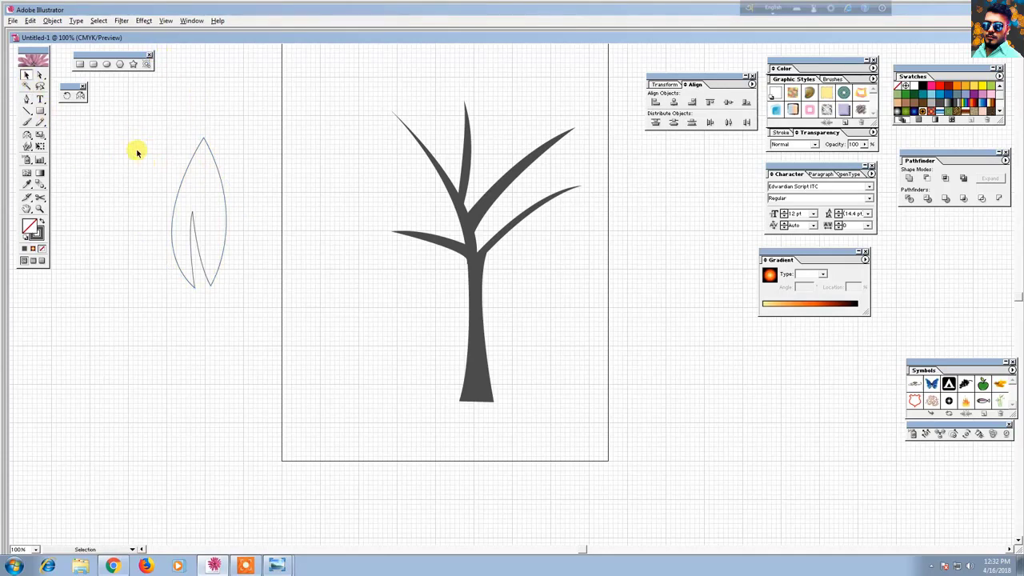
left_click_drag(136, 151, 237, 218)
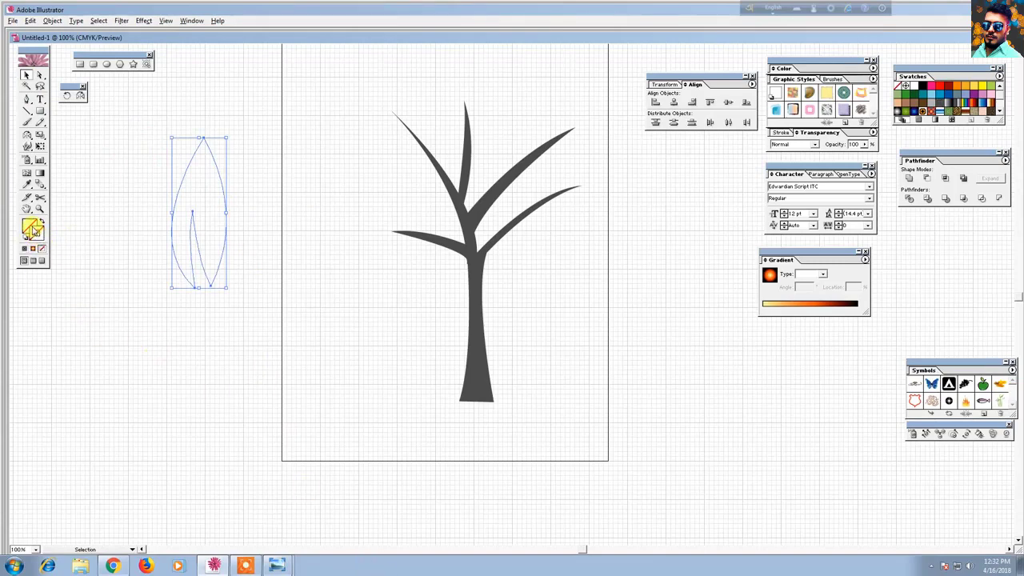
left_click(903, 95)
left_click(369, 303)
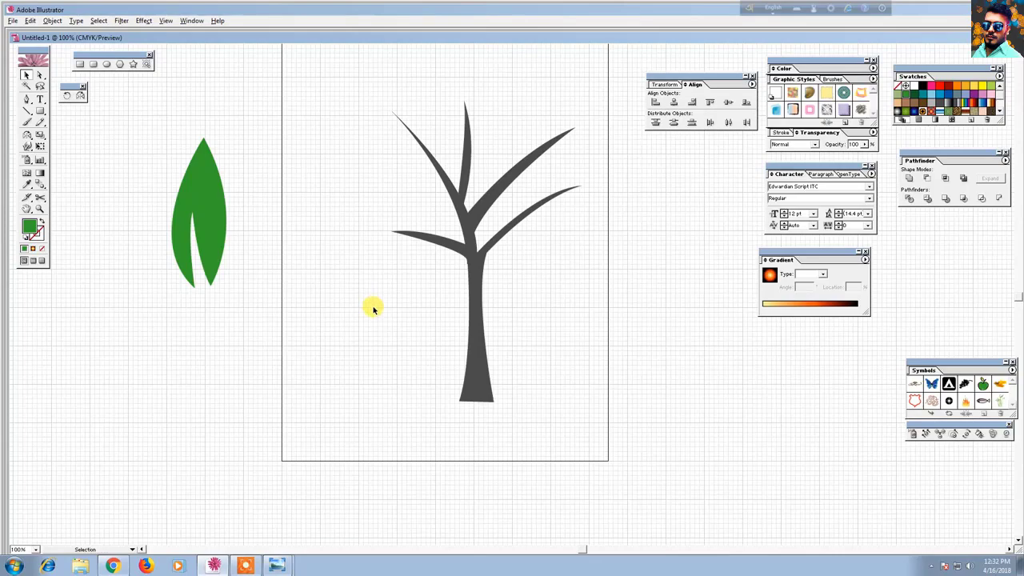
Move the green leaf slightly up and to the right beside the artboard, keeping it selected.
key("ctrl+plus")
left_click_drag(201, 265, 423, 324)
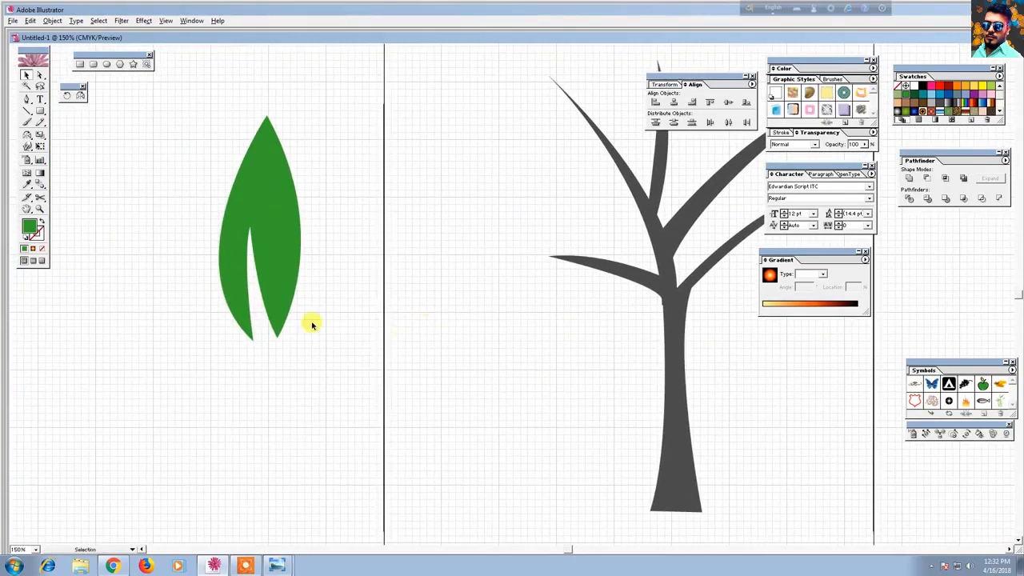
mouse_move(273, 268)
left_mouse_down()
mouse_move(293, 210)
mouse_move(288, 261)
left_mouse_up()
left_click(274, 275)
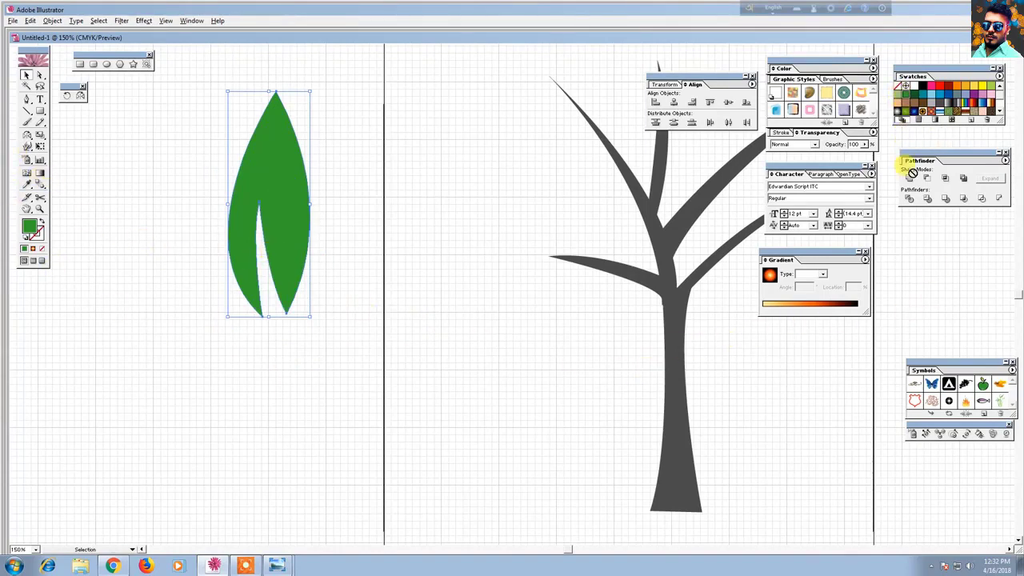
Fill the leaf with a radial gradient from muted light green to green, removing the orange stop and setting the midpoint location to 27.12%.
left_click(858, 305)
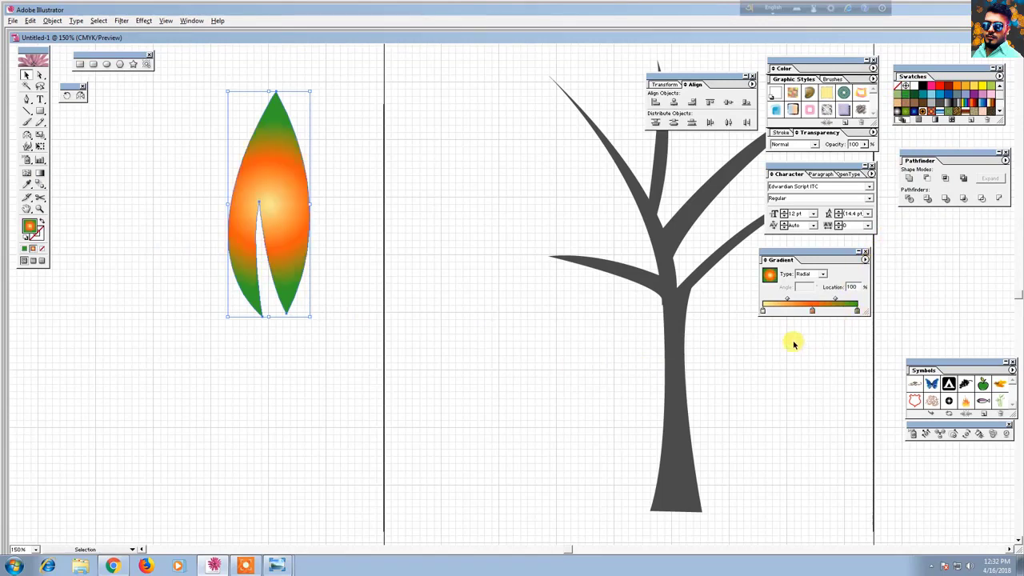
left_click_drag(811, 312, 808, 372)
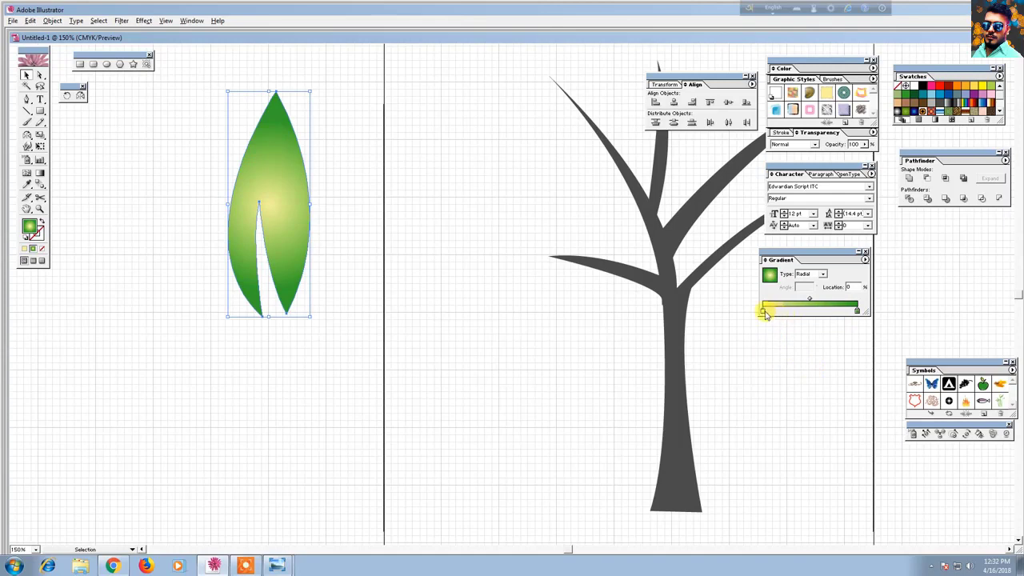
left_click_drag(938, 99, 788, 300)
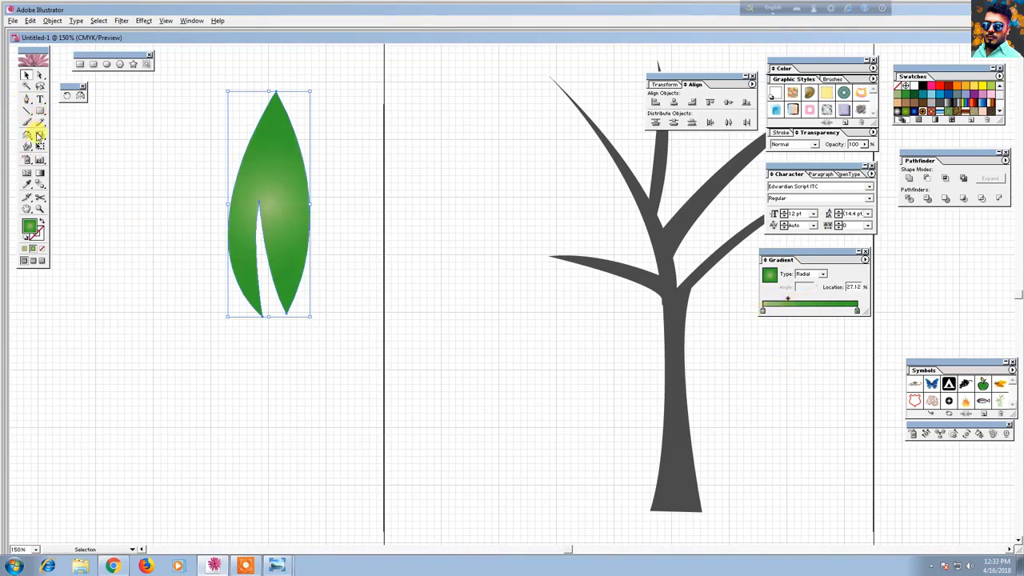
Redirect the leaf's gradient with the Gradient tool so it runs from light green at the lower tips to dark green at the upper tip.
left_click(39, 174)
left_click_drag(266, 397, 244, 204)
left_click_drag(243, 97, 235, 66)
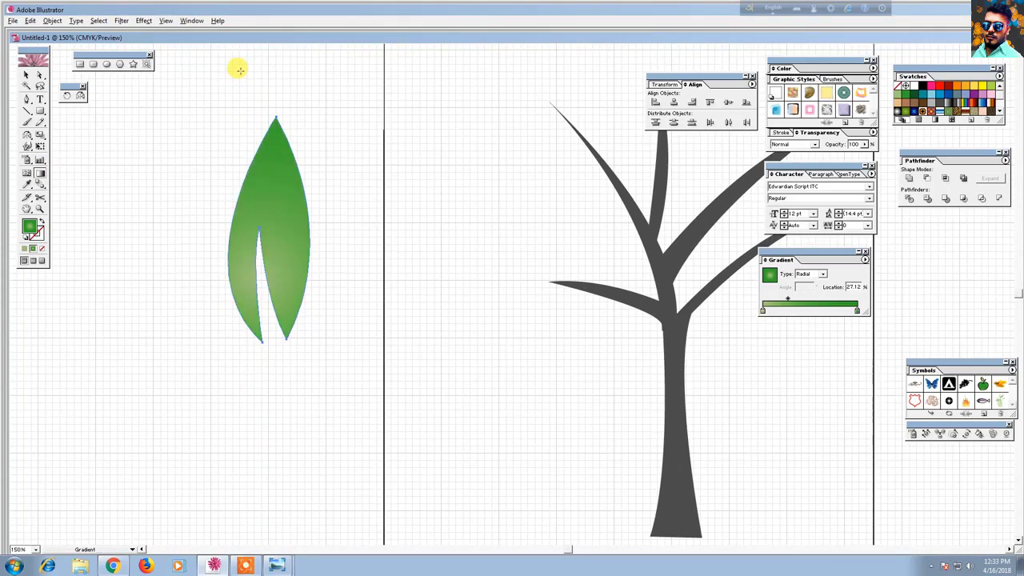
left_click_drag(228, 389, 232, 54)
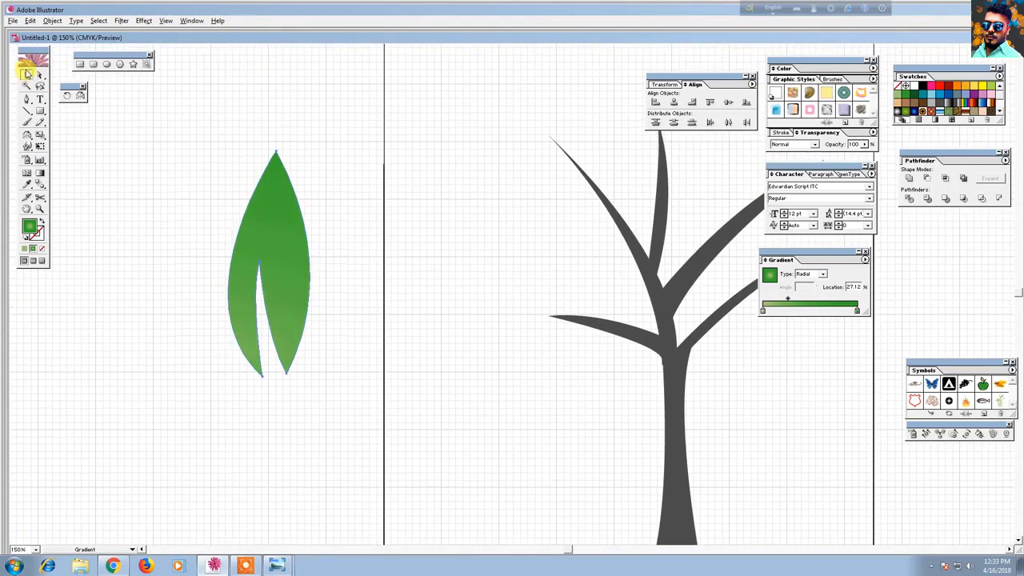
Move the leaf upward, shift its lower-right tip slightly inward to narrow the notch, and deselect it.
left_click(27, 73)
left_click(299, 331)
left_click_drag(298, 312, 313, 232)
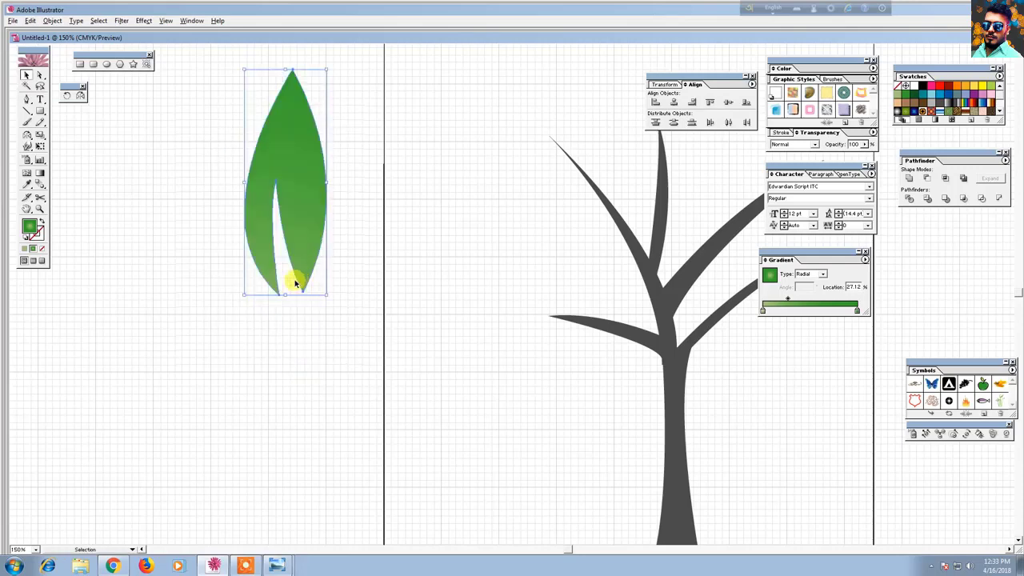
left_click(39, 77)
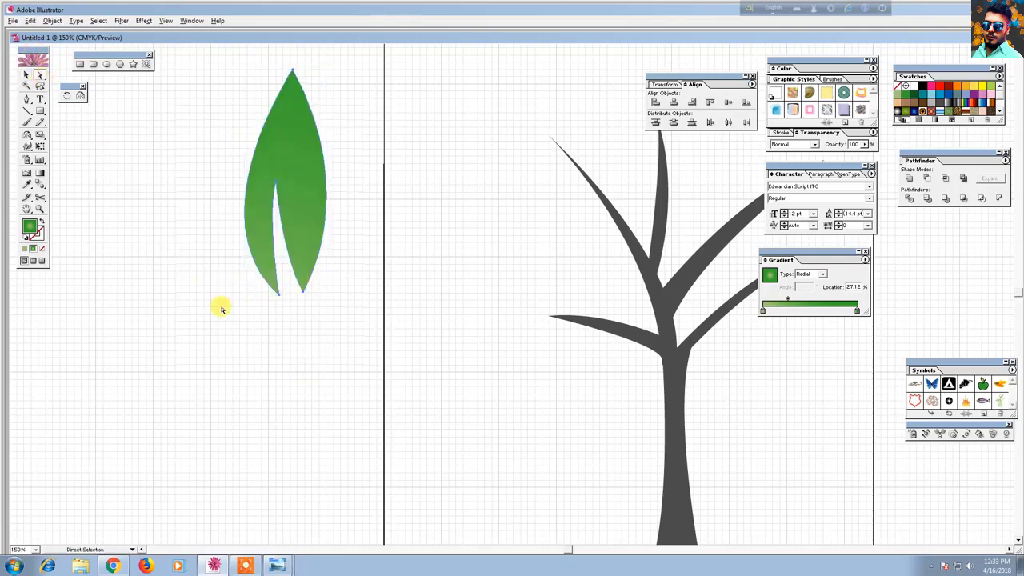
left_click_drag(303, 316, 293, 272)
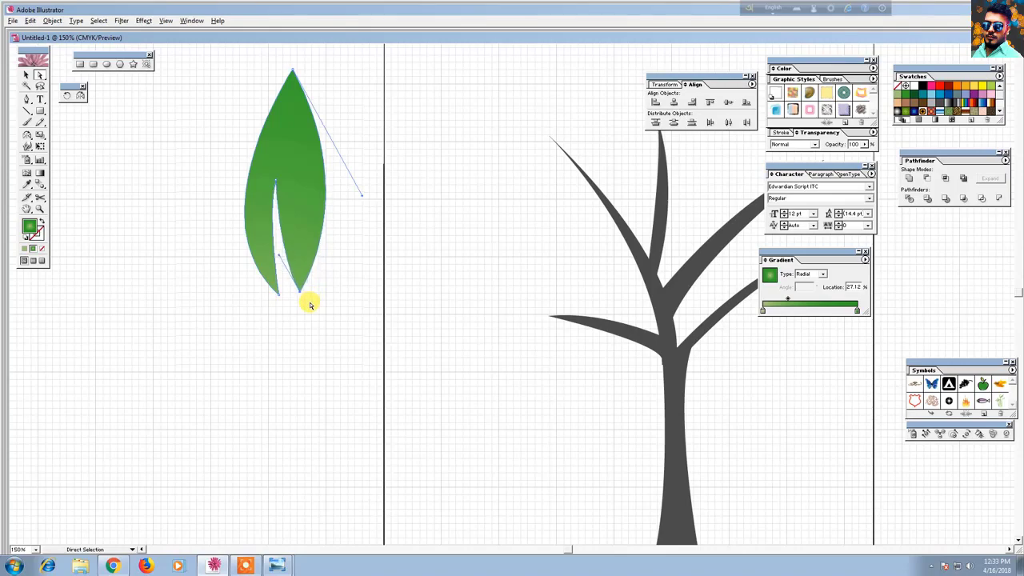
left_click(25, 74)
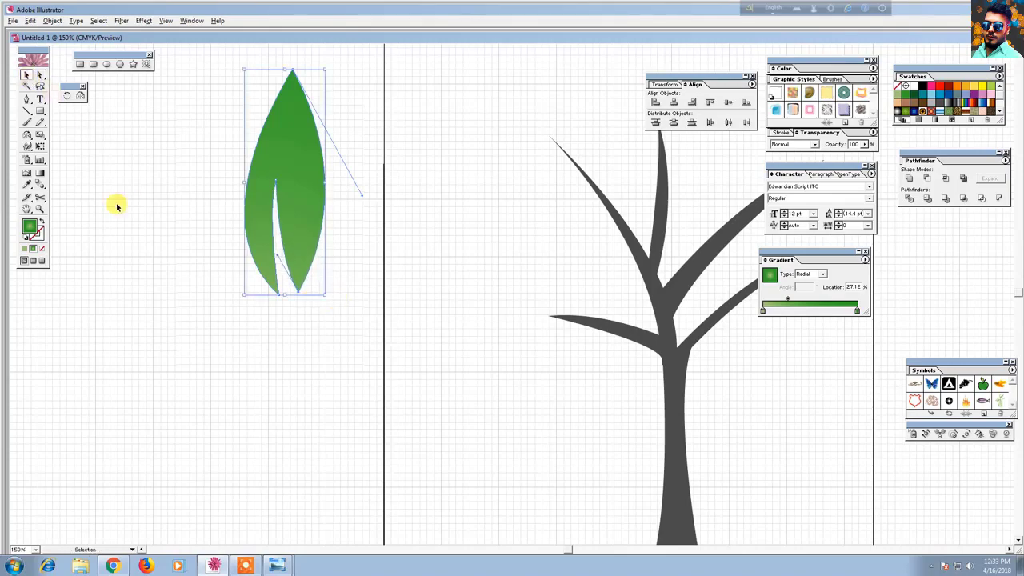
left_click(262, 325)
Move the leaf onto the artboard's upper edge, directly above the tree's middle branch.
left_click_drag(517, 304, 247, 370)
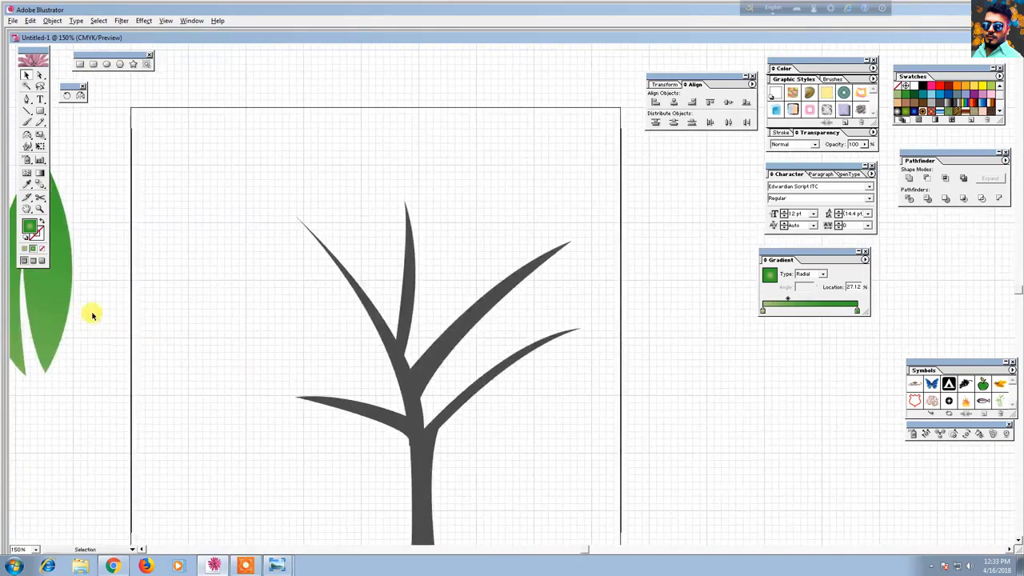
left_click_drag(50, 304, 341, 256)
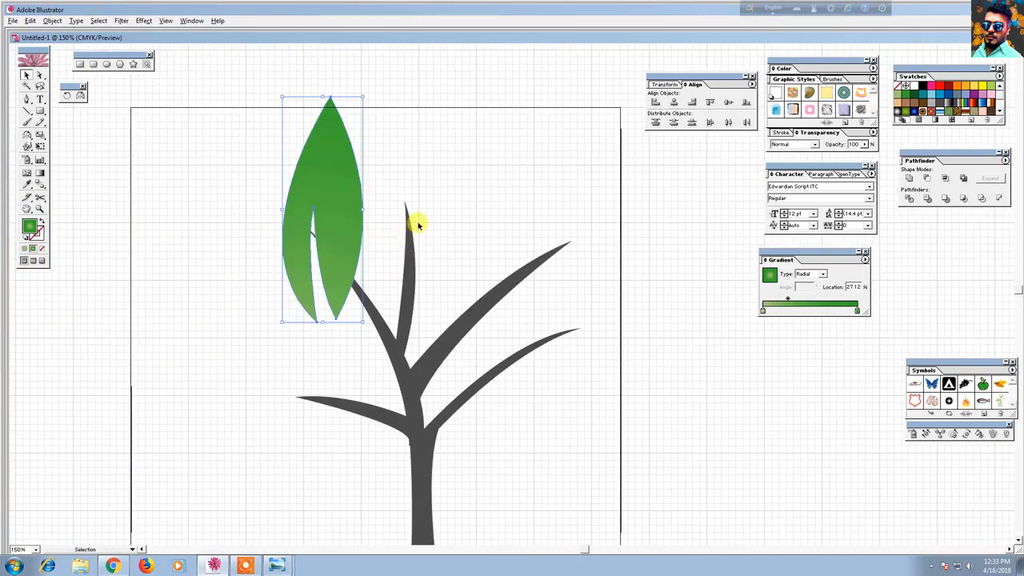
mouse_move(475, 187)
left_mouse_down()
mouse_move(449, 219)
mouse_move(393, 213)
left_mouse_up()
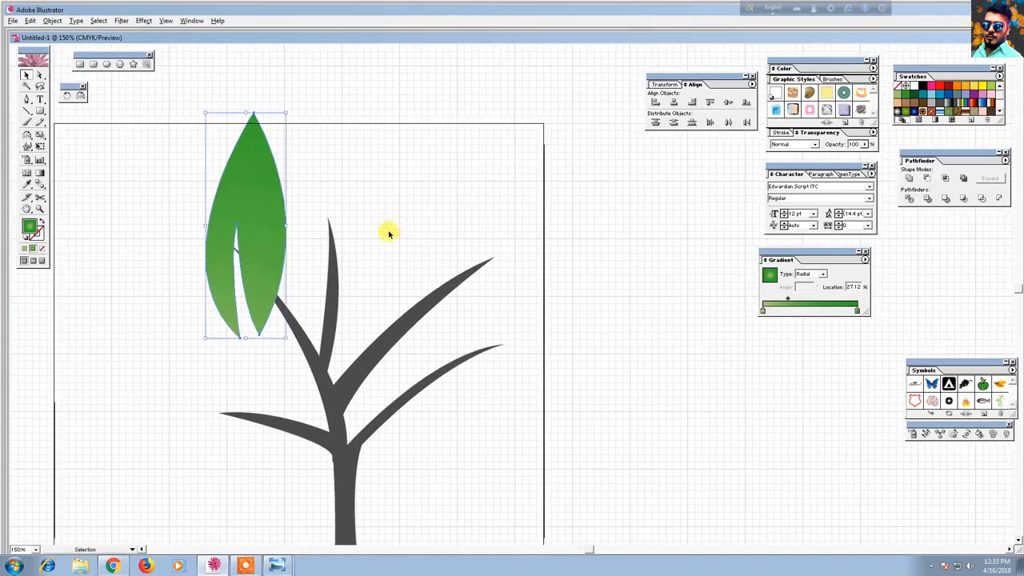
key("ctrl+minus")
key("ctrl+minus")
left_click_drag(366, 347, 206, 320)
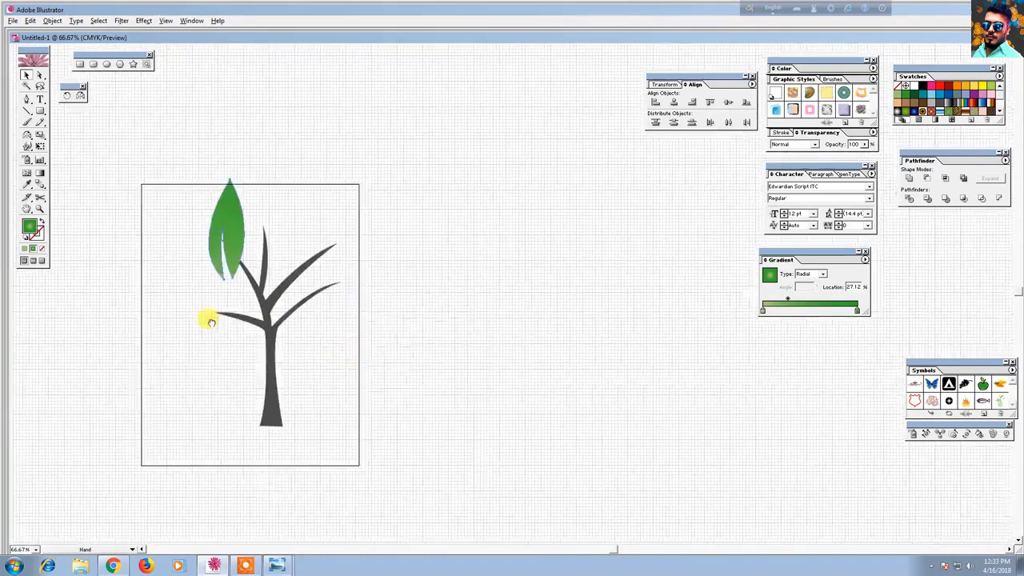
left_click_drag(222, 229, 268, 160)
key("b")
mouse_move(344, 217)
left_mouse_down()
mouse_move(292, 227)
mouse_move(308, 217)
mouse_move(366, 222)
left_mouse_up()
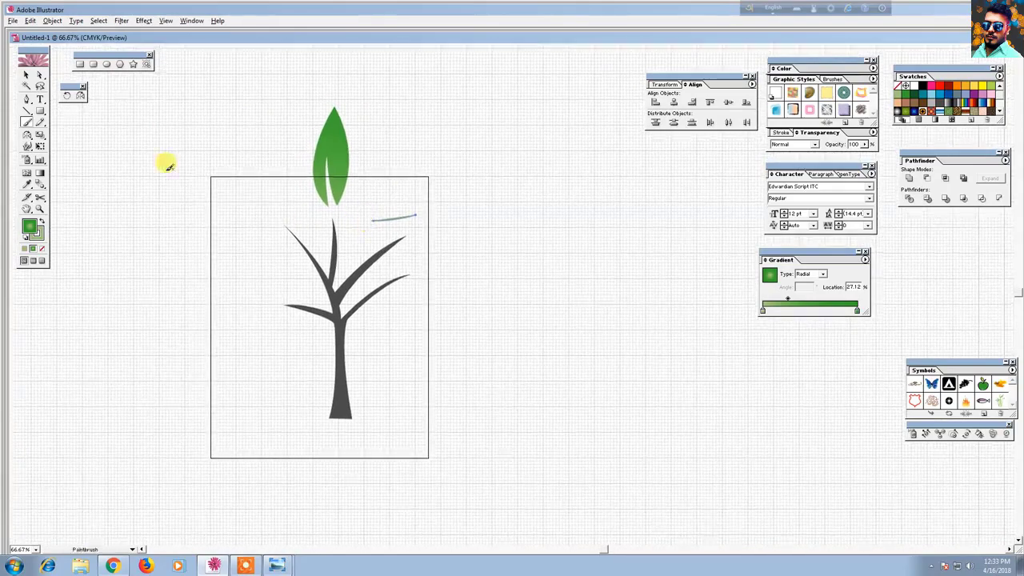
left_click(25, 77)
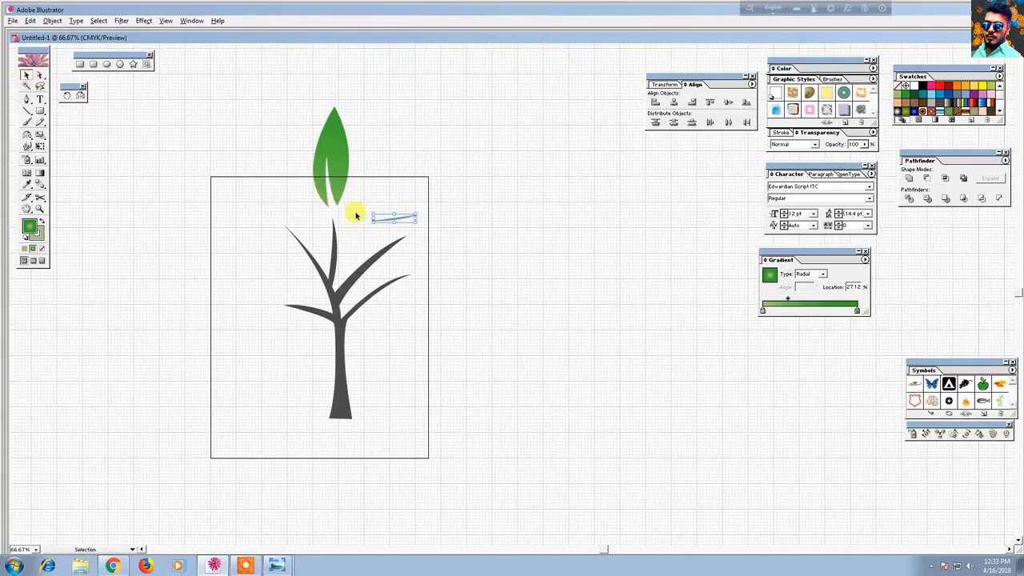
mouse_move(374, 217)
left_mouse_down()
mouse_move(335, 173)
mouse_move(371, 245)
left_mouse_up()
Scale the leaf down proportionally about its centre, above the tree's middle branch.
key("ctrl+plus")
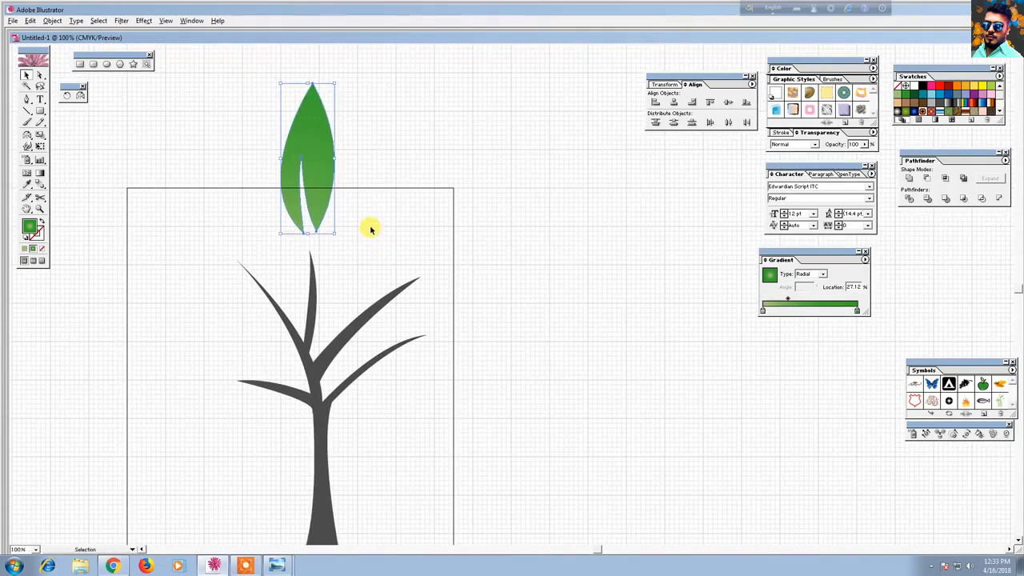
key("ctrl+minus")
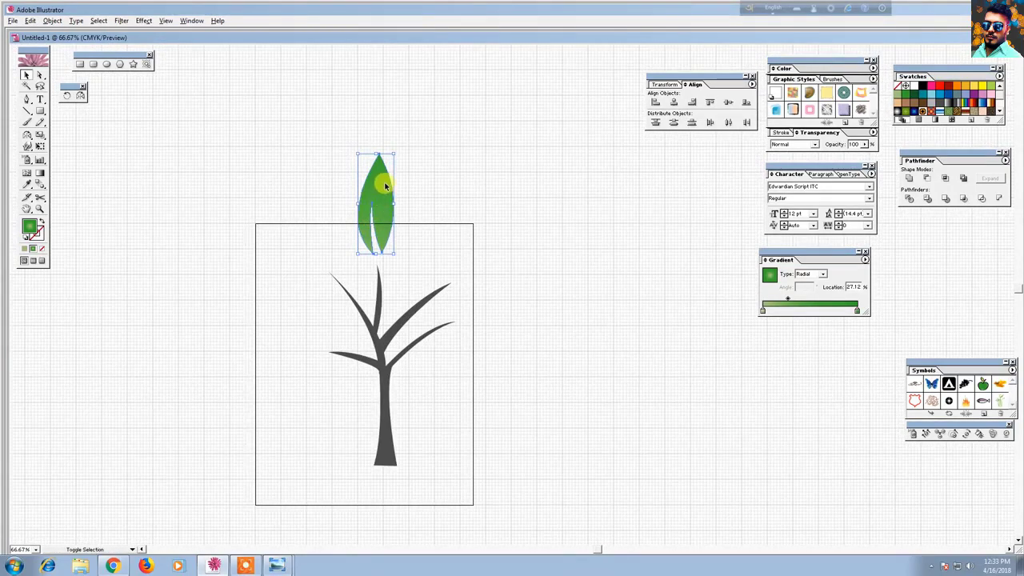
mouse_move(392, 152)
left_mouse_down()
mouse_move(413, 183)
mouse_move(382, 216)
mouse_move(395, 210)
left_mouse_up()
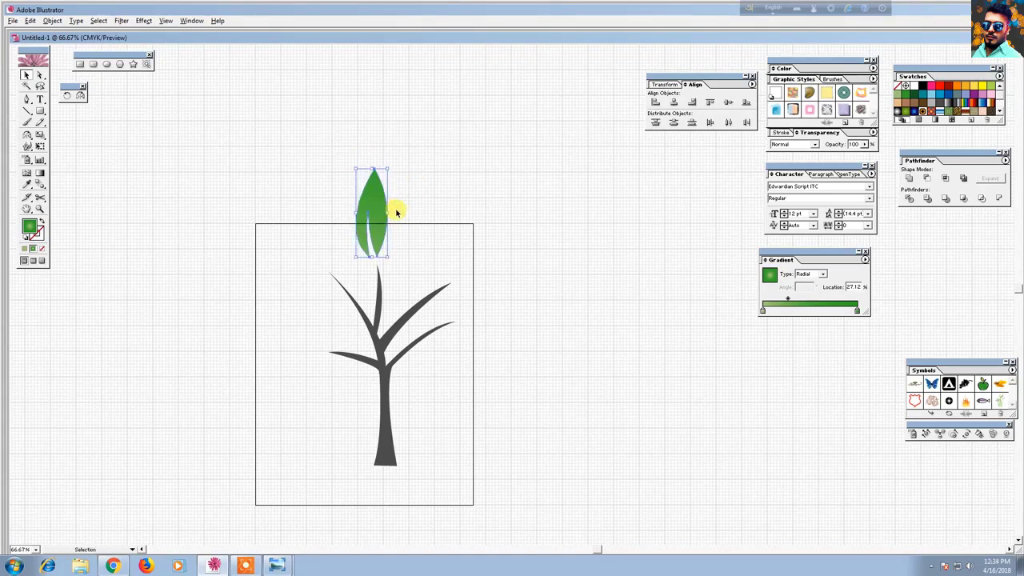
left_click(380, 166)
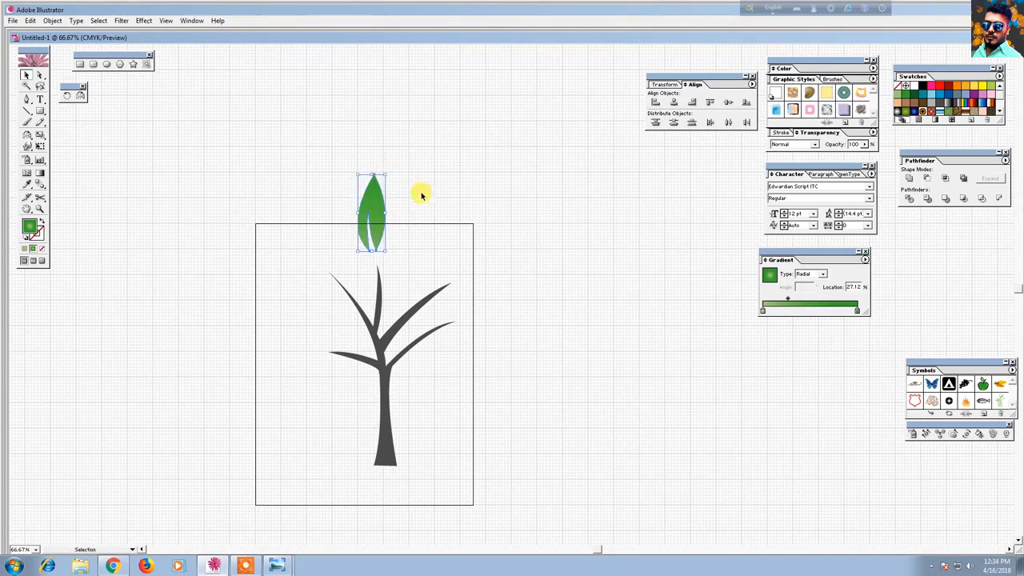
left_click(382, 216)
left_click(429, 235)
left_click(379, 229)
Select the leaf and the tree together, move them off the artboard to its right, and deselect them.
left_click_drag(282, 154, 489, 402)
left_click(490, 402)
left_click_drag(301, 164, 480, 366)
left_click(393, 365)
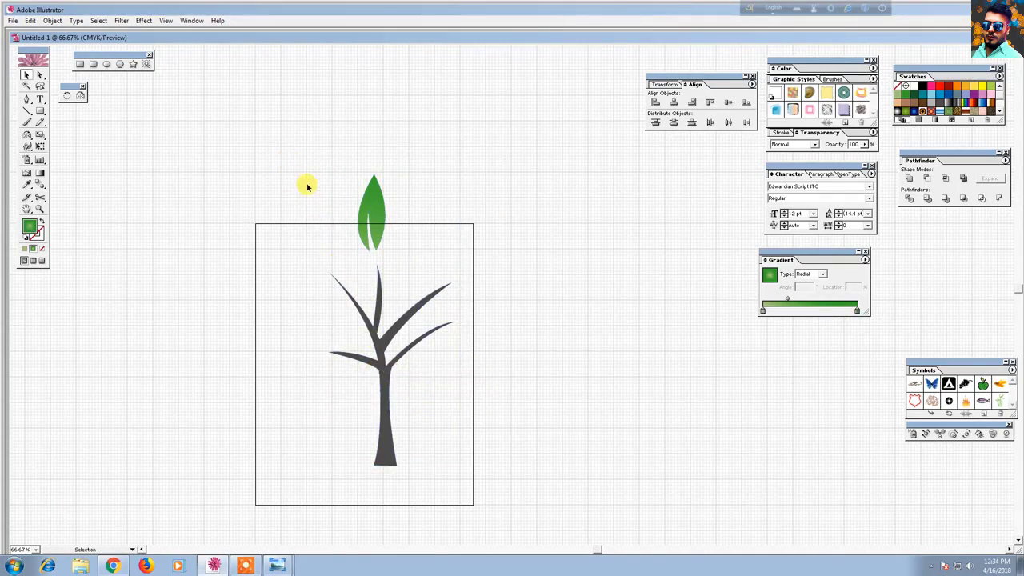
left_click_drag(304, 184, 446, 389)
mouse_move(384, 377)
left_mouse_down()
mouse_move(597, 375)
mouse_move(395, 386)
left_mouse_up()
left_click(237, 360)
left_click_drag(238, 359, 387, 343)
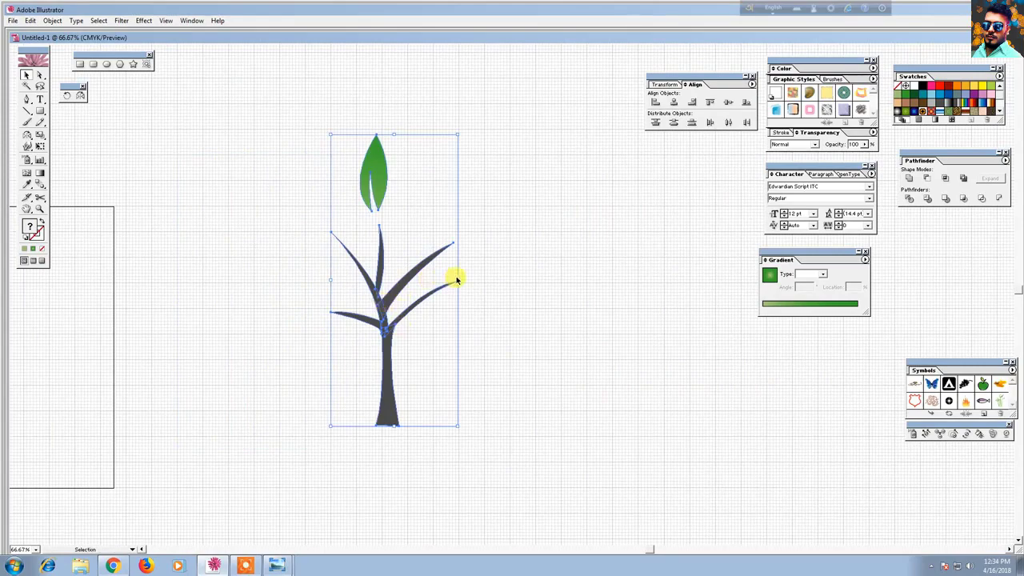
left_click(512, 291)
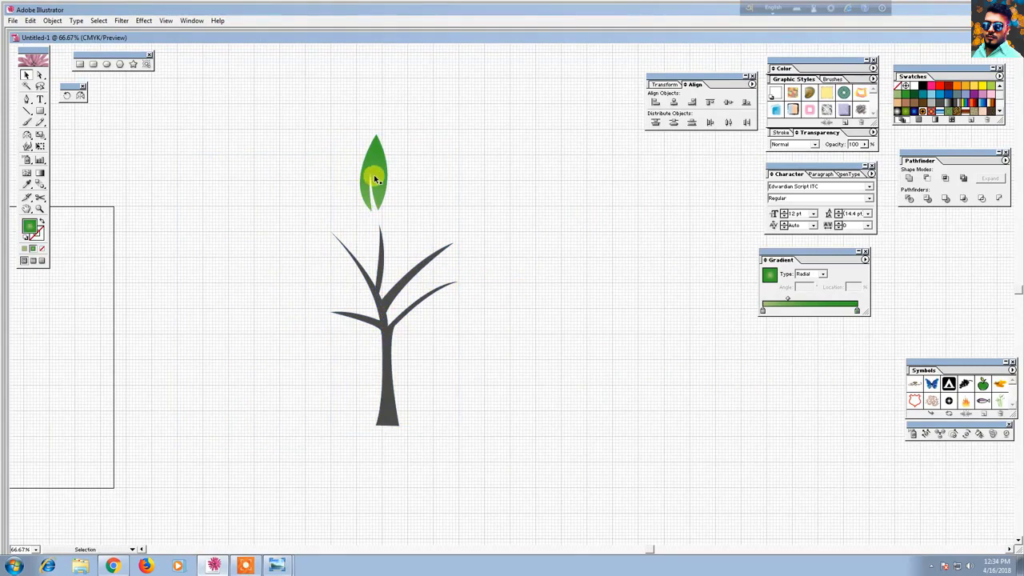
key("ctrl+plus")
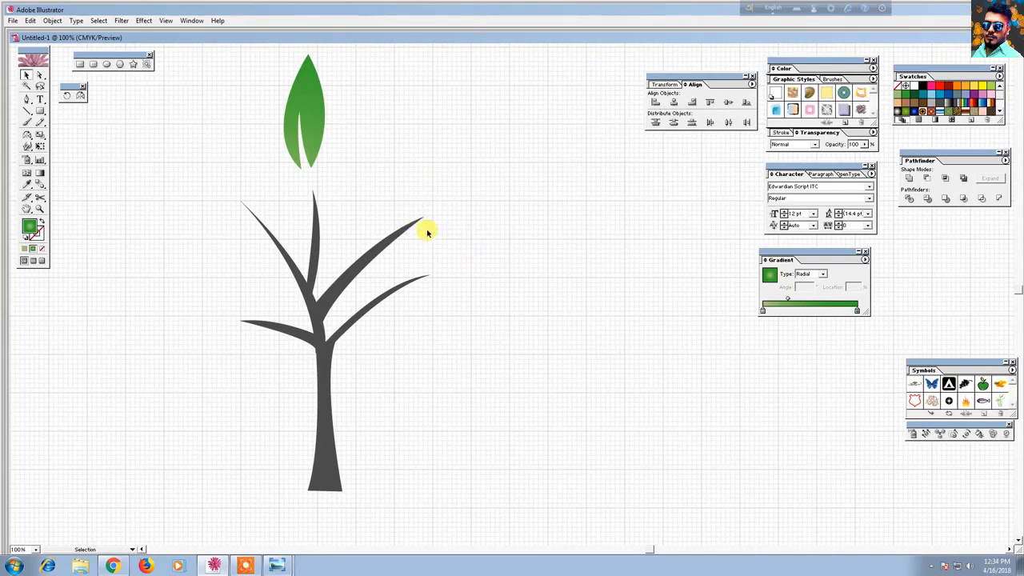
Duplicate the top leaf to the tip of the upper-right branch, rotate the copy to follow the branch, and deselect it.
left_click_drag(319, 126, 450, 156, "alt")
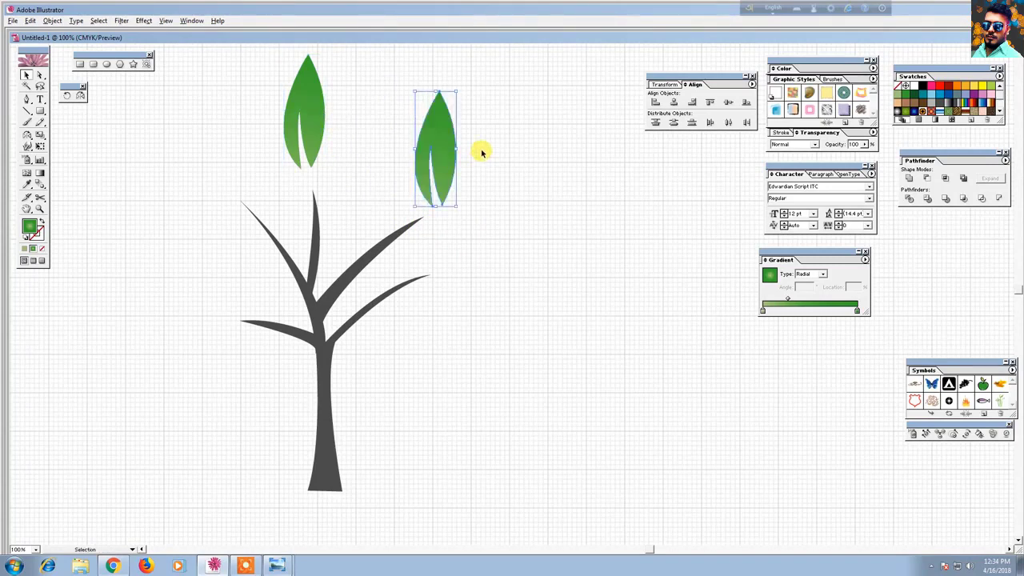
left_click_drag(457, 83, 480, 155)
left_click(527, 219)
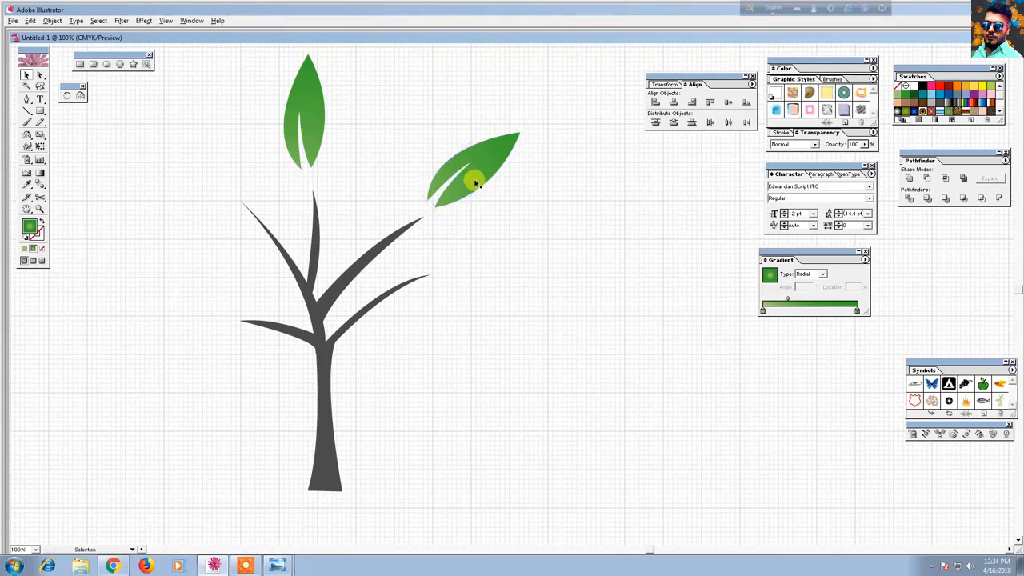
left_click(459, 177)
left_click(525, 264)
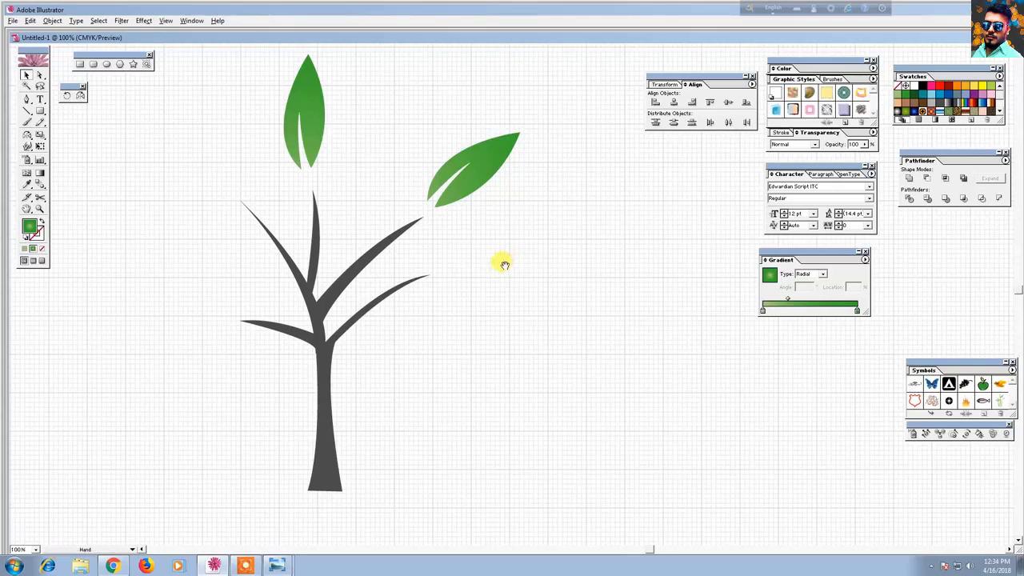
Duplicate the top leaf to the upper-left branch and rotate the copy so its base points at the branch tip.
left_click_drag(498, 260, 575, 297)
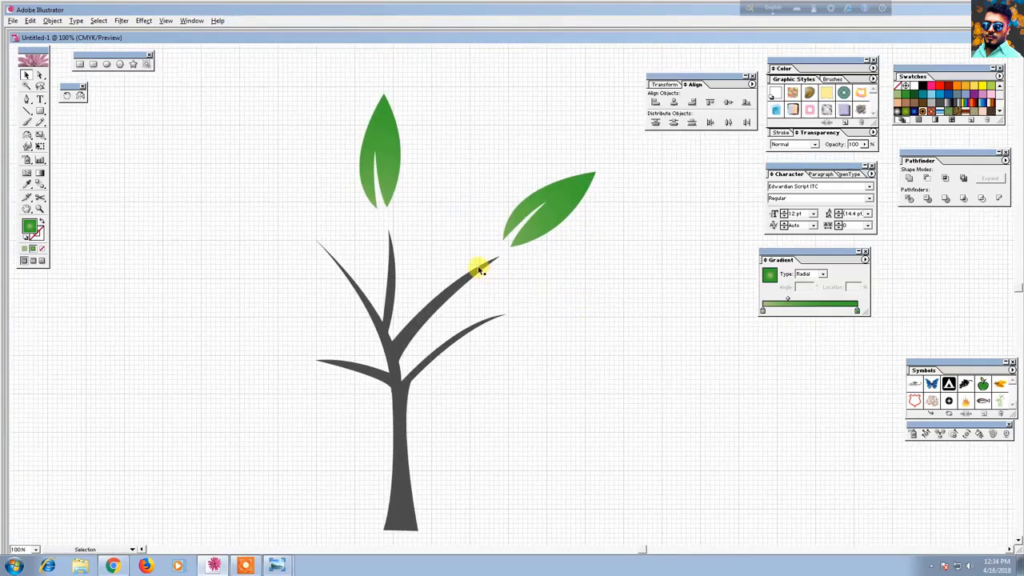
left_click(385, 166)
left_click_drag(386, 166, 264, 207)
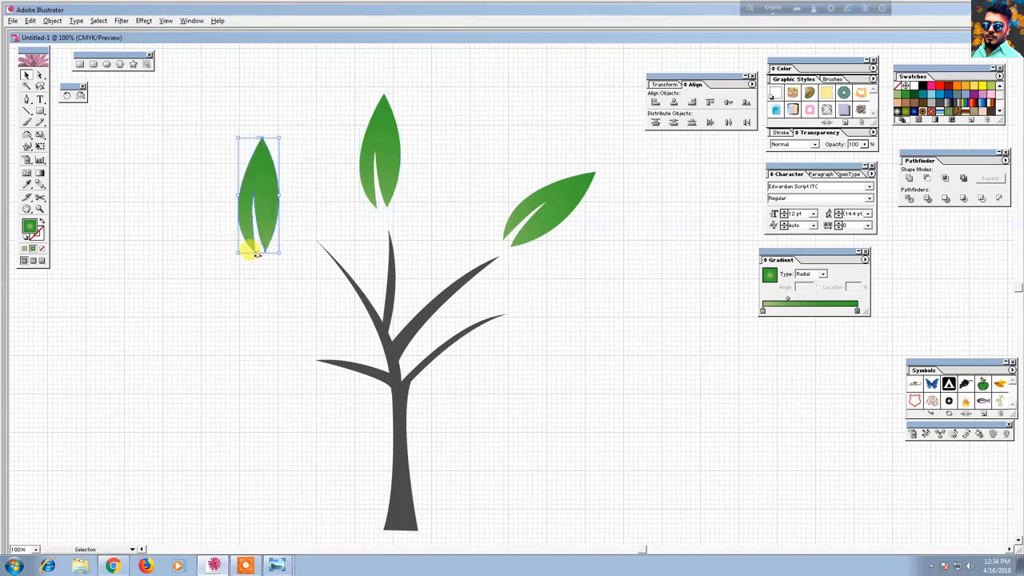
left_click_drag(256, 255, 286, 258)
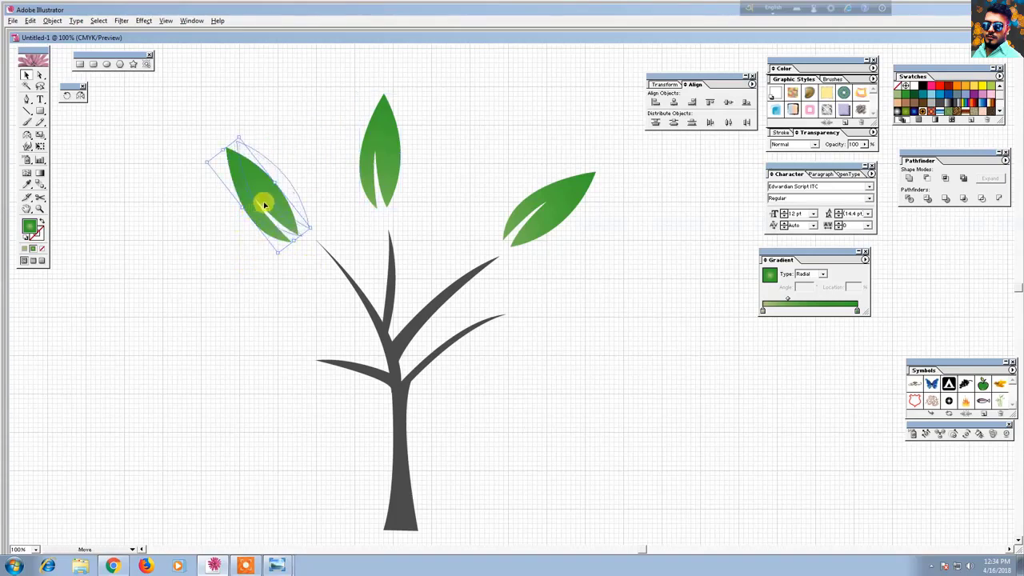
left_click_drag(264, 206, 264, 206)
left_click(256, 272)
Duplicate the upper-left leaf to the lower-left branch and rotate the copy to a flatter angle near the branch tip.
left_click(263, 213)
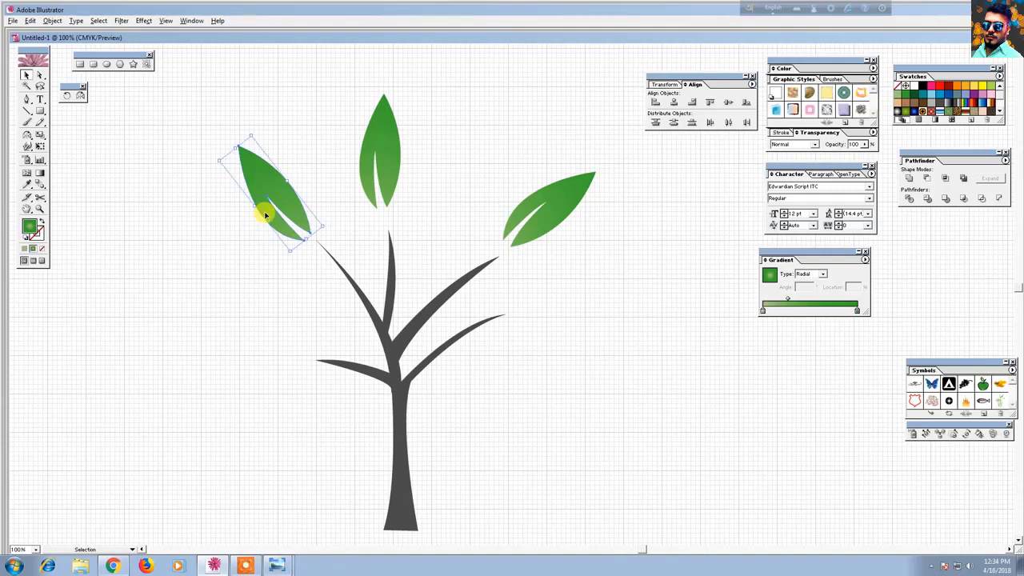
left_click_drag(267, 216, 233, 324)
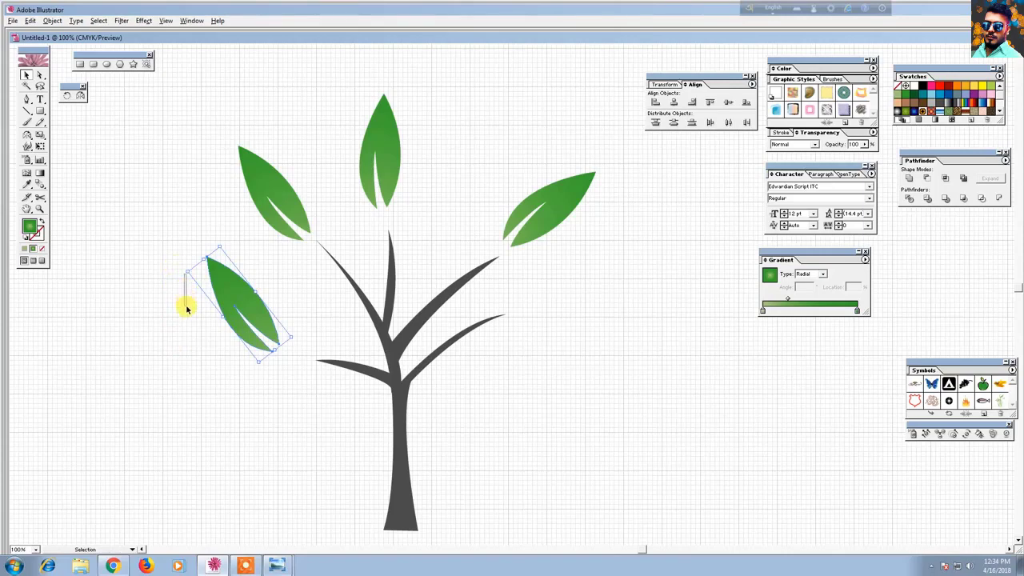
left_click(184, 307)
left_click(244, 318)
left_click_drag(217, 317, 239, 339)
left_click(261, 391)
left_click_drag(261, 391, 280, 375)
left_click(224, 299)
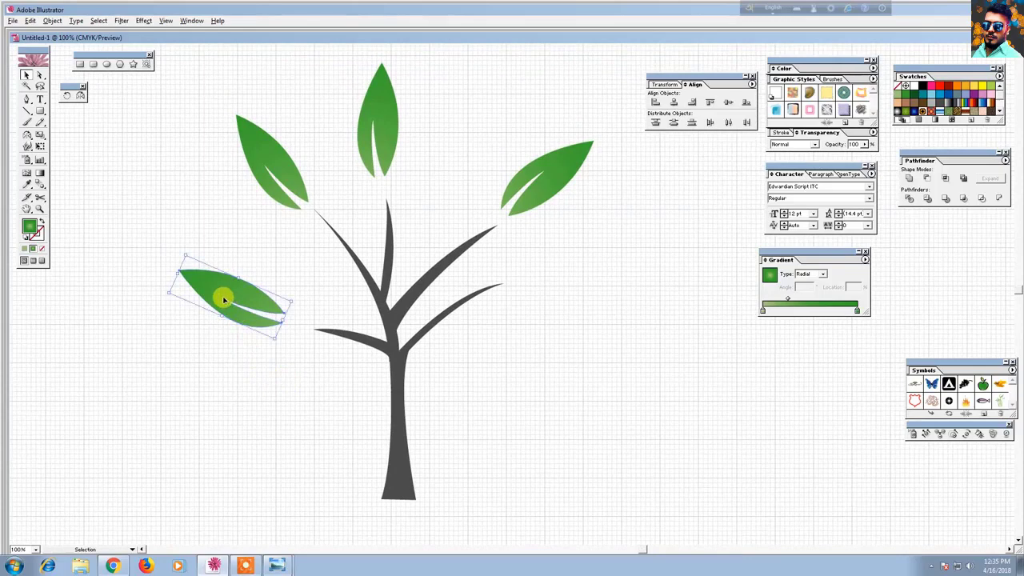
Duplicate the lower-left leaf above itself, left of the upper-left leaf, and scale the copy down proportionally.
mouse_move(225, 299)
left_mouse_down()
mouse_move(238, 240)
mouse_move(226, 215)
mouse_move(192, 196)
mouse_move(230, 298)
left_mouse_up()
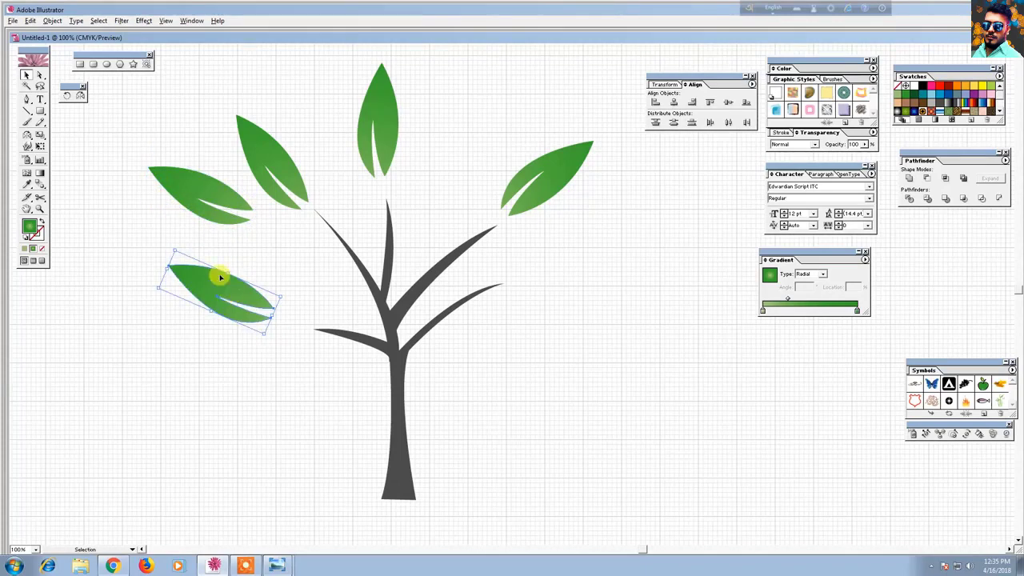
left_click(210, 244)
left_click(179, 203)
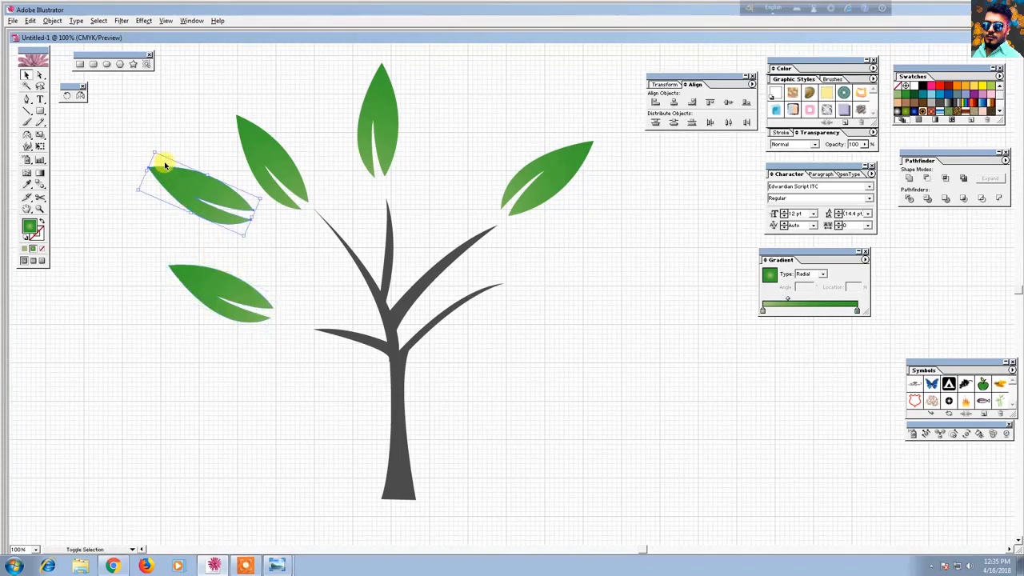
left_click_drag(154, 149, 160, 249)
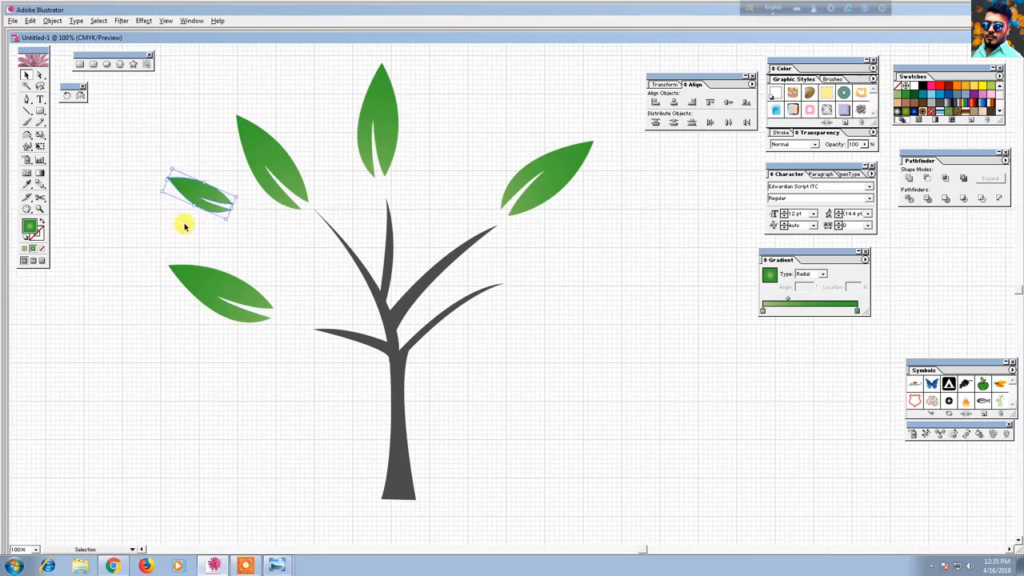
left_click(228, 264)
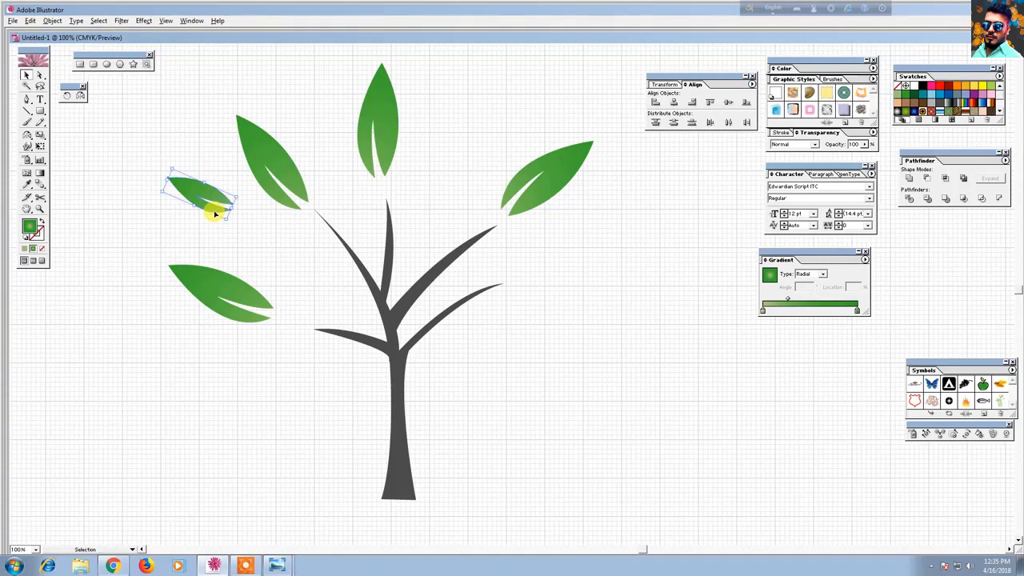
Duplicate the small leaf beside the upper-left branch tip, rotate the copy slightly flatter, and deselect it.
left_click_drag(215, 214, 296, 240)
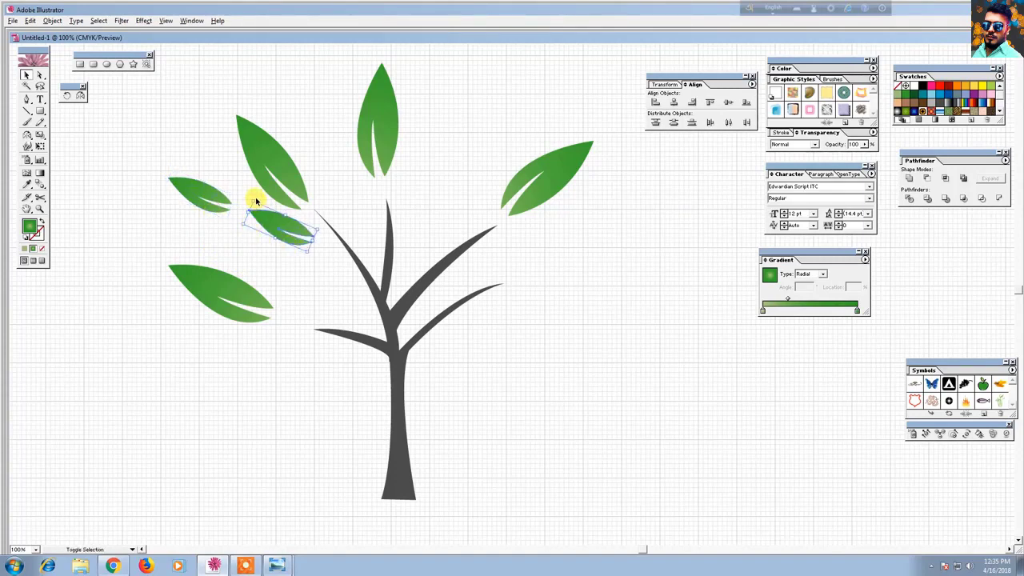
left_click_drag(252, 202, 248, 231)
left_click_drag(271, 240, 280, 228)
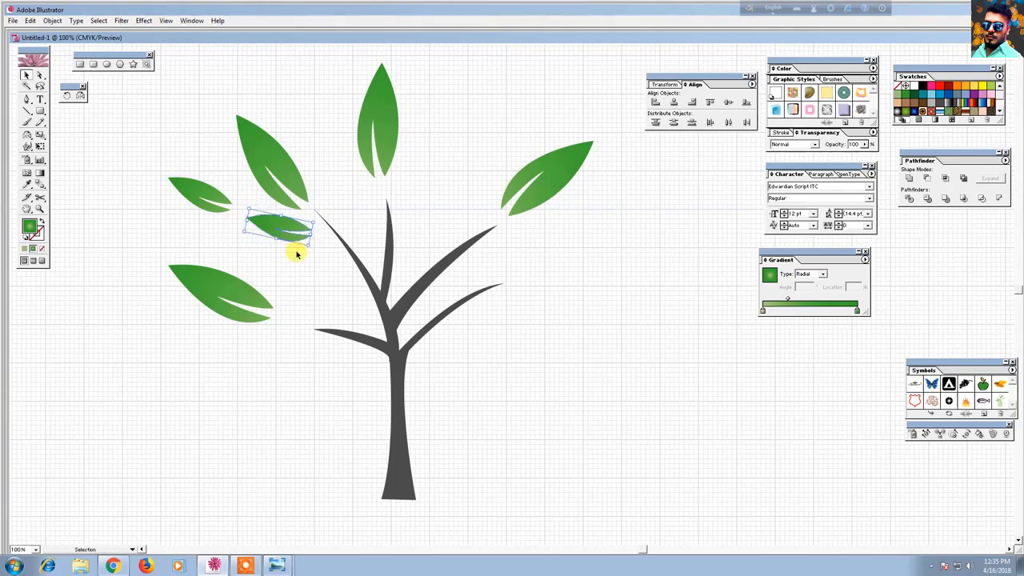
left_click(328, 275)
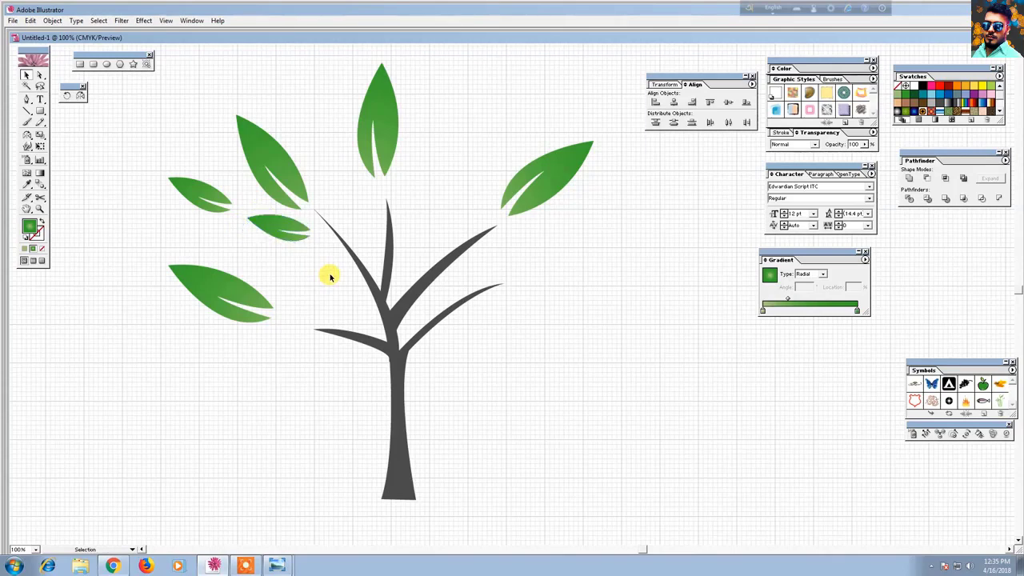
Duplicate the small leaf beneath the large lower-left leaf, reflect the copy so its tip points downward, and deselect it.
left_click(278, 236)
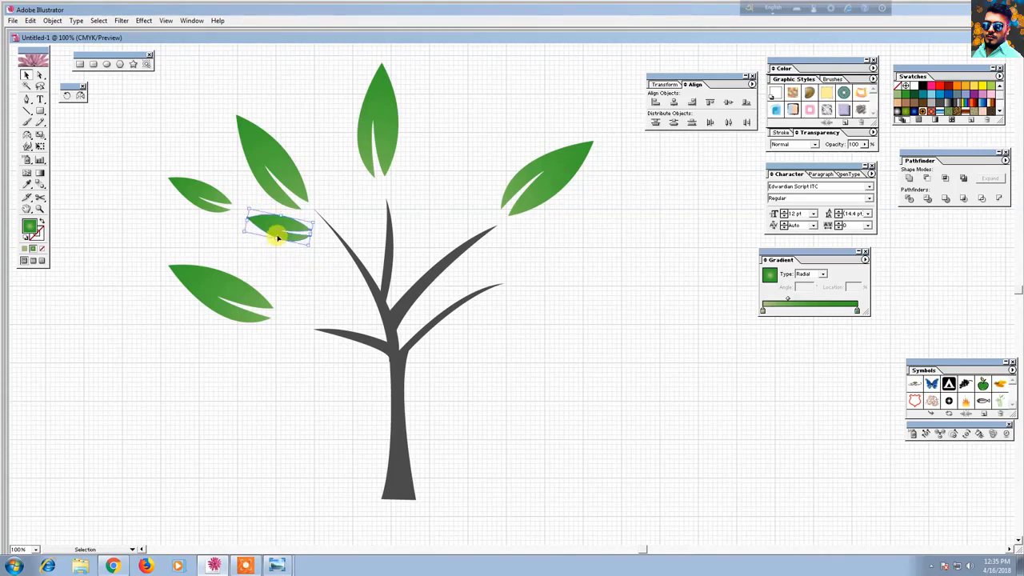
left_click_drag(276, 238, 275, 342)
left_click(80, 95)
left_click(258, 347)
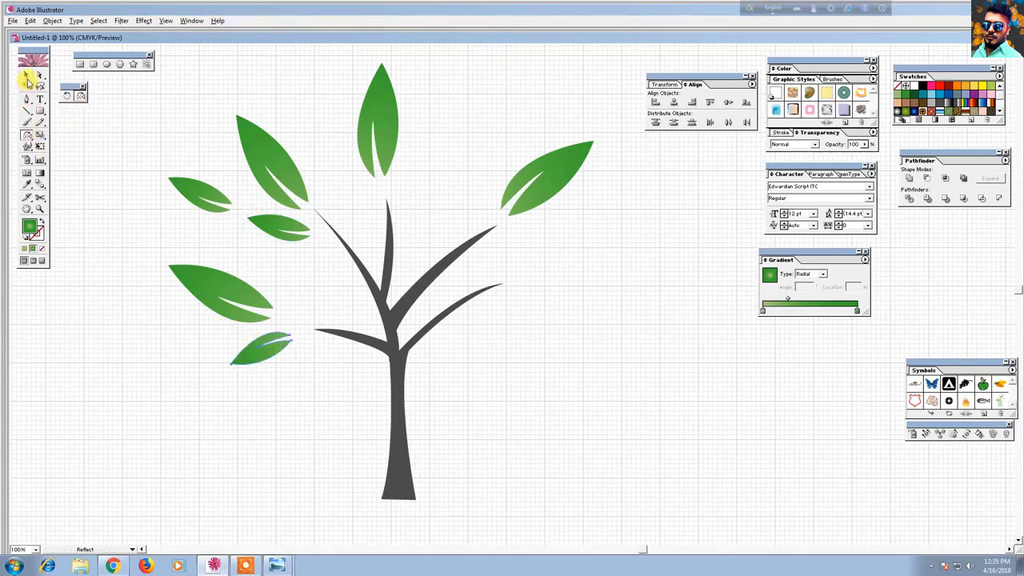
left_click(25, 76)
left_click(140, 296)
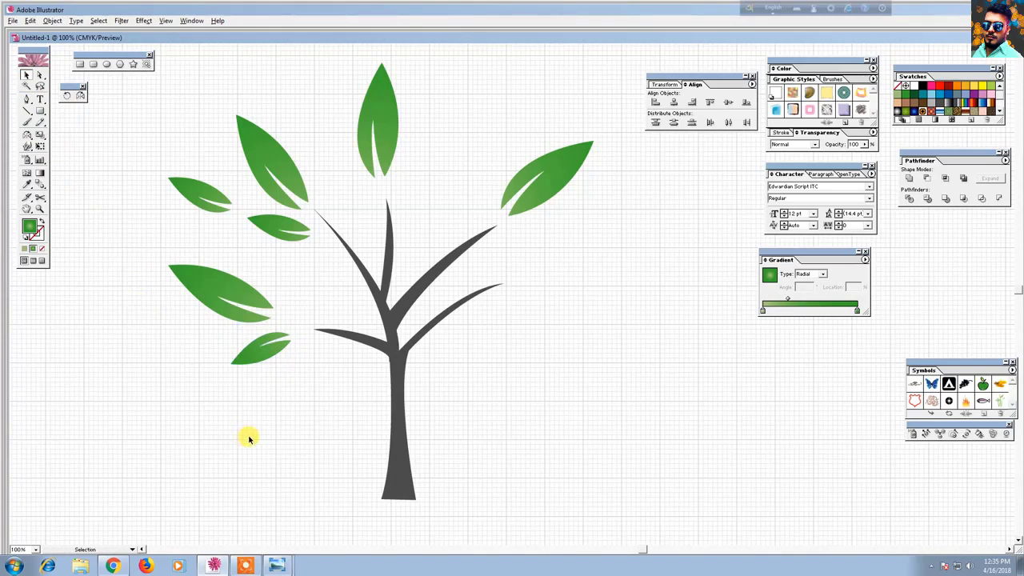
Duplicate the reflected small leaf to its left, scale the copy down slightly under the large lower-left leaf, and deselect it.
scroll(237, 407, "down", 1)
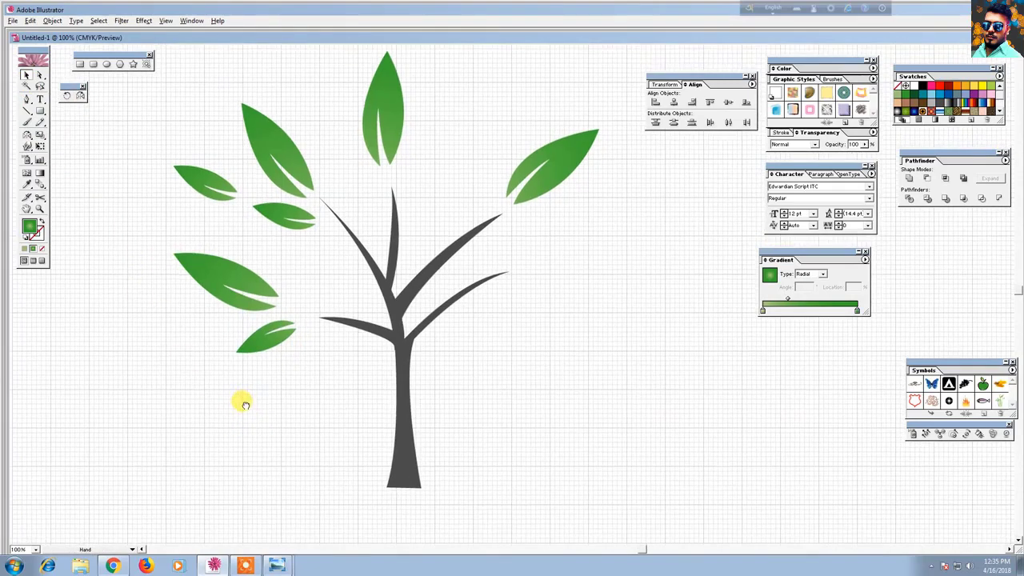
left_click_drag(263, 339, 186, 329)
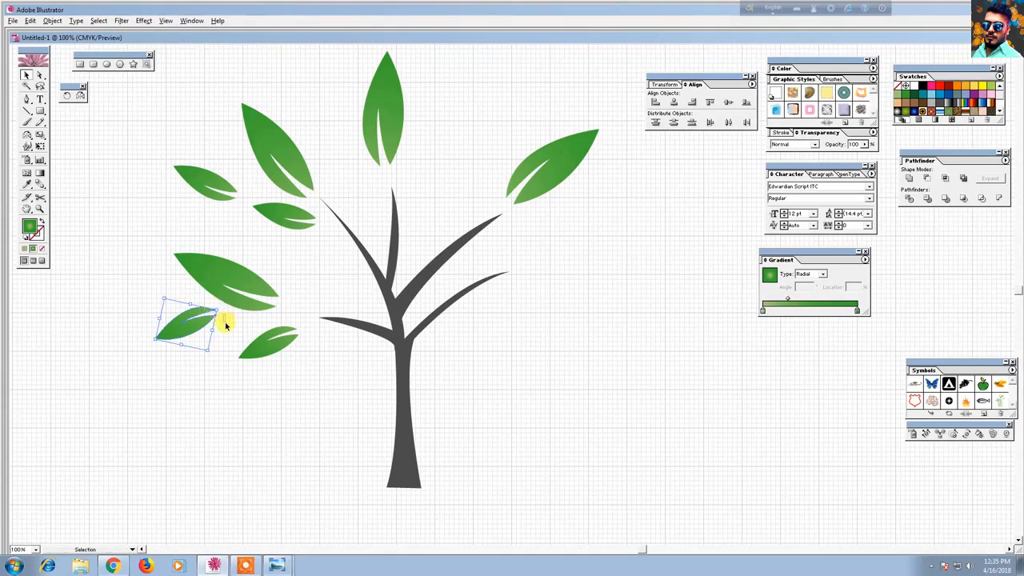
left_click_drag(192, 322, 212, 336)
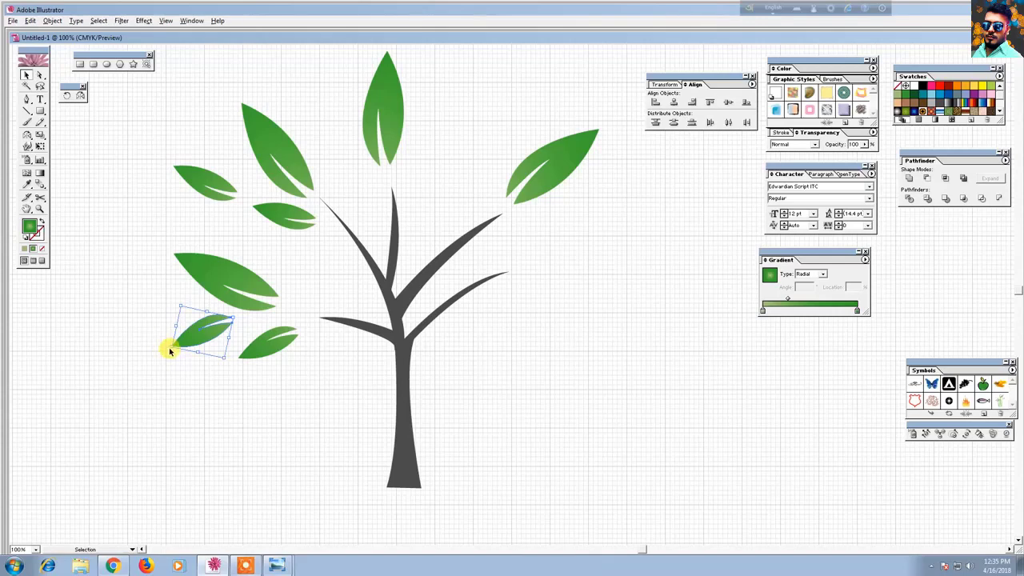
left_click_drag(170, 351, 211, 342)
left_click(200, 366)
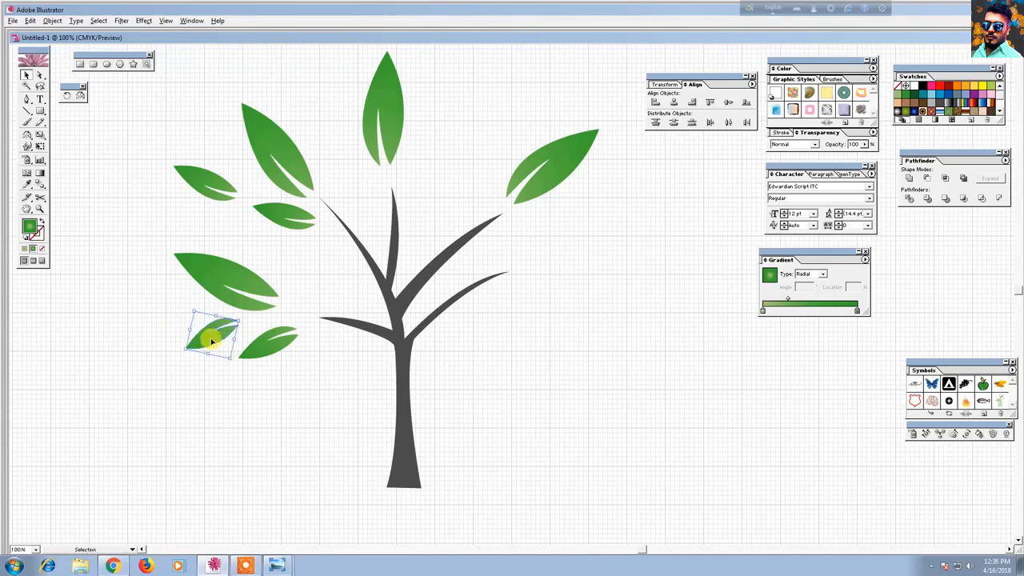
left_click(244, 376)
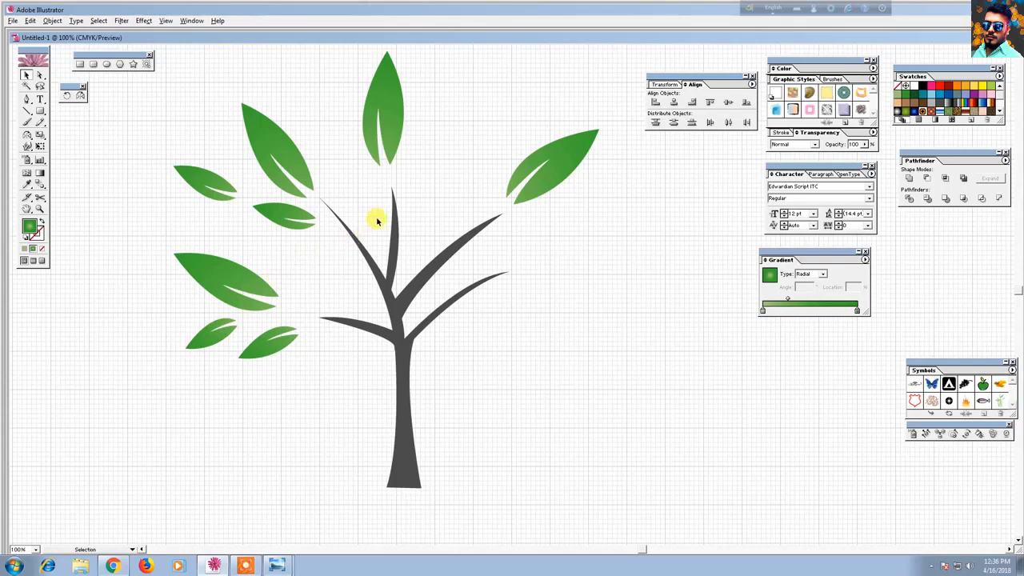
Duplicate the large top leaf to its right, scale the copy down, and tilt it to the right.
left_click(397, 130)
left_click_drag(397, 129, 458, 135)
left_click_drag(466, 56, 461, 74)
left_click(470, 132)
left_click(448, 120)
left_click_drag(451, 114, 488, 85)
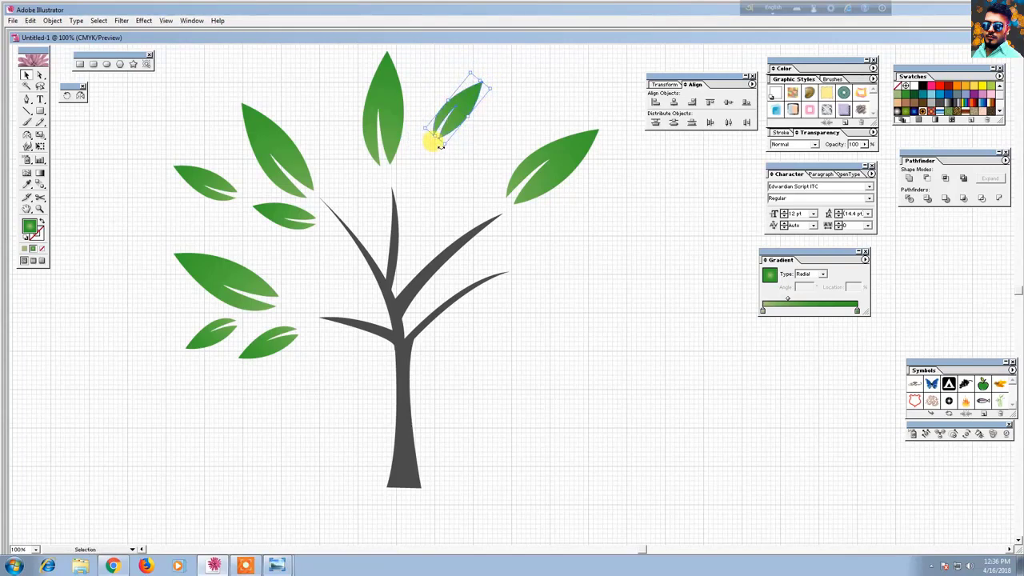
left_click_drag(439, 146, 472, 133)
left_click(473, 134)
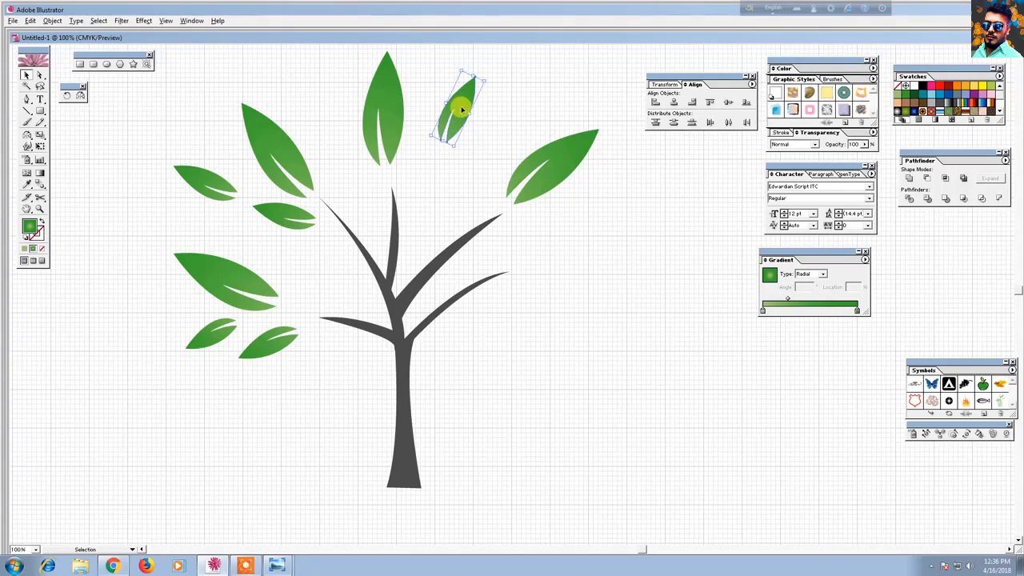
Place two tilted copies of the small top leaf, one above the large right leaf and one between the middle and upper-right branches.
left_click_drag(462, 109, 560, 110)
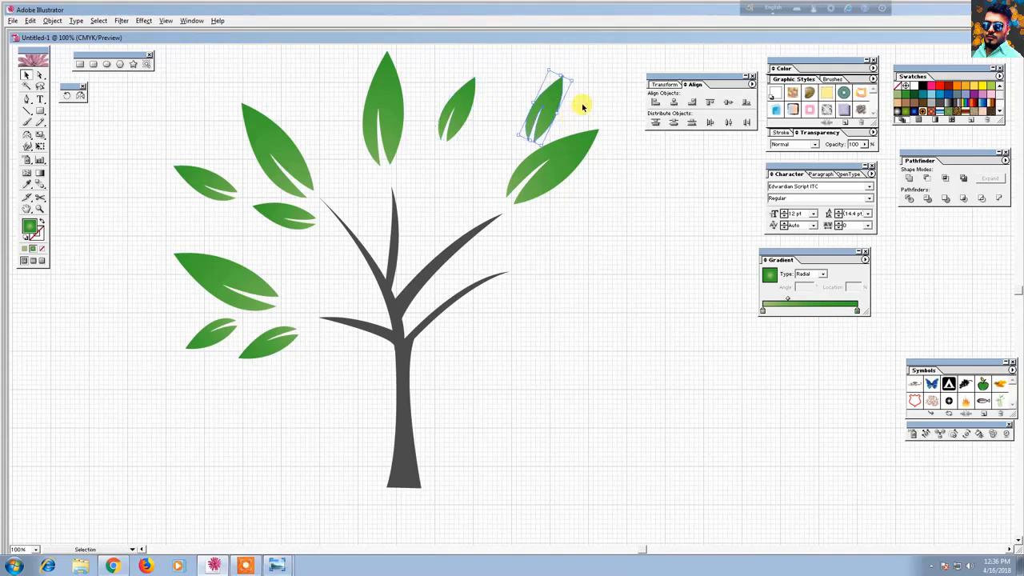
left_click_drag(568, 73, 504, 147)
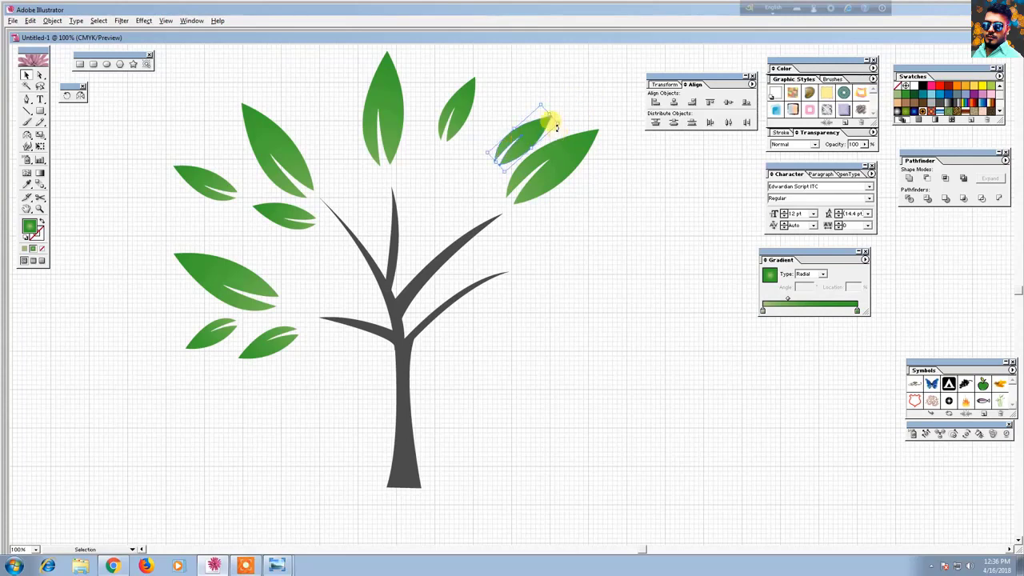
left_click_drag(550, 110, 516, 126)
left_click(579, 102)
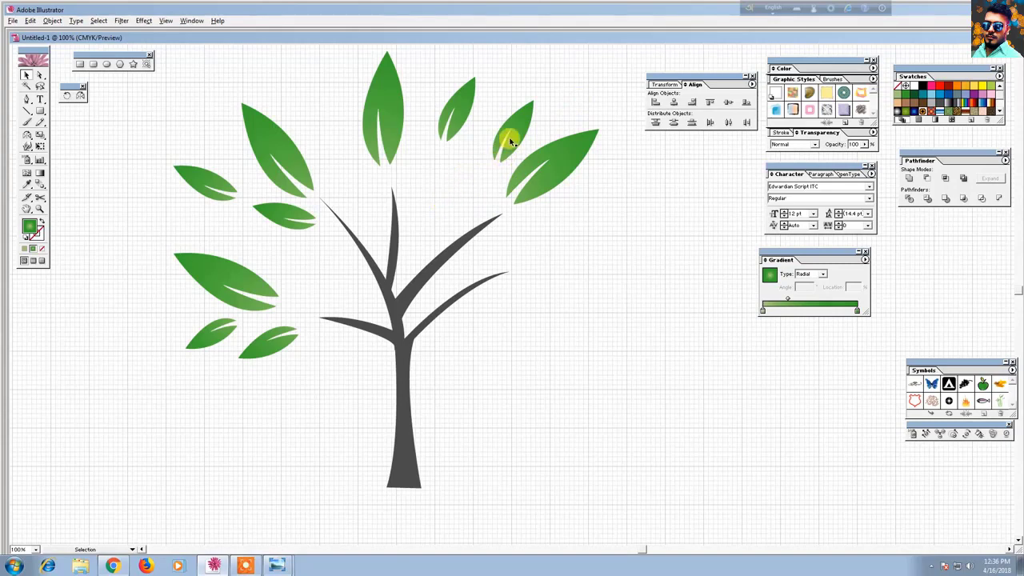
left_click_drag(512, 140, 429, 194)
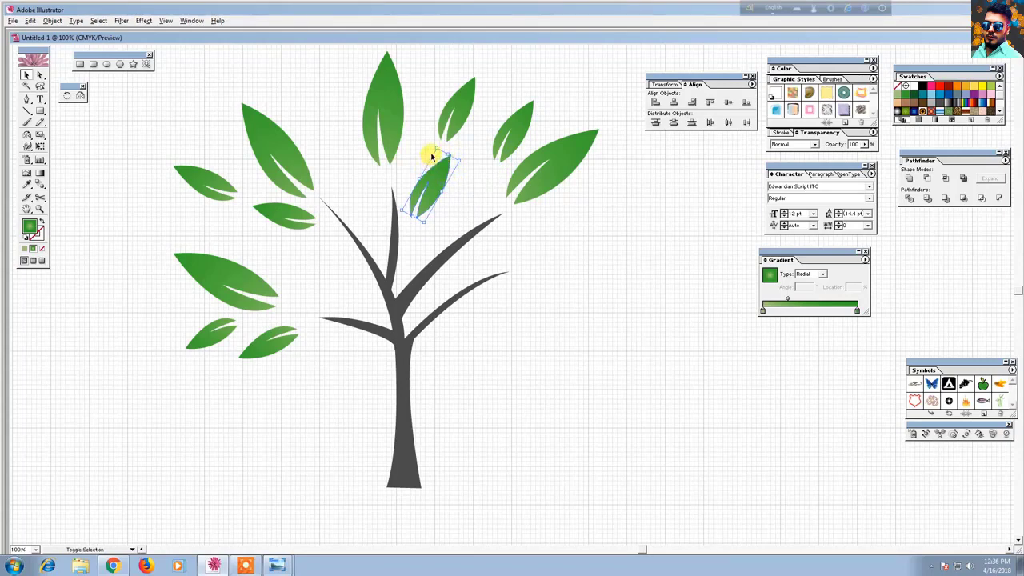
left_click(460, 195)
Duplicate the large right leaf to the lower-right branch tip, rotate the copy to a flatter angle, and scale it down.
left_click(531, 186)
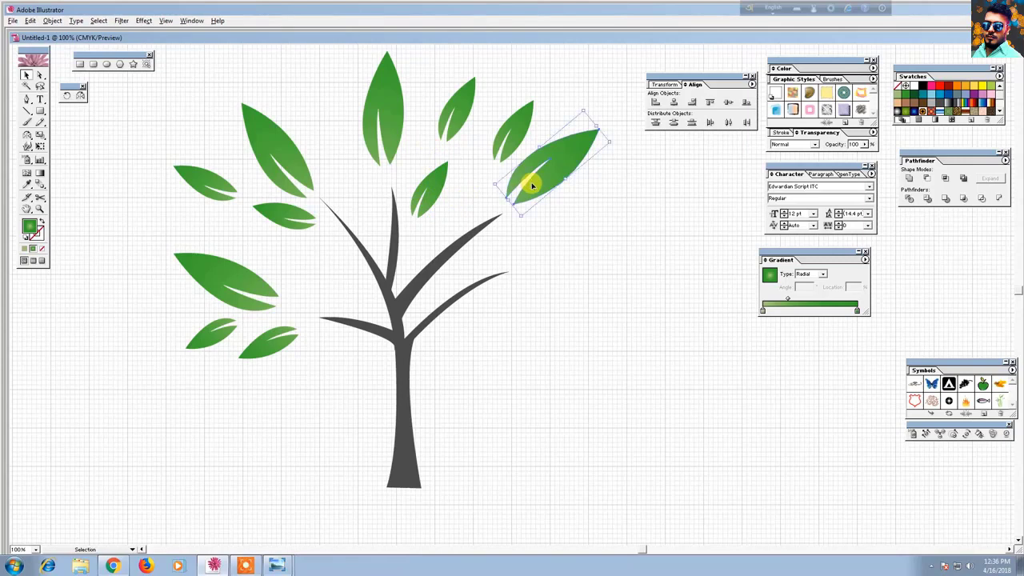
left_click_drag(531, 186, 552, 253)
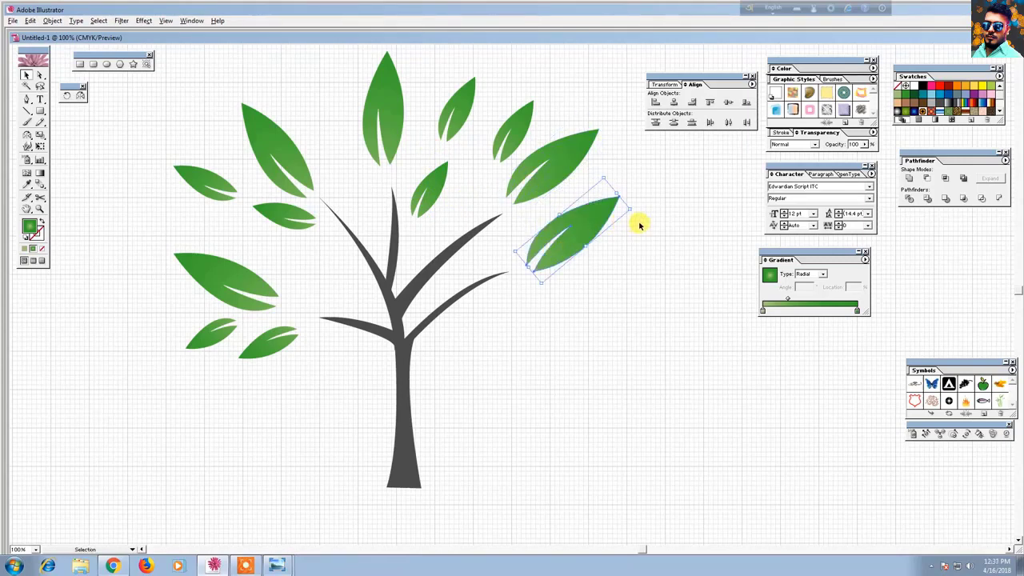
left_click_drag(632, 209, 635, 229)
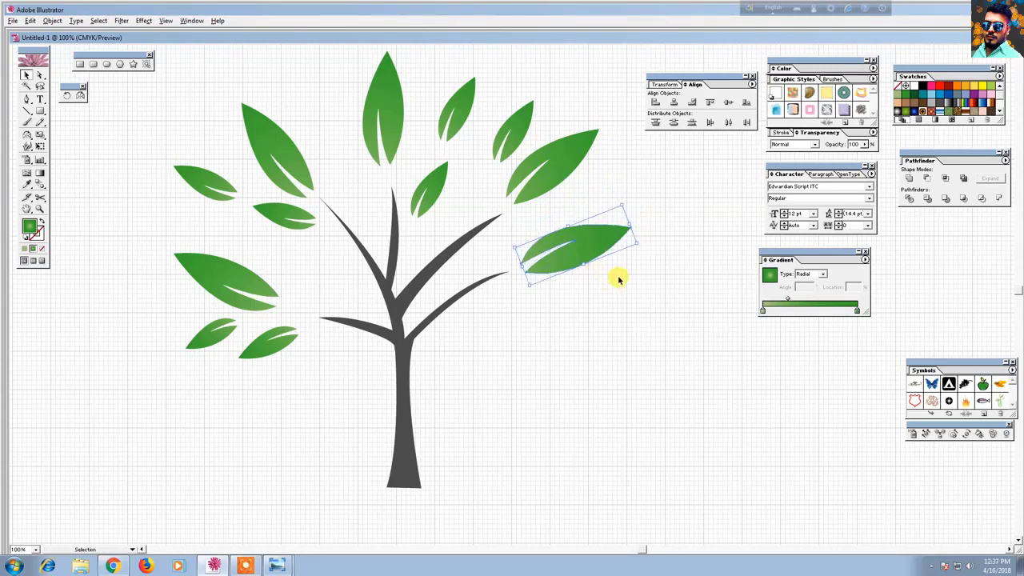
left_click_drag(621, 204, 609, 216)
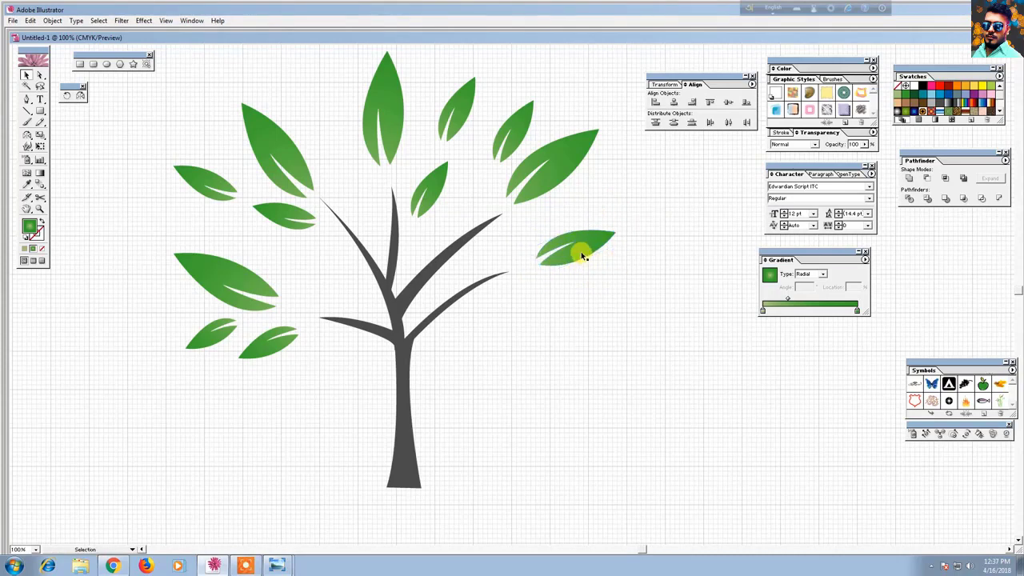
Duplicate the lower-right leaf upward, below the large right leaf's tip, and scale the copy down.
left_click_drag(582, 251, 610, 194)
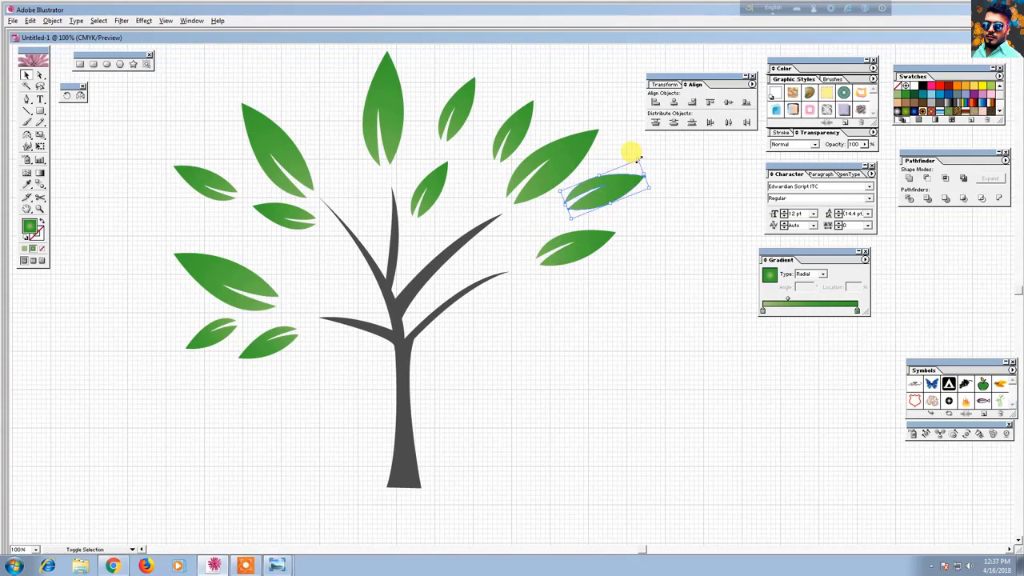
left_click_drag(638, 159, 623, 179)
left_click_drag(577, 231, 558, 281)
left_click(600, 203)
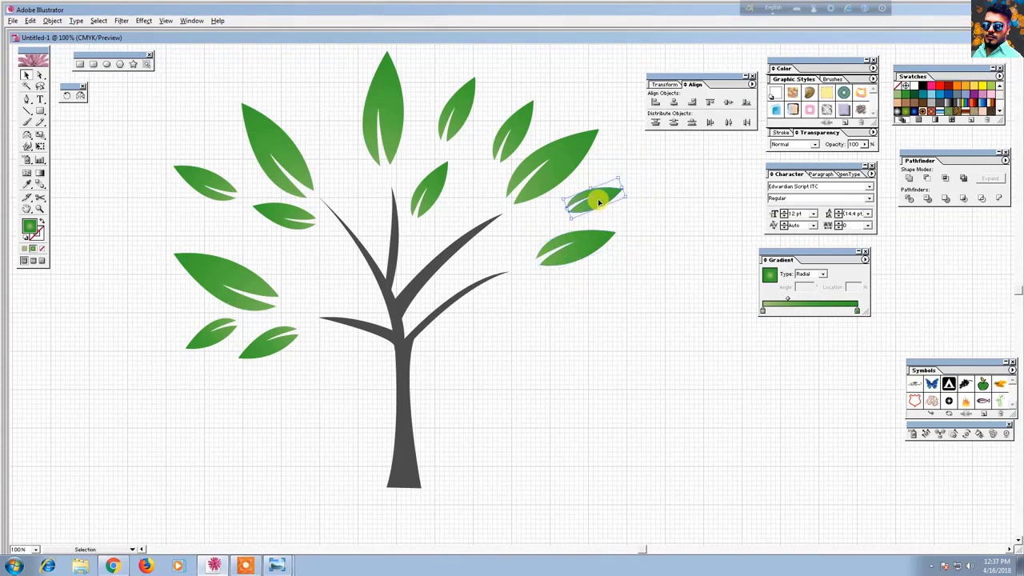
Place two downward-tilted copies of the new small leaf, one below the lower-right leaf and a smaller one near the upper-right branch tip.
left_click_drag(589, 196, 565, 331, "alt")
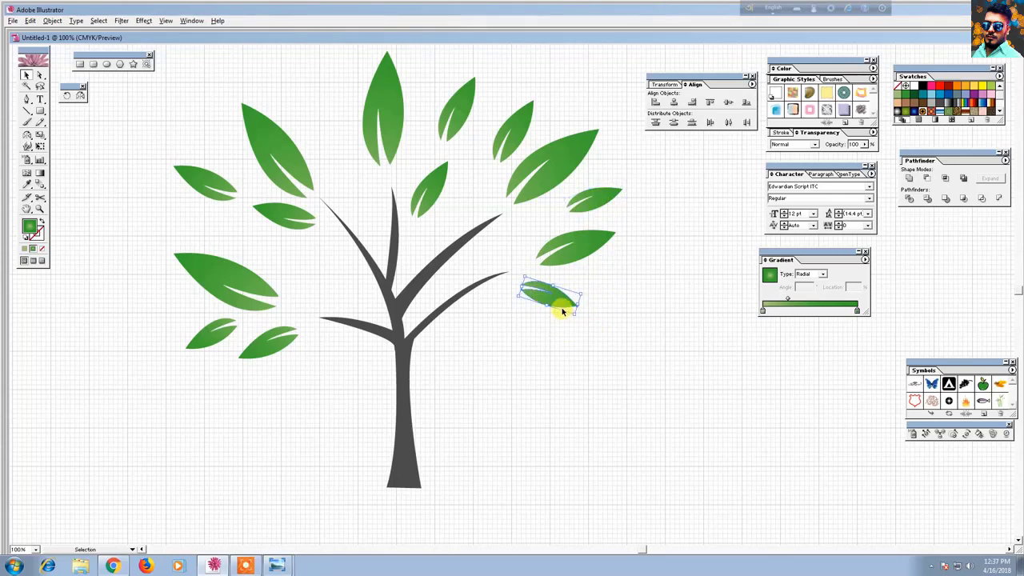
left_click(569, 313)
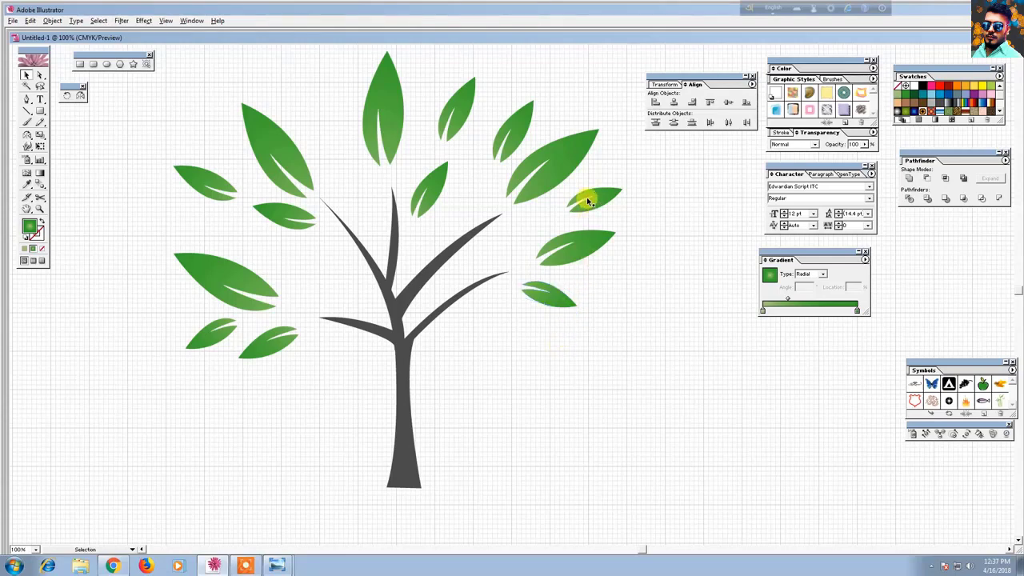
left_click_drag(587, 202, 521, 227)
left_click(644, 215)
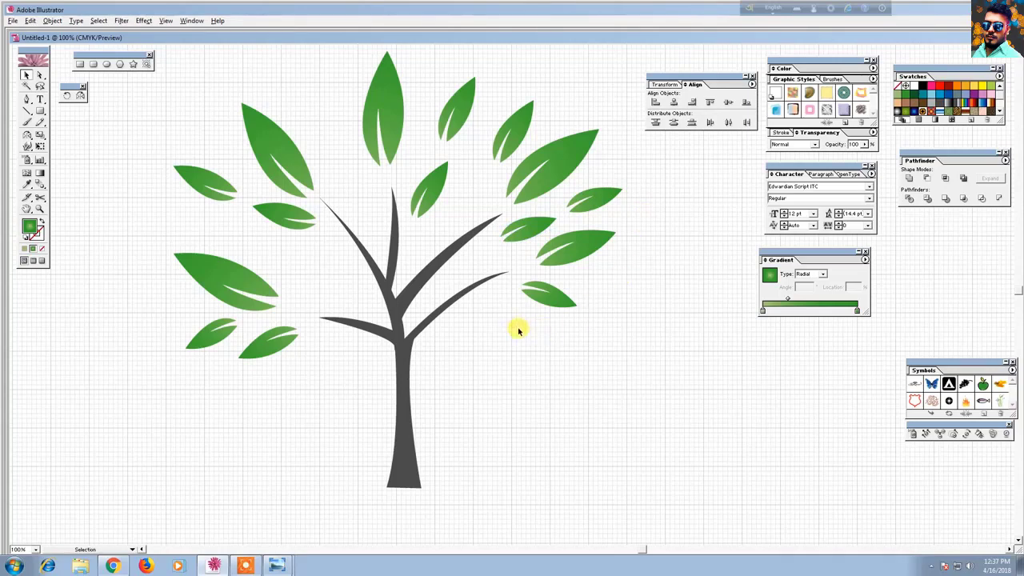
left_click(532, 232)
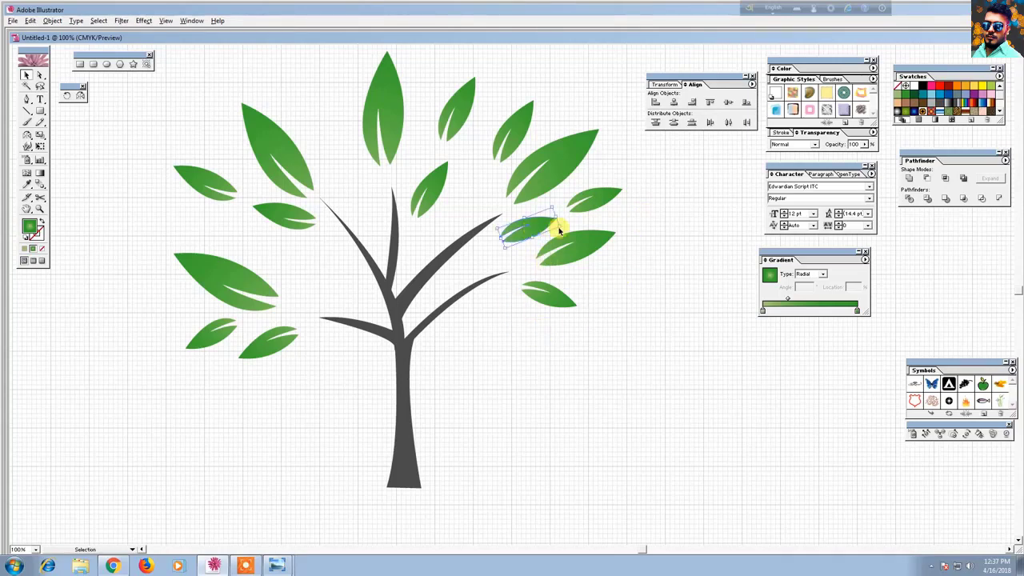
mouse_move(559, 216)
left_mouse_down()
mouse_move(567, 238)
mouse_move(535, 217)
mouse_move(565, 219)
mouse_move(525, 228)
mouse_move(542, 221)
left_mouse_up()
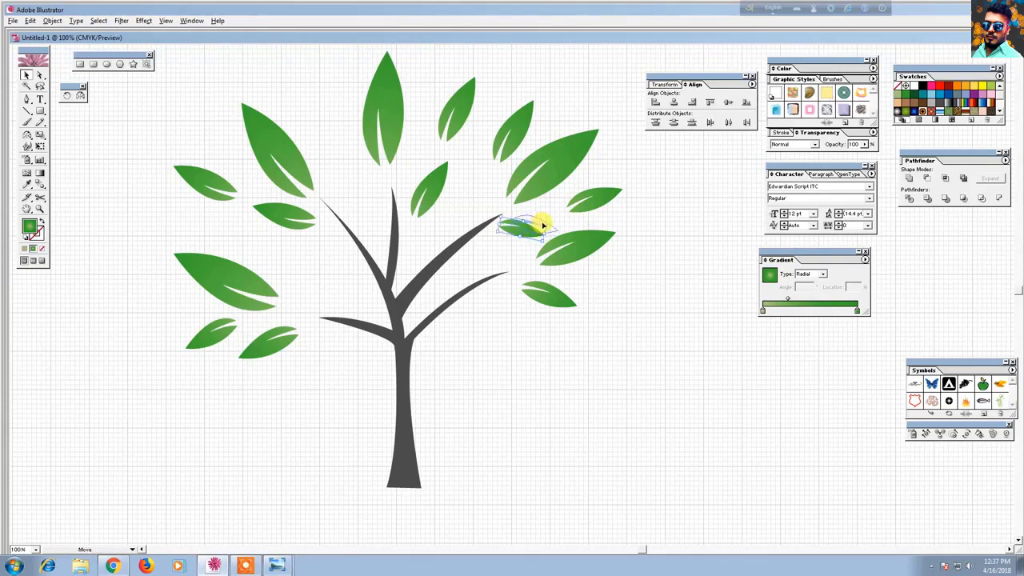
left_click(635, 220)
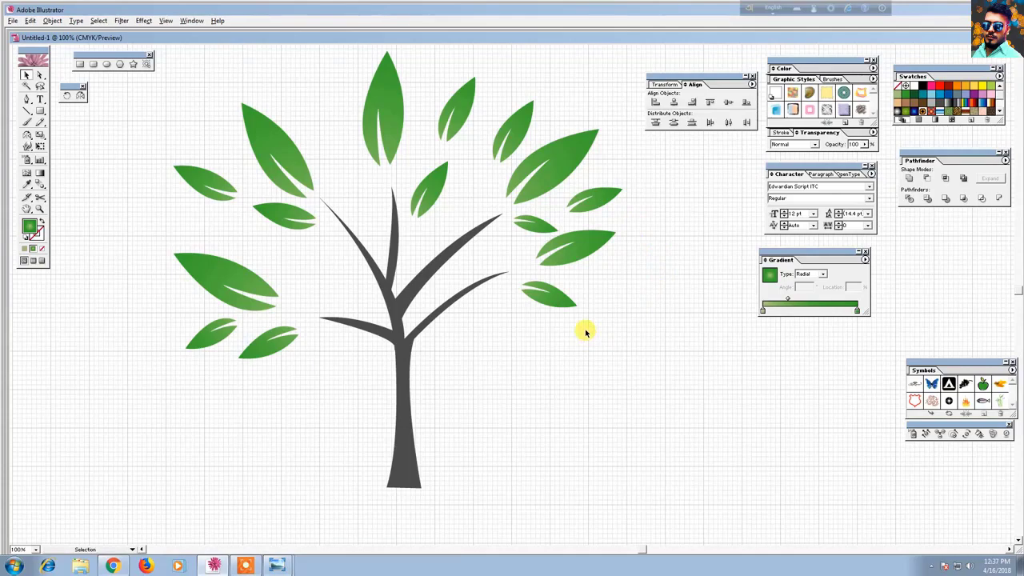
Select the whole tree with all its leaves and group the objects.
key("ctrl+minus")
key("ctrl+minus")
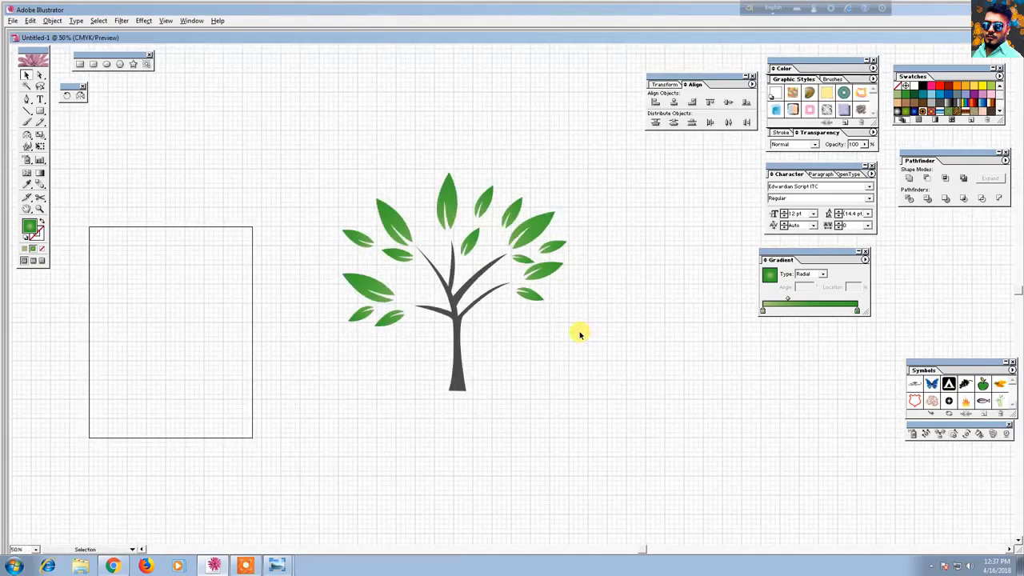
key("ctrl+minus")
key("ctrl+plus")
key("space")
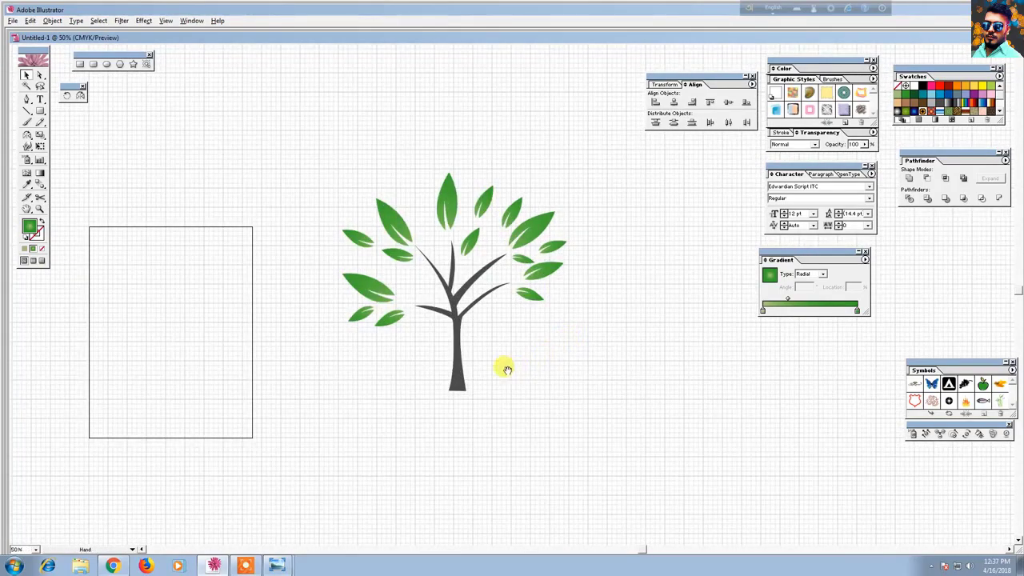
left_click_drag(507, 370, 477, 336)
left_click_drag(271, 122, 551, 358)
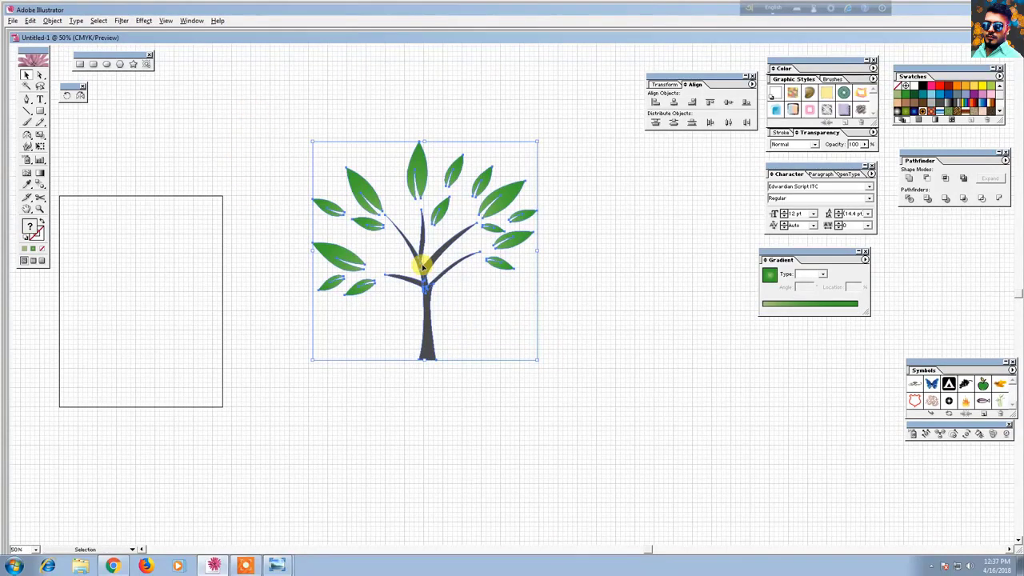
right_click(423, 266)
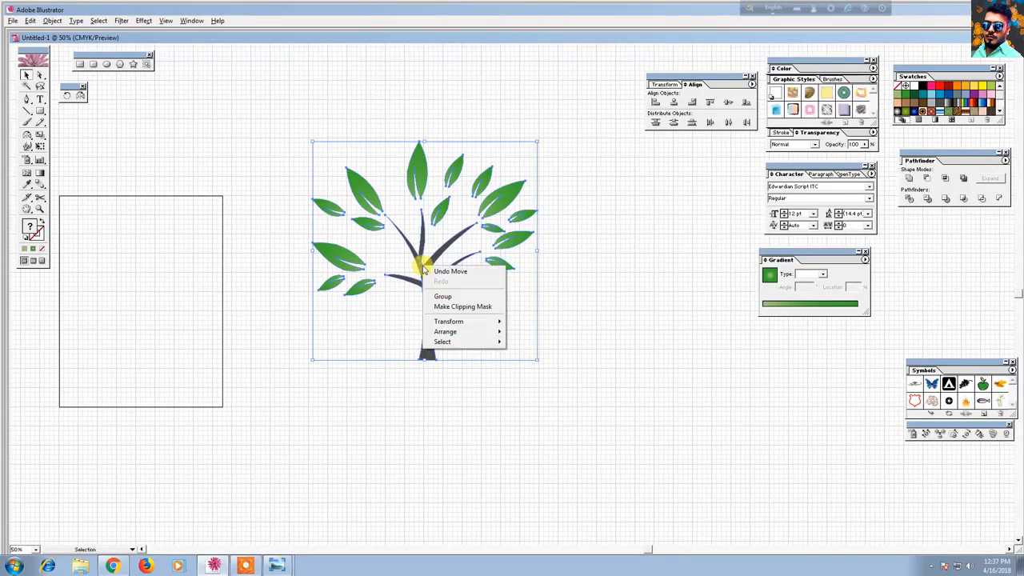
left_click(462, 297)
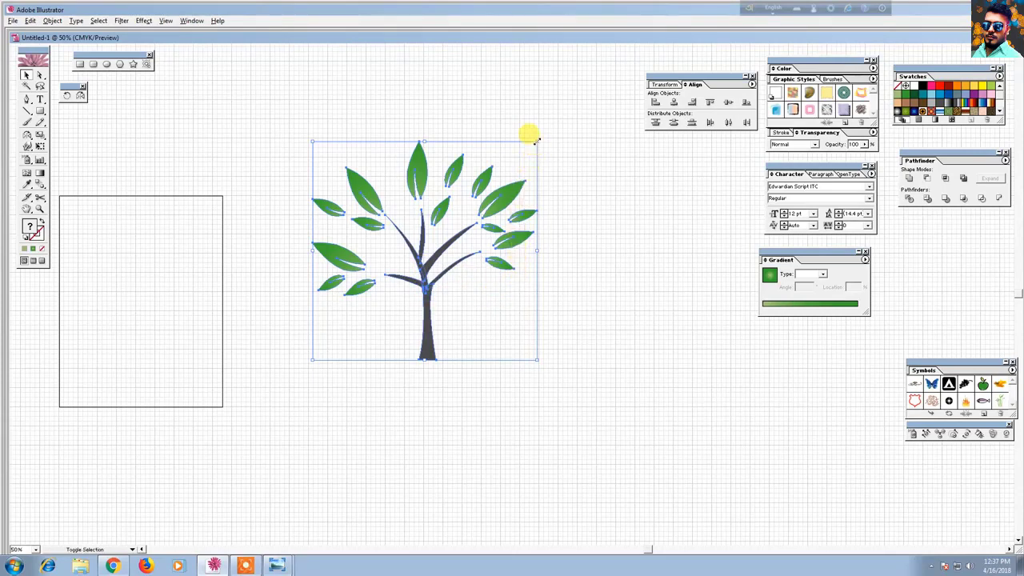
Scale the whole tree down proportionally about its centre to a little over half its size and deselect it.
left_click_drag(534, 142, 508, 186)
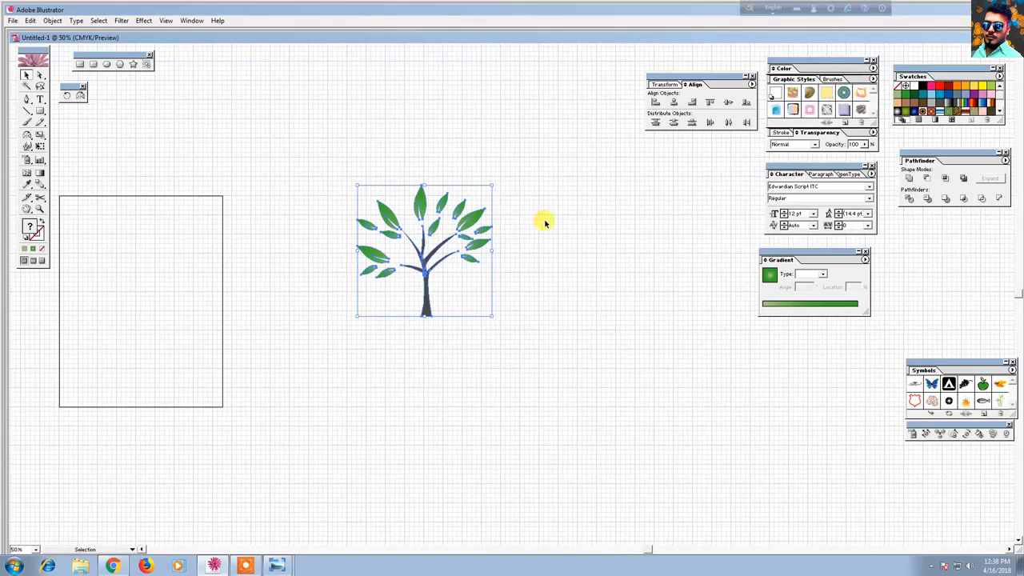
left_click(457, 317)
left_click_drag(441, 323, 392, 280)
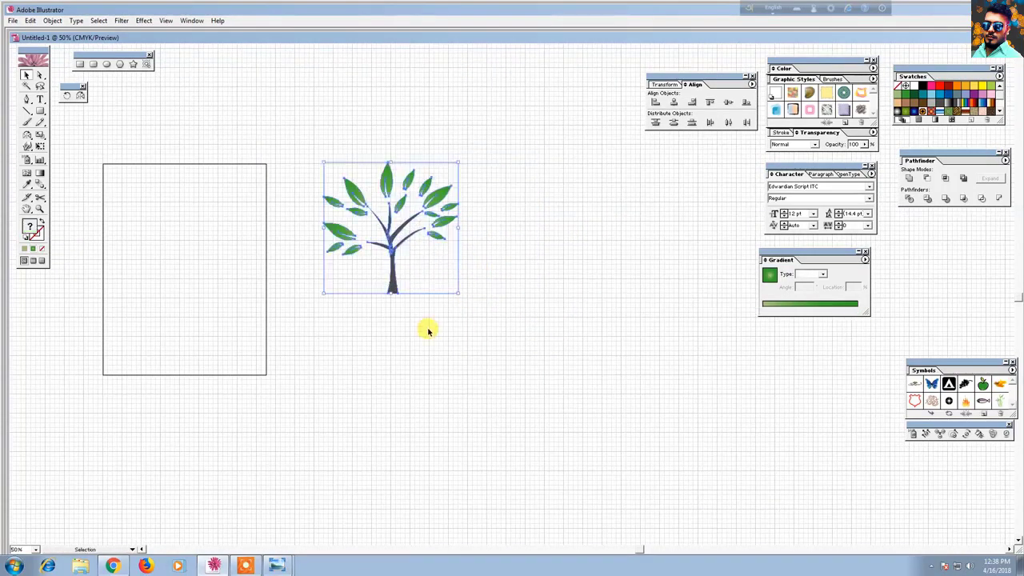
left_click(431, 330)
key("ctrl+equal")
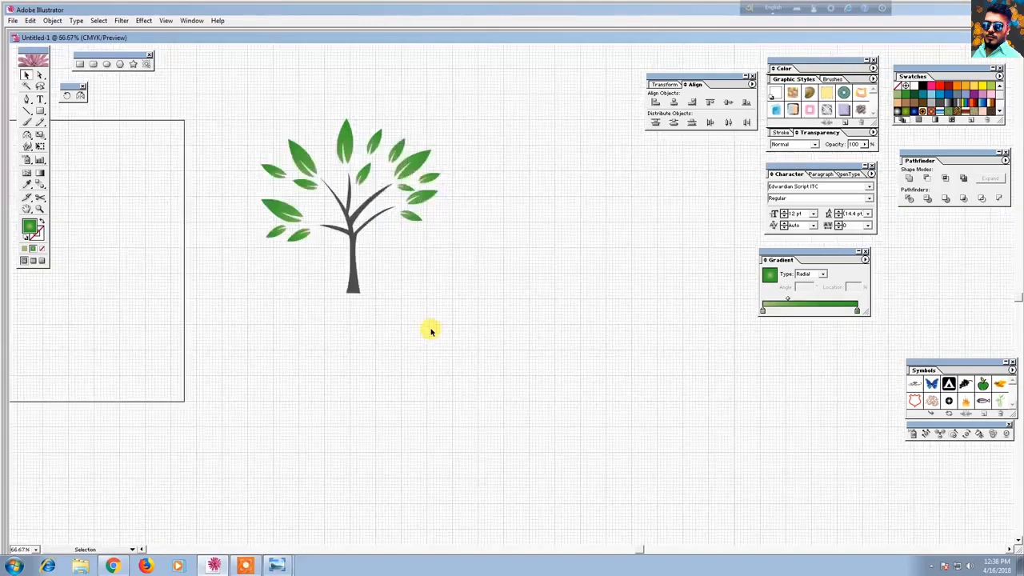
key("ctrl+equal")
scroll(389, 324, "up", 2)
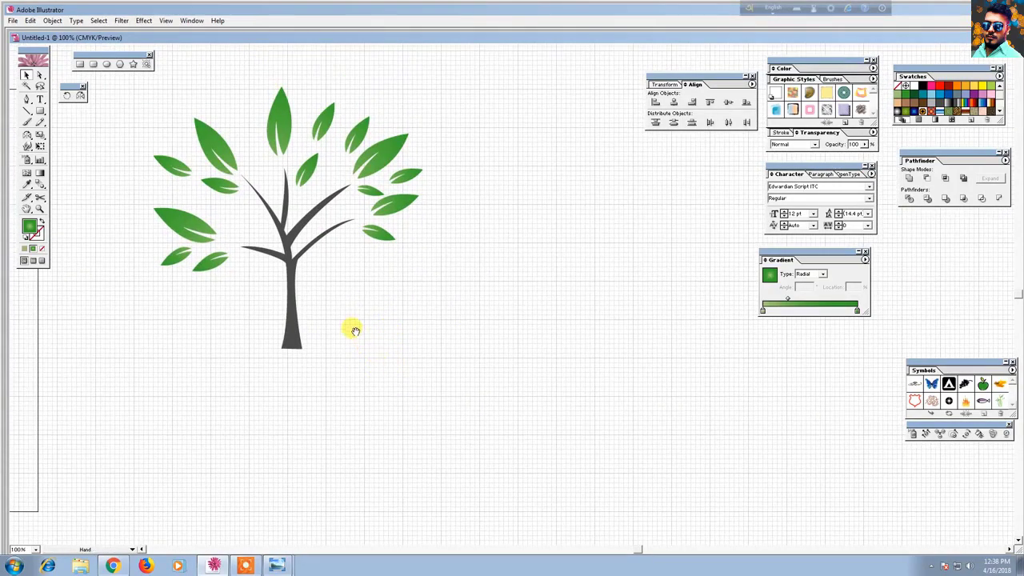
left_click_drag(349, 327, 344, 338)
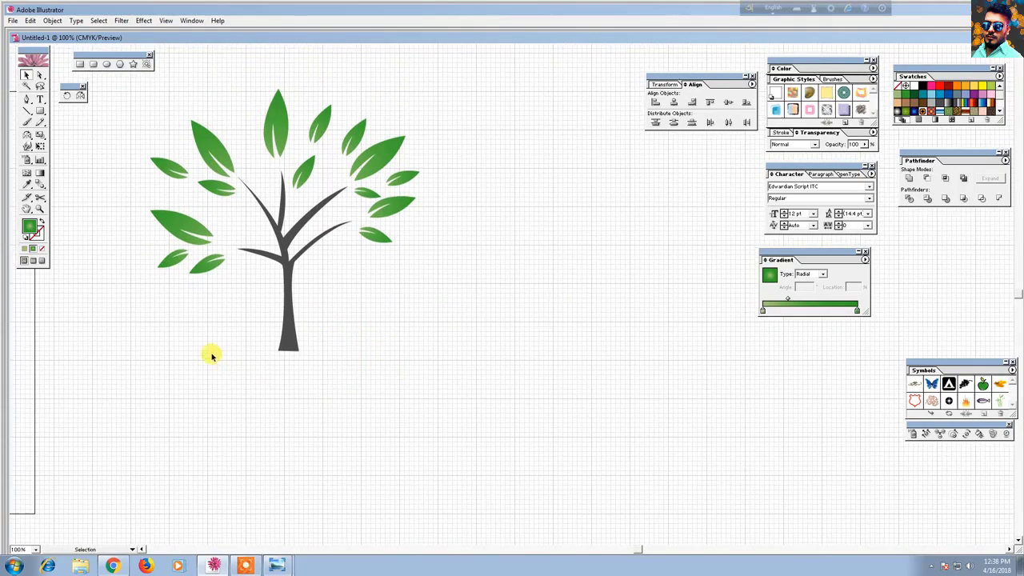
left_click(26, 100)
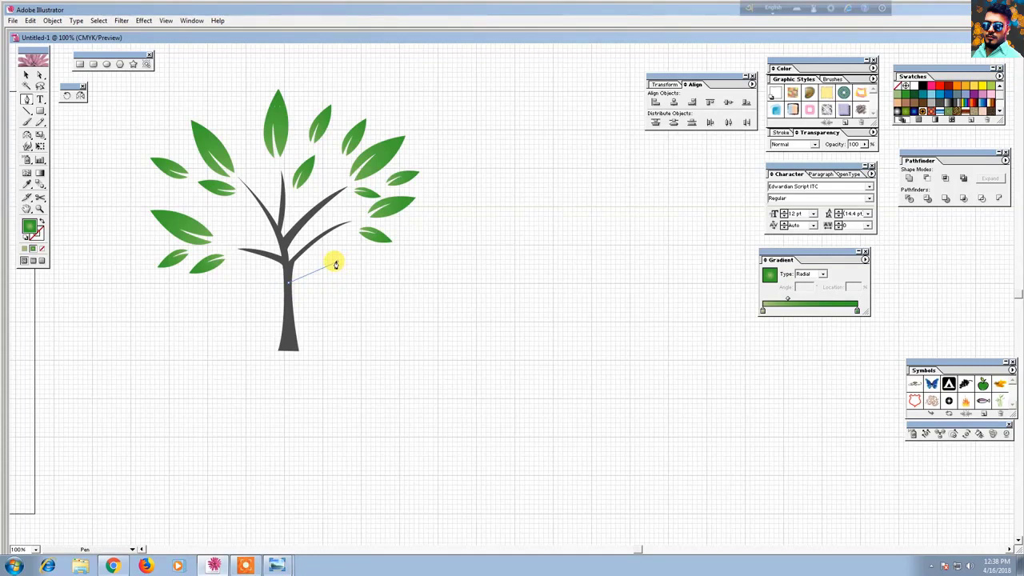
left_click(388, 283)
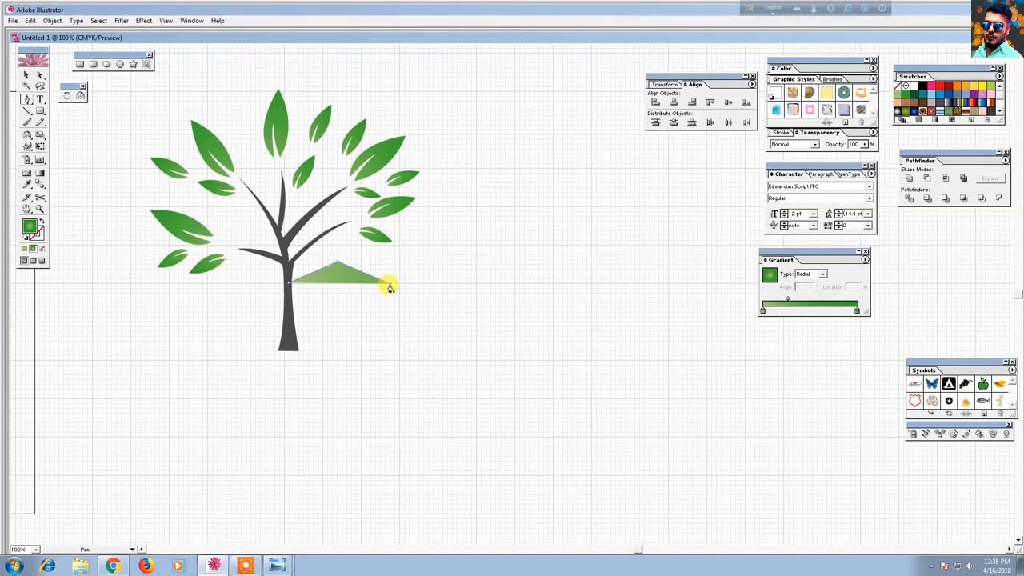
left_click(338, 272)
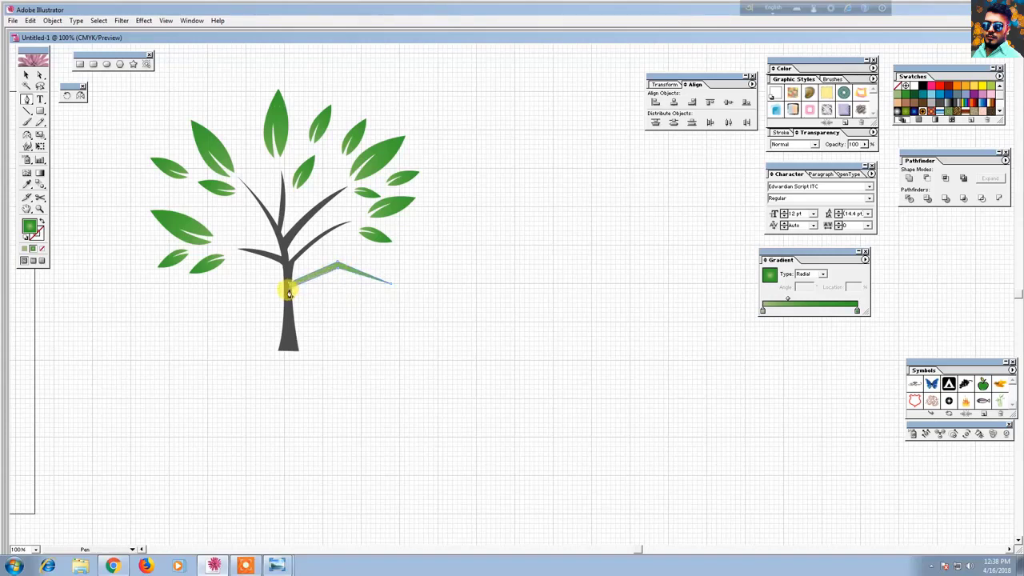
left_click(288, 291)
left_click(26, 74)
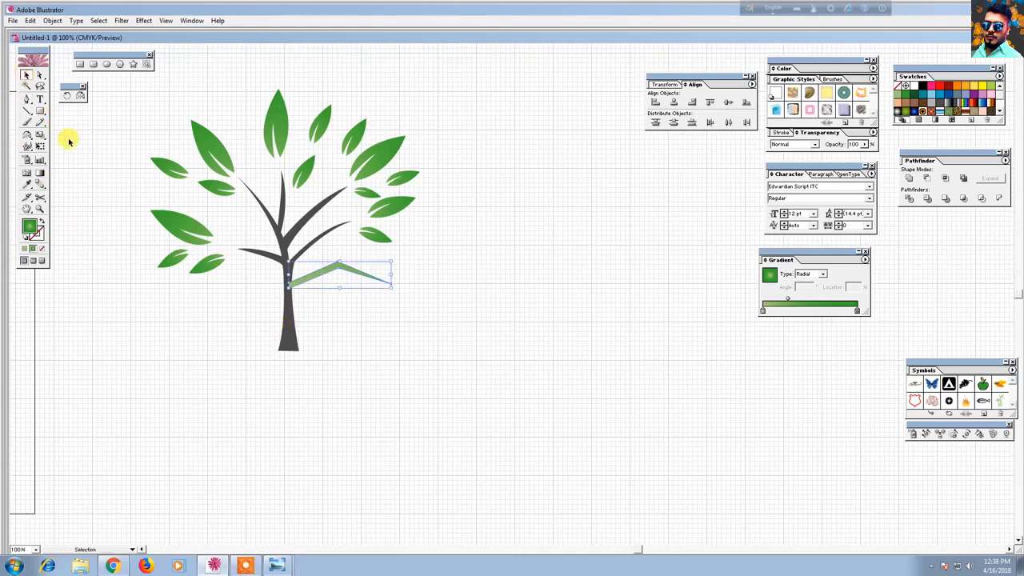
left_click(339, 322)
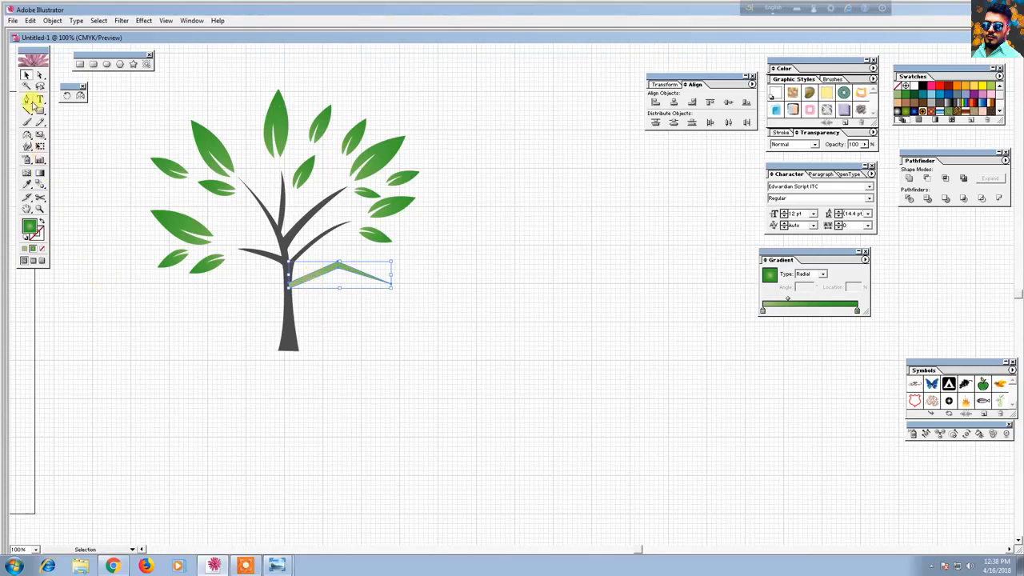
left_click(72, 156)
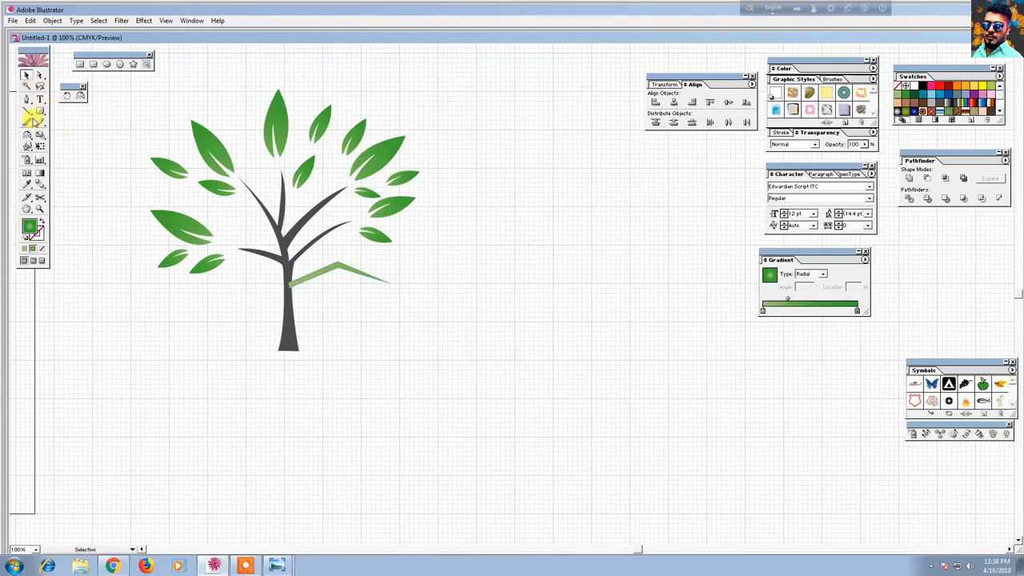
left_click(293, 289)
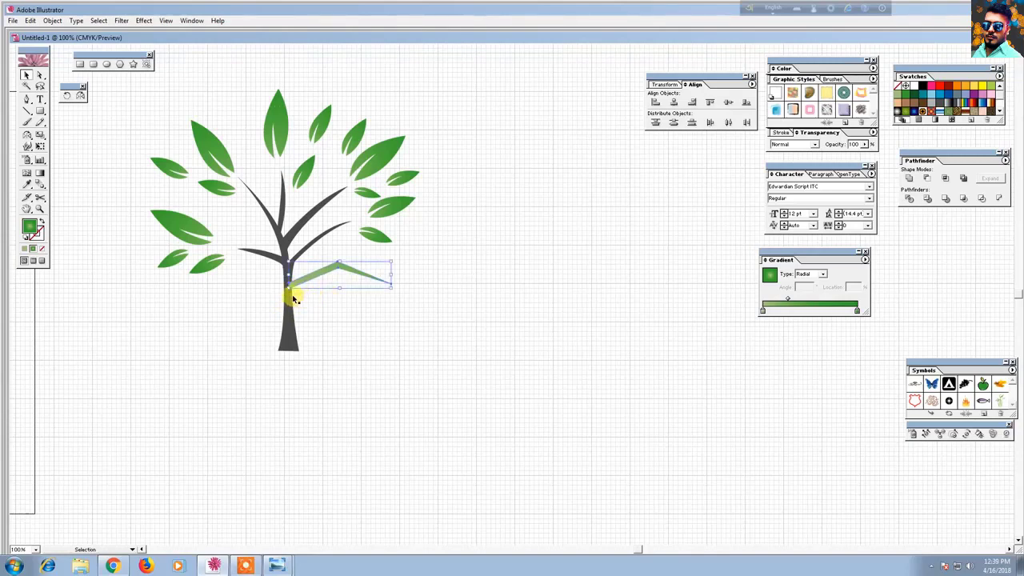
left_click(291, 291)
left_click(469, 310)
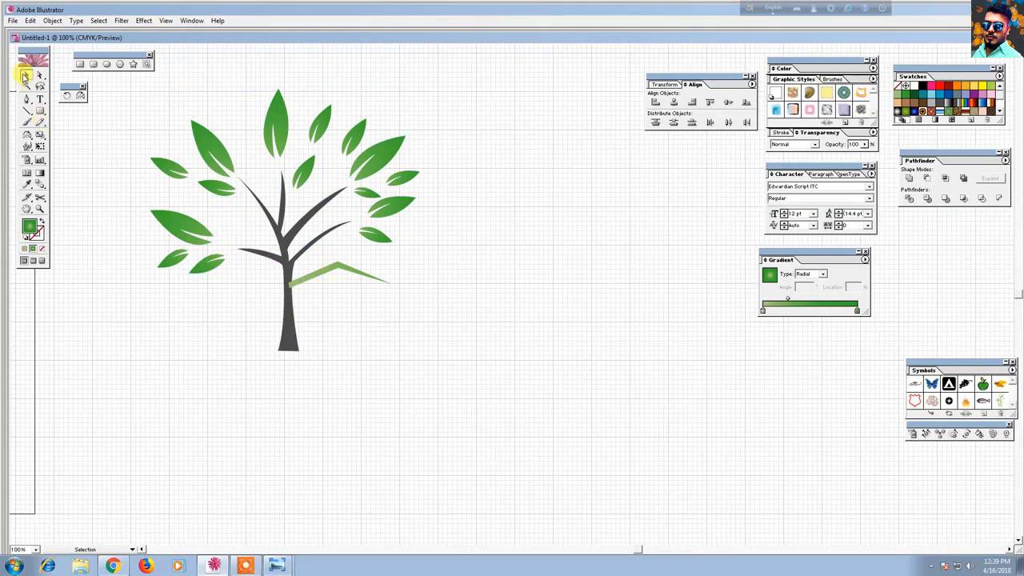
left_click(329, 270)
key("Delete")
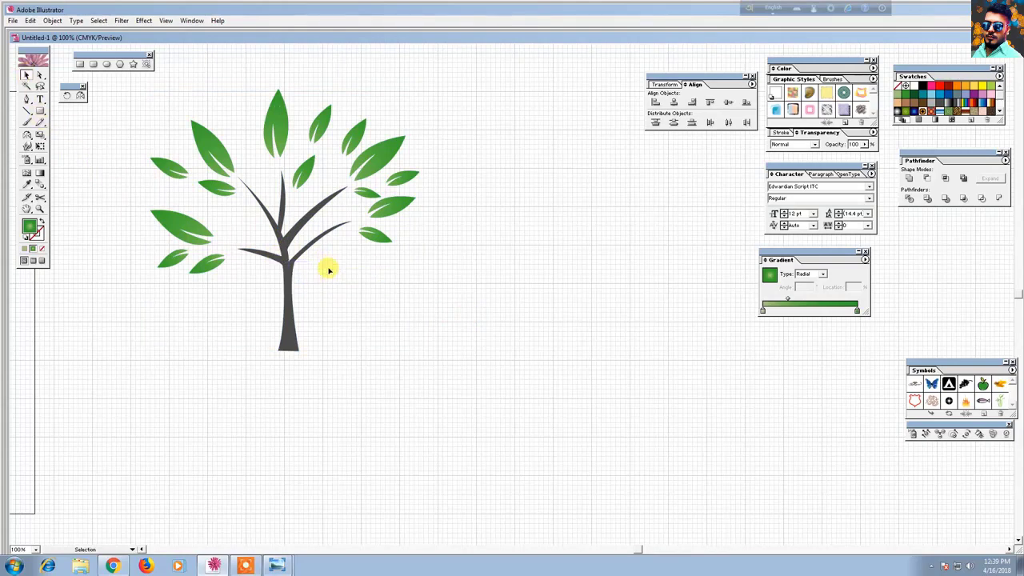
Draw a thin, closed roof-shaped chevron with the Pen tool, running from the trunk to a peak under the lower-right branch and down again.
left_click(27, 100)
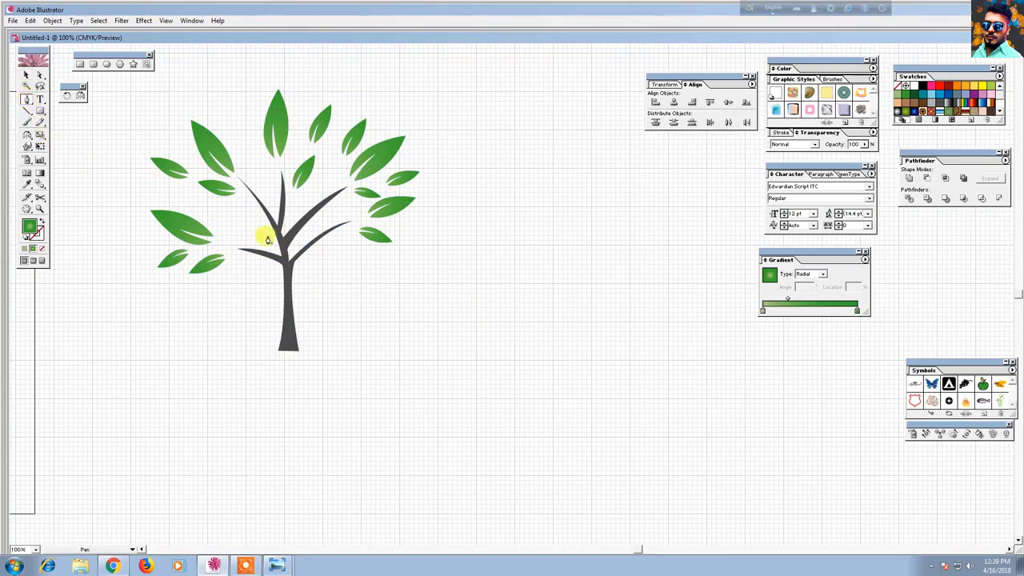
left_click(289, 285)
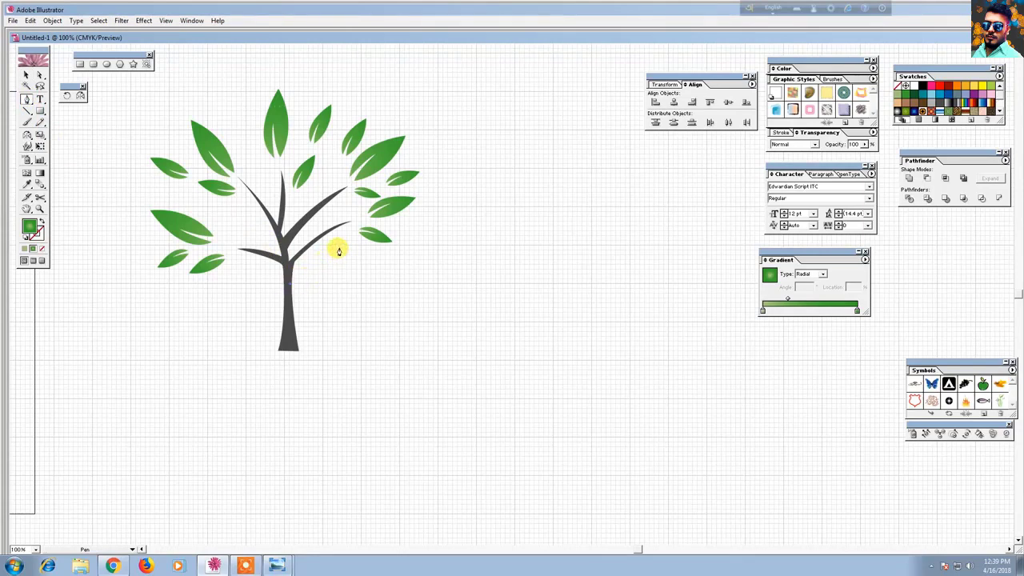
left_click(363, 286)
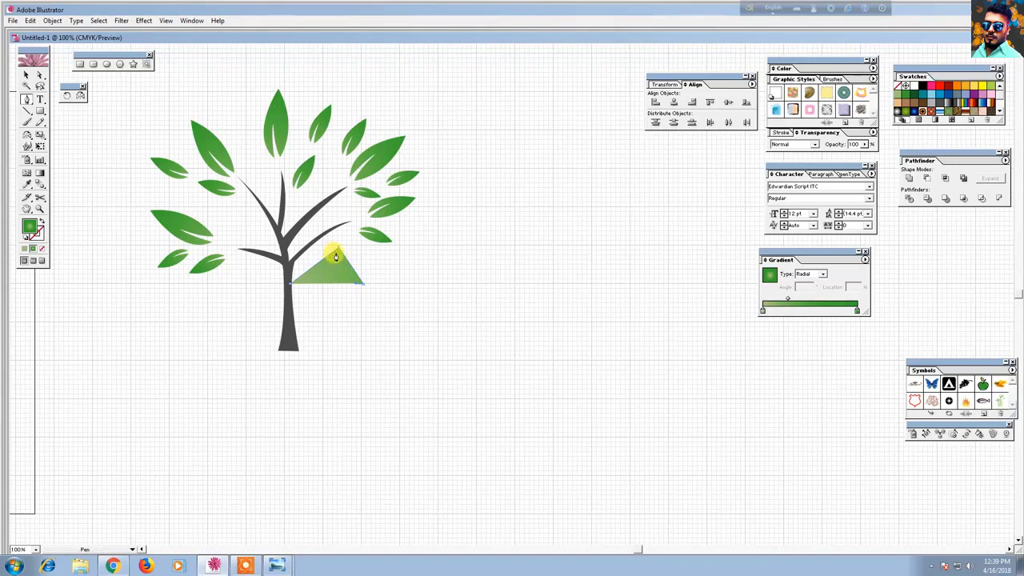
left_click(336, 257)
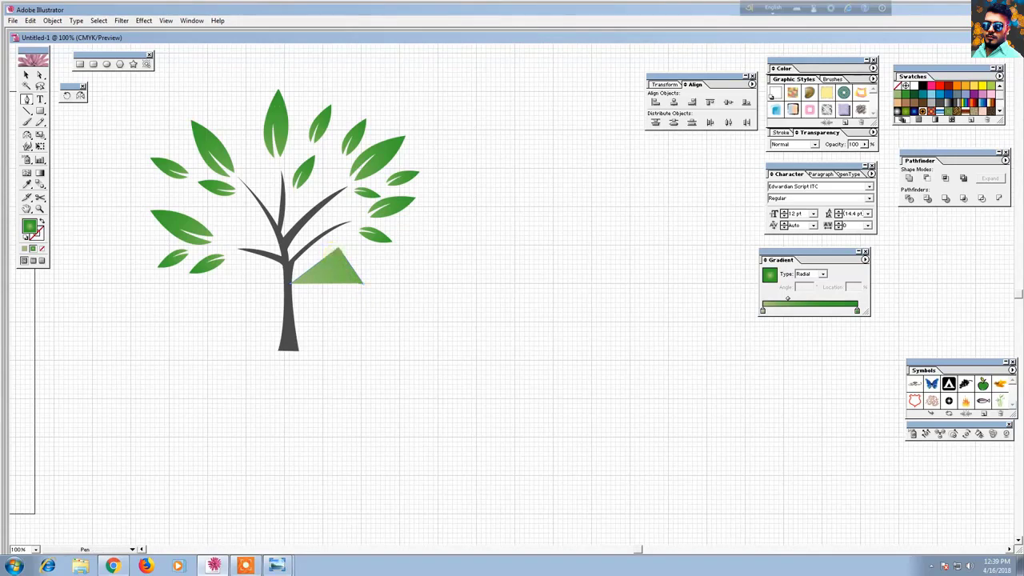
left_click(291, 292)
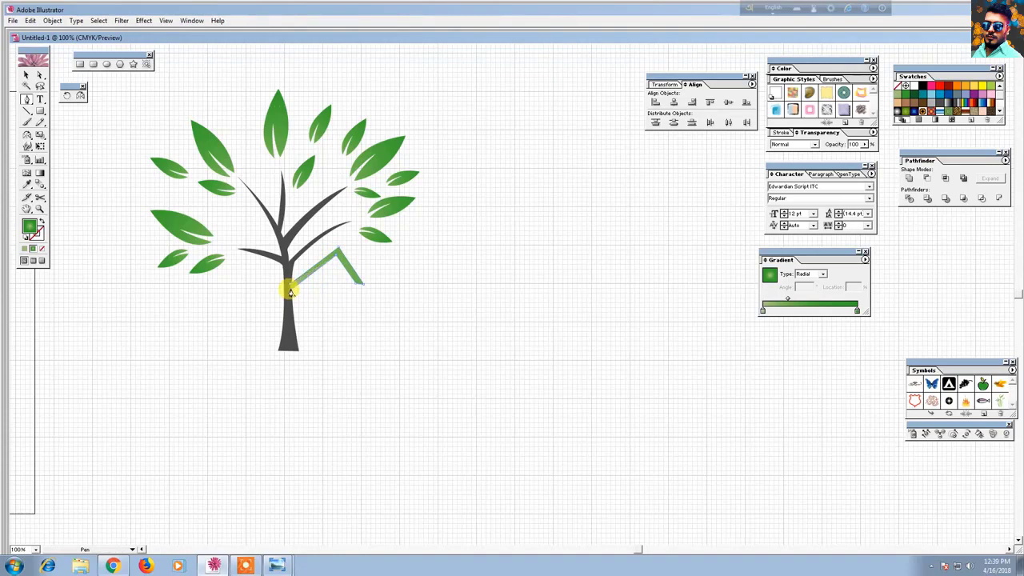
left_click(24, 75)
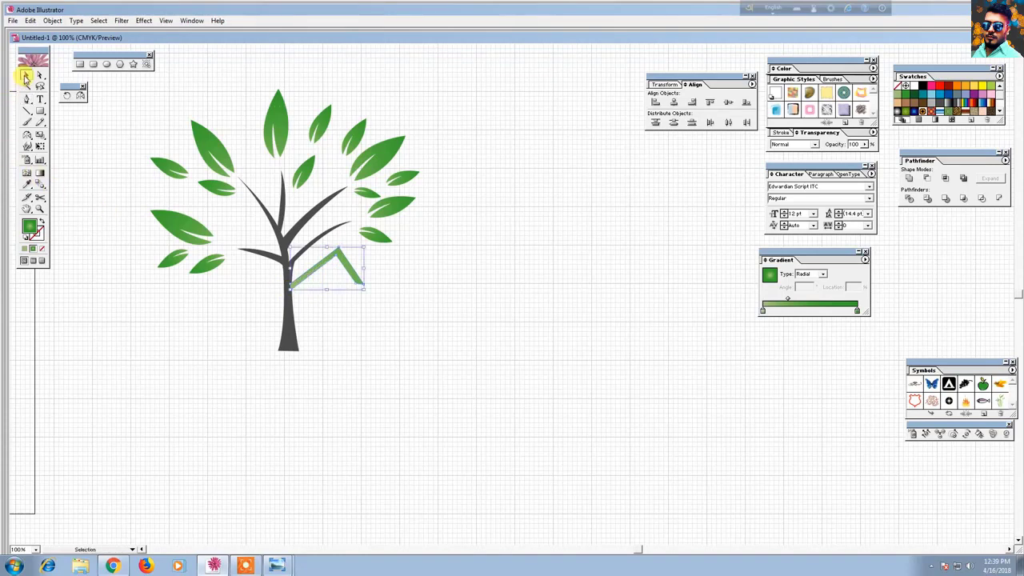
left_click(64, 155)
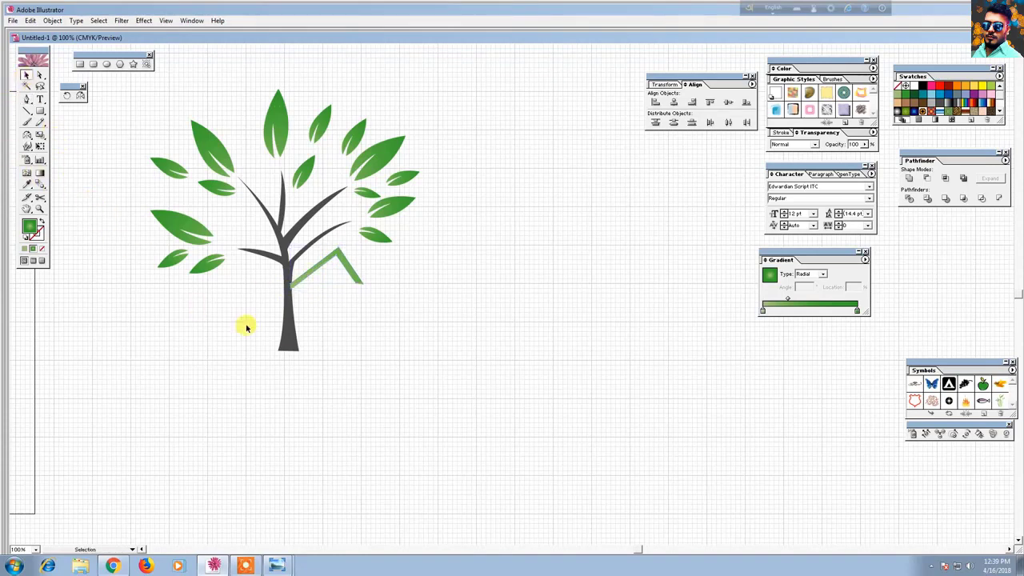
left_click(315, 276)
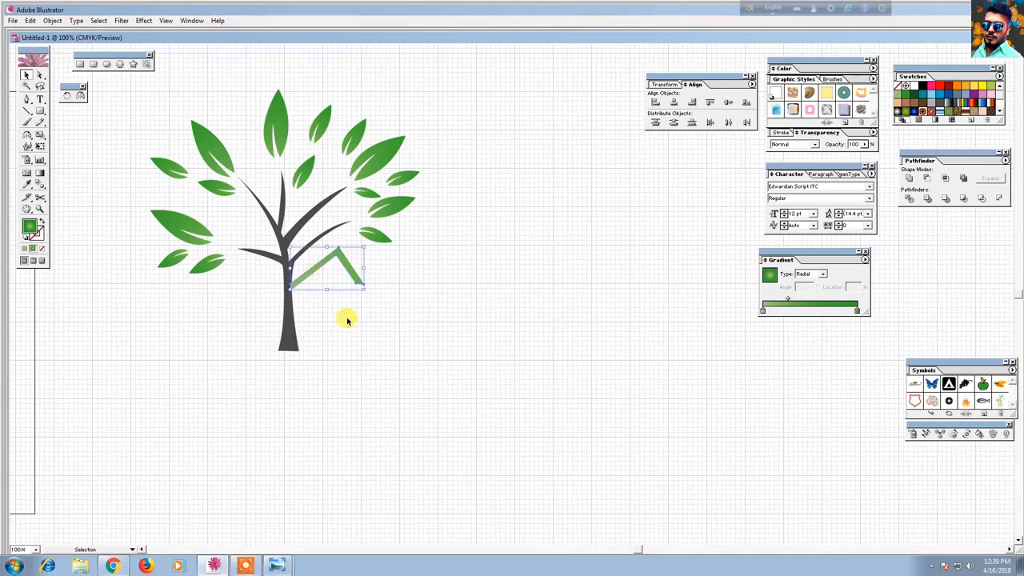
Draw a thin, closed horizontal bar with the Pen tool from the trunk to the chevron's outer end, forming the roof's base, and deselect it.
left_click(206, 287)
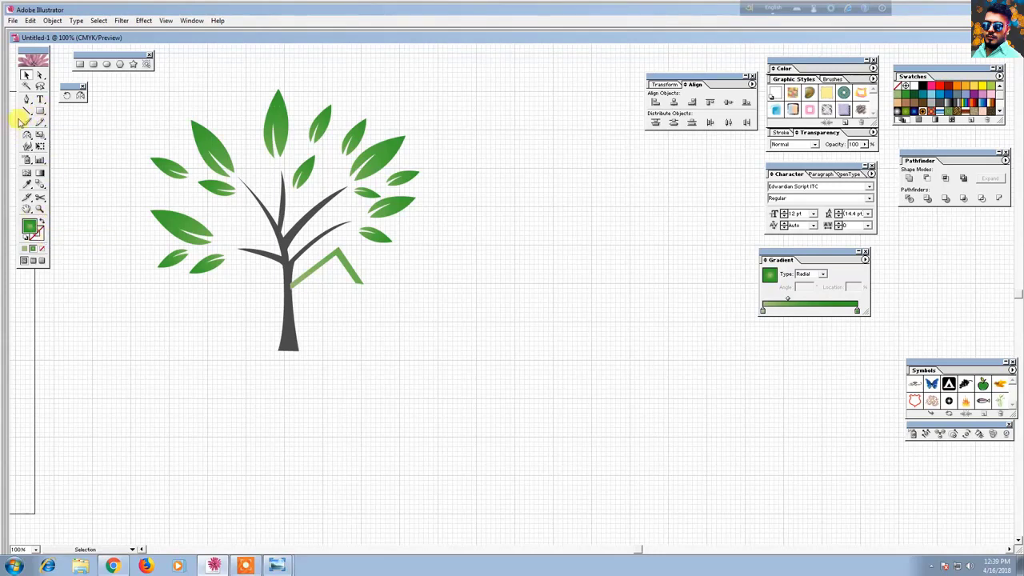
left_click(27, 101)
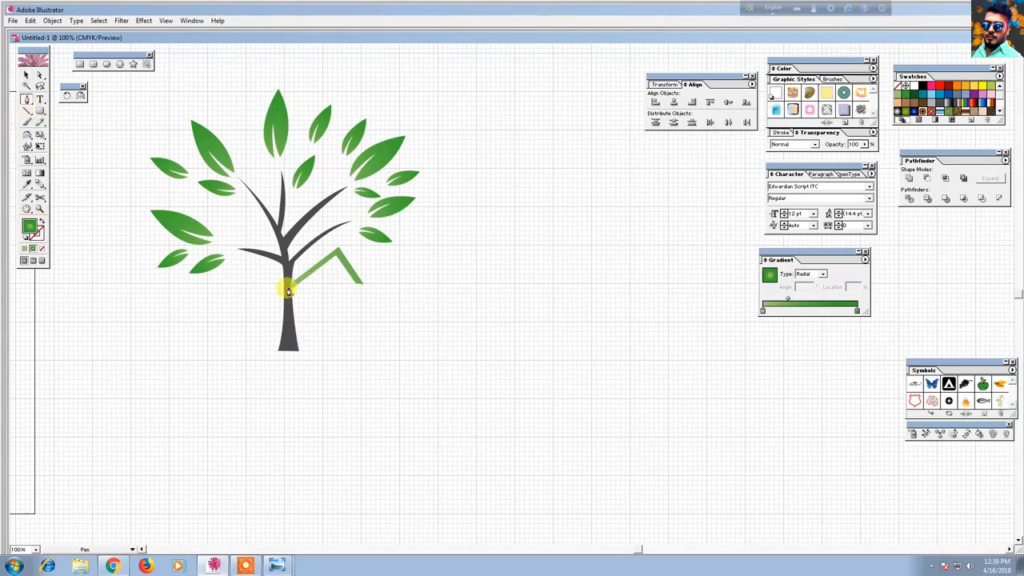
left_click(362, 287)
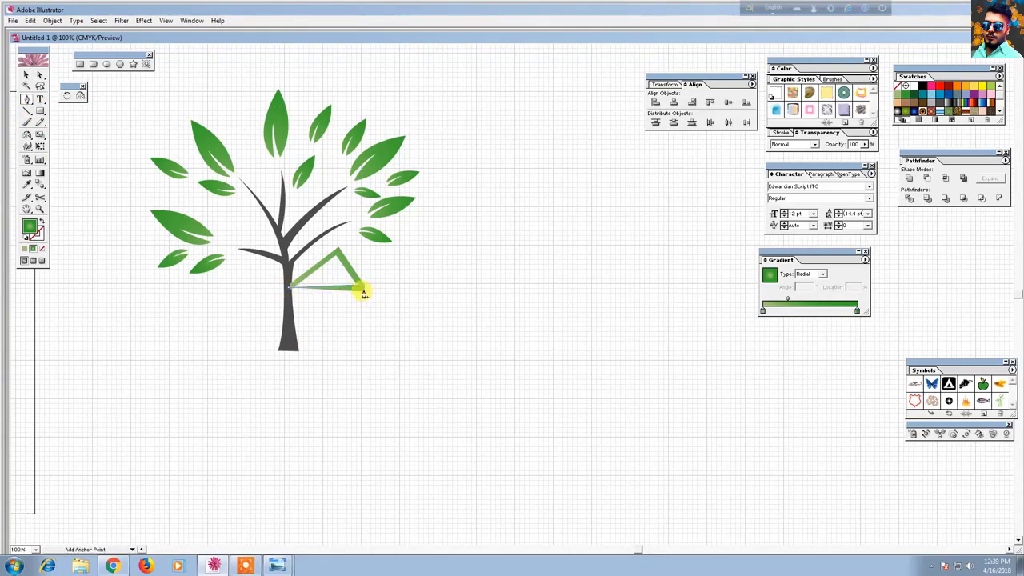
left_click(291, 294)
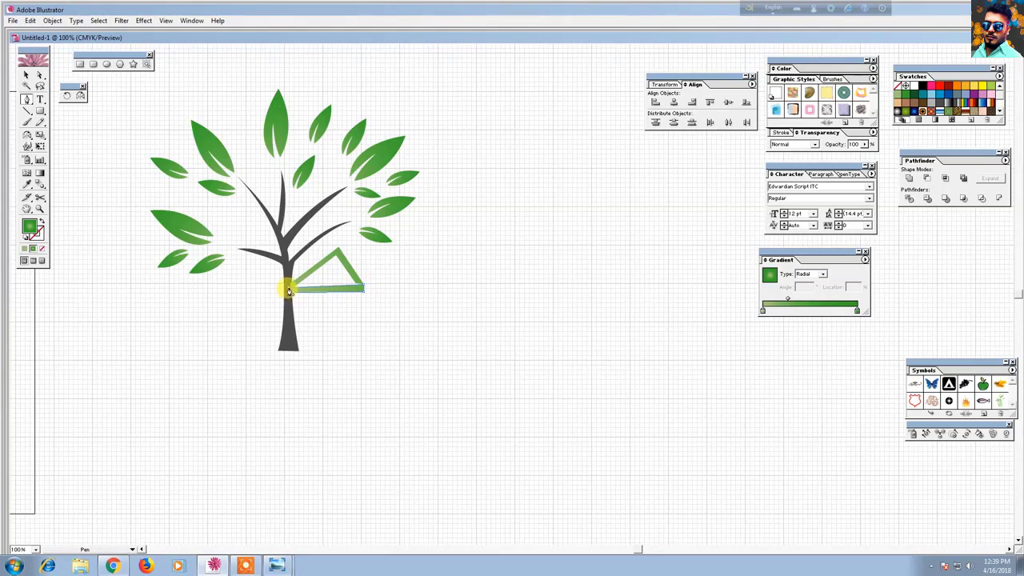
left_click(25, 74)
left_click(330, 328)
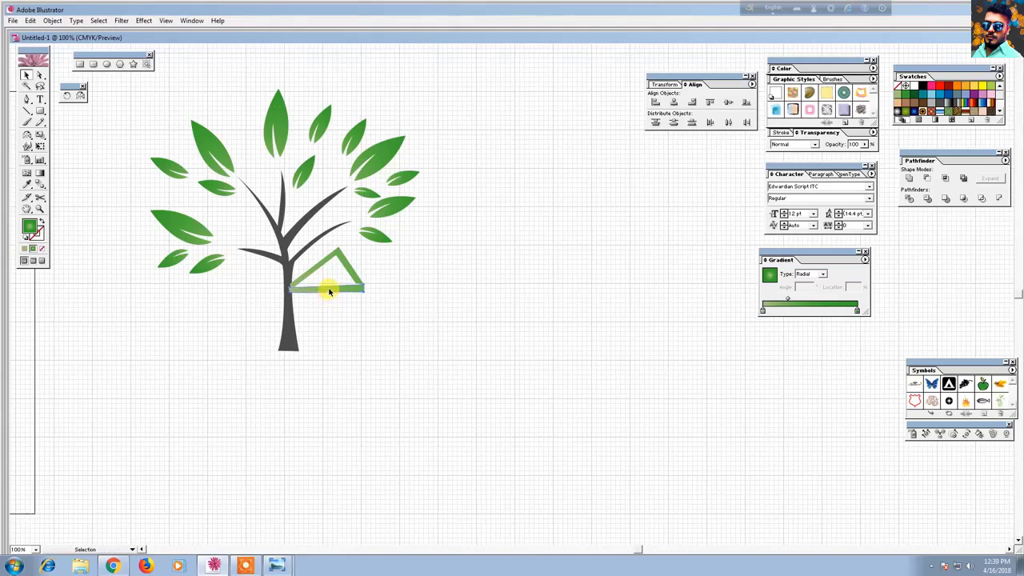
left_click(329, 291)
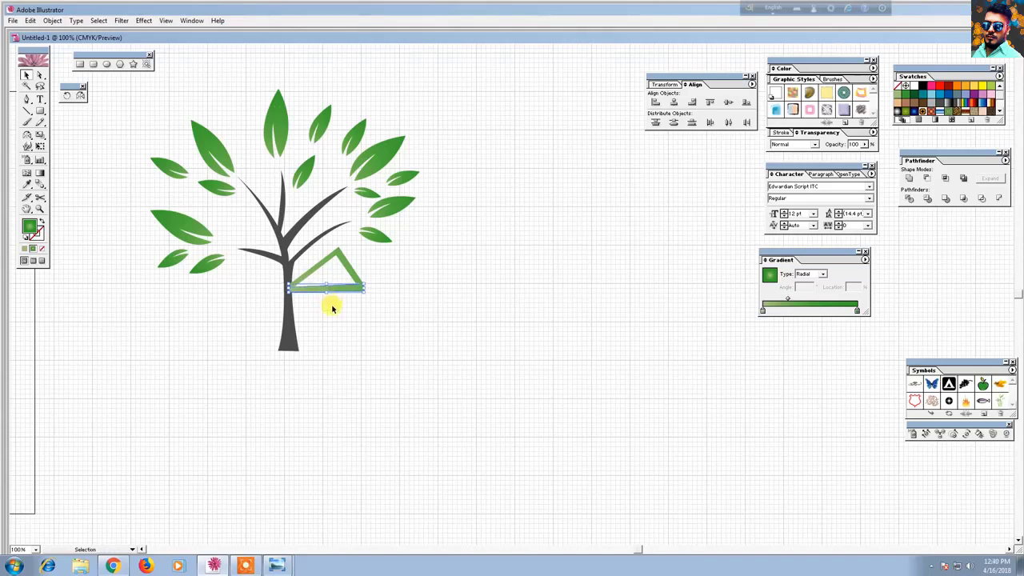
left_click(335, 315)
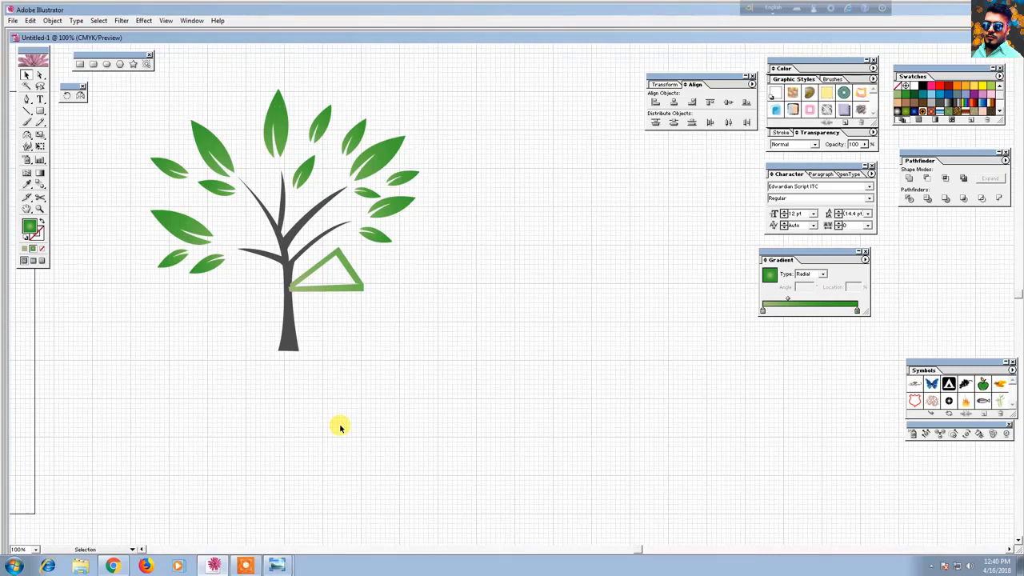
Nudge the roof chevron two increments left so it meets the trunk and the base bar's end, and deselect it.
key("ctrl+plus")
key("ctrl+plus")
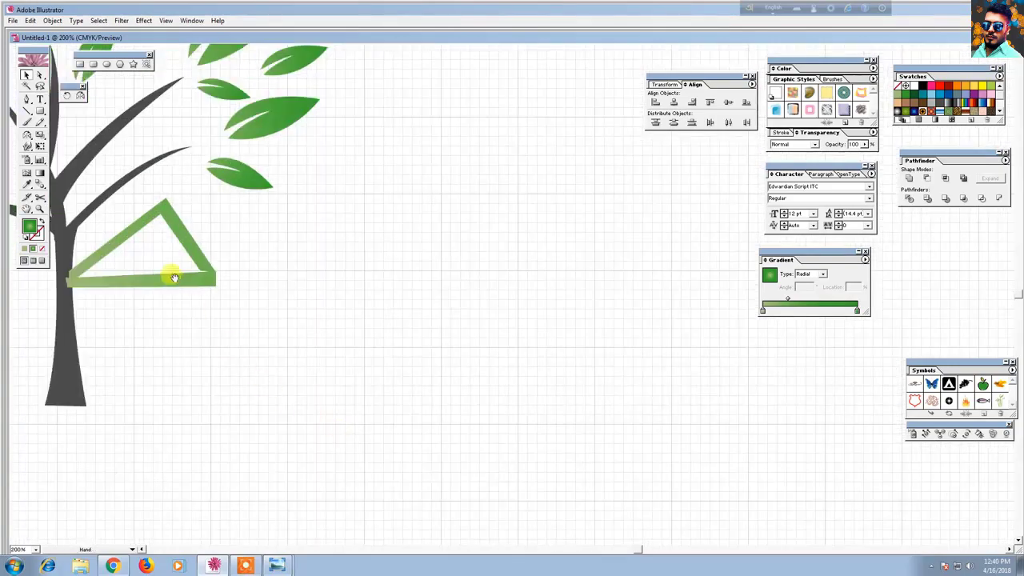
left_click_drag(171, 274, 411, 347)
left_click(418, 328)
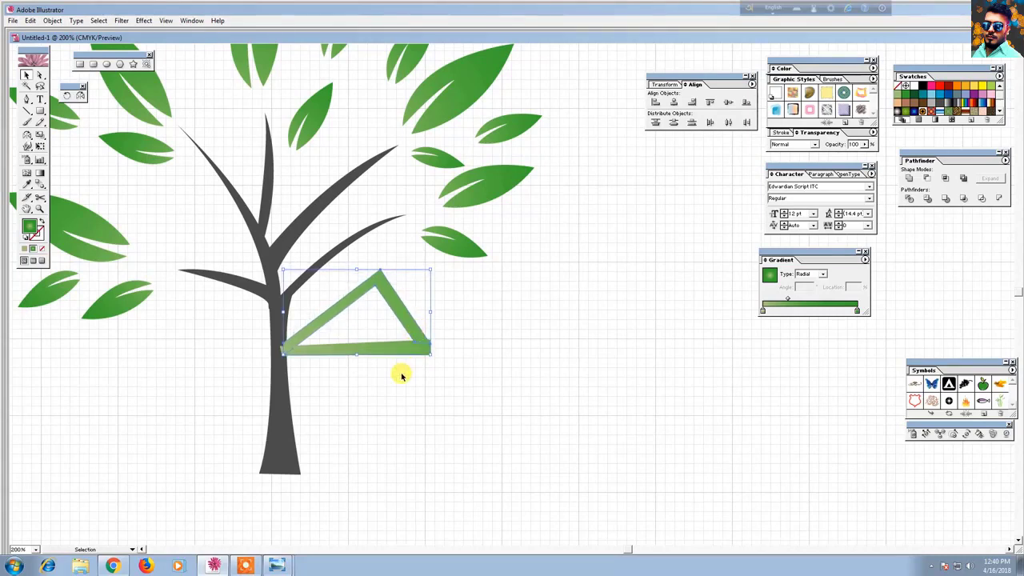
key("Left")
key("Left")
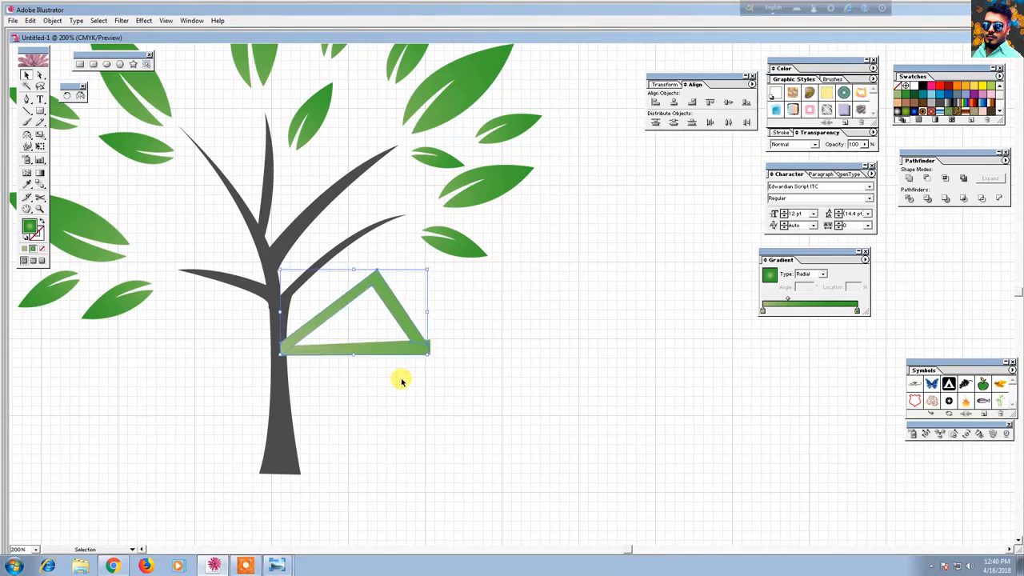
left_click(401, 381)
left_click_drag(428, 350, 433, 349)
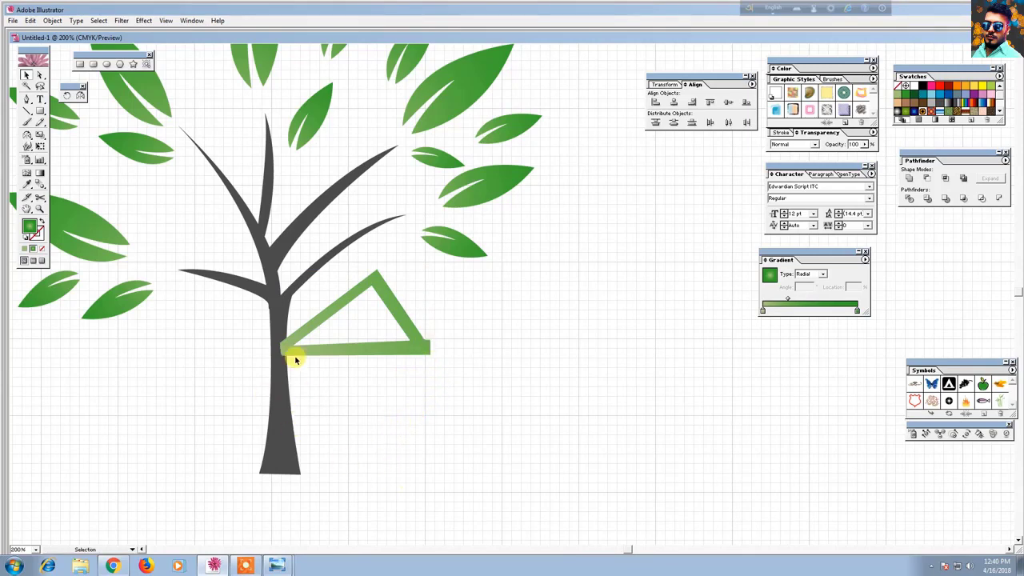
Draw a short, thin slanted strut with the Pen tool between the roof's trunk-side slope and its base bar.
left_click(27, 98)
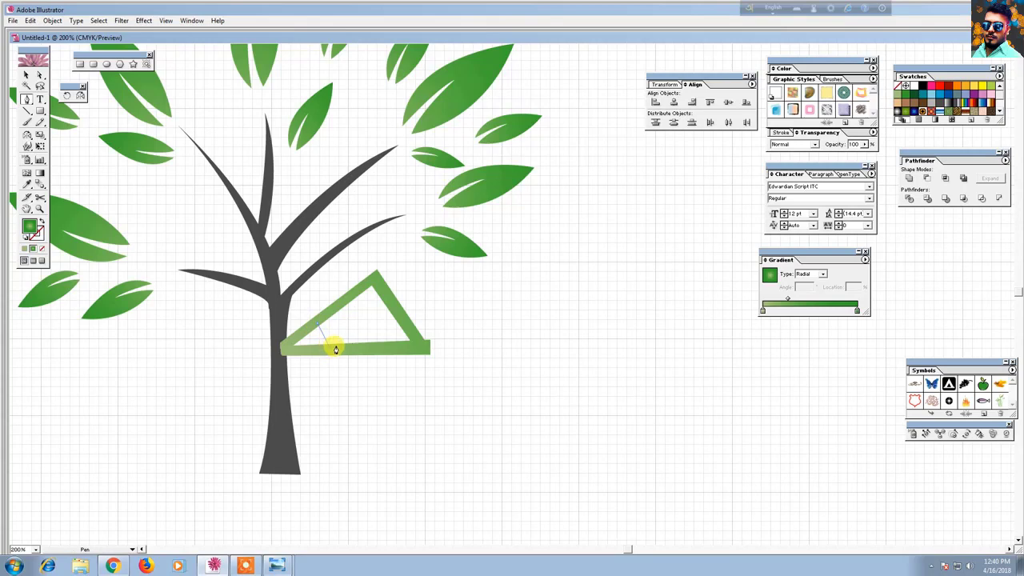
left_click_drag(336, 349, 321, 321)
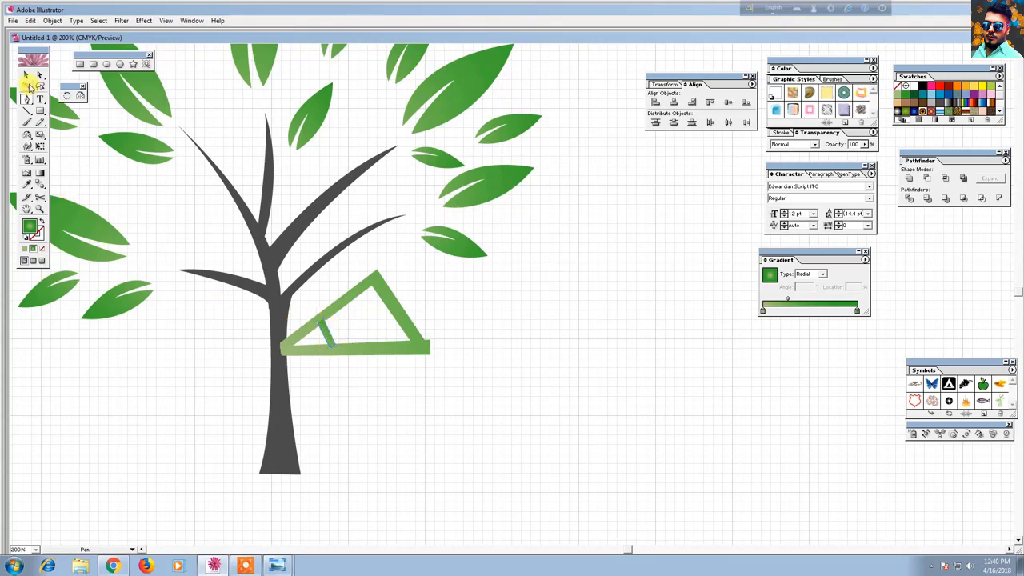
Draw a diagonal brace with the Pen tool from the triangle's peak down to the short strut's foot on the base beam.
left_click(26, 76)
left_click(164, 235)
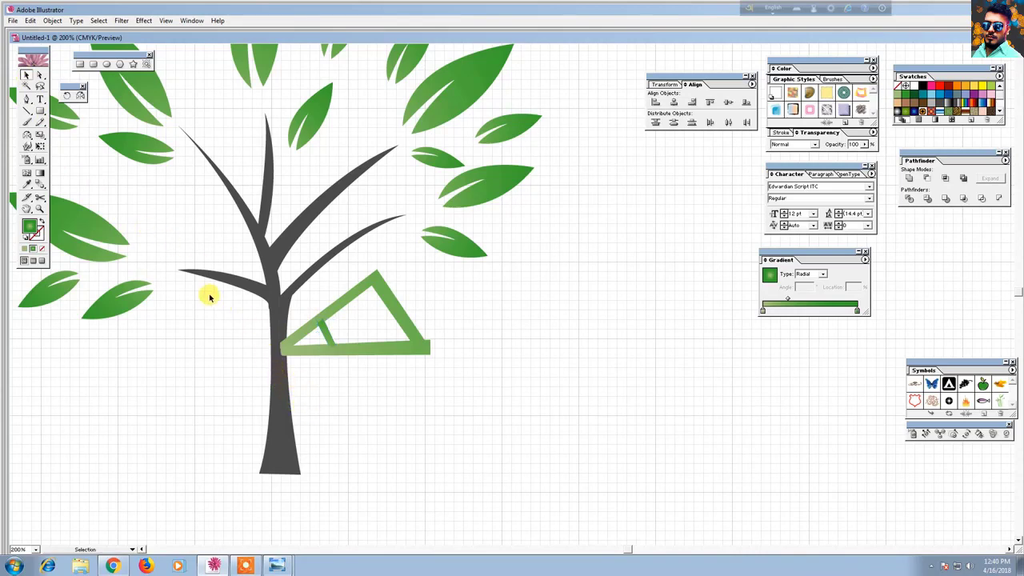
left_click(27, 100)
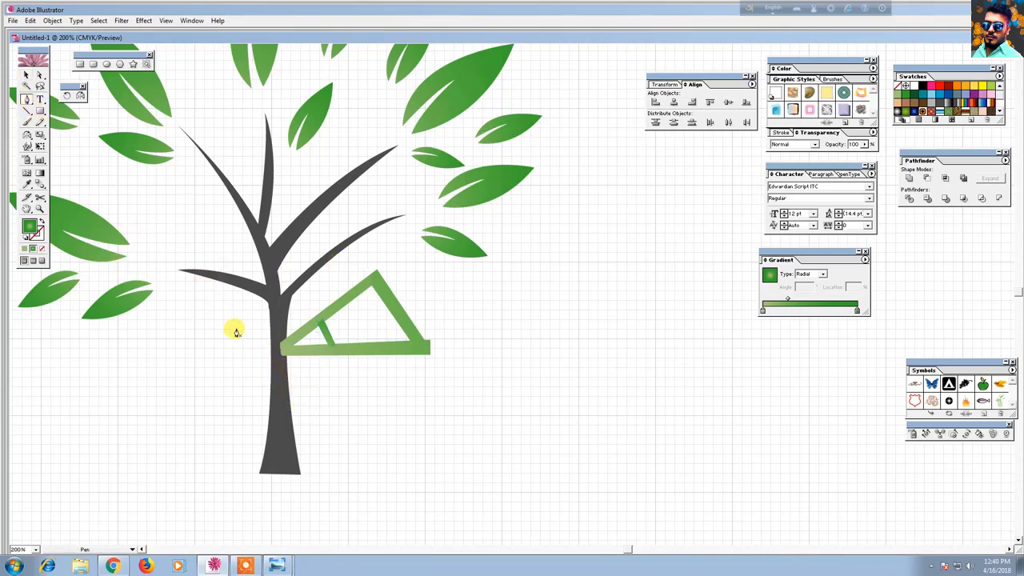
left_click(374, 287)
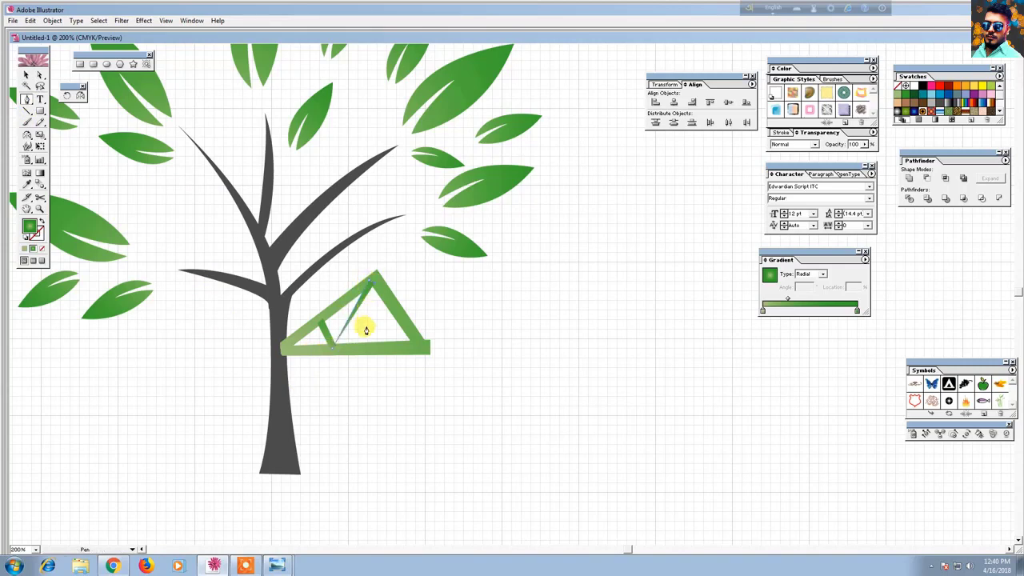
left_click(342, 349)
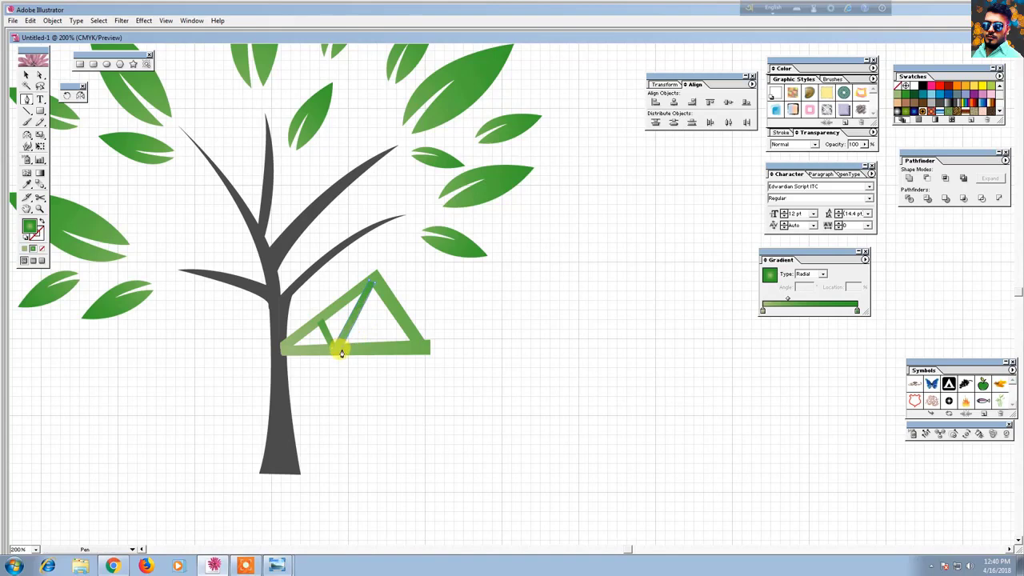
left_click(26, 76)
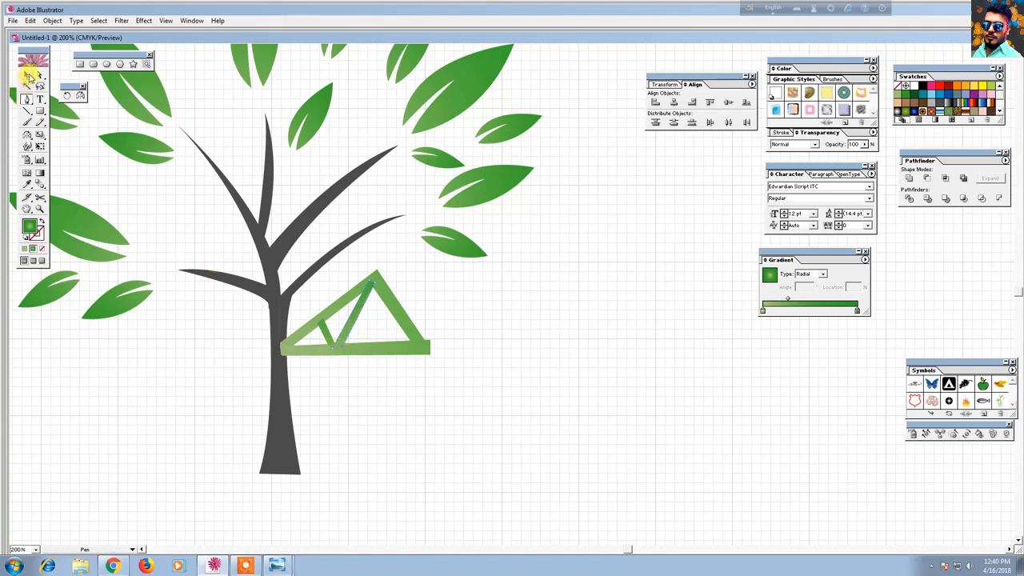
left_click(160, 245)
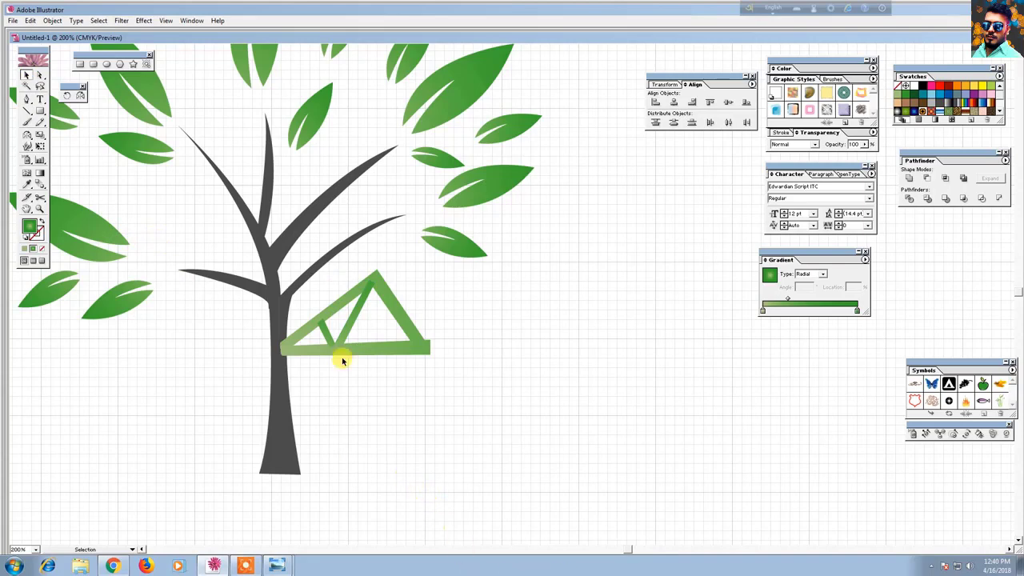
Draw a straight, nearly vertical cutting path with the Pen tool from above the triangle's peak to just below its base beam.
left_click(26, 100)
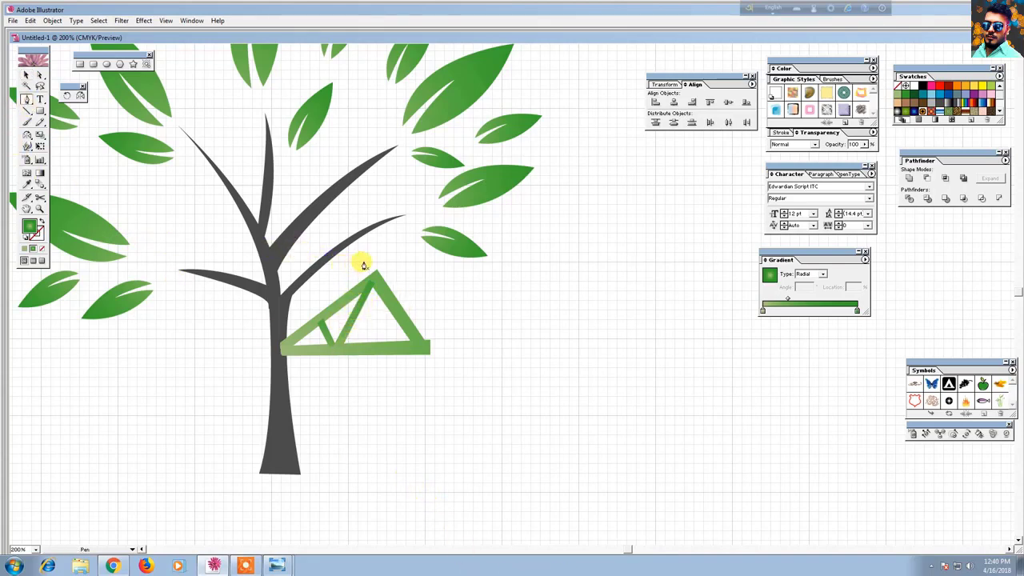
left_click_drag(374, 261, 374, 298)
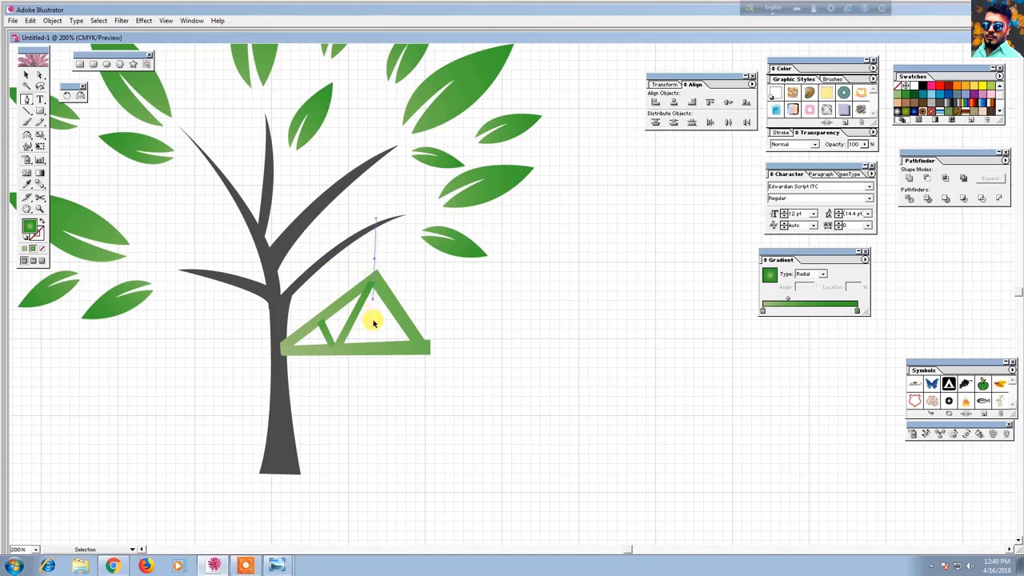
left_click(374, 261)
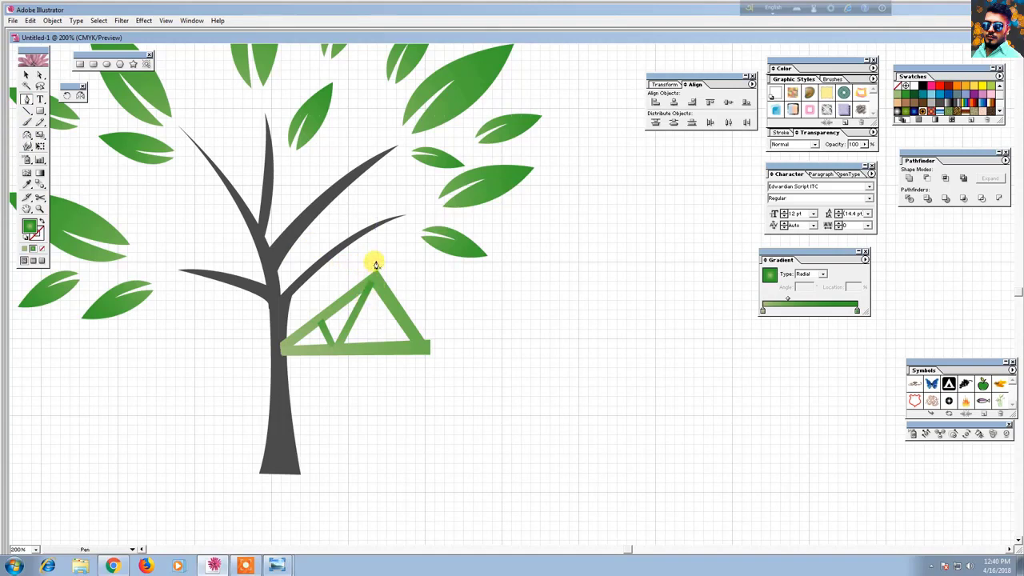
left_click(371, 357)
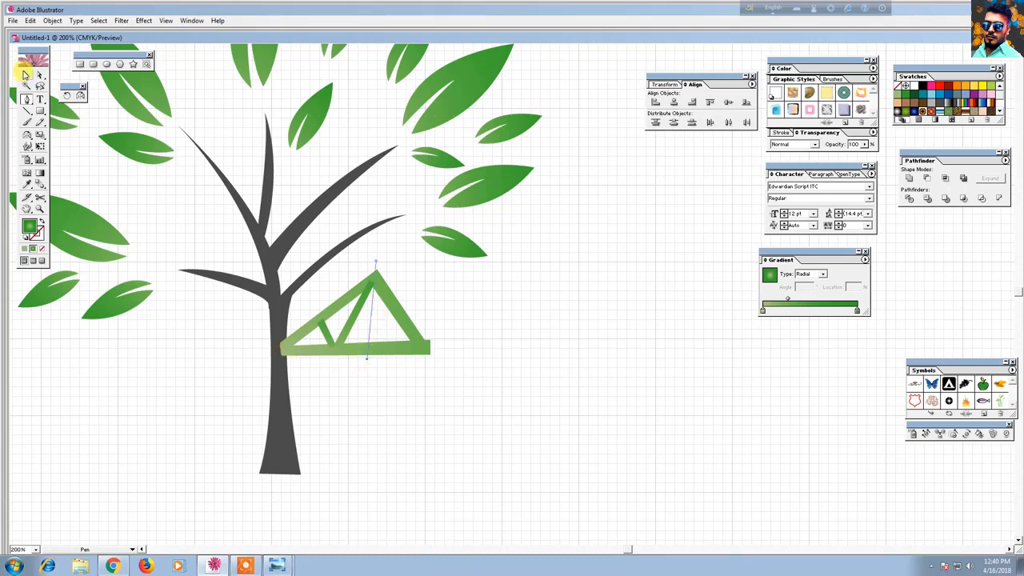
Divide the whole triangle frame along the cutting path with Pathfinder Divide and ungroup the resulting pieces.
left_click(26, 74)
left_click_drag(327, 283, 399, 372)
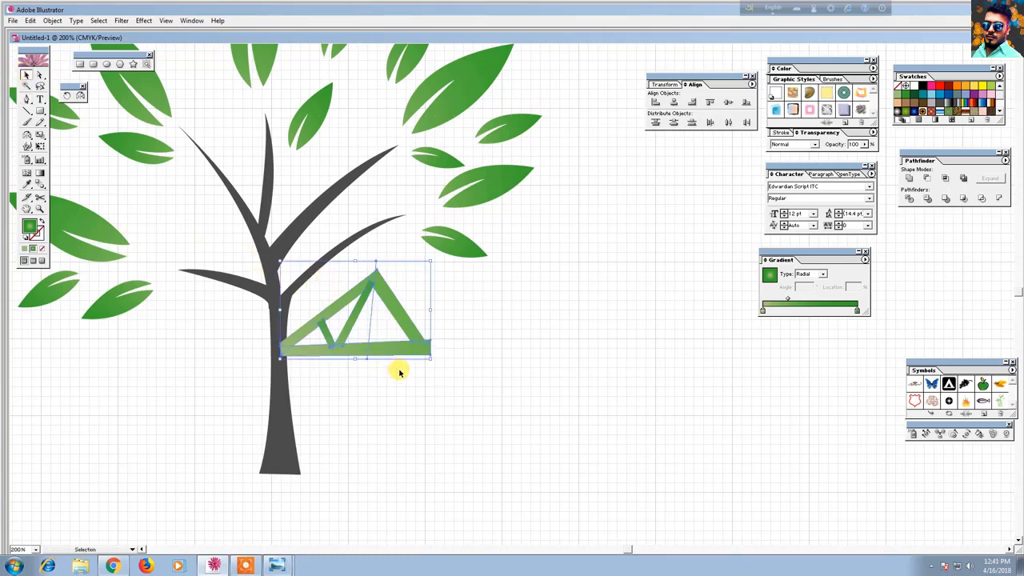
left_click(908, 198)
right_click(406, 316)
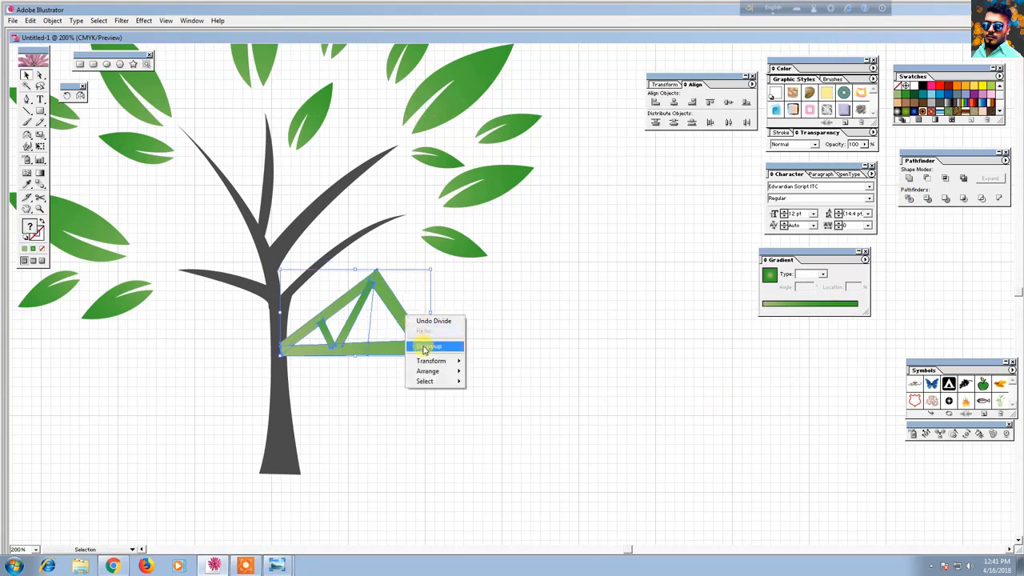
left_click(424, 347)
left_click(448, 380)
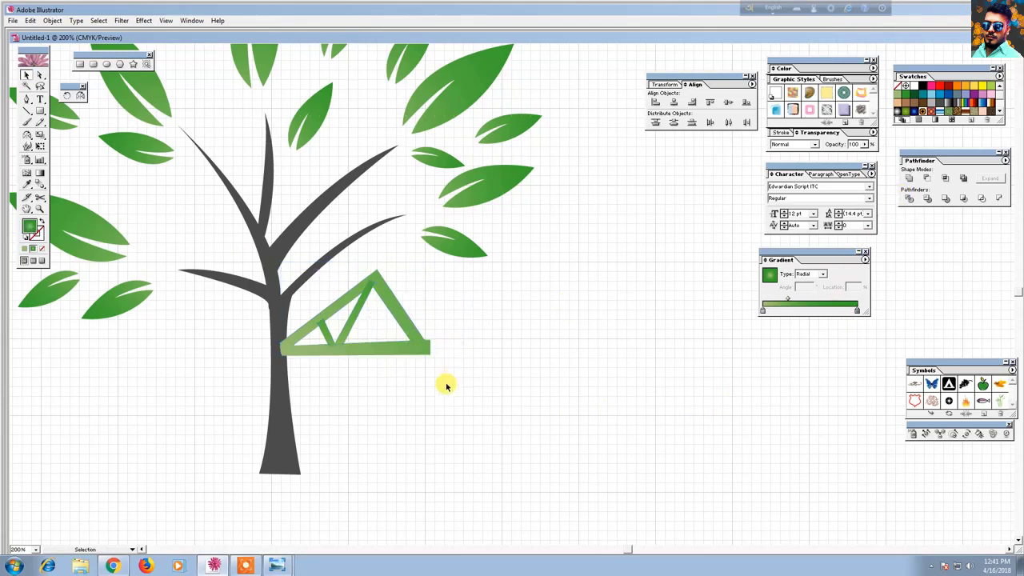
Recolour the frame's beams and struts on the trunk side of the cut with the trunk's dark grey using the Eyedropper.
left_click(334, 352)
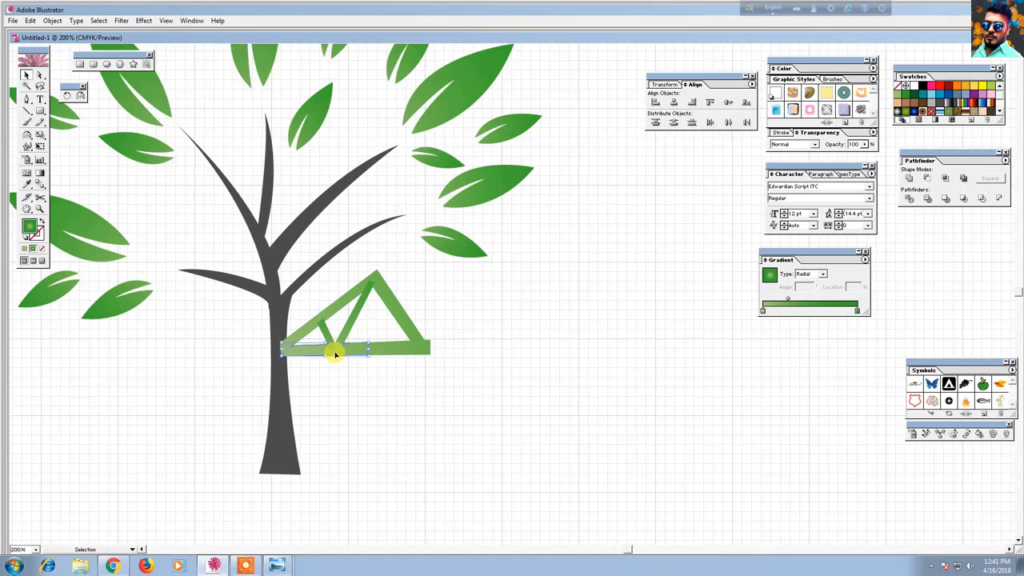
left_click(336, 331, "shift")
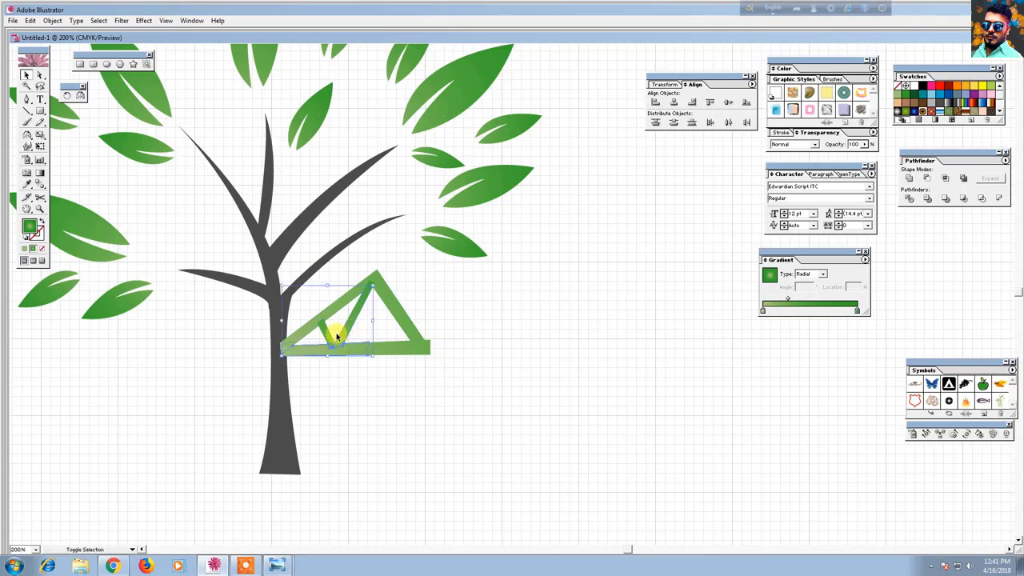
left_click(327, 318, "shift")
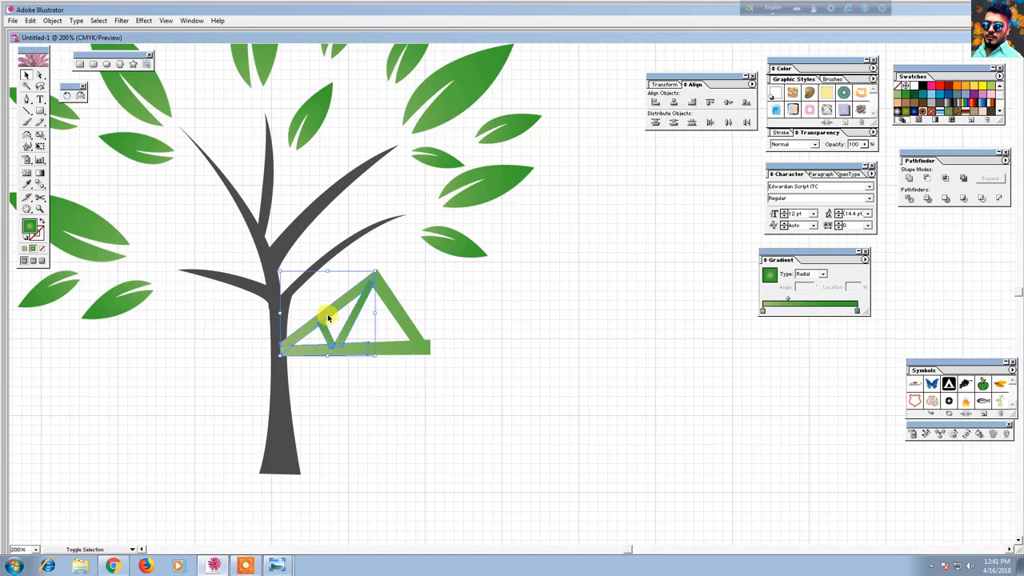
left_click(26, 184)
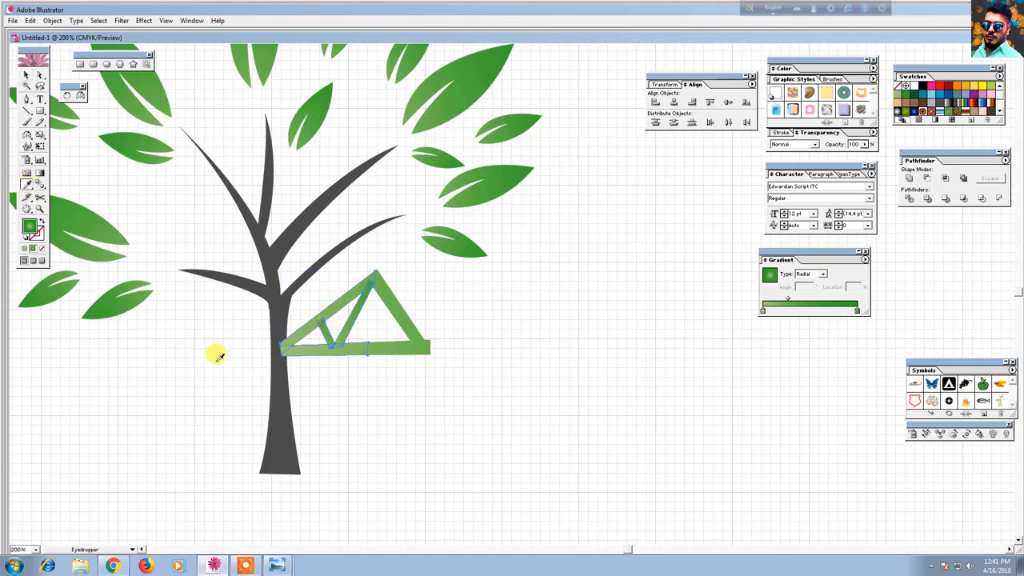
left_click(276, 363)
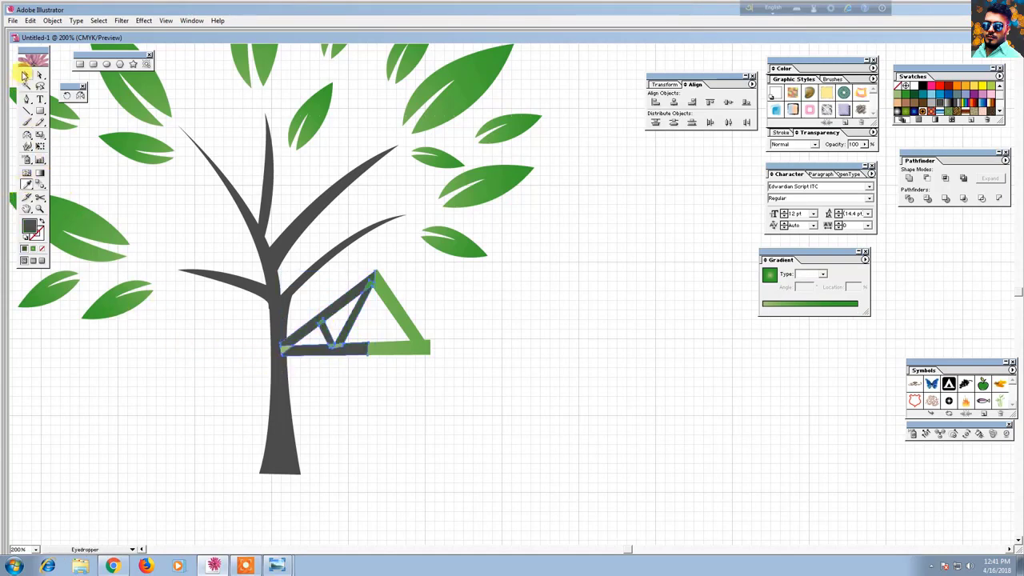
left_click(24, 75)
Apply the trunk's dark grey to the small green overlap pieces at the frame's joints on the trunk side.
left_click(342, 350)
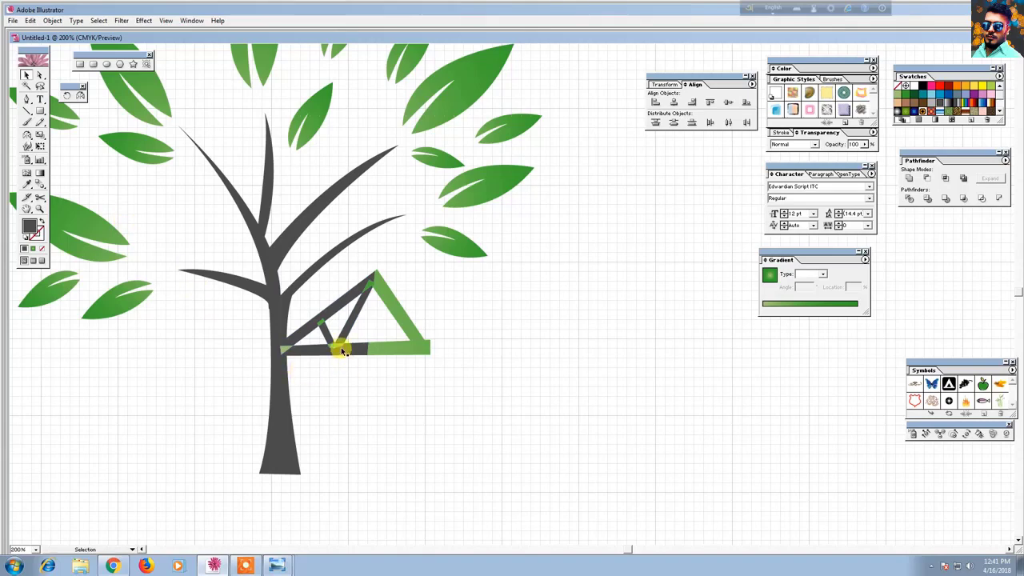
left_click(340, 347)
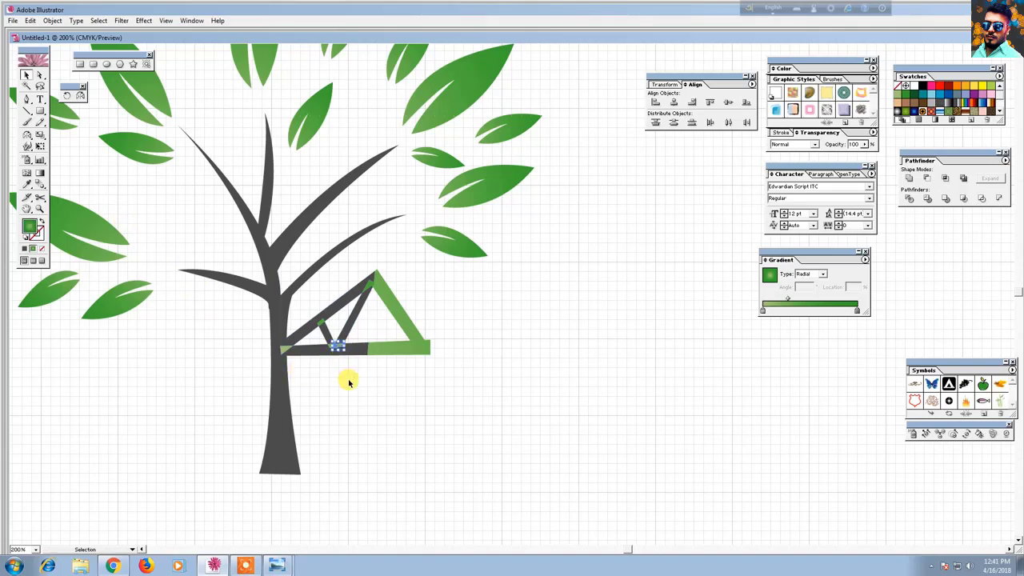
left_click(285, 349)
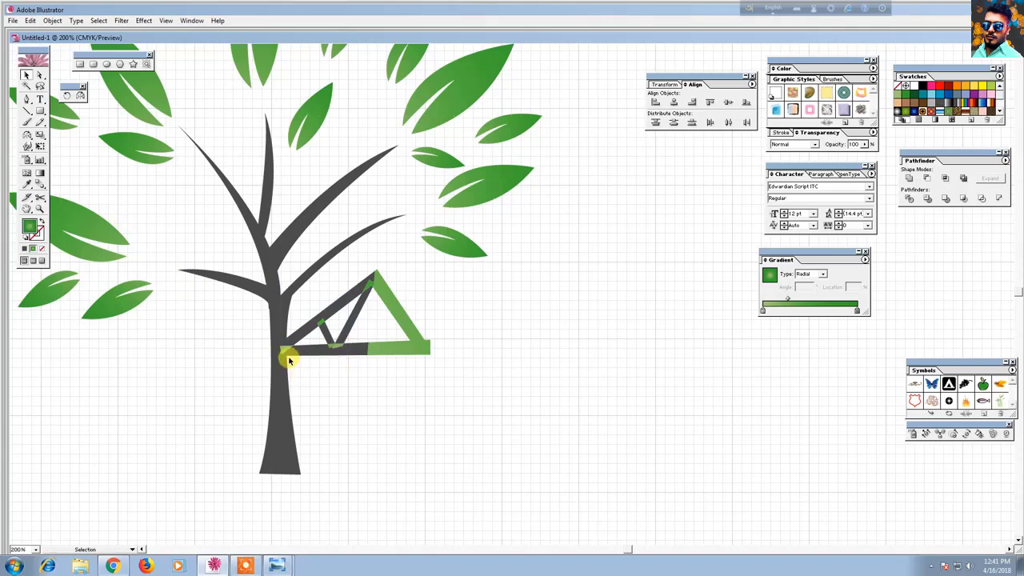
left_click(321, 327, "shift")
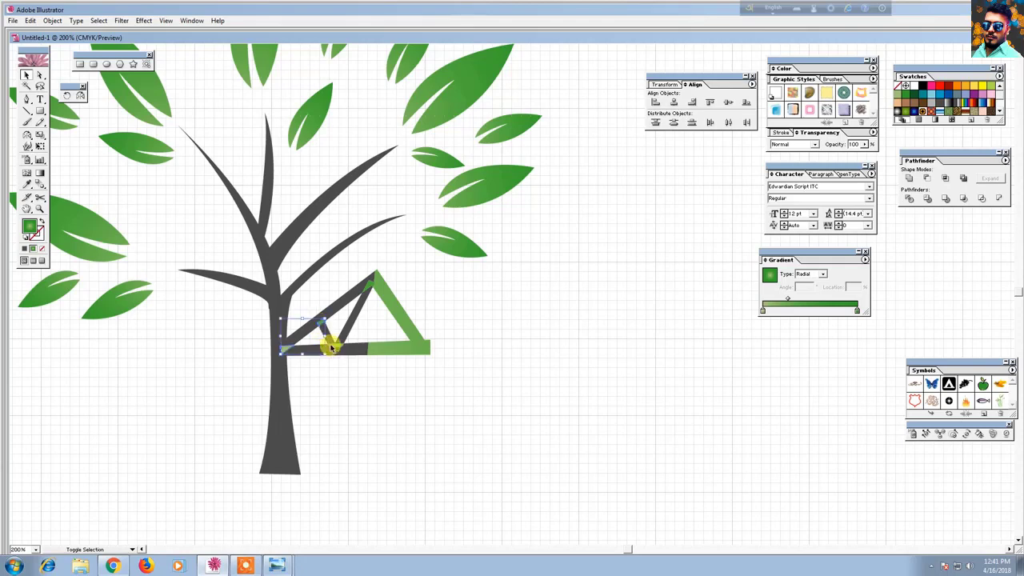
left_click(339, 347, "shift")
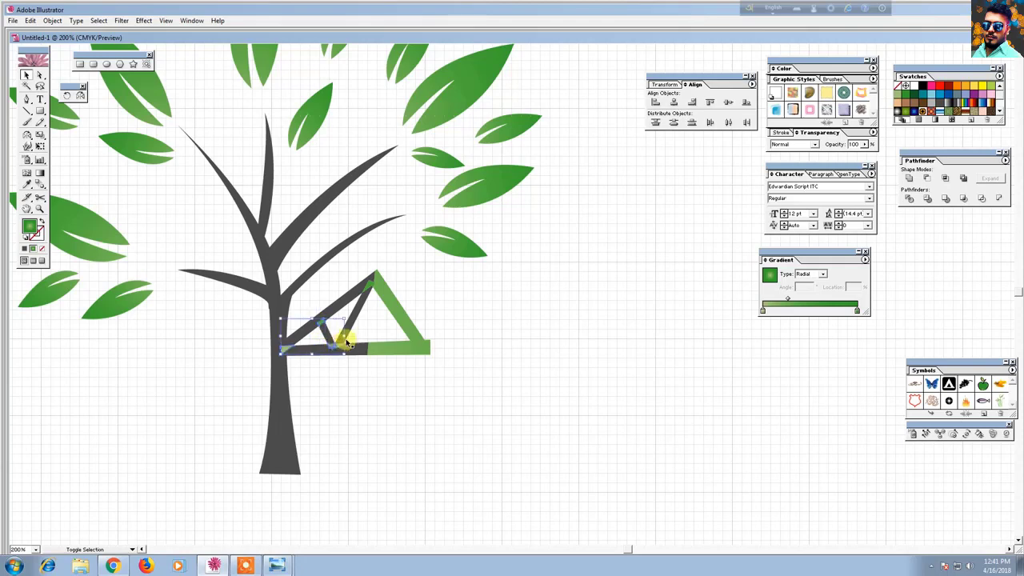
left_click(370, 290, "shift")
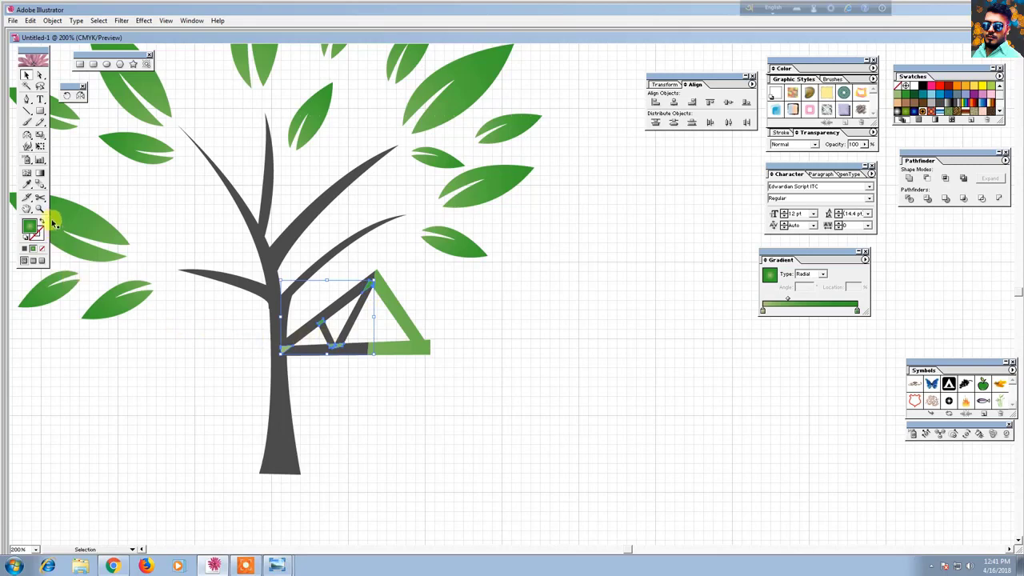
left_click(27, 185)
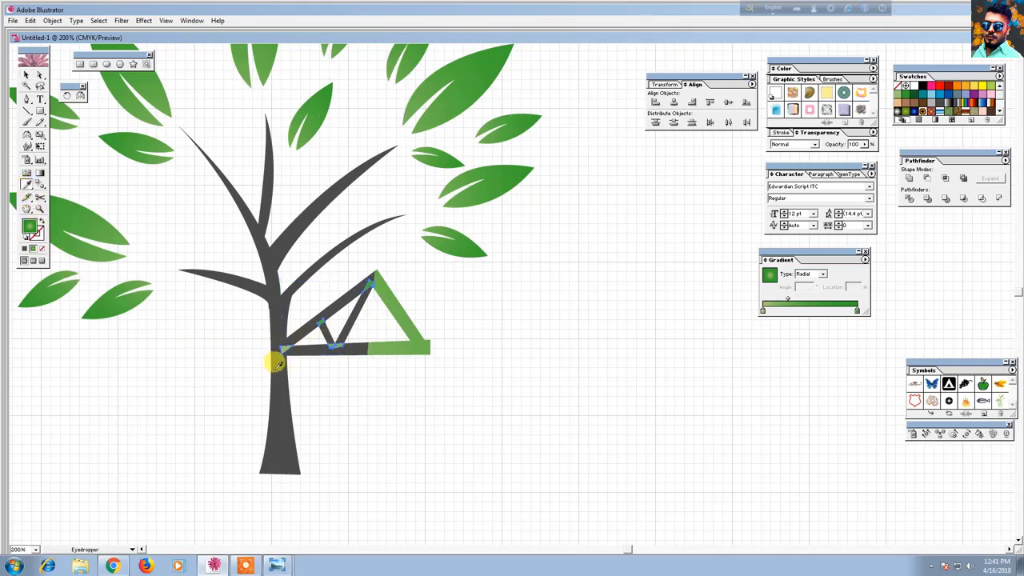
left_click(272, 359)
left_click(26, 74)
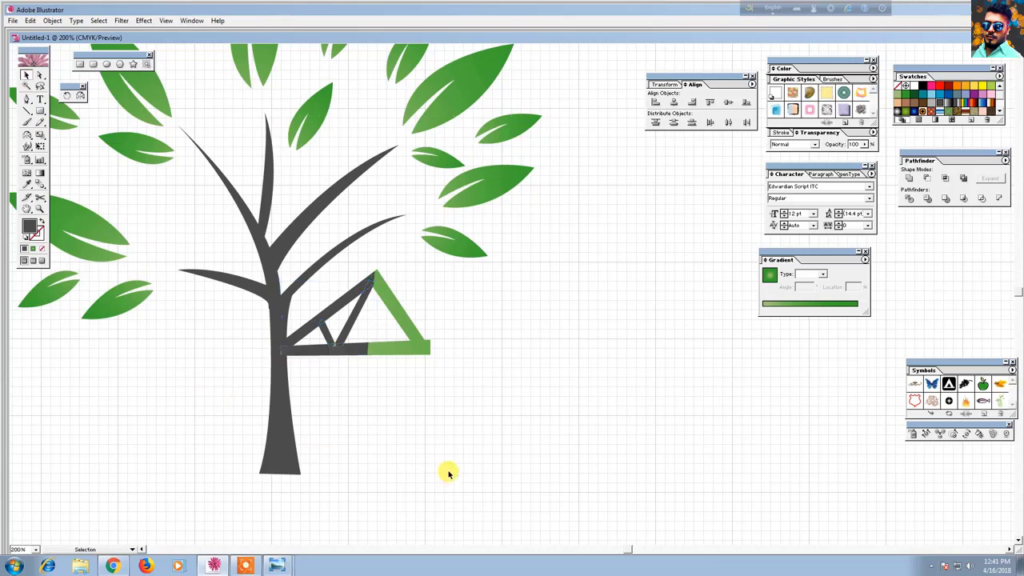
left_click(378, 416)
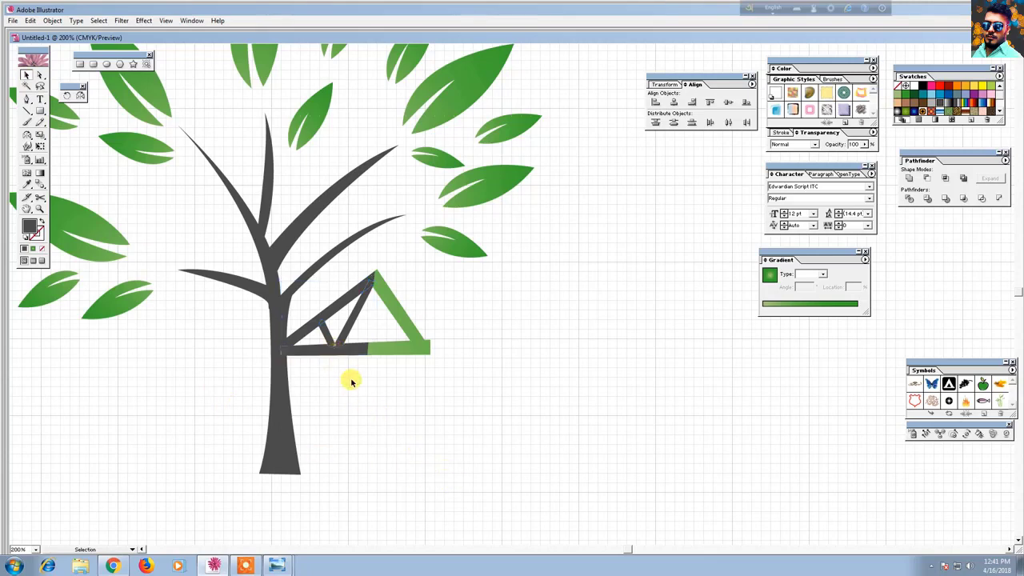
Fill the last green slivers at the strut's foot and the beam's trunk end with the branch's dark grey.
key("ctrl+plus")
left_click_drag(181, 459, 357, 437)
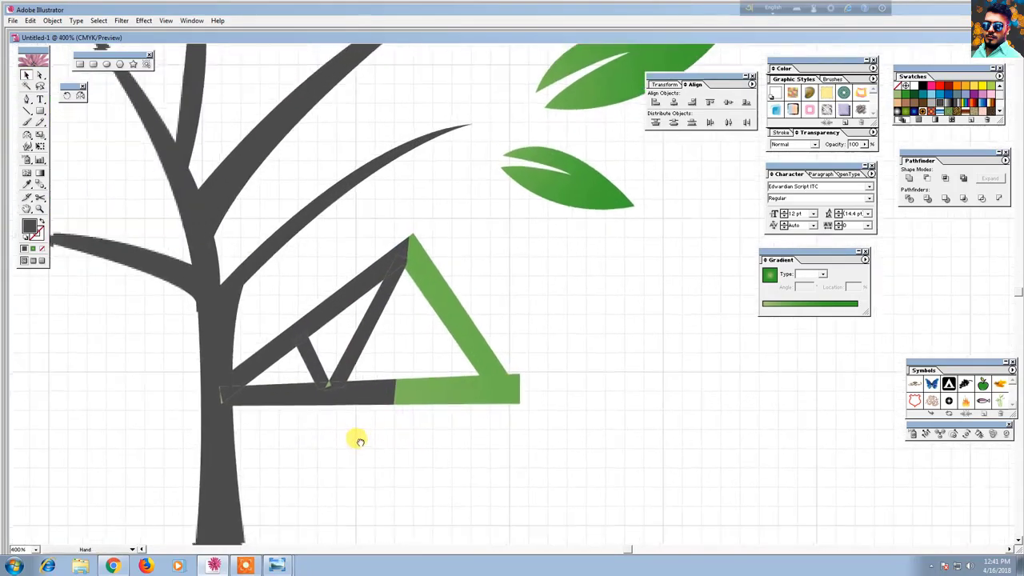
left_click(328, 382)
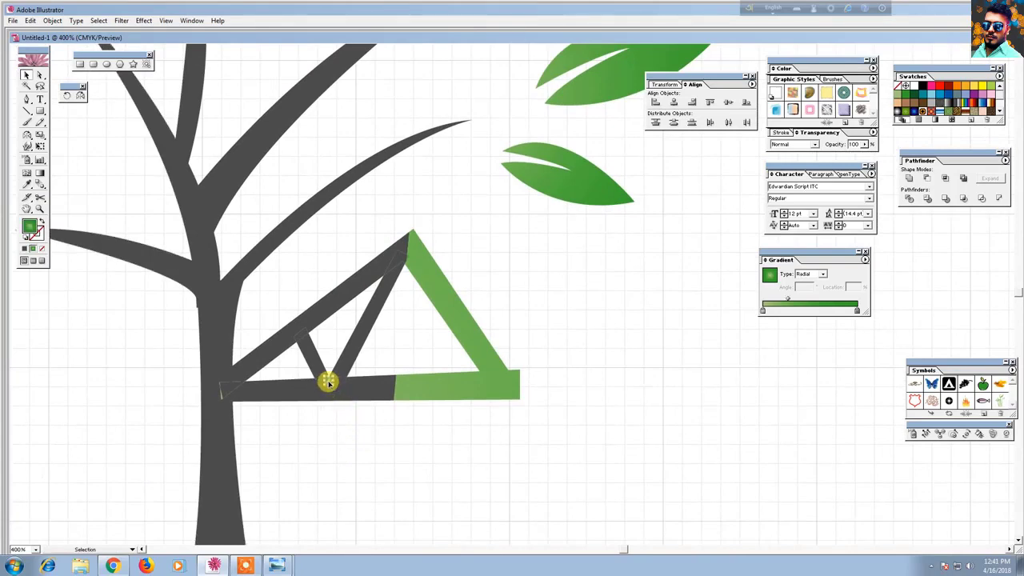
left_click(221, 398, "shift")
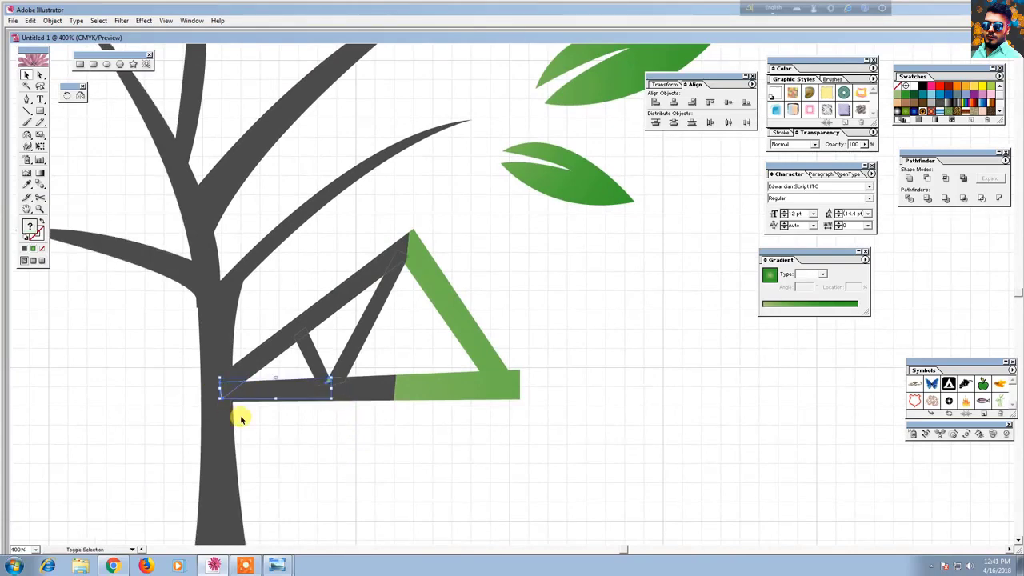
left_click(28, 183)
left_click(134, 240)
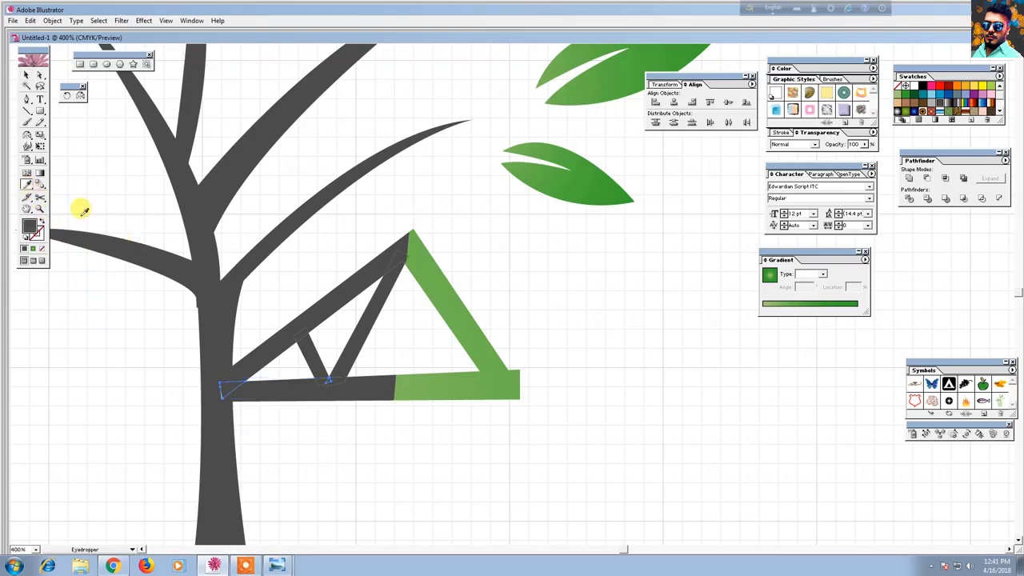
left_click(26, 76)
left_click(327, 509)
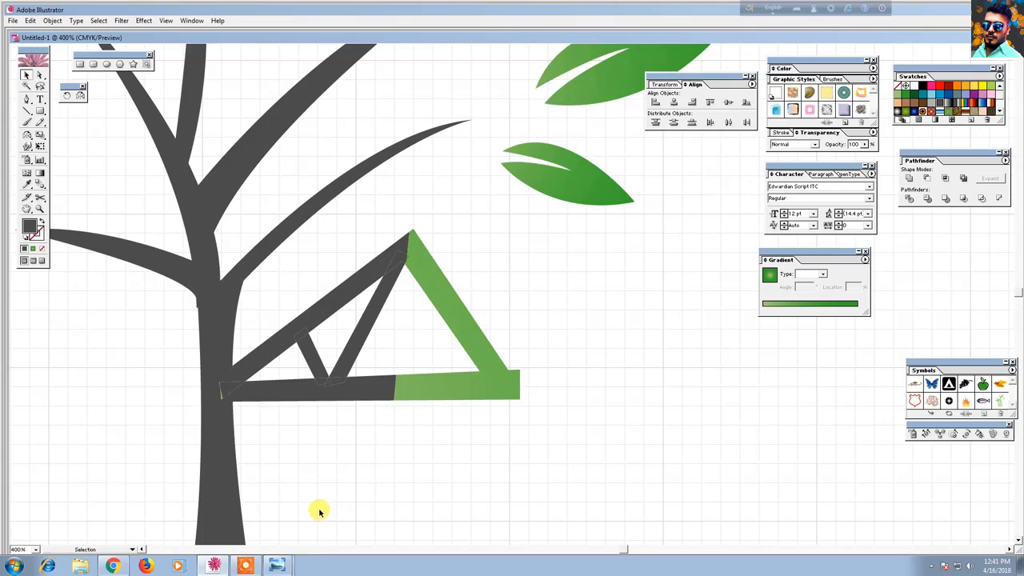
key("ctrl+minus")
key("ctrl+minus")
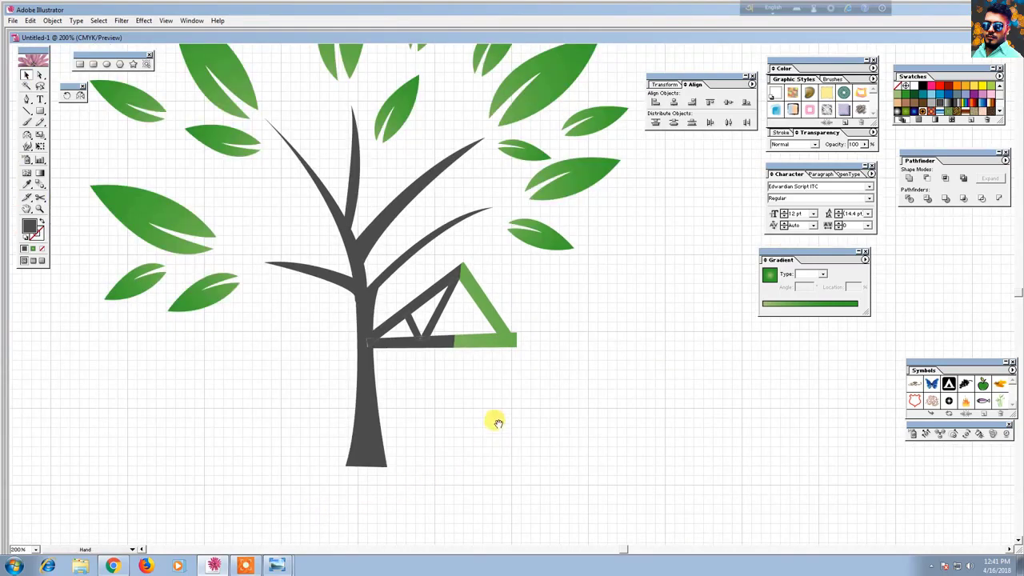
left_click_drag(491, 418, 448, 469)
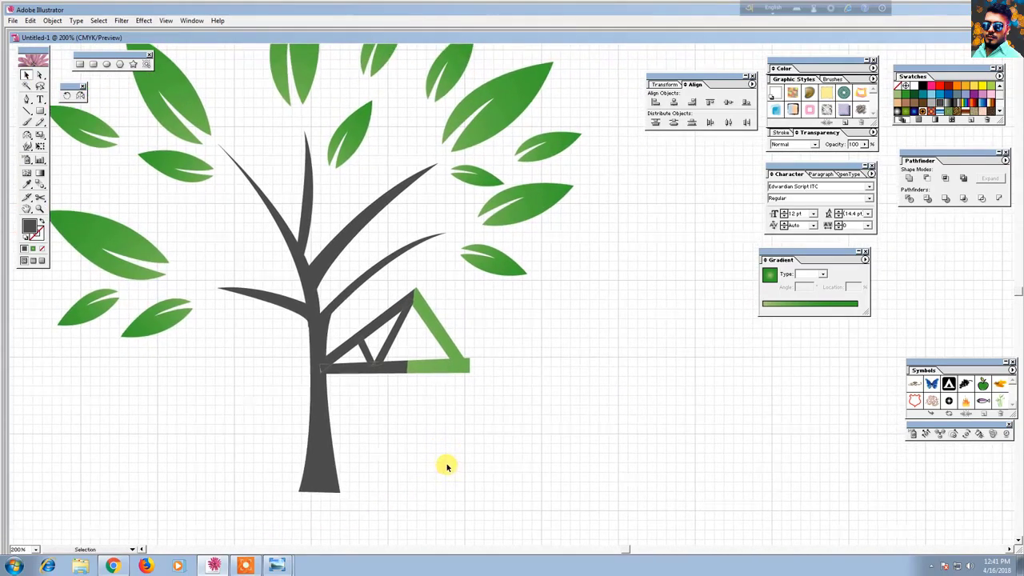
key("ctrl+minus")
left_click_drag(485, 389, 427, 381)
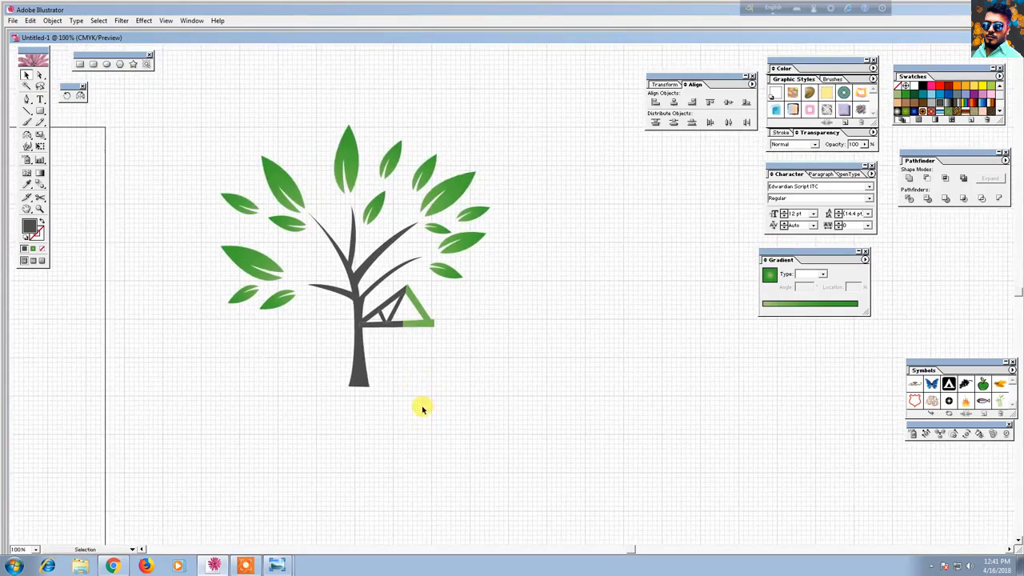
Set the stroke of all the triangle frame's pieces to none and keep their existing fills.
key("ctrl+plus")
left_click_drag(359, 365, 369, 383)
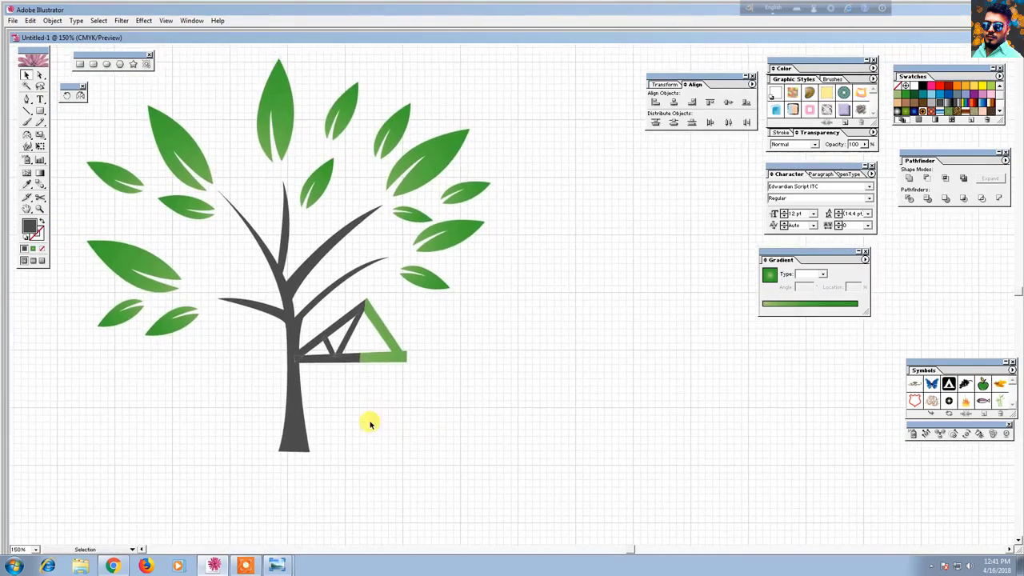
left_click_drag(335, 422, 388, 291)
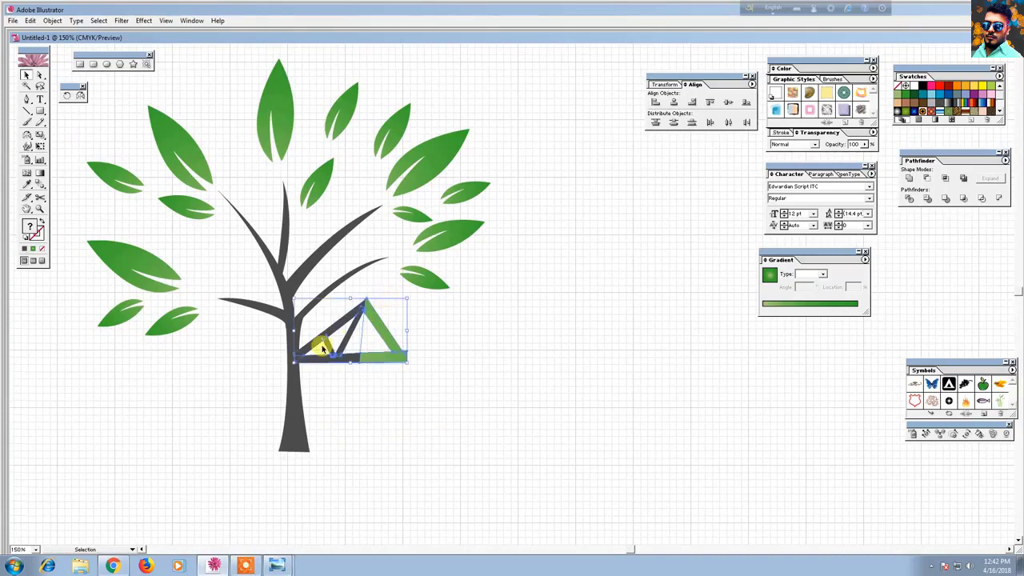
key("x")
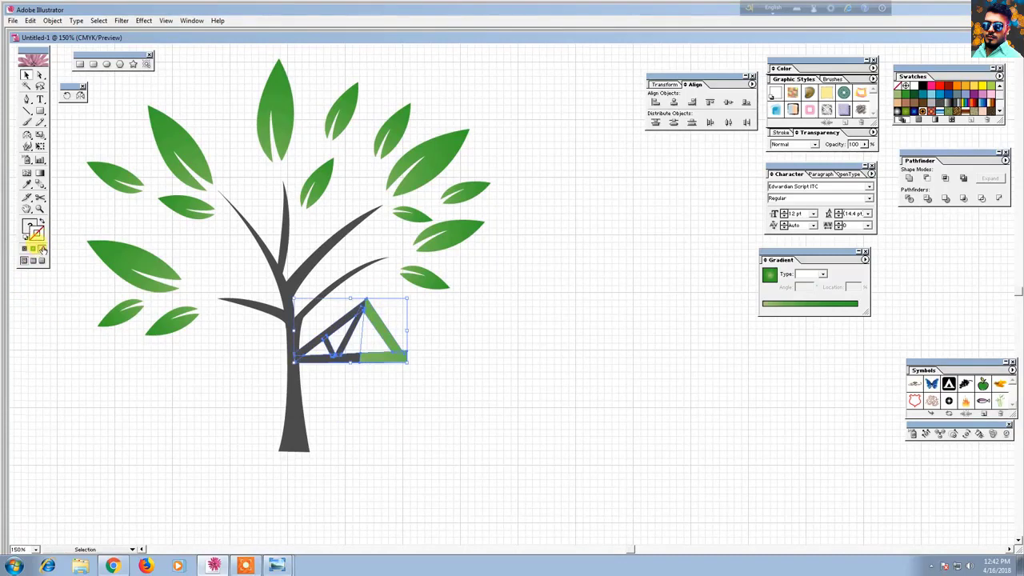
left_click(28, 228)
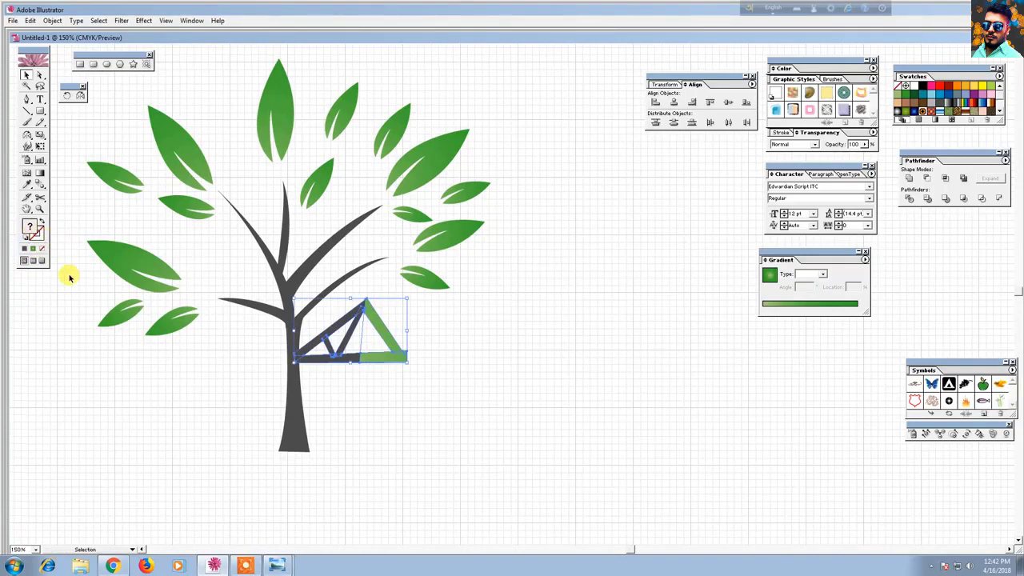
left_click(74, 284)
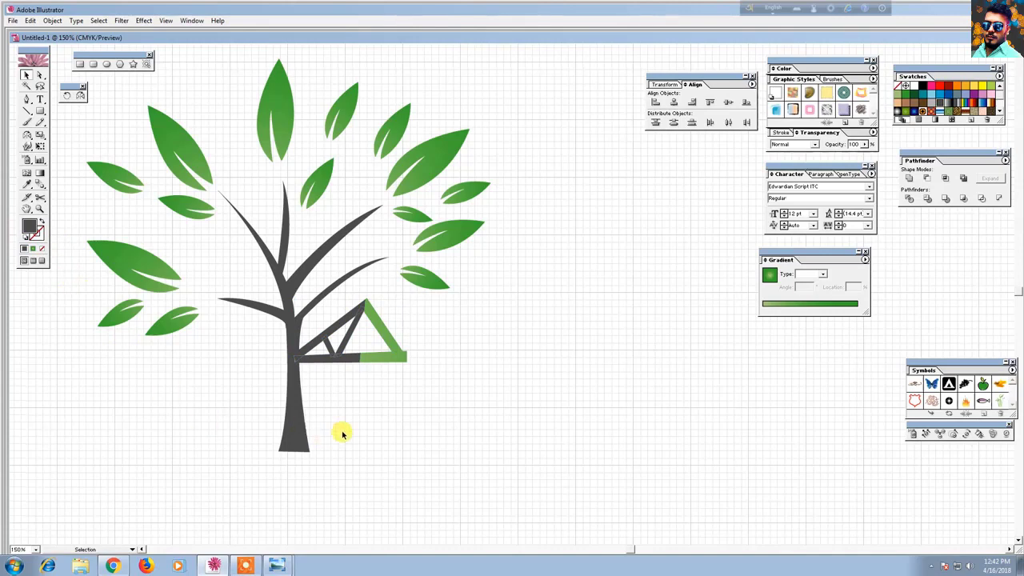
Start a dark grey arm with the Pen tool, drawing its upper edge from mid-trunk below the frame to the wrist and thumb tip.
left_click_drag(338, 430, 348, 403)
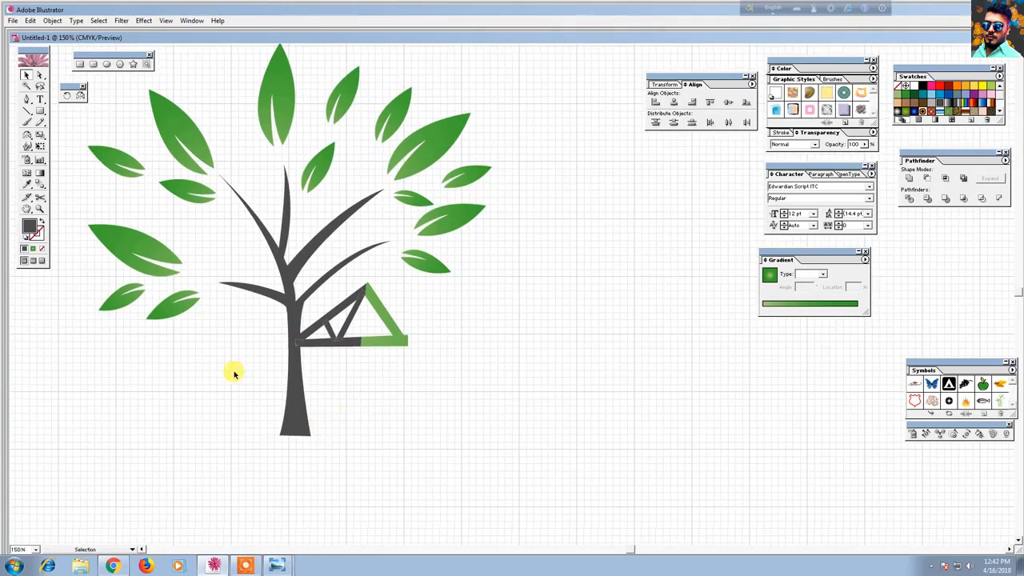
left_click(26, 100)
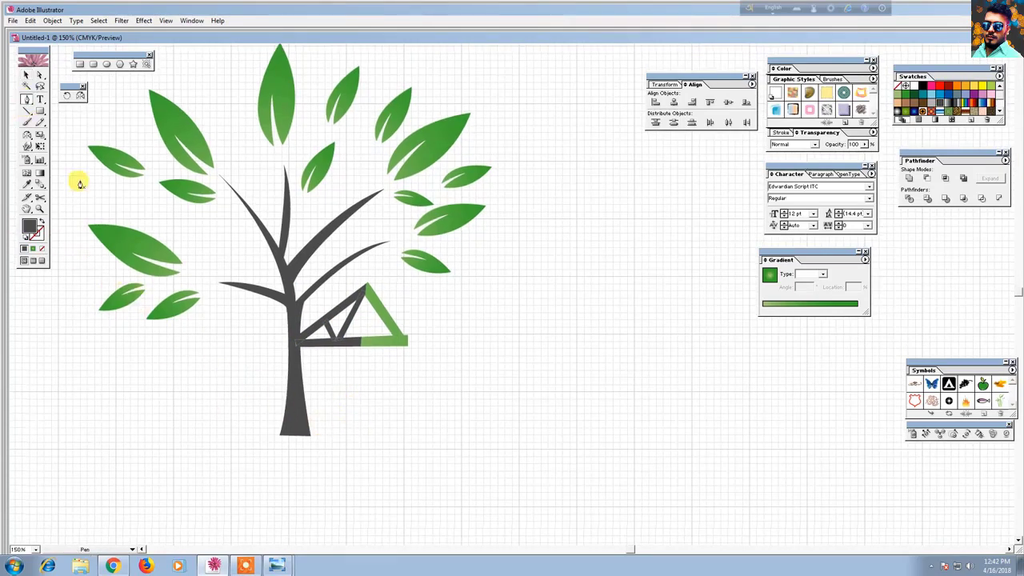
left_click(296, 378)
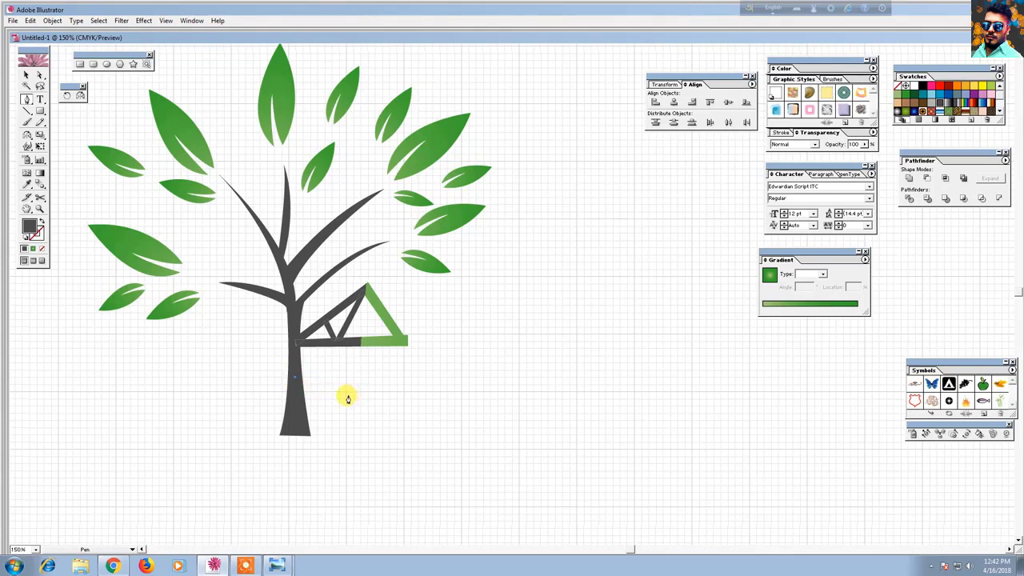
key("ctrl+equal")
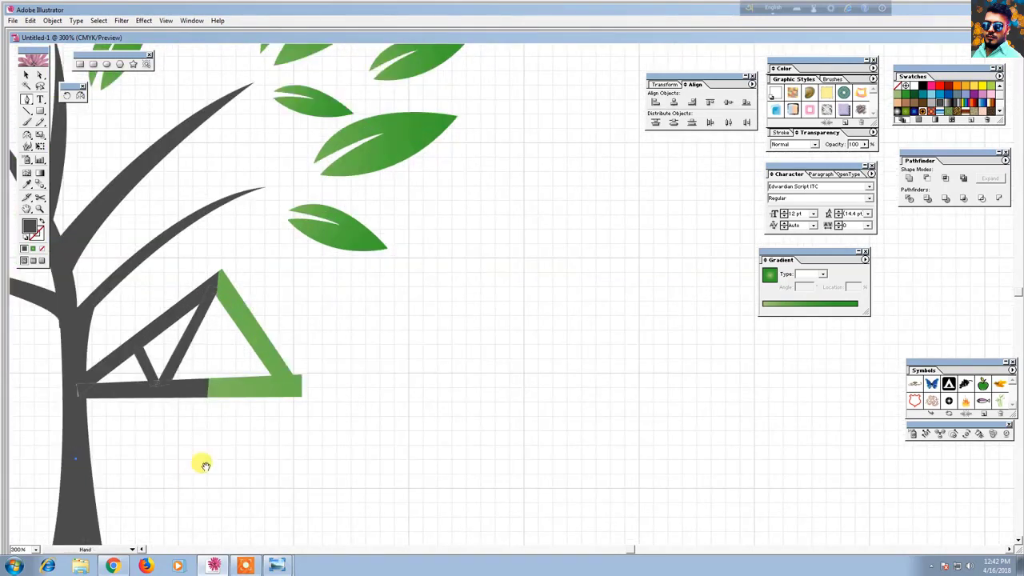
left_click_drag(222, 244, 336, 297)
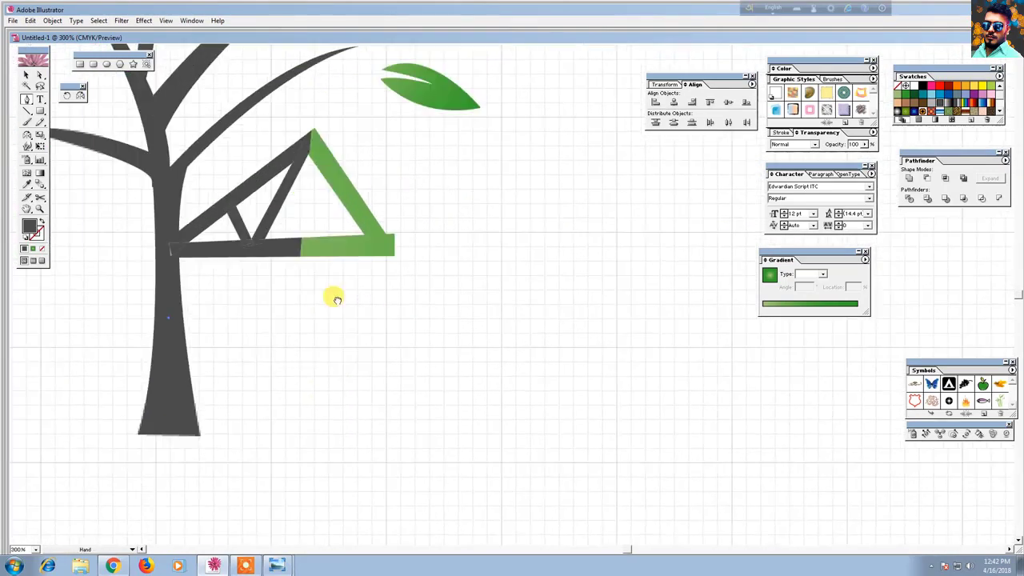
left_click(258, 353)
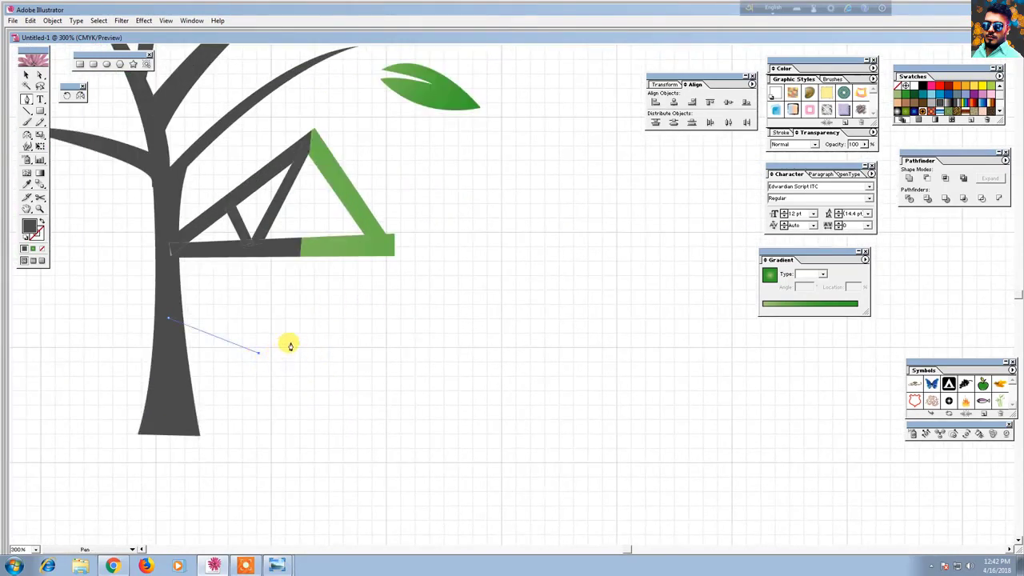
left_click(289, 347)
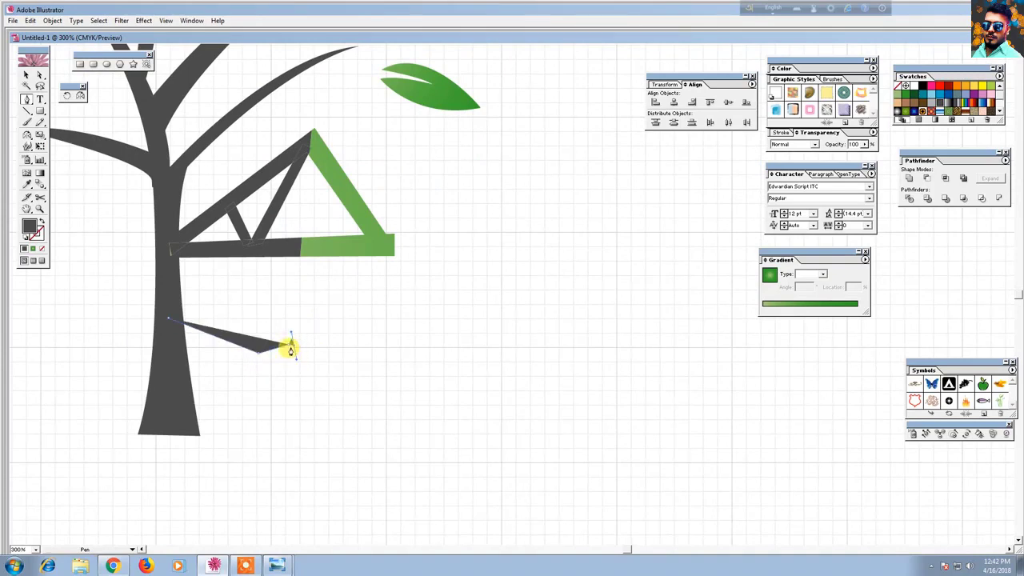
Draw the hand's rounded fingers and bring the arm's lower edge back into the trunk, closing the shape.
left_click(292, 346)
left_click(284, 353)
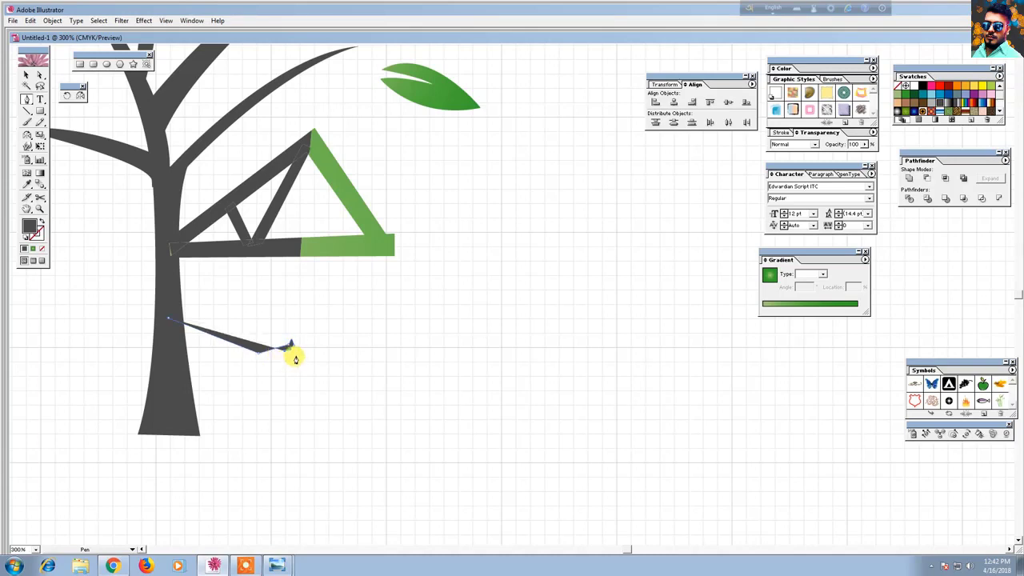
left_click(292, 363)
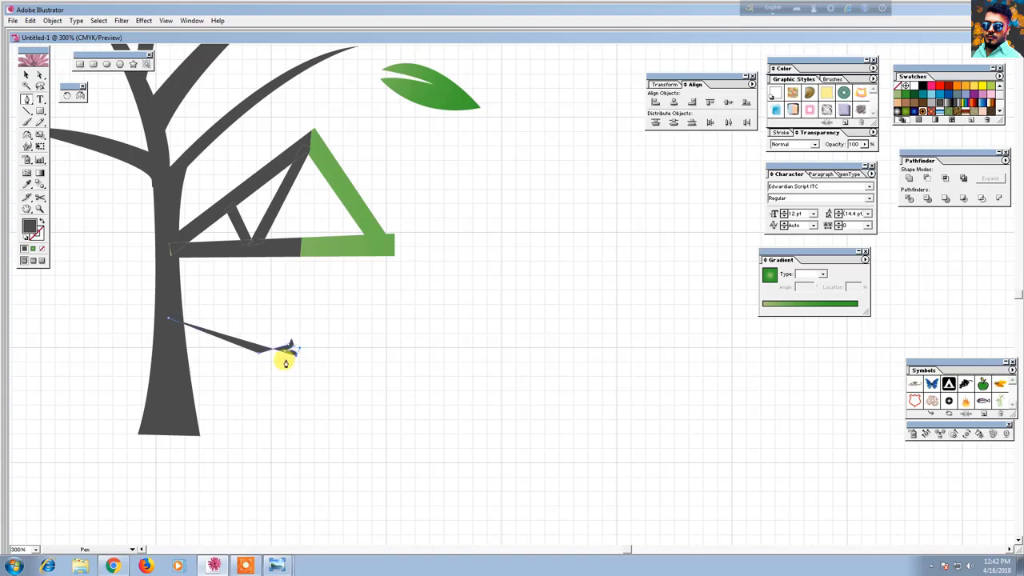
left_click(279, 367)
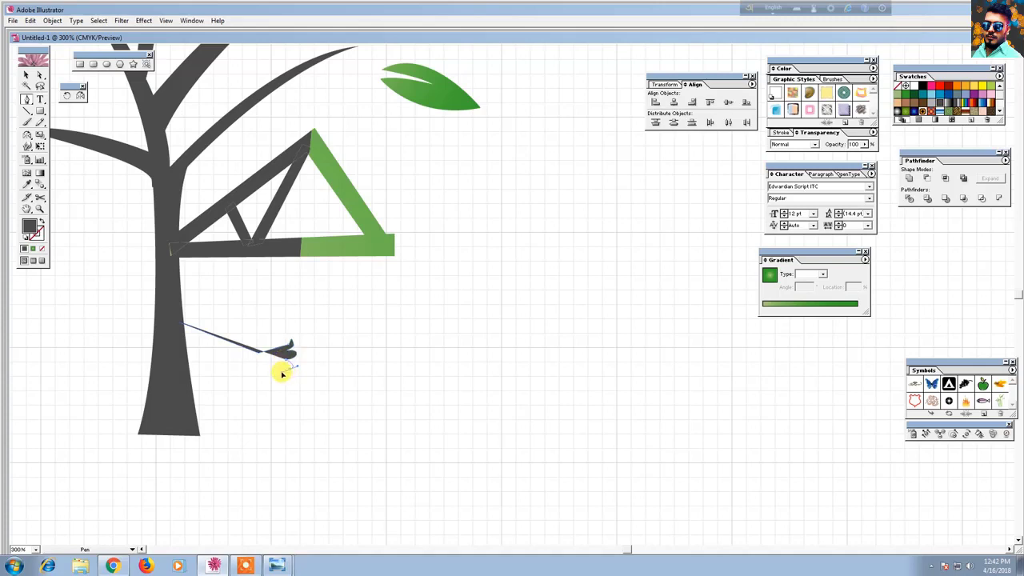
left_click(282, 374)
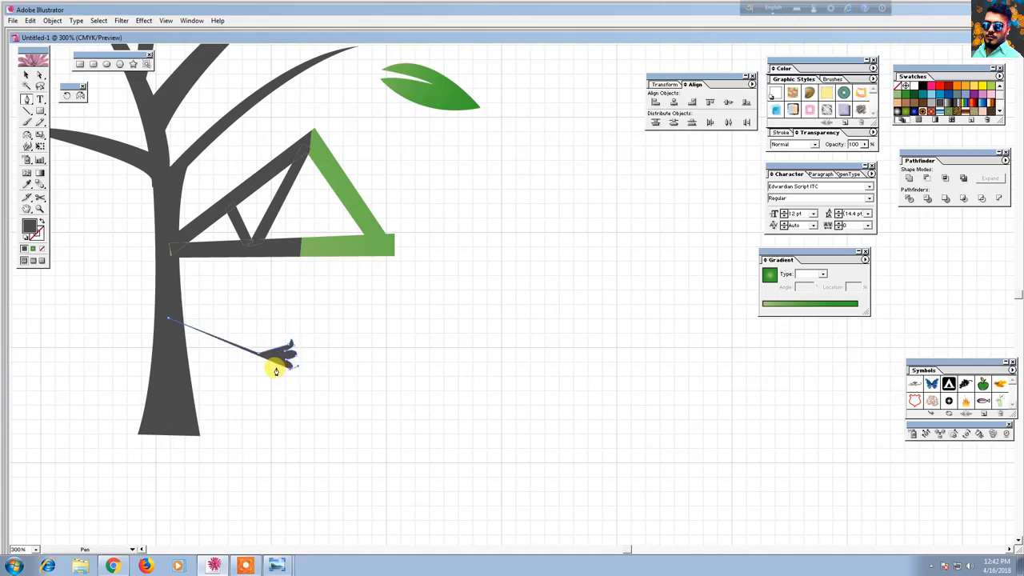
left_click(264, 367)
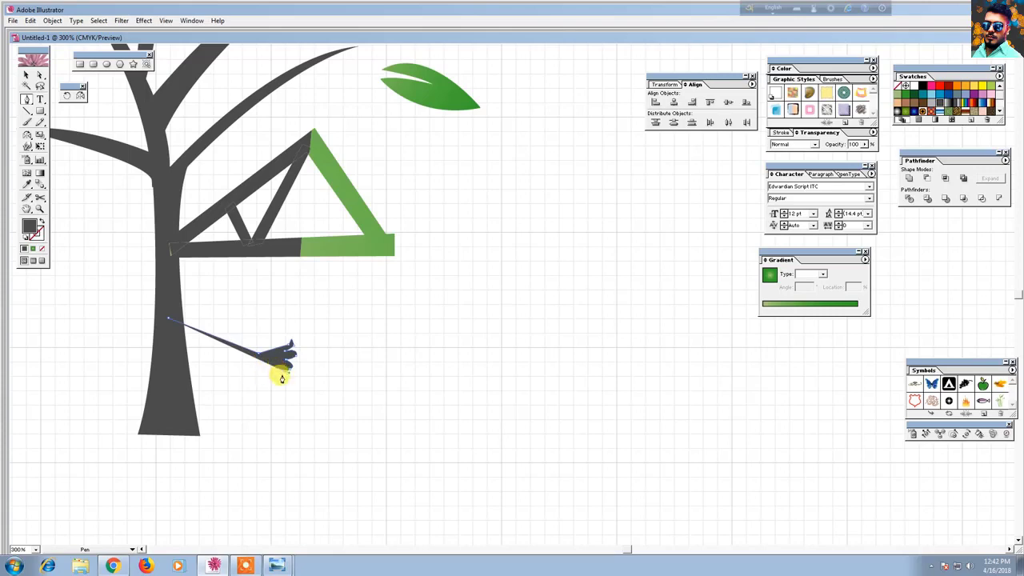
left_click(280, 380)
left_click(278, 376, "ctrl")
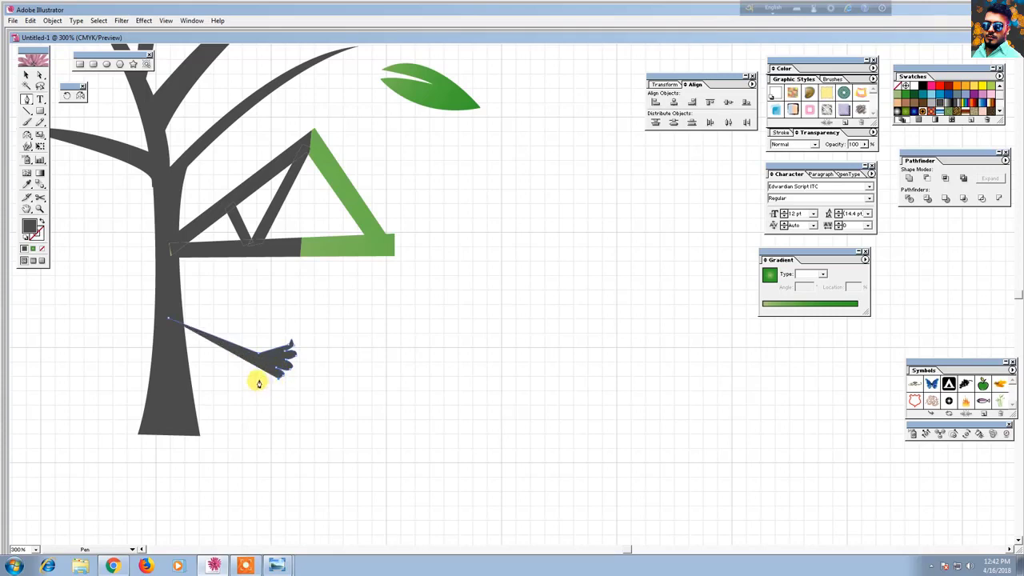
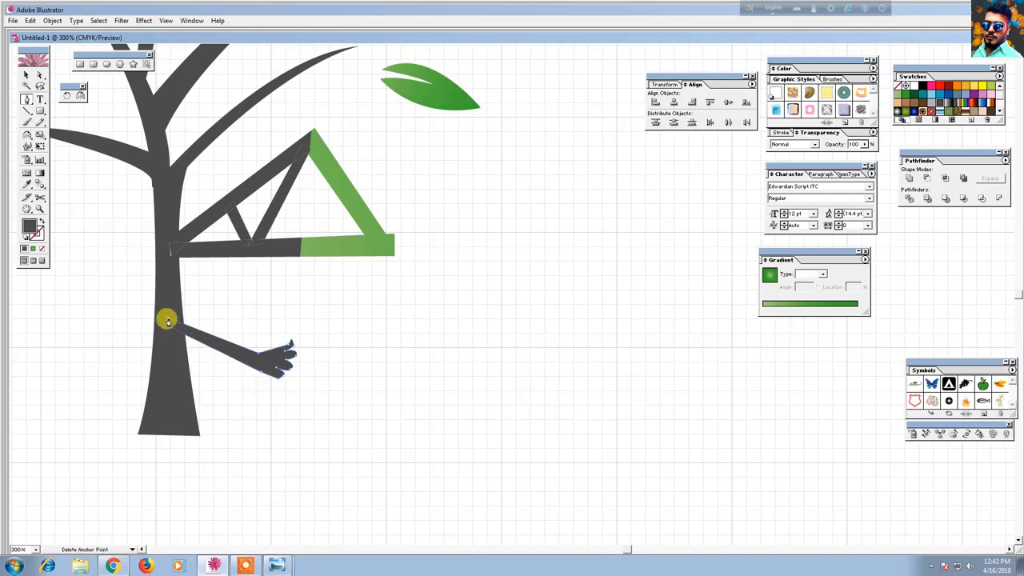
left_click(26, 75)
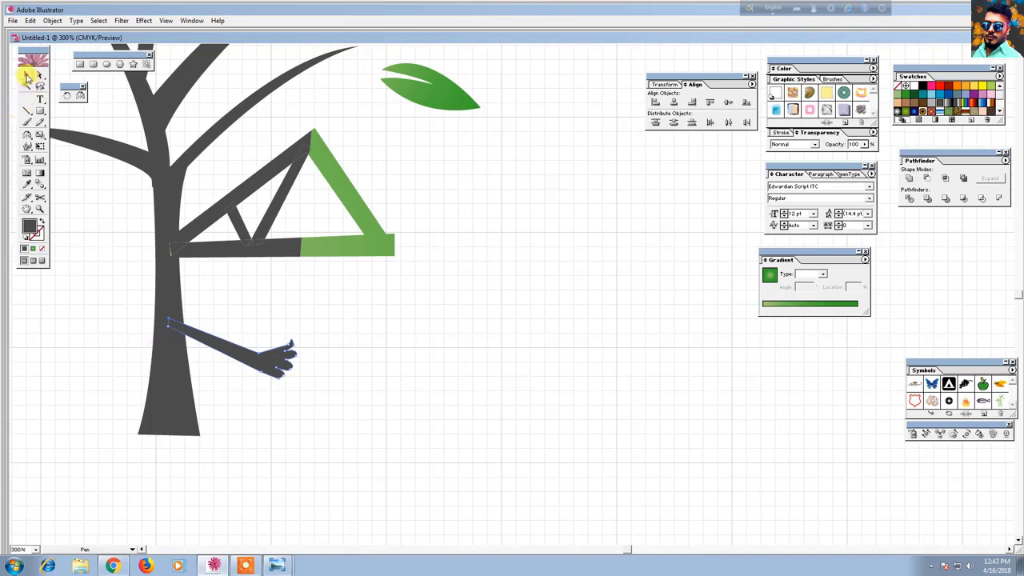
left_click(81, 230)
Create a mirrored copy of the arm with the Reflect tool, slanting upward away from the trunk with the hands overlapping.
left_click(213, 347)
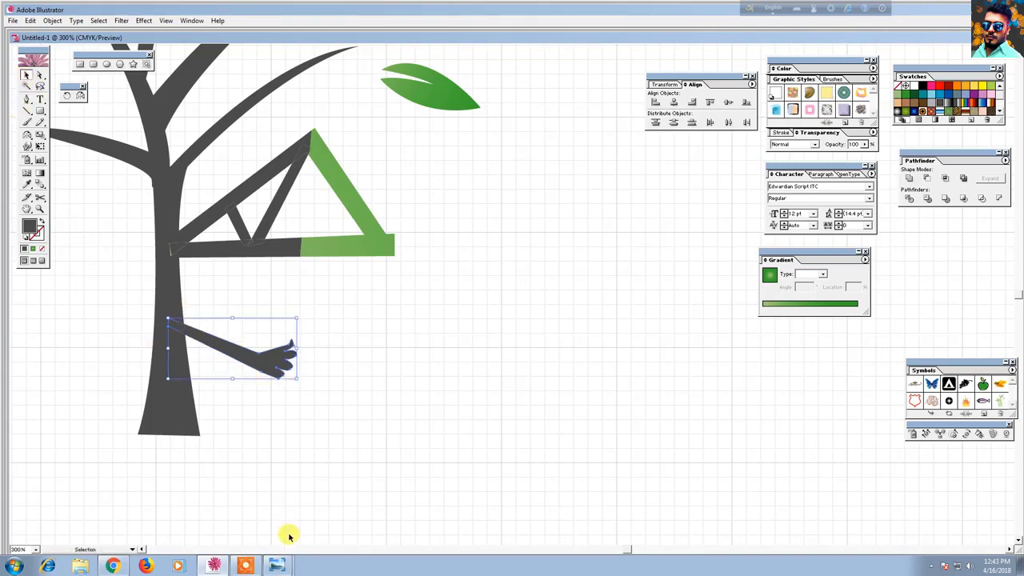
left_click(80, 95)
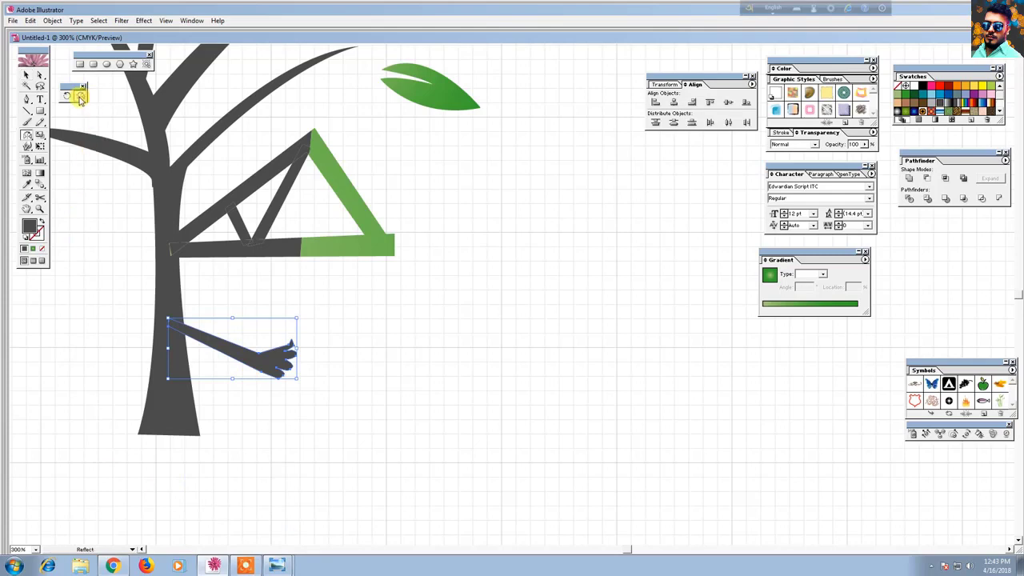
left_click(265, 350)
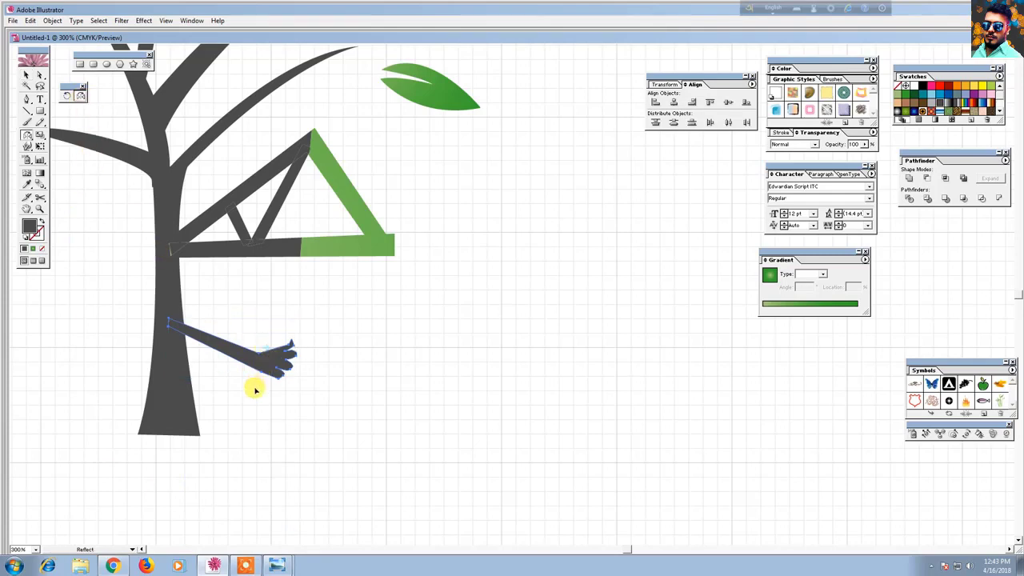
left_click_drag(251, 361, 350, 423)
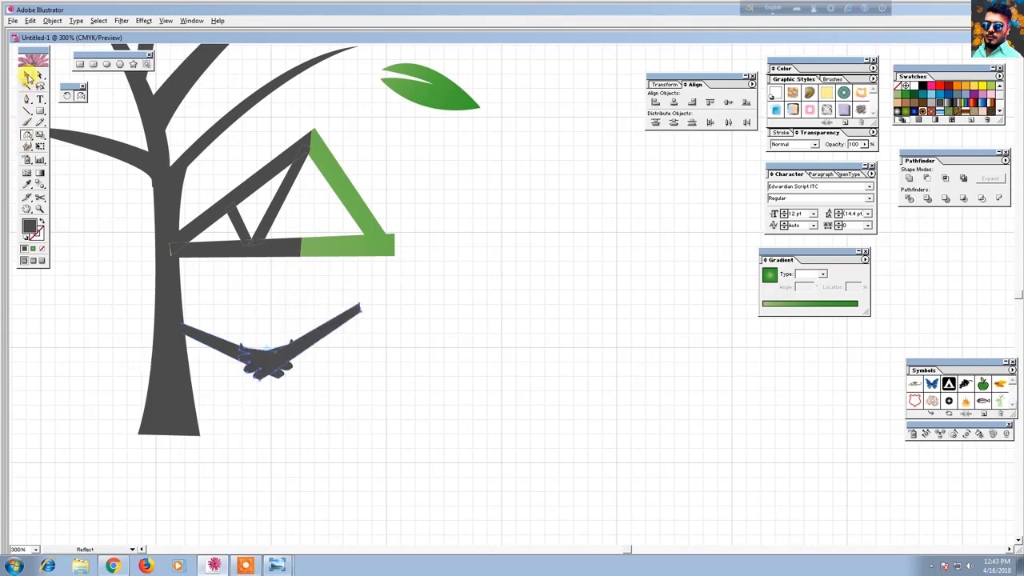
left_click(26, 75)
Shift the mirrored arm slightly down and away from the trunk so the two hands meet in a handshake.
left_click(89, 252)
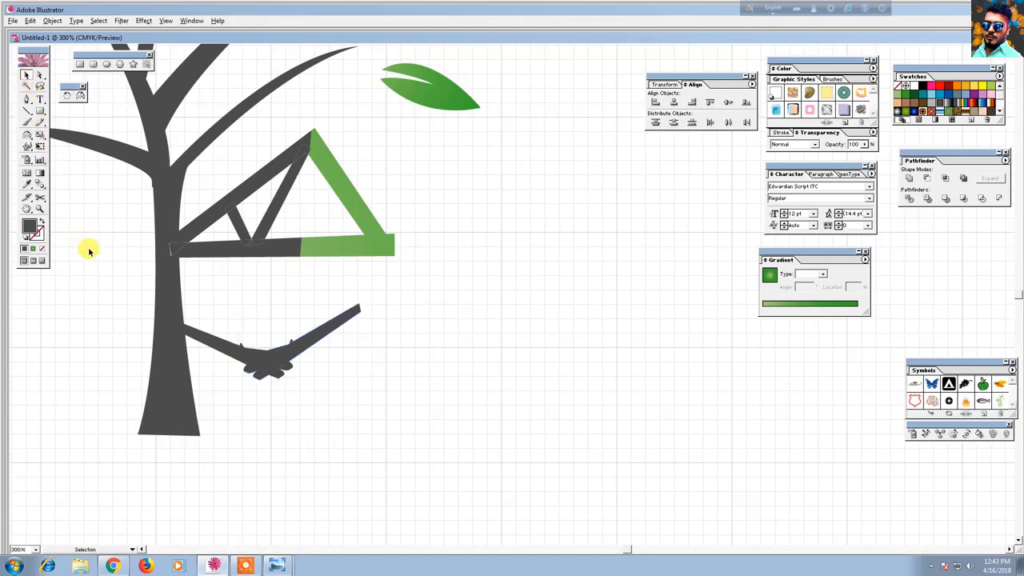
mouse_move(311, 338)
left_mouse_down()
mouse_move(328, 340)
mouse_move(316, 348)
mouse_move(327, 358)
mouse_move(325, 351)
left_mouse_up()
left_click(311, 420)
left_click(314, 386)
left_click(320, 355)
left_click(313, 405)
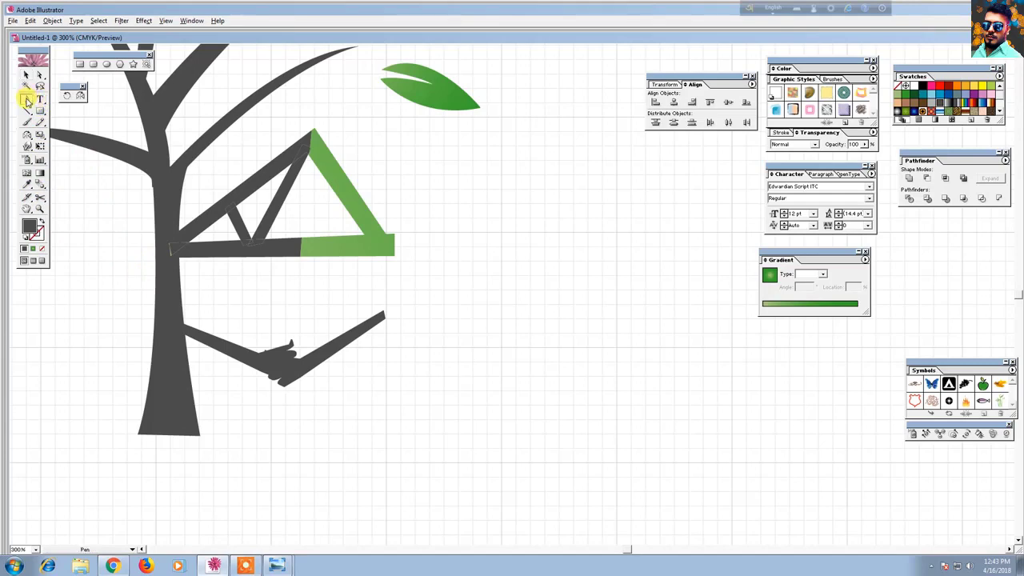
Draw a narrow vertical post with the Pen tool from the beam's green end down to the level of the trunk's base.
left_click(26, 100)
left_click(362, 448)
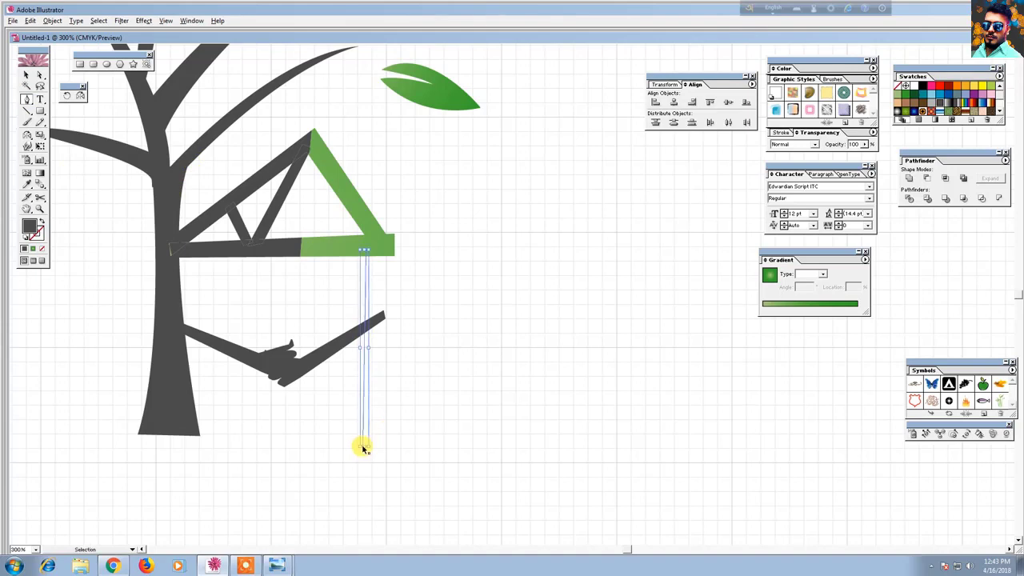
key("ctrl+z")
left_click(362, 440, "shift")
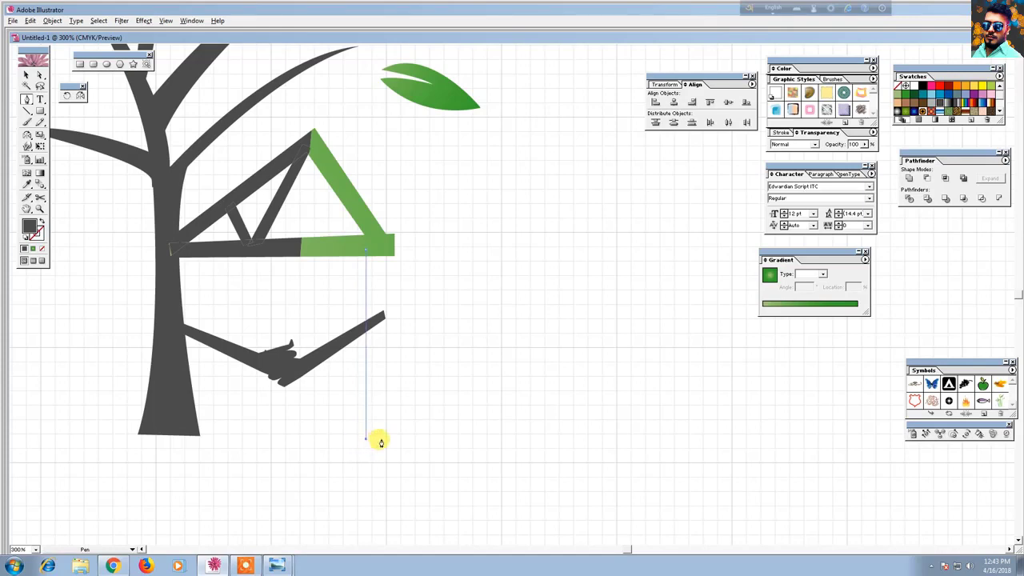
left_click(383, 440)
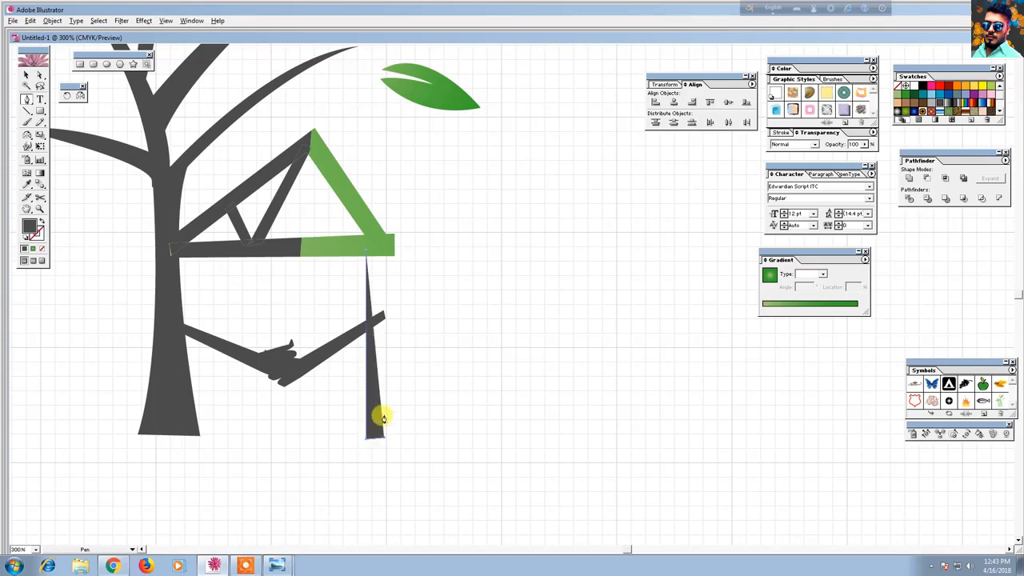
left_click(382, 250)
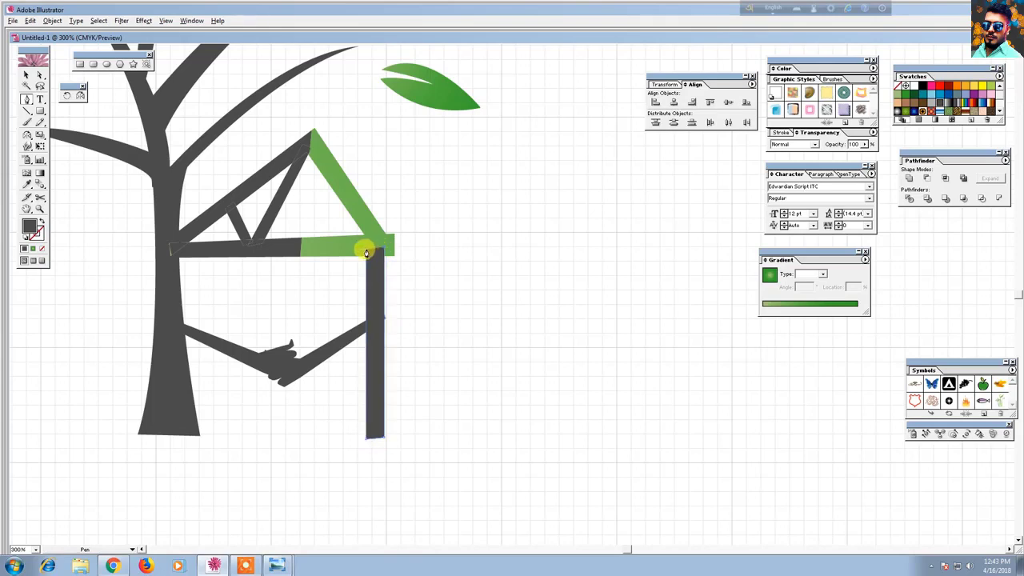
left_click(366, 253)
Fill the post with the beam's green radial gradient using the Eyedropper and deselect it.
left_click(25, 75)
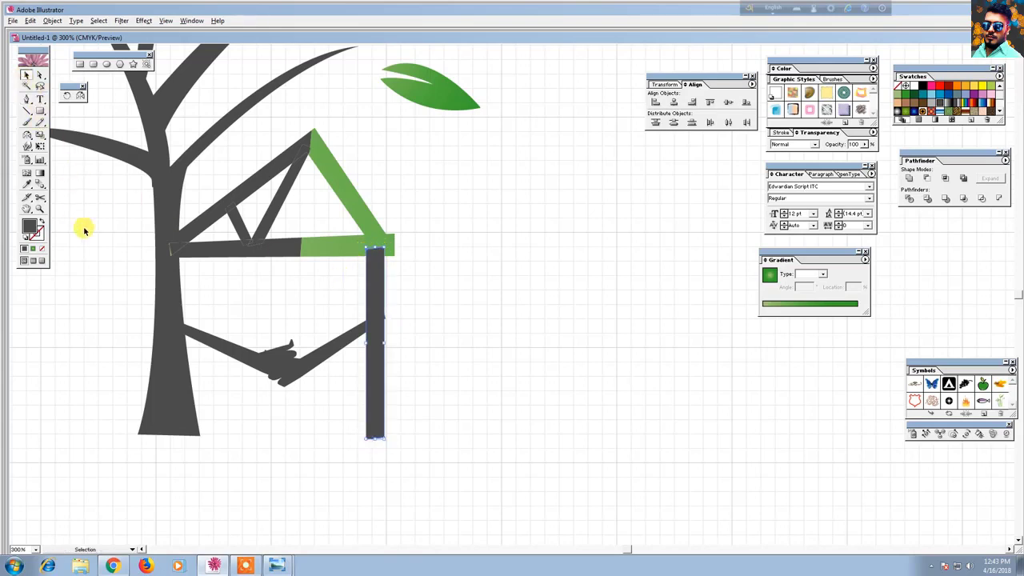
left_click(27, 183)
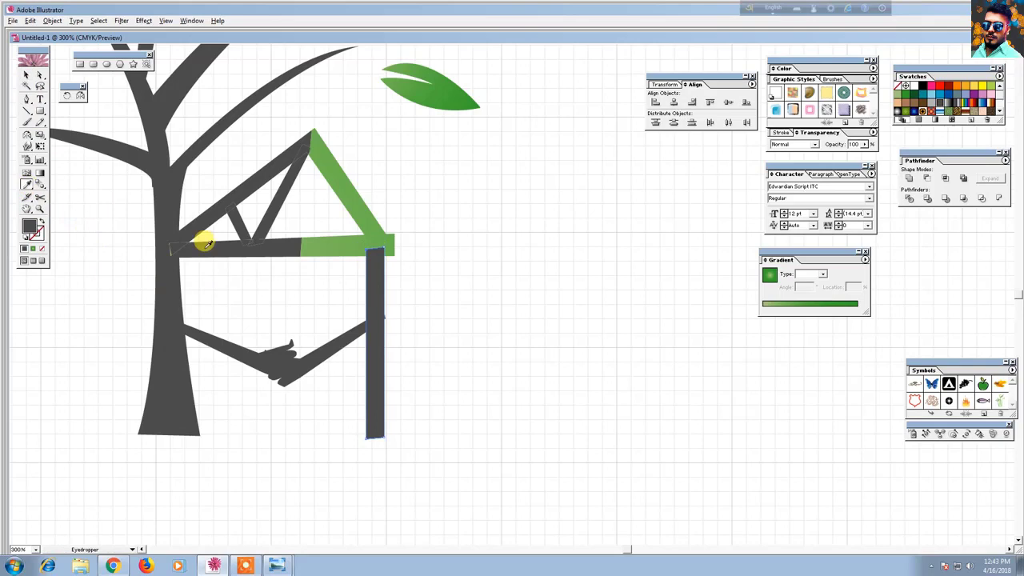
left_click(326, 244)
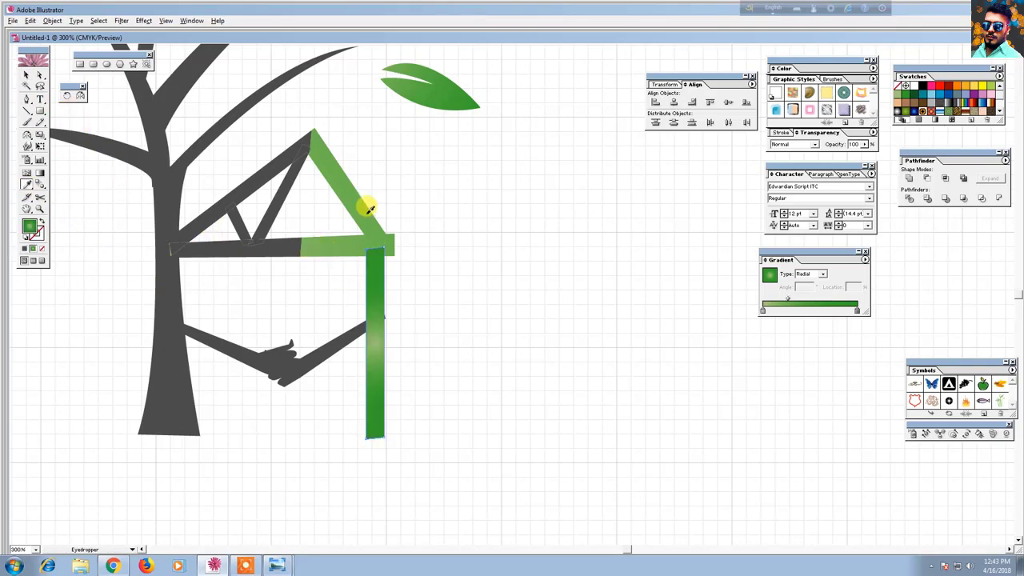
left_click(26, 75)
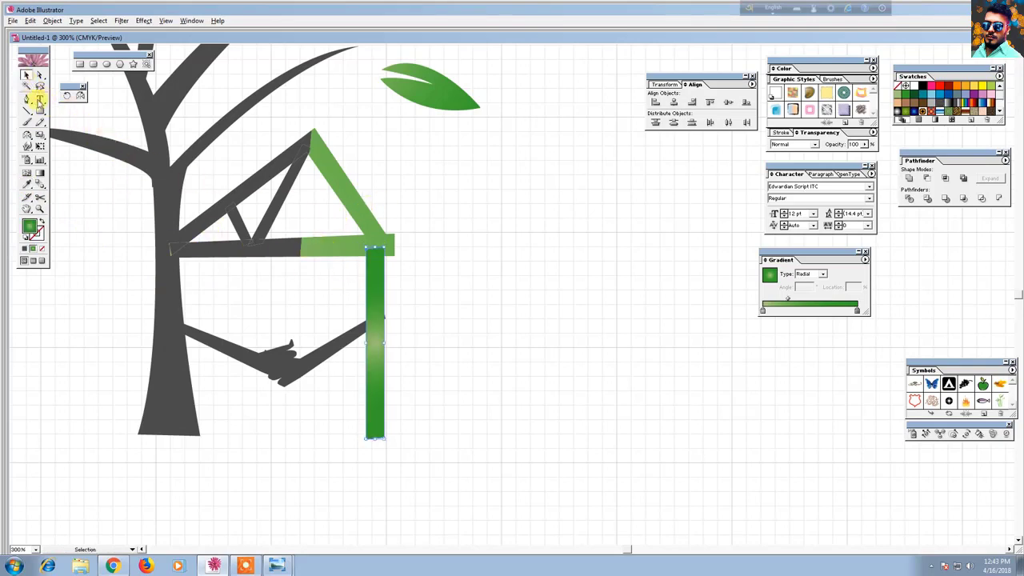
left_click(467, 393)
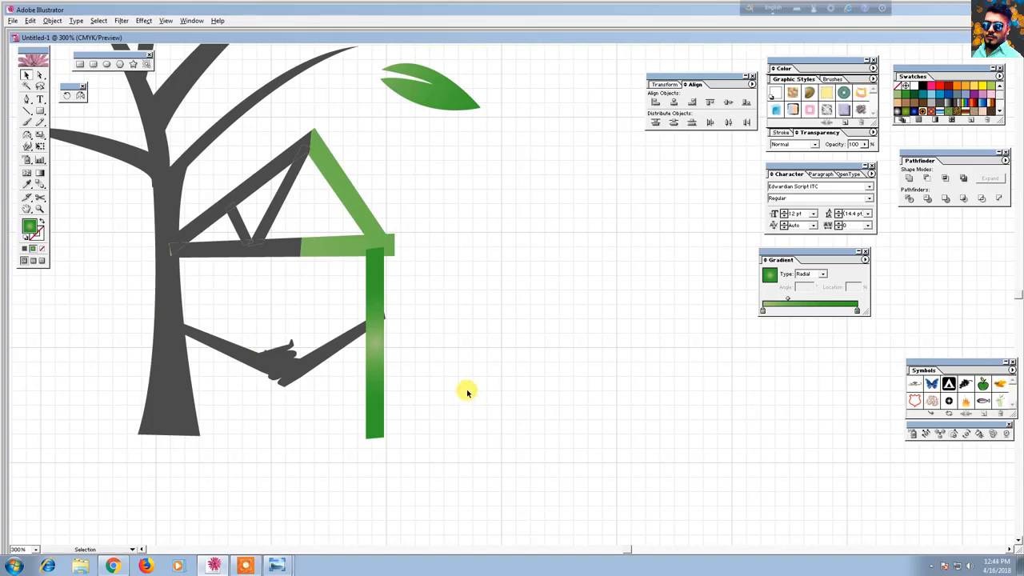
Send the green post to the back, behind the beam and the mirrored arm, and deselect it.
right_click(373, 397)
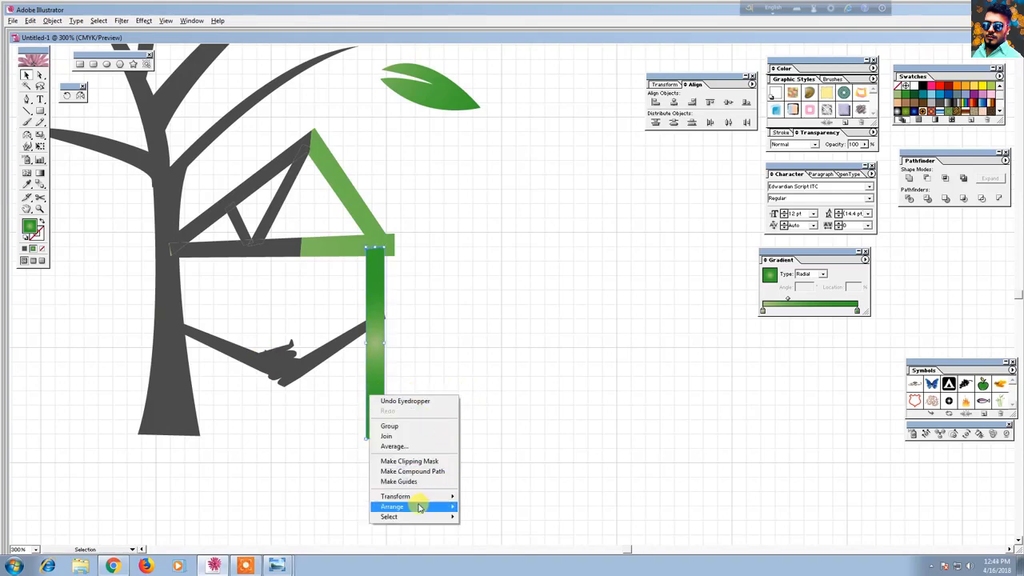
mouse_move(424, 507)
left_click(475, 537)
left_click(459, 455)
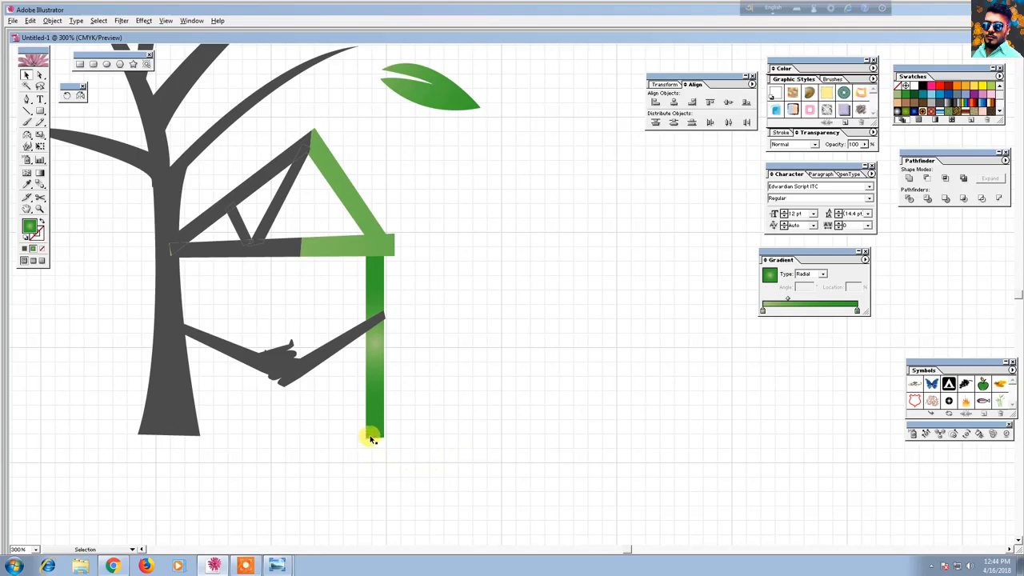
Fill the mirrored arm on the post's side with the beam's green radial gradient using the Eyedropper.
left_click(339, 348)
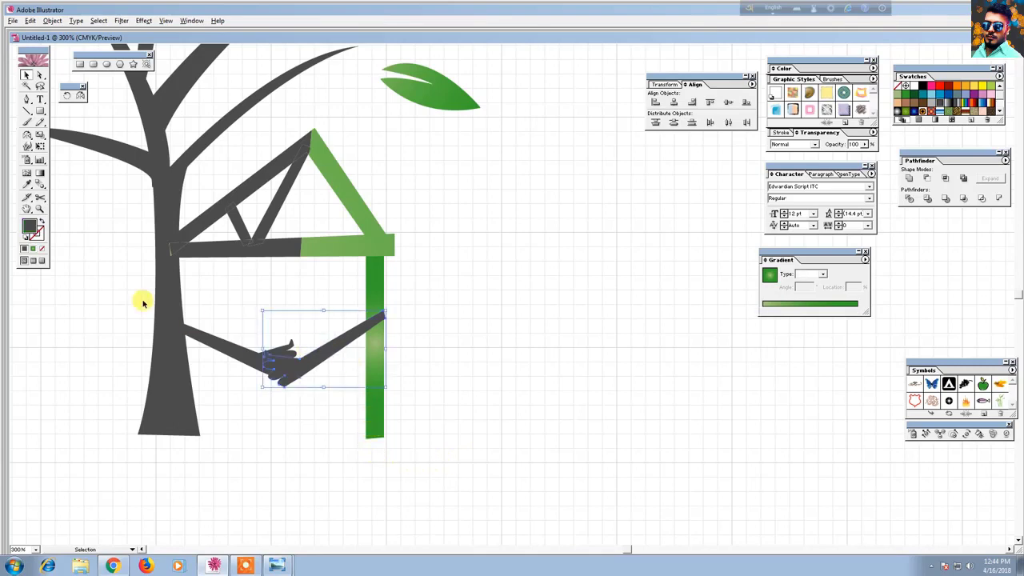
left_click(27, 186)
left_click(336, 237)
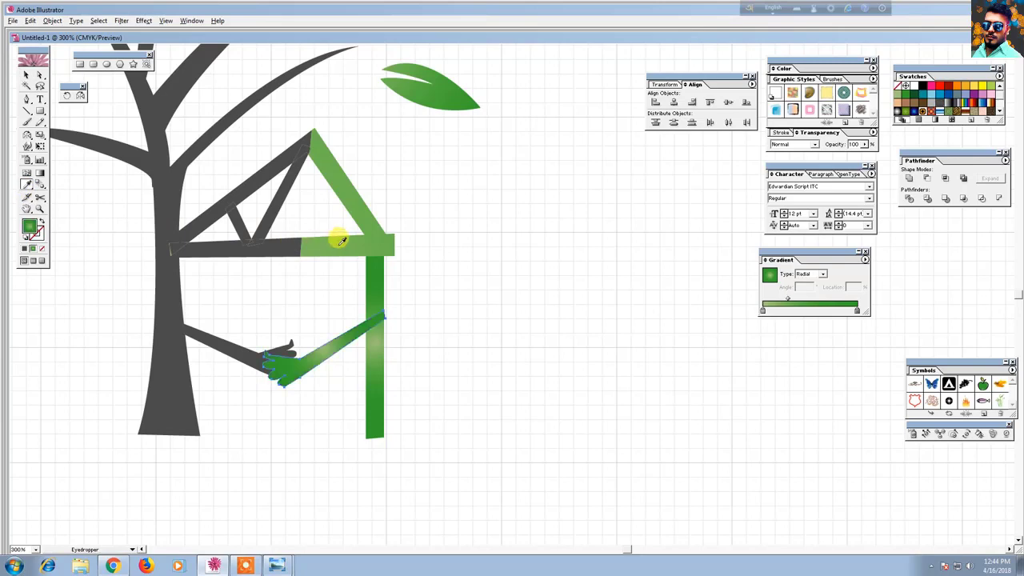
left_click(27, 100)
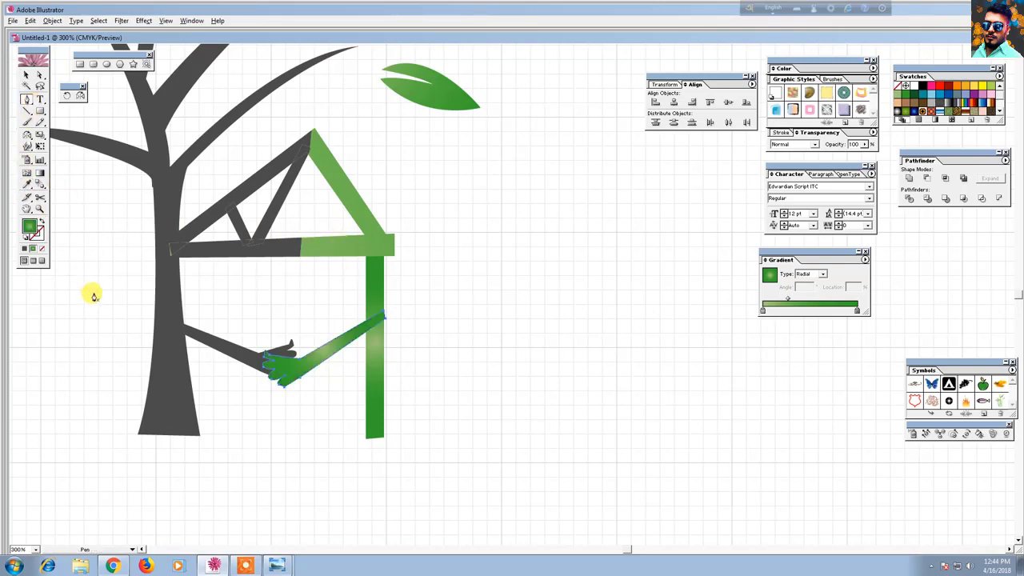
left_click(314, 422)
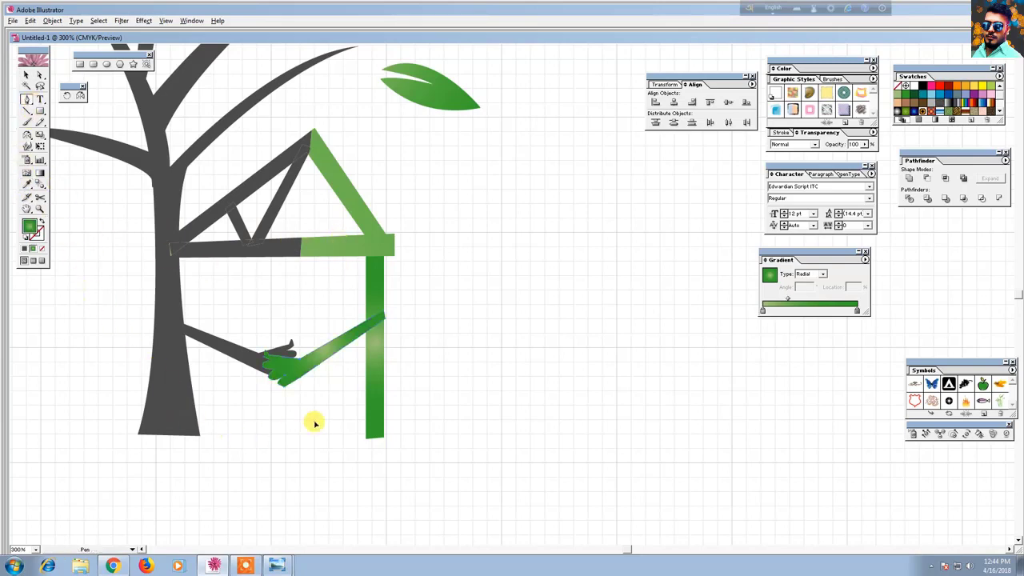
left_click(252, 362)
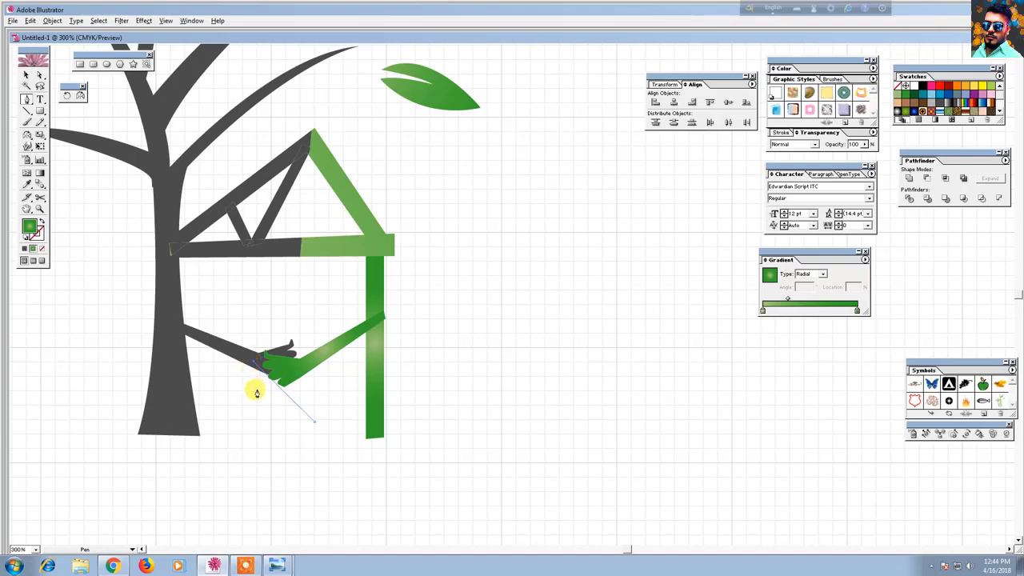
key("z")
key("ctrl+z")
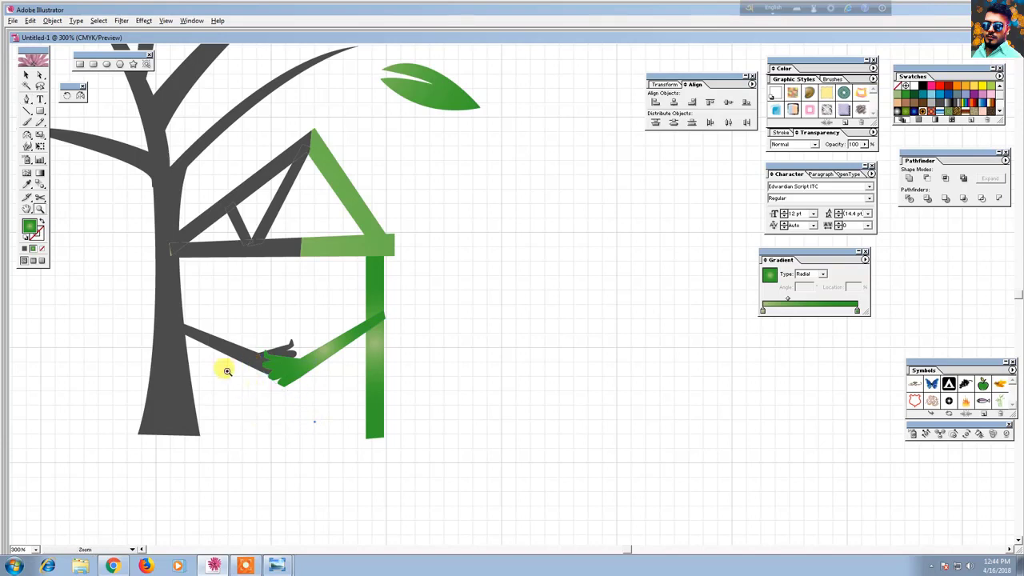
key("ctrl+z")
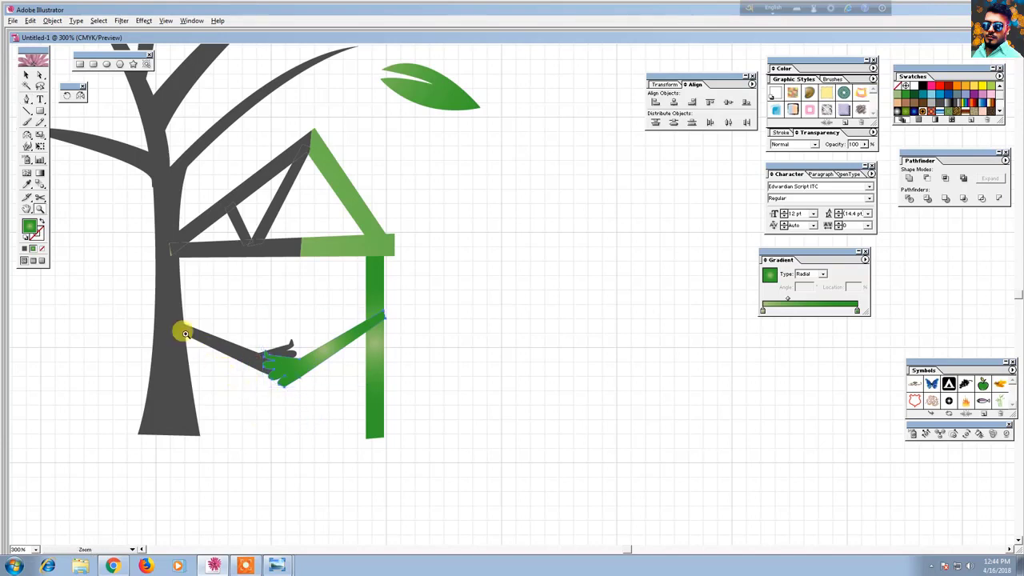
Bring the dark grey arm attached to the trunk to the front, so its hand overlaps the green one, and deselect it.
left_click(31, 77)
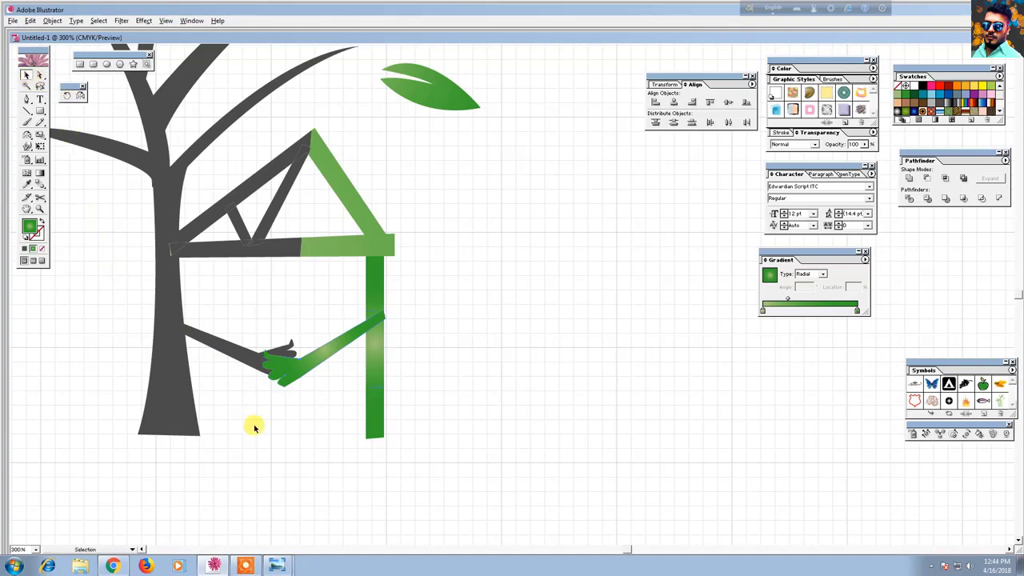
left_click(254, 361)
right_click(255, 360)
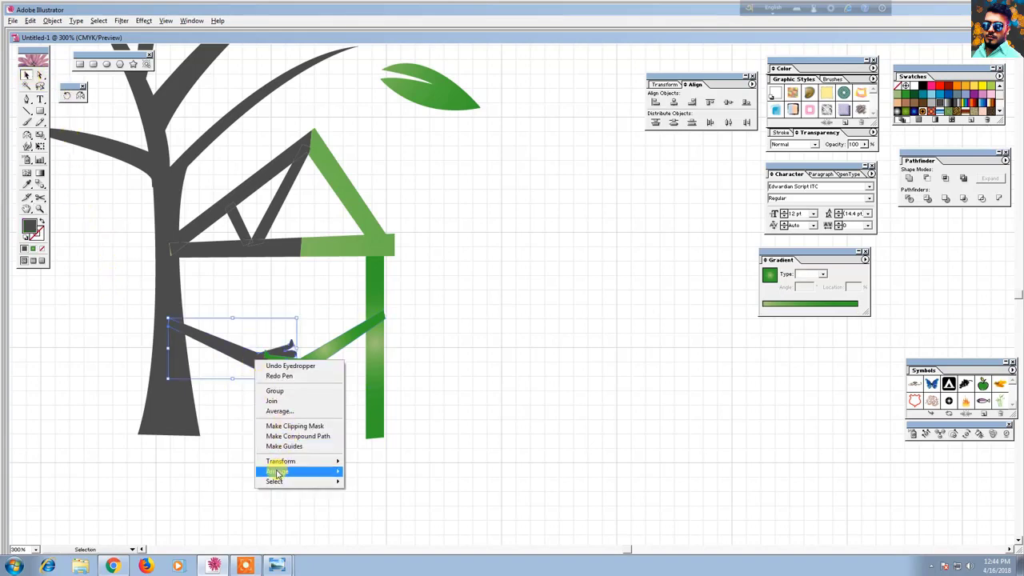
mouse_move(304, 471)
left_click(356, 475)
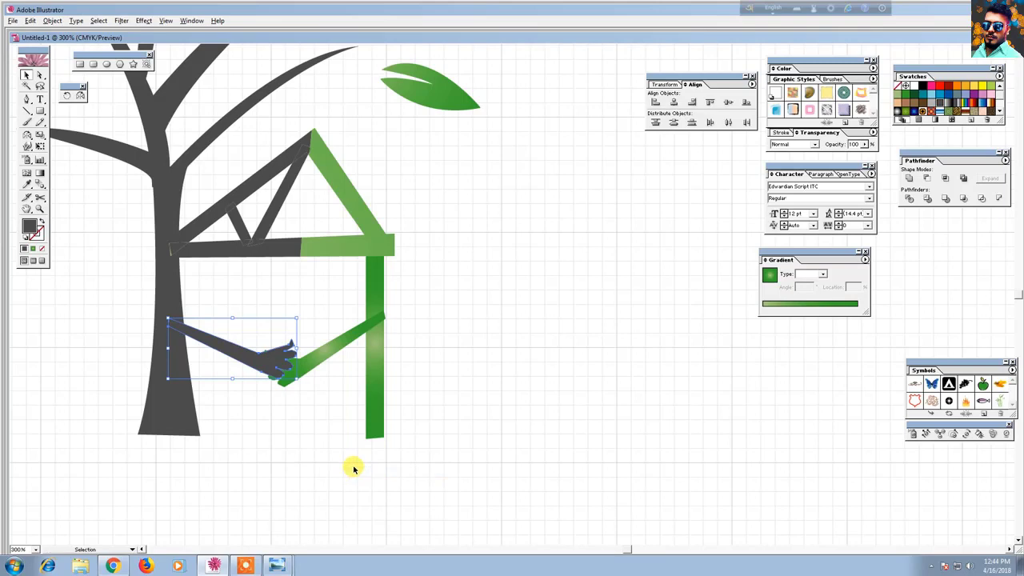
left_click(355, 469)
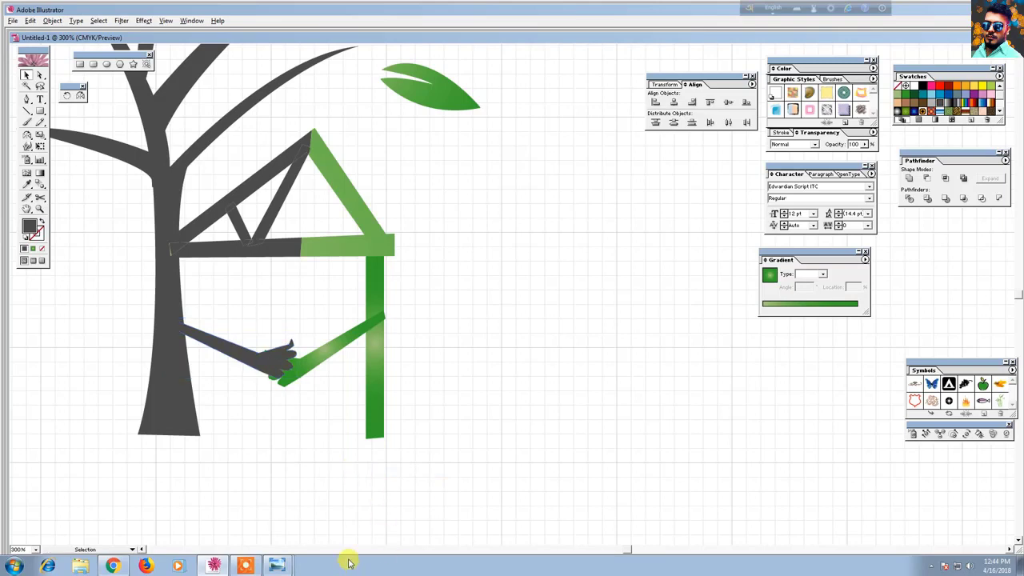
Draw a long, thin dark grey ground shape with a curved top edge and pointed ends beneath the tree using the Pen tool, and deselect it.
key("ctrl+minus")
key("ctrl+minus")
key("ctrl+minus")
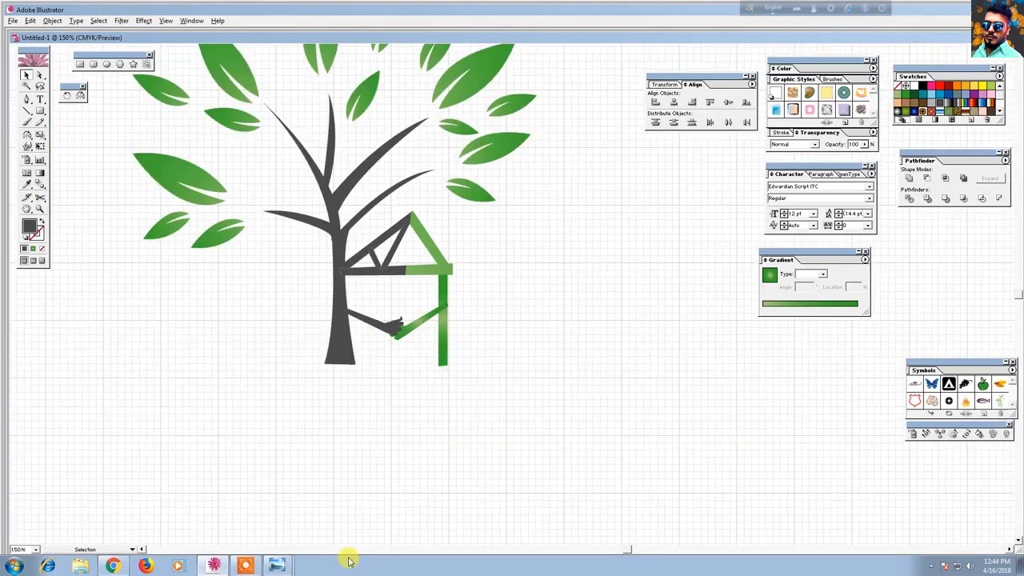
left_click_drag(492, 411, 394, 413)
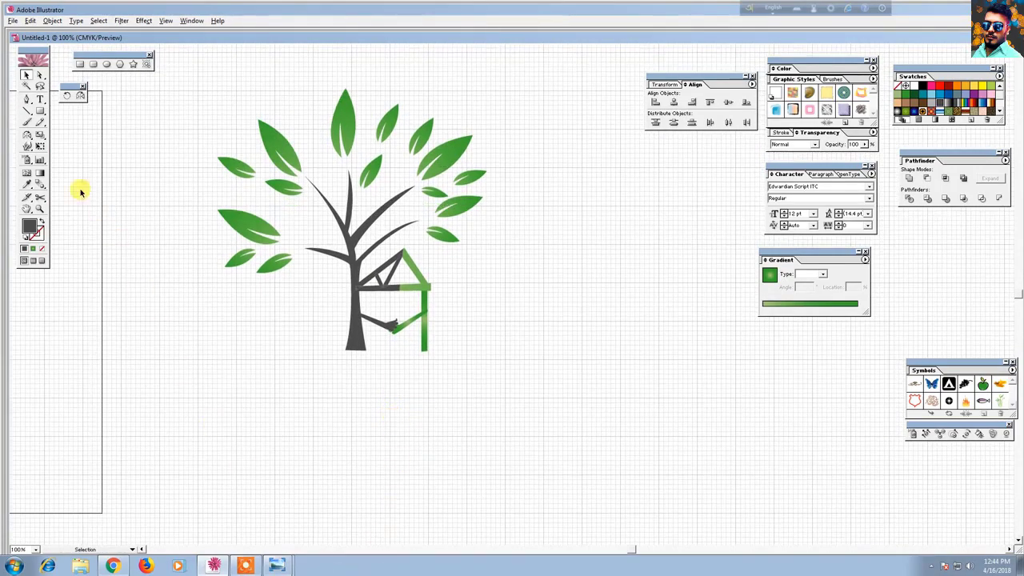
left_click(27, 101)
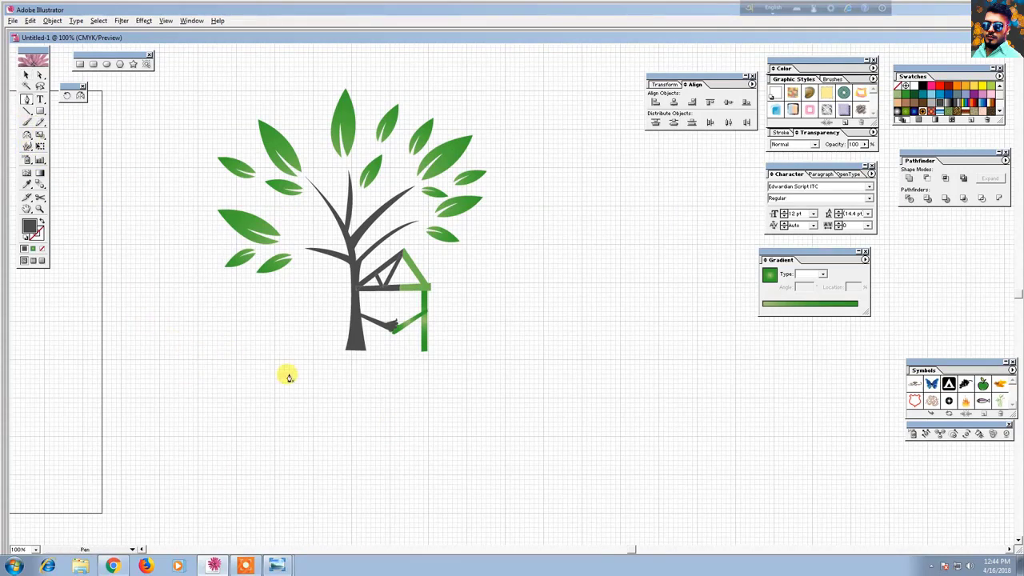
left_click(254, 353)
left_click_drag(651, 369, 844, 411)
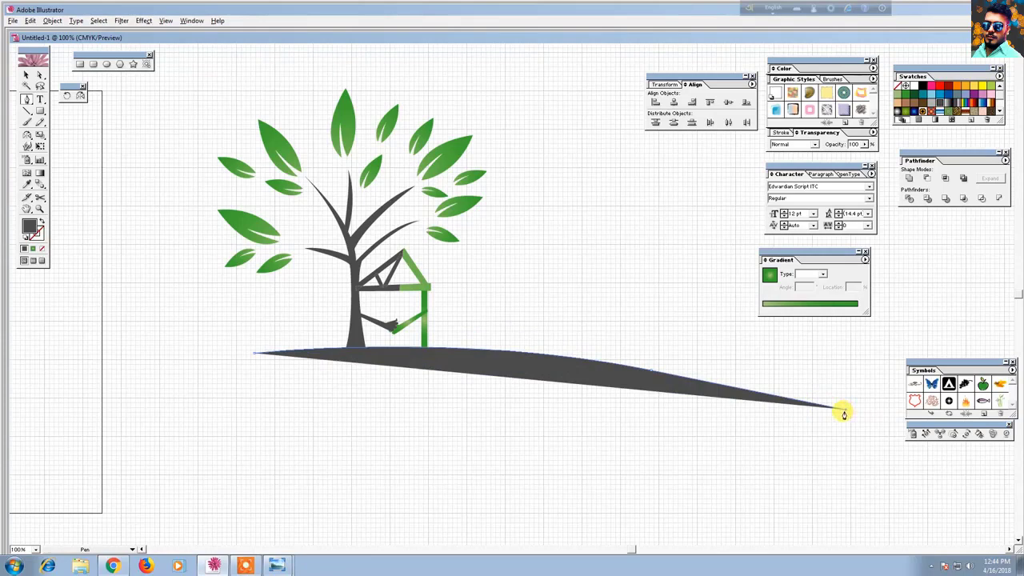
left_click(634, 379)
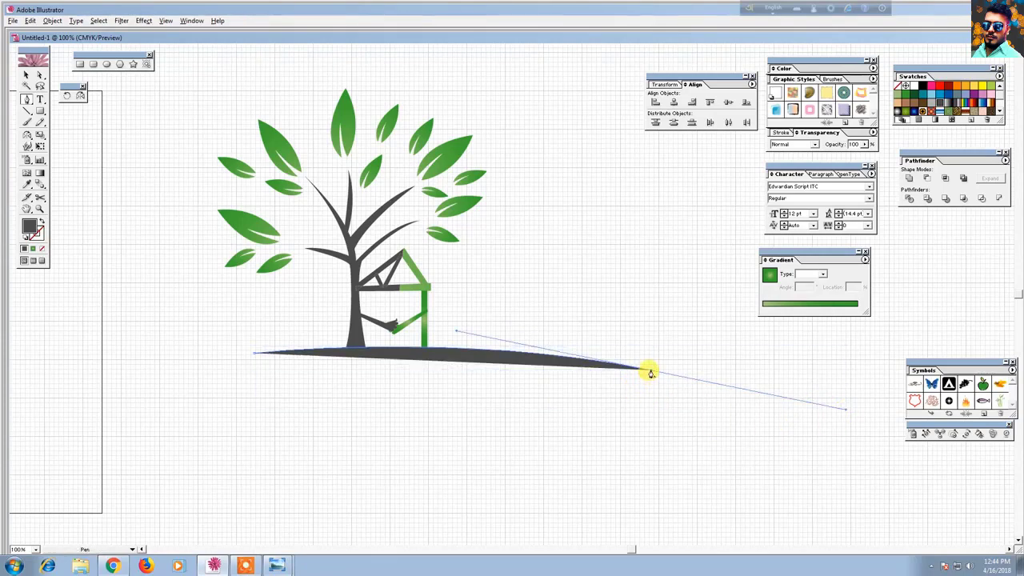
left_click(651, 371)
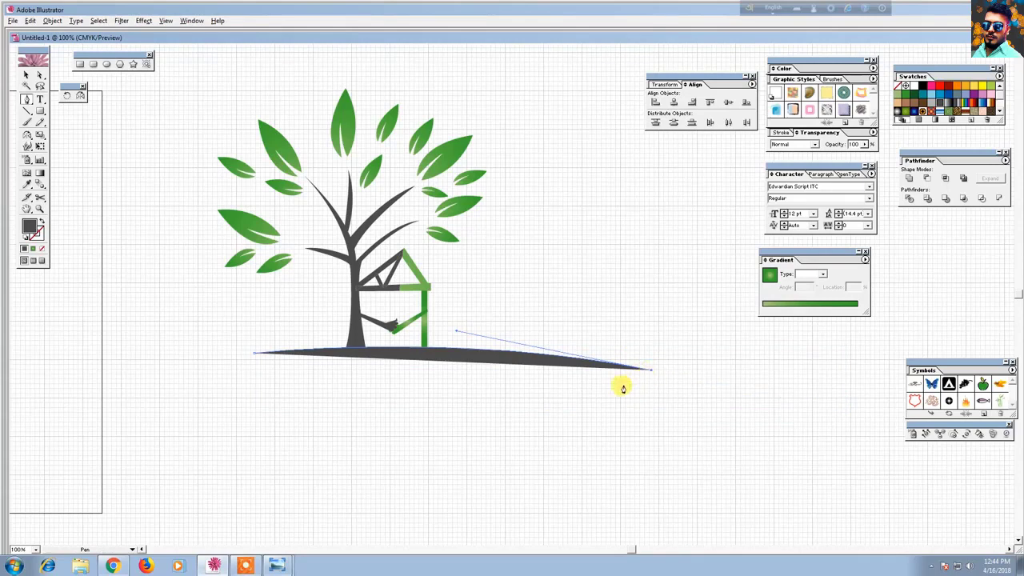
left_click(252, 355)
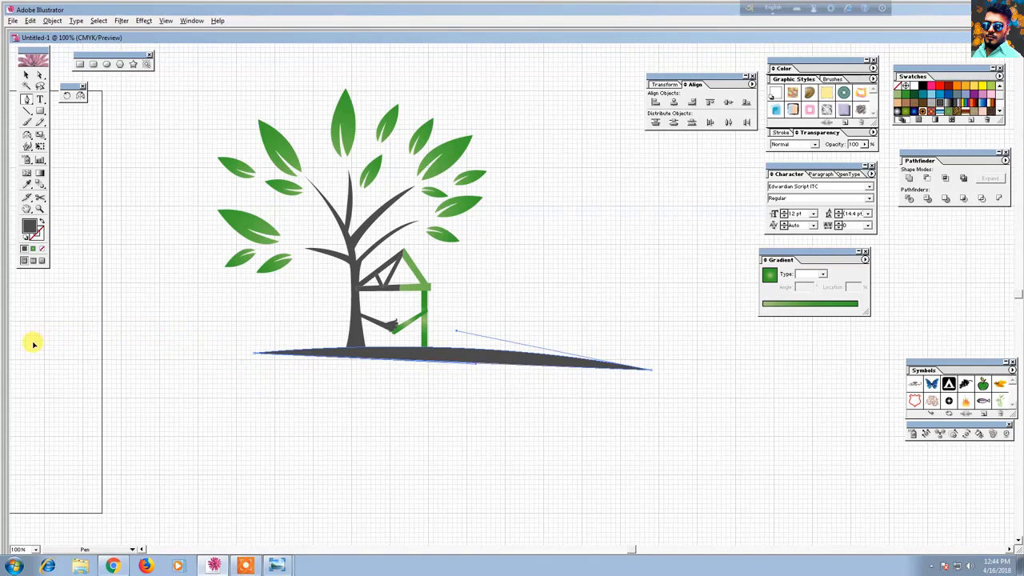
left_click(25, 76)
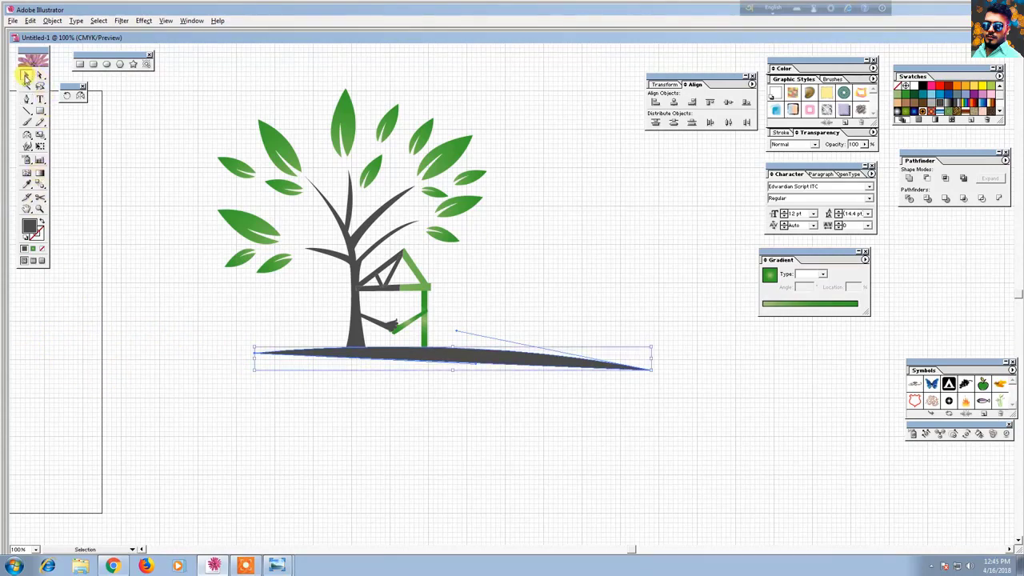
left_click(210, 382)
Move the ground shape under the trunk and post and scale it down proportionally to about the canopy's width.
left_click_drag(557, 361, 469, 360)
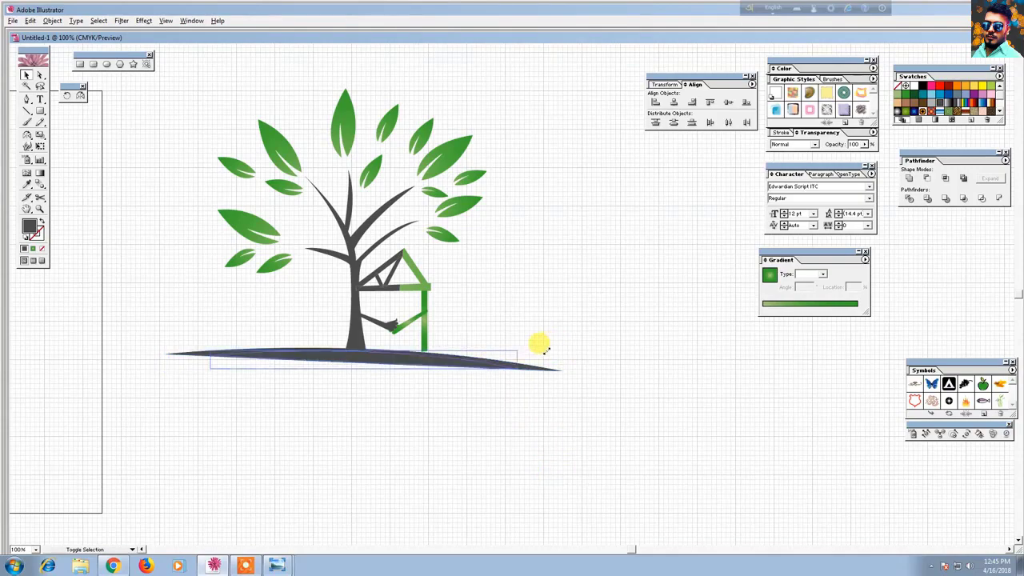
left_click_drag(532, 347, 497, 351)
left_click(498, 411)
left_click_drag(407, 369, 414, 358)
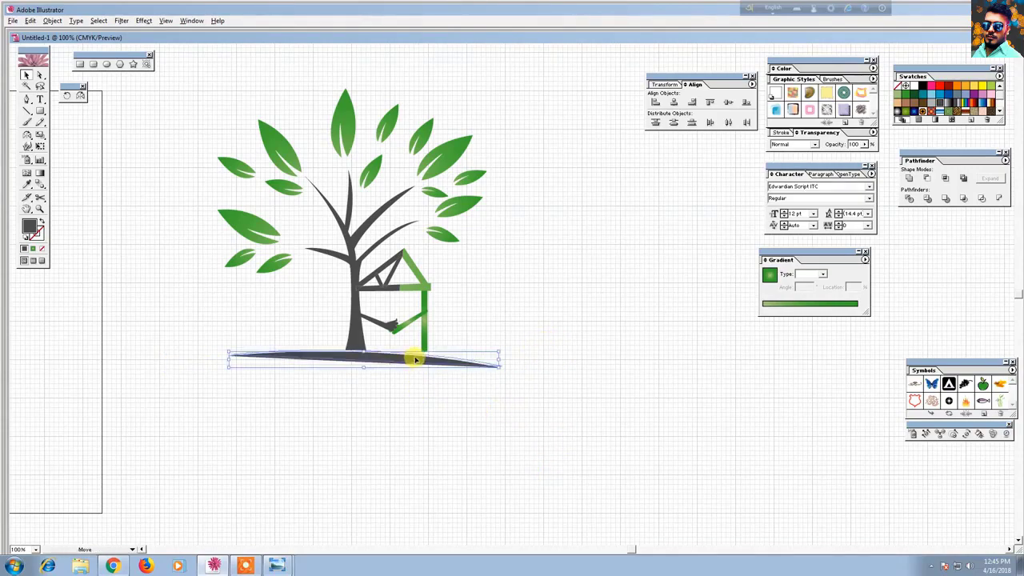
left_click(418, 384)
Narrow the ground shape from its end beyond the post, nudge it up slightly, and deselect it.
scroll(402, 408, "up", 3)
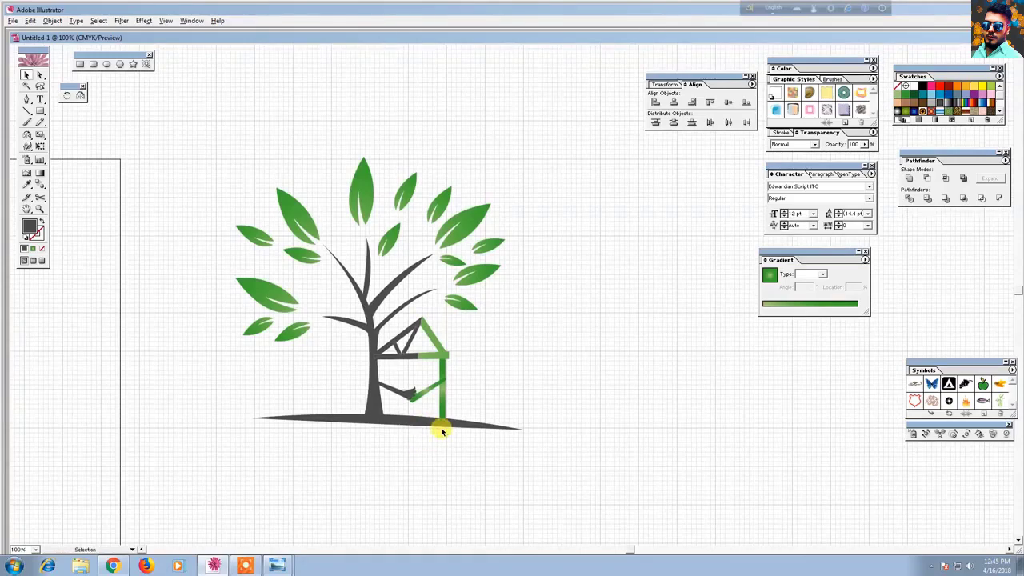
left_click(496, 430)
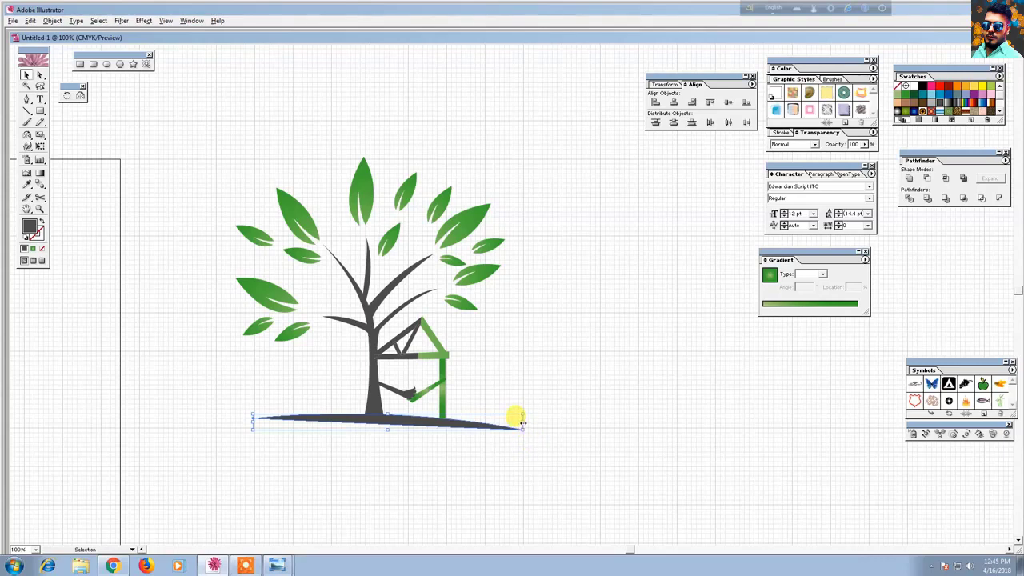
left_click_drag(522, 423, 495, 420)
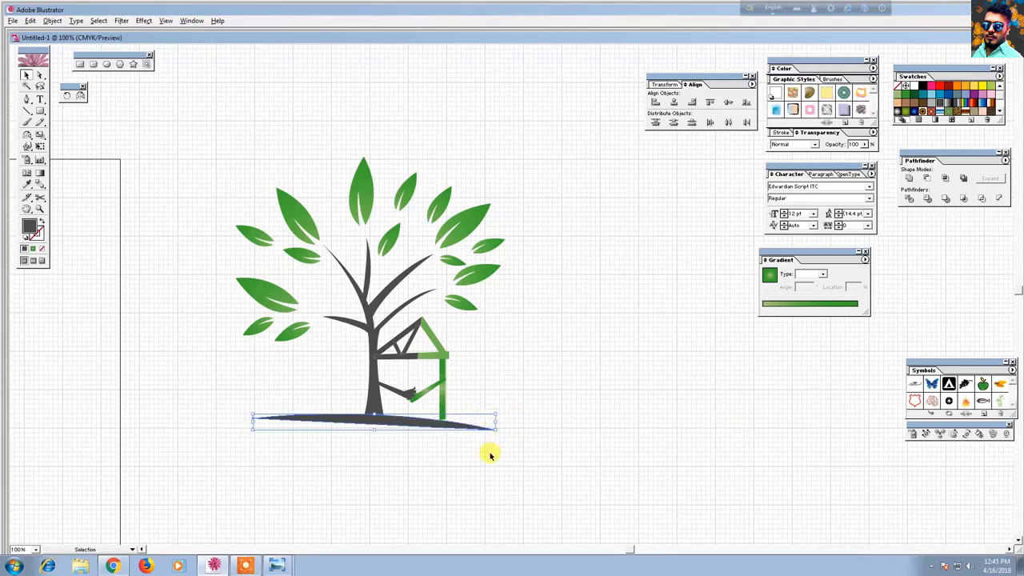
left_click(446, 433)
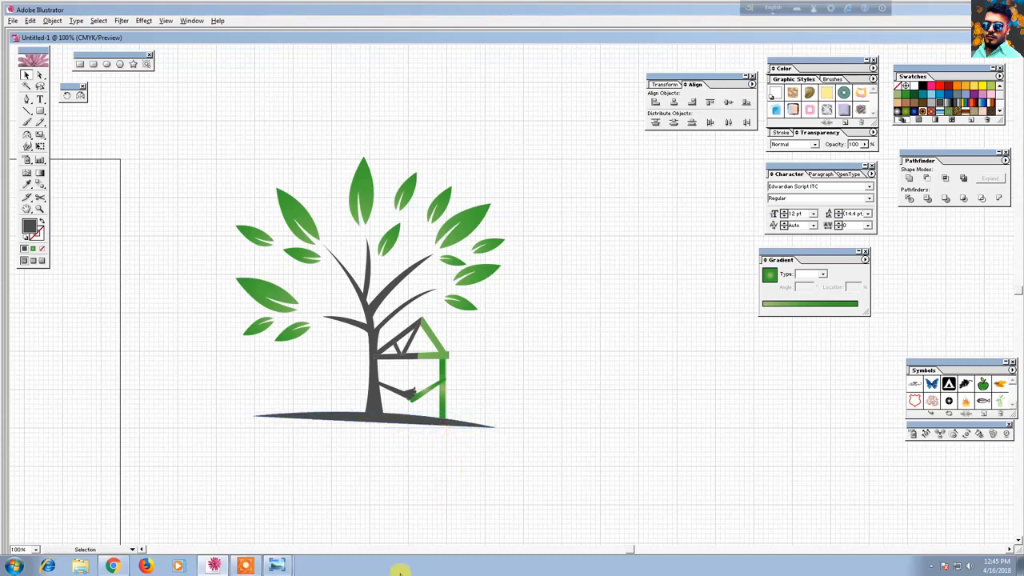
key("ctrl+plus")
key("ctrl+plus")
left_click_drag(306, 498, 366, 407)
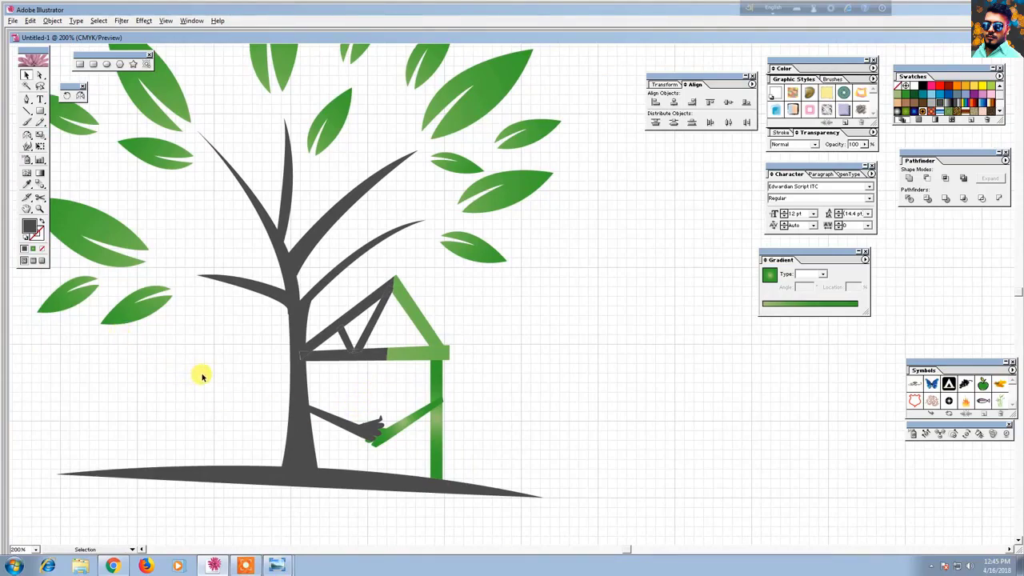
key("ctrl+minus")
key("ctrl+minus")
Draw a dark grey square about 3 in wide on the empty area beside the tree, keeping it selected.
left_click_drag(231, 392, 322, 359)
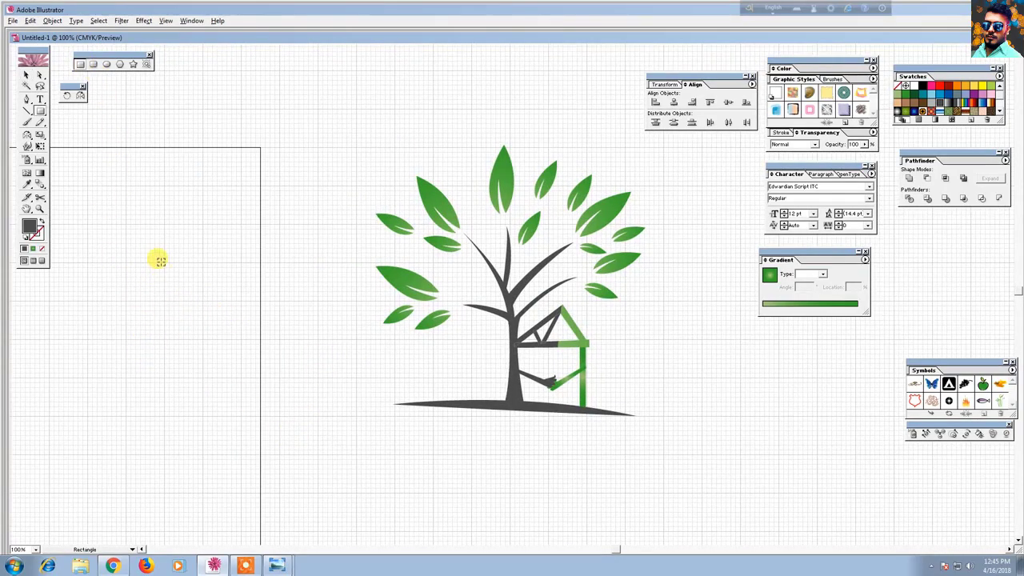
mouse_move(160, 260)
left_mouse_down()
mouse_move(192, 315)
mouse_move(218, 319)
left_mouse_up()
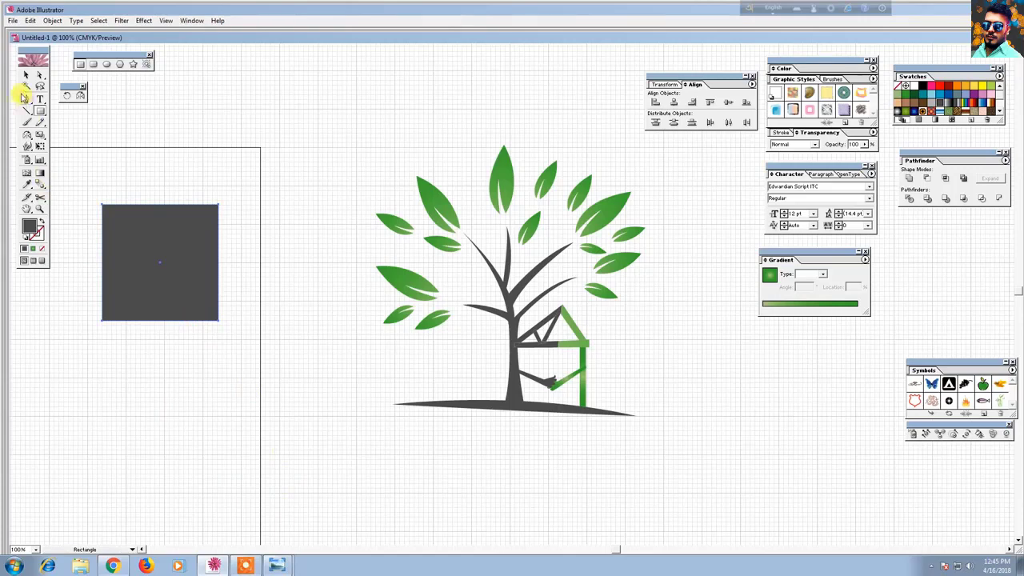
left_click(26, 74)
left_click(140, 248)
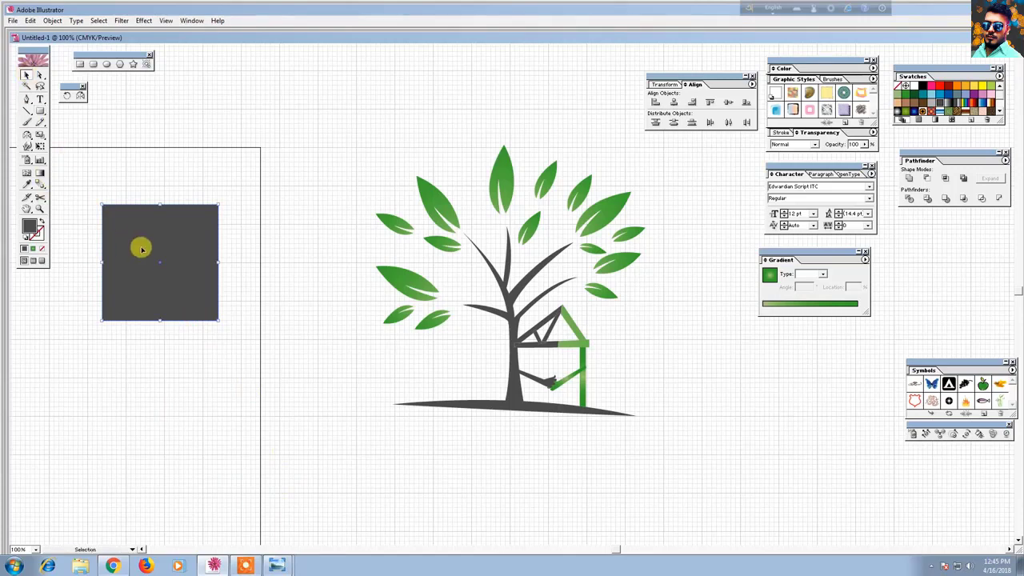
Split the dark grey square into a grid of 2 rows and 2 columns with 0.17 in gutters, and deselect it.
left_click(50, 20)
mouse_move(83, 198)
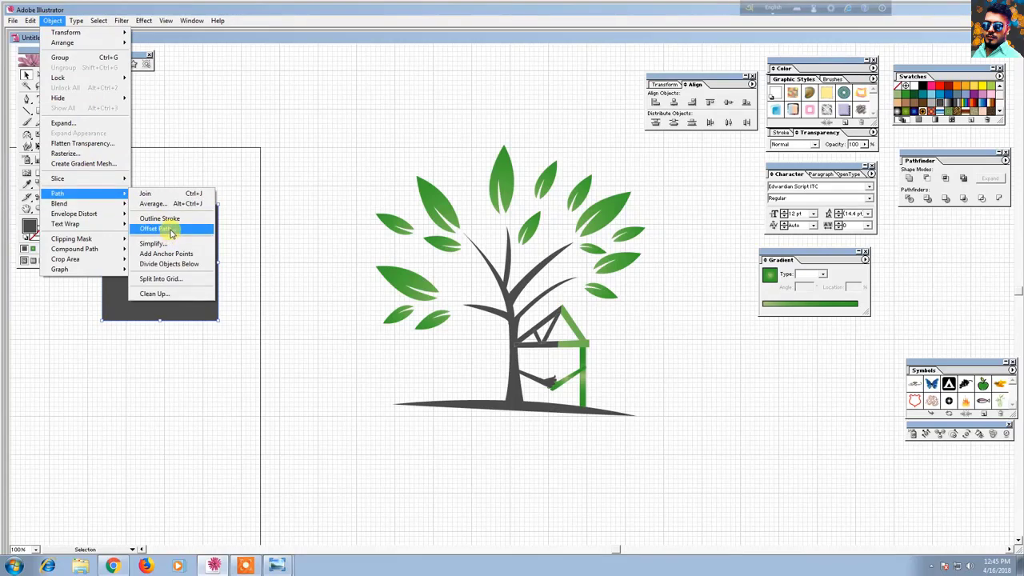
left_click(183, 279)
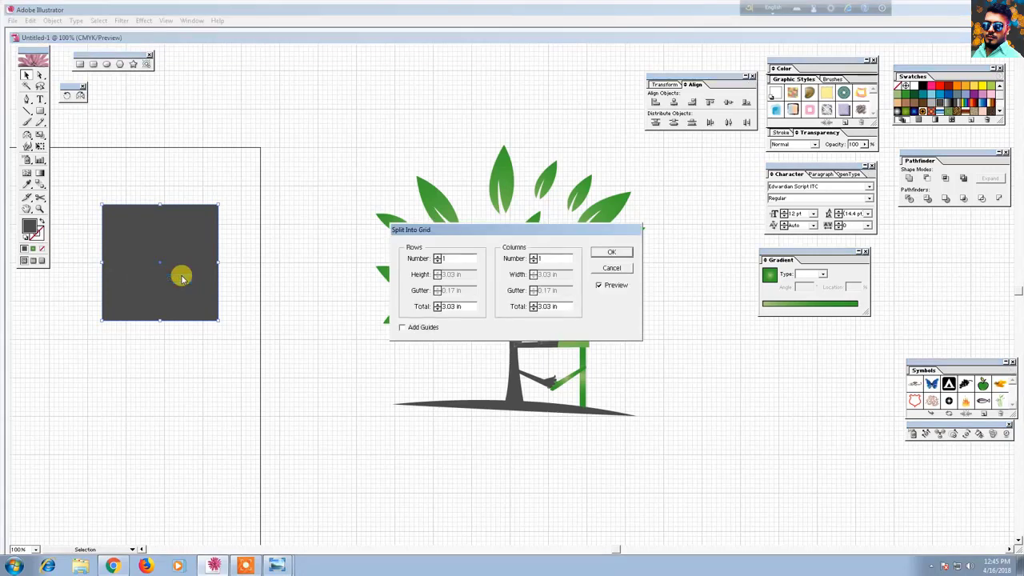
left_click(437, 256)
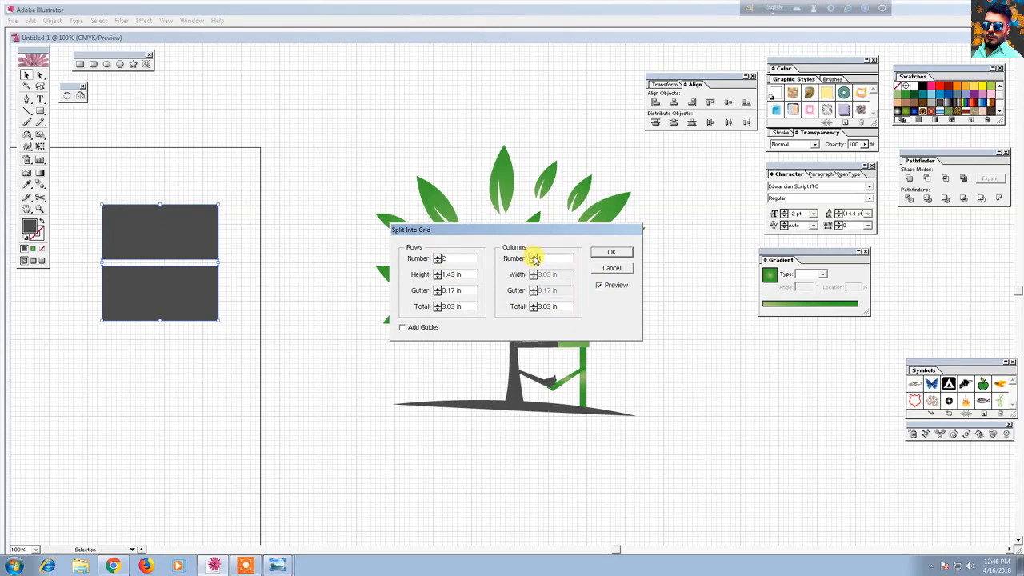
left_click(533, 257)
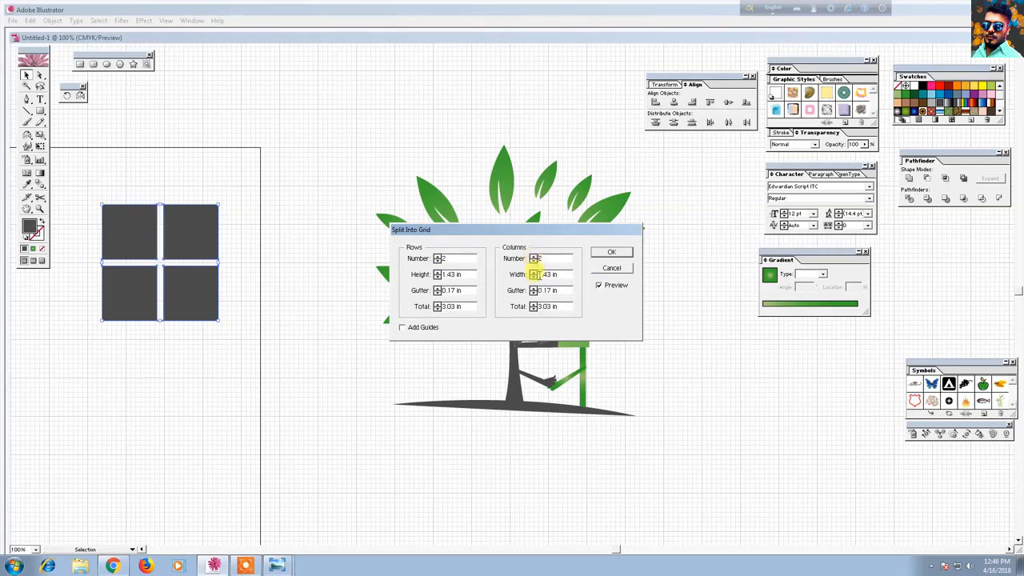
left_click(608, 253)
left_click(251, 318)
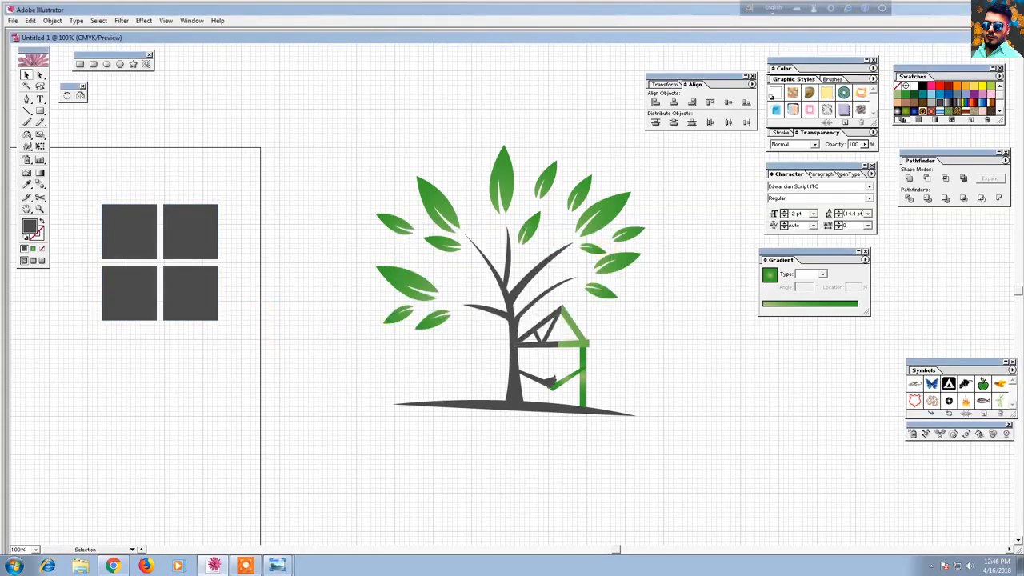
Apply the leaf's green radial gradient to the two upper window panes with the Eyedropper, and deselect them.
left_click(27, 77)
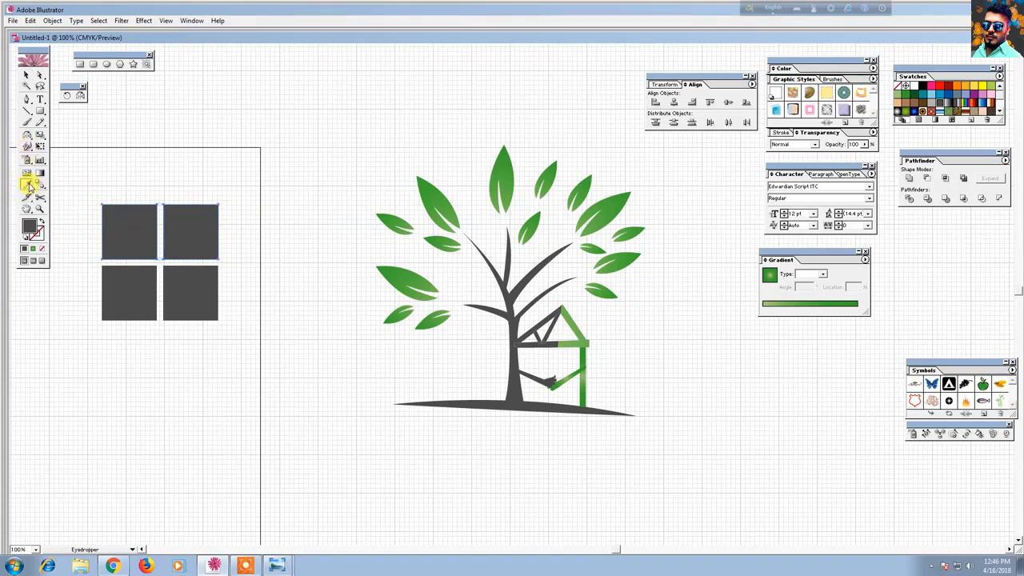
left_click(500, 172)
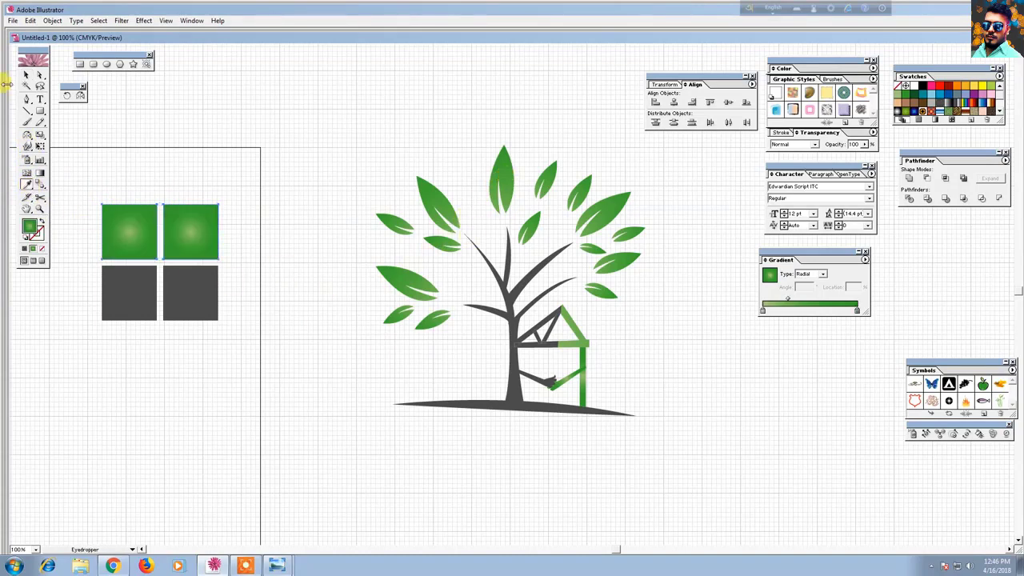
left_click(26, 77)
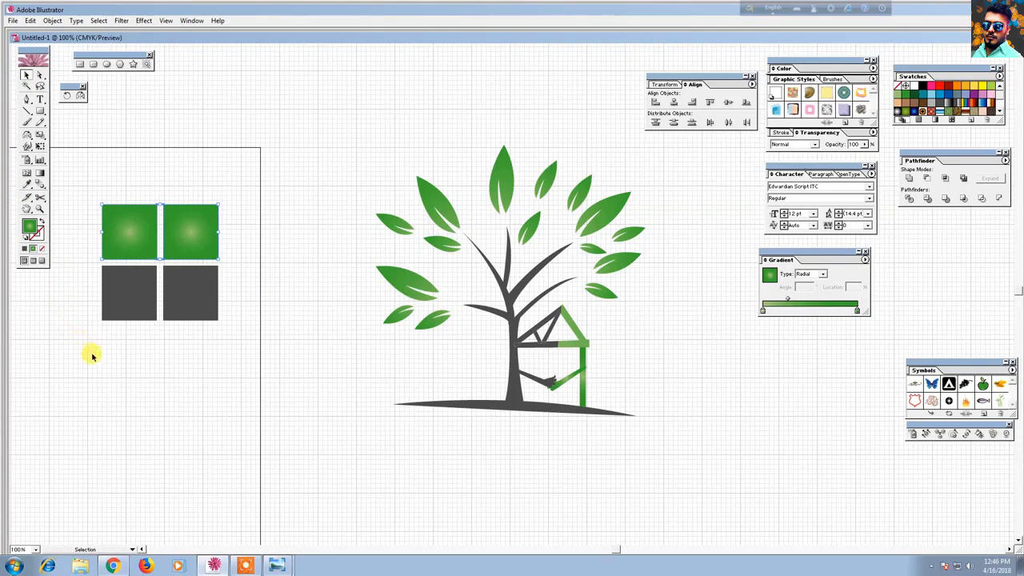
left_click(120, 373)
Group the four window panes, scale the group down proportionally to about a quarter of its width, and deselect it.
left_click_drag(101, 208, 204, 292)
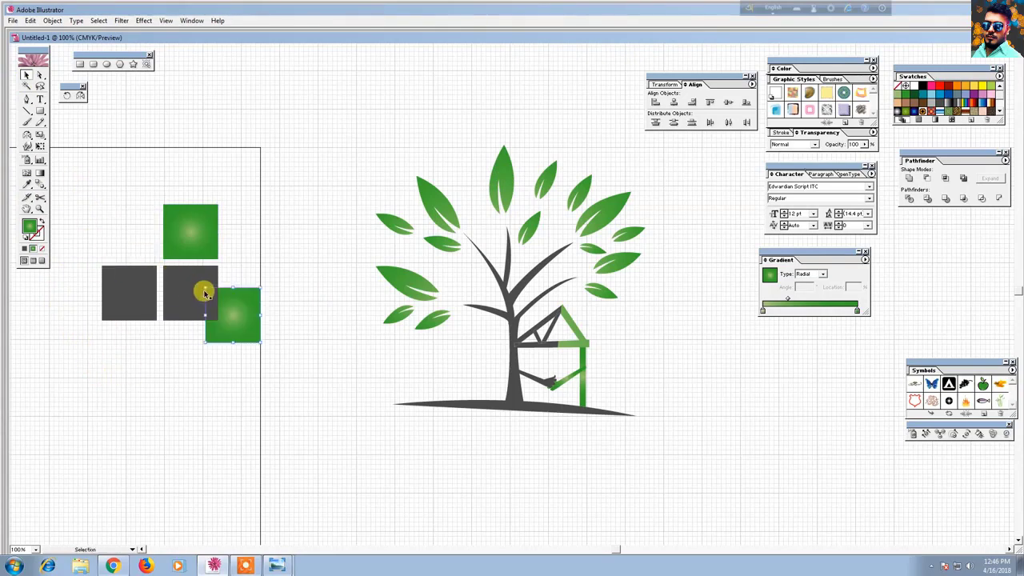
key("ctrl+z")
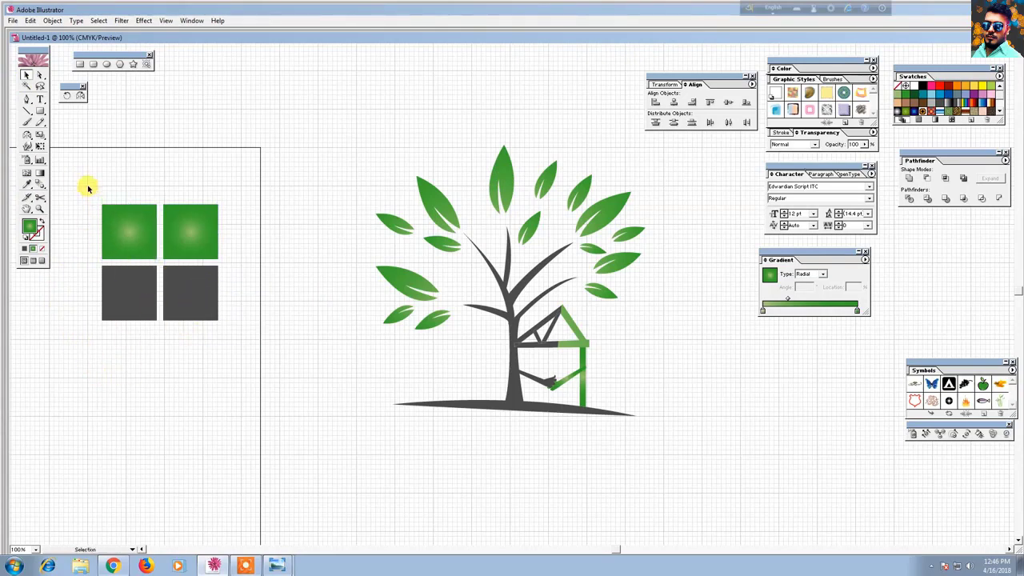
left_click_drag(97, 195, 176, 281)
right_click(181, 269)
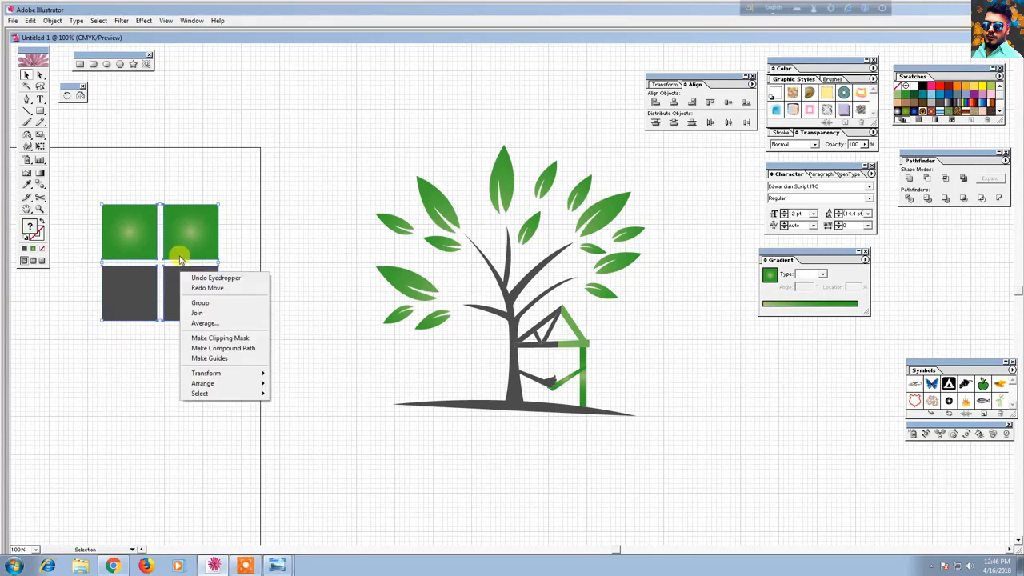
left_click(207, 300)
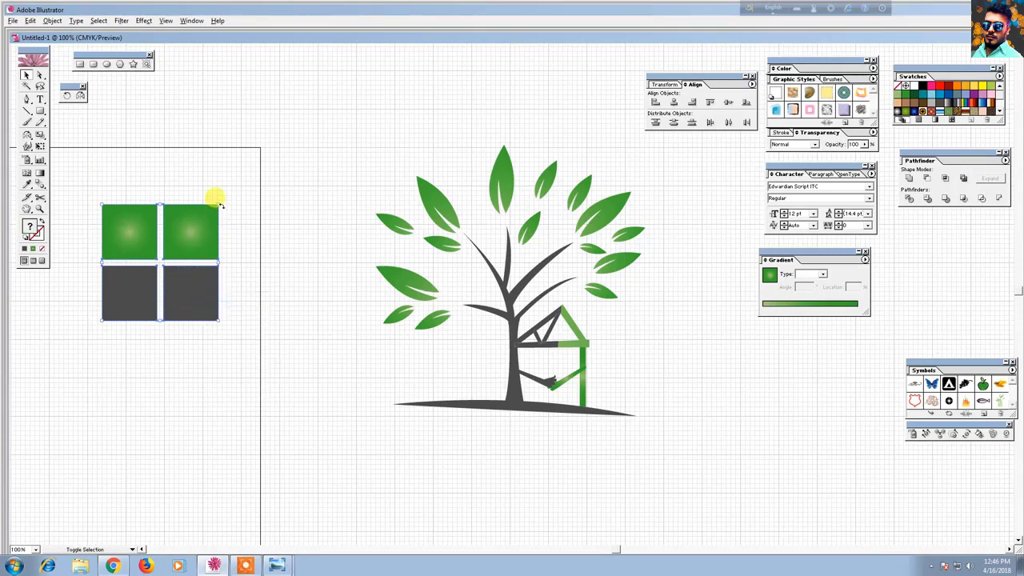
left_click_drag(212, 195, 176, 248)
left_click(276, 290)
left_click_drag(328, 331, 228, 362)
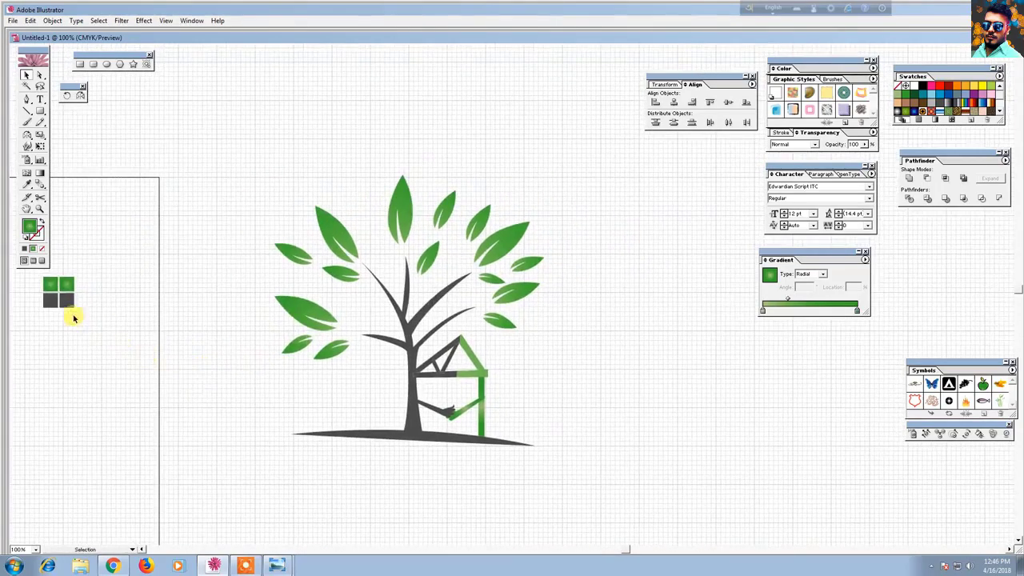
Move the window group under the truss beam between trunk and post, scale it down to about 70% around its centre, and deselect it.
left_click_drag(64, 283, 211, 315)
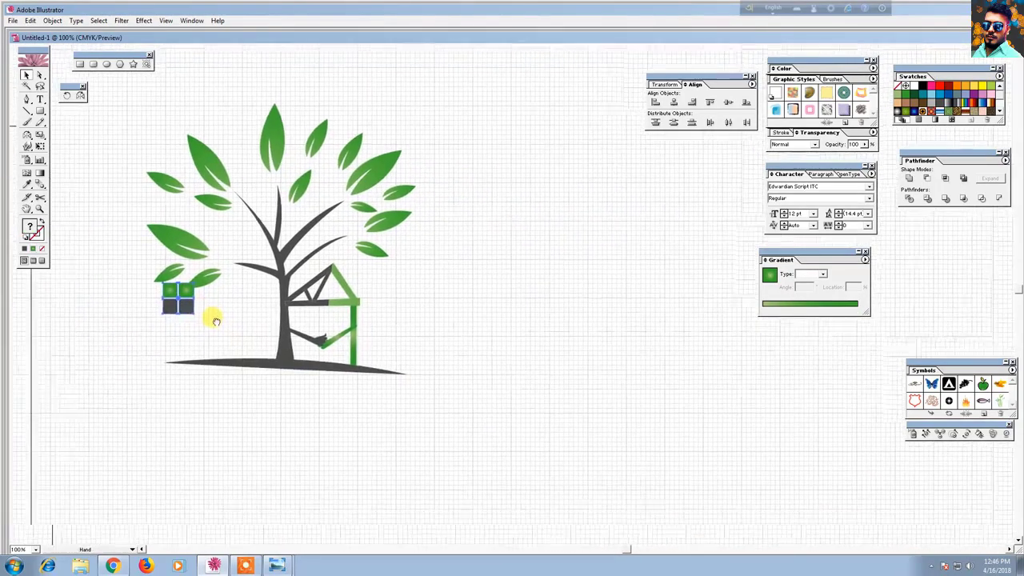
key("ctrl+equal")
key("ctrl+equal")
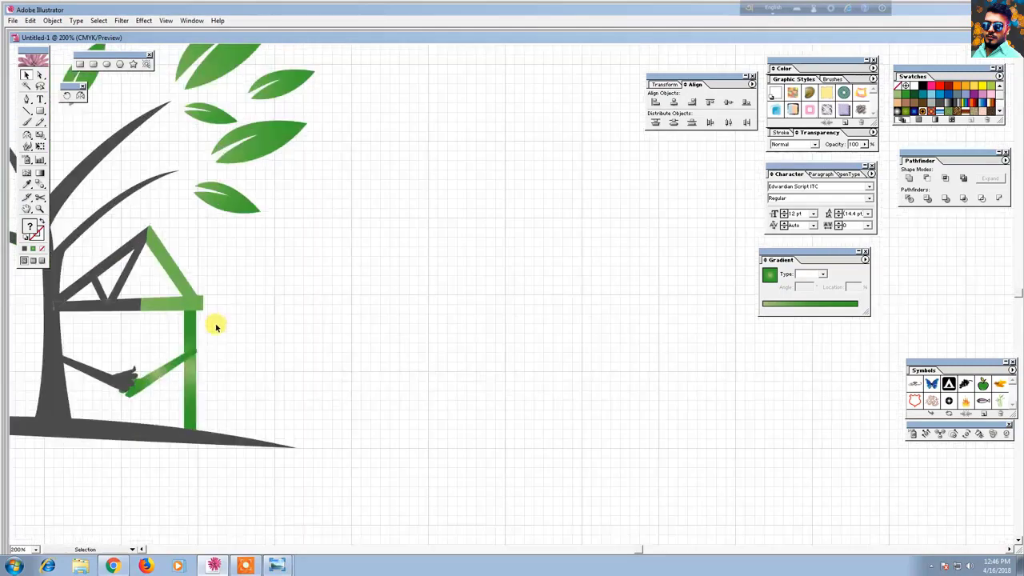
left_click_drag(211, 308, 495, 363)
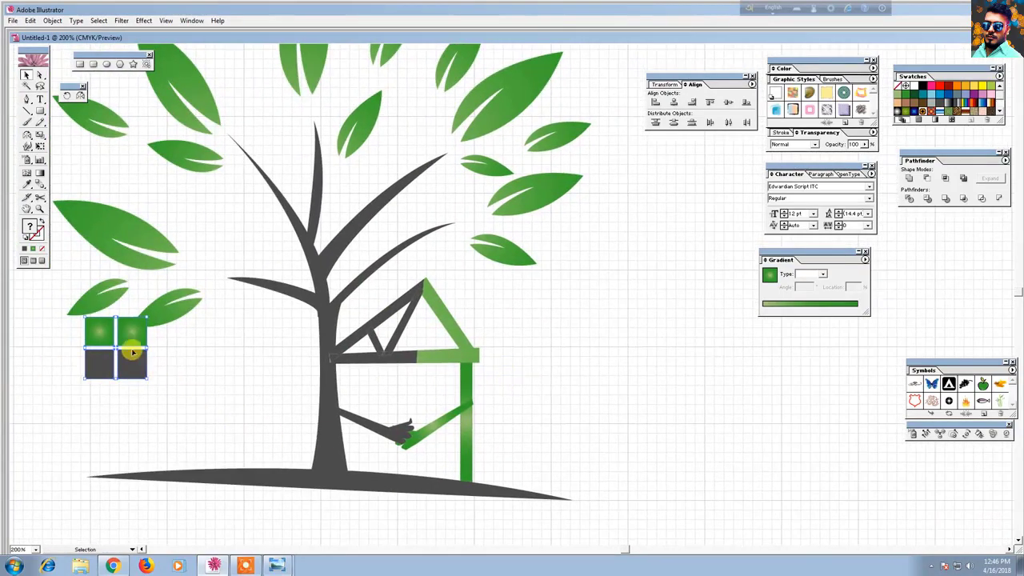
left_click_drag(136, 337, 422, 382)
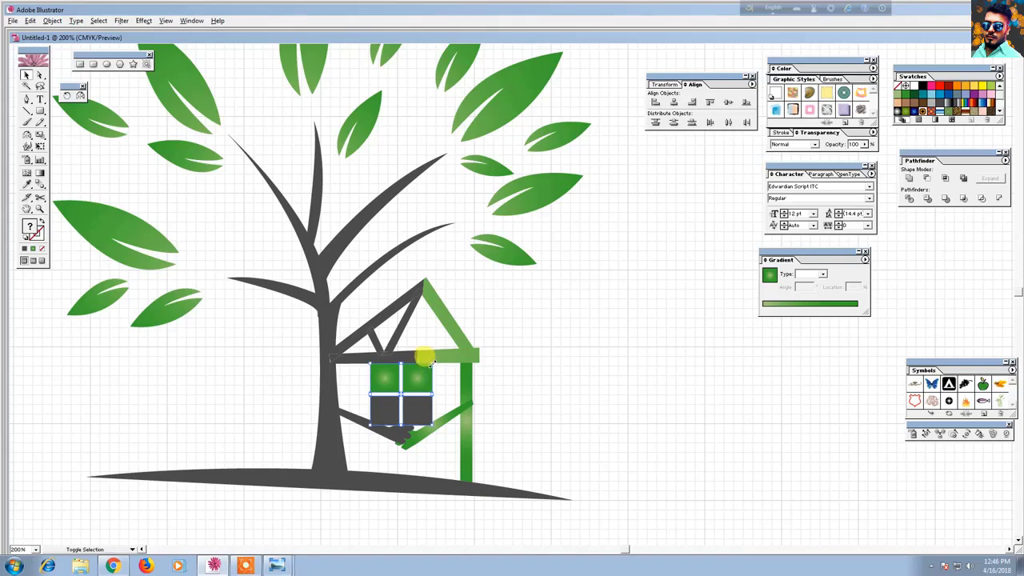
left_click(431, 362, "shift")
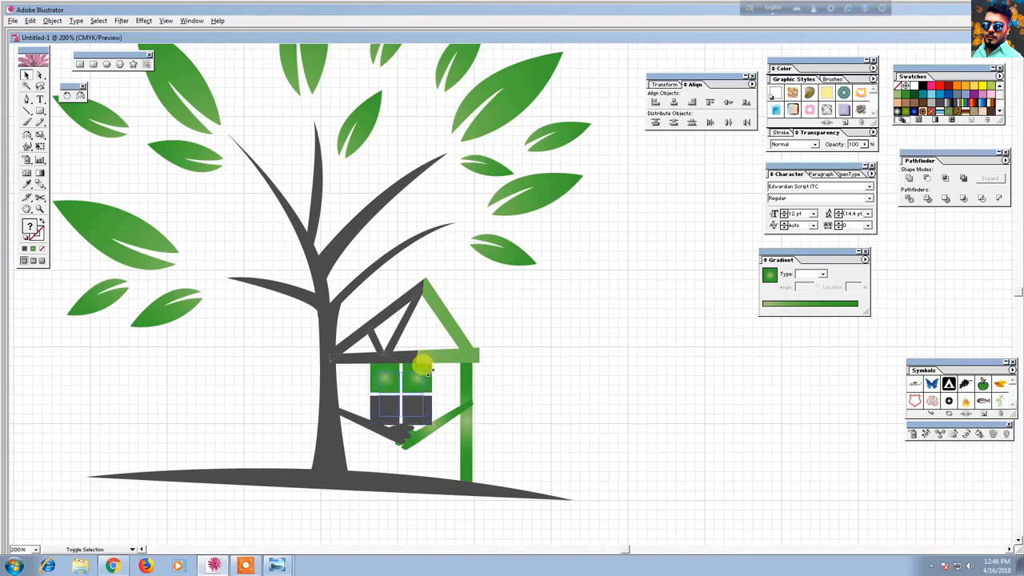
key("period")
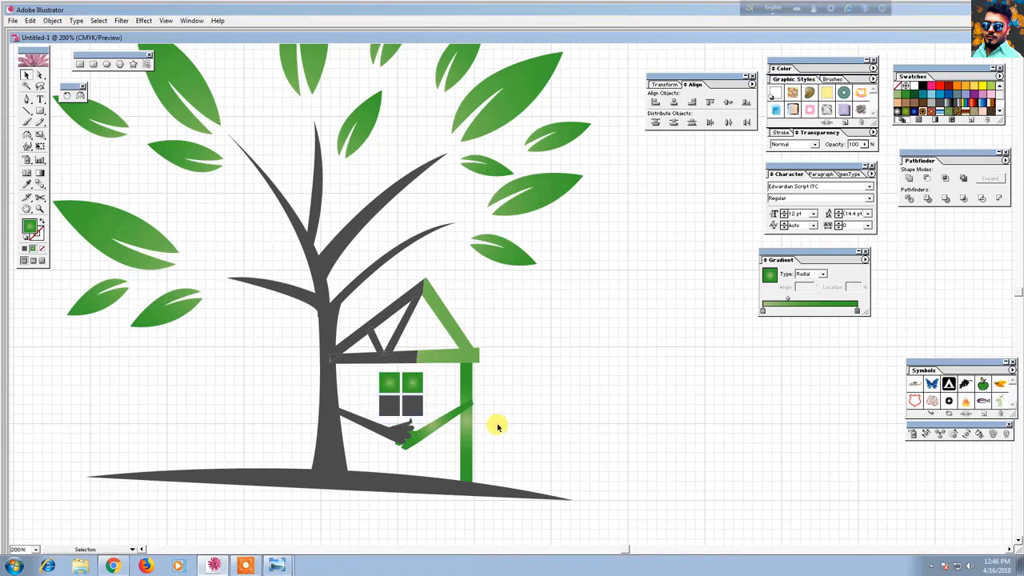
Examine the whole tree-and-house logo with its window from afar and close up.
key("ctrl+minus")
key("ctrl+minus")
key("ctrl+minus")
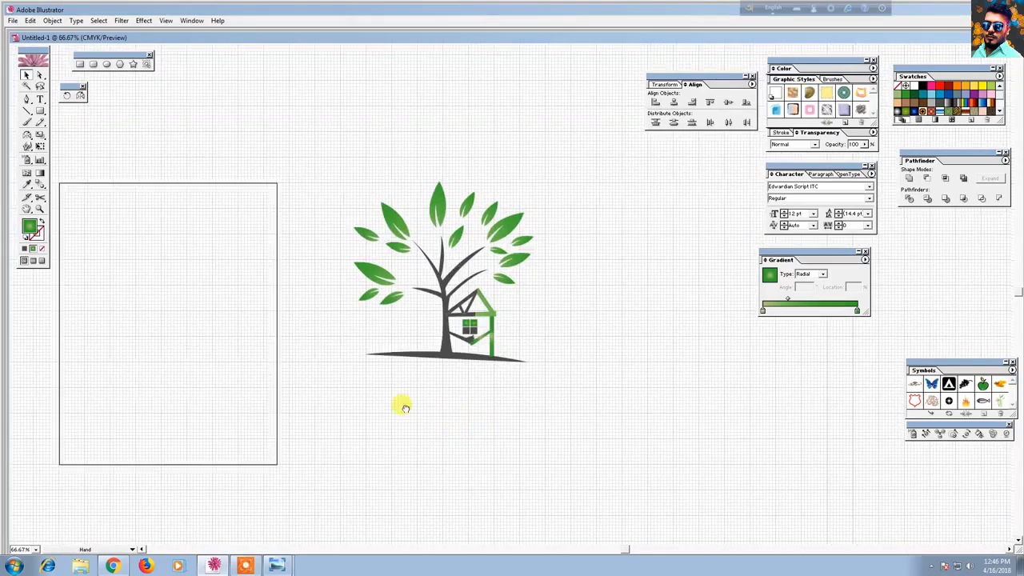
left_click_drag(405, 408, 284, 408)
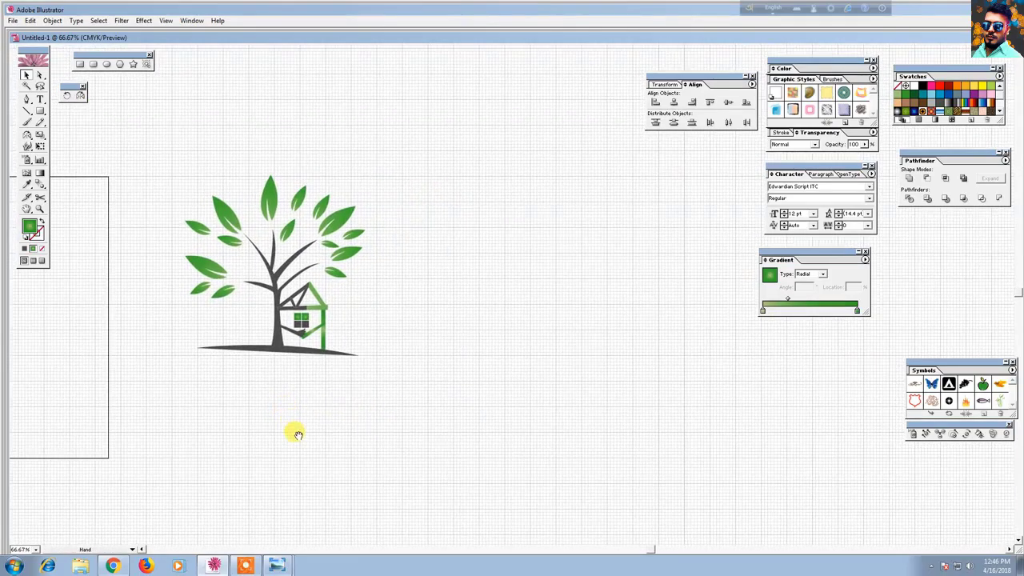
key("v")
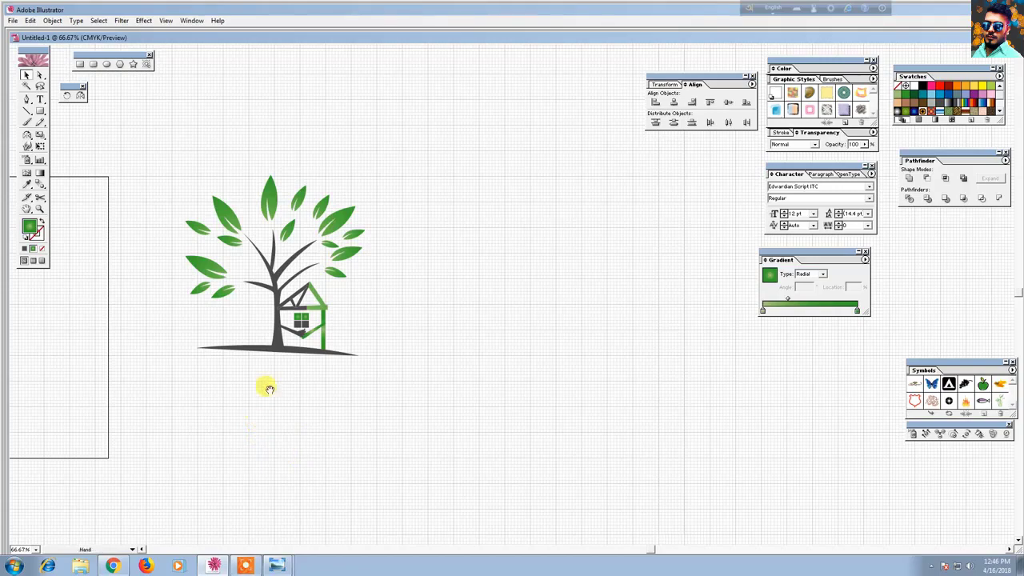
left_click_drag(267, 389, 320, 388)
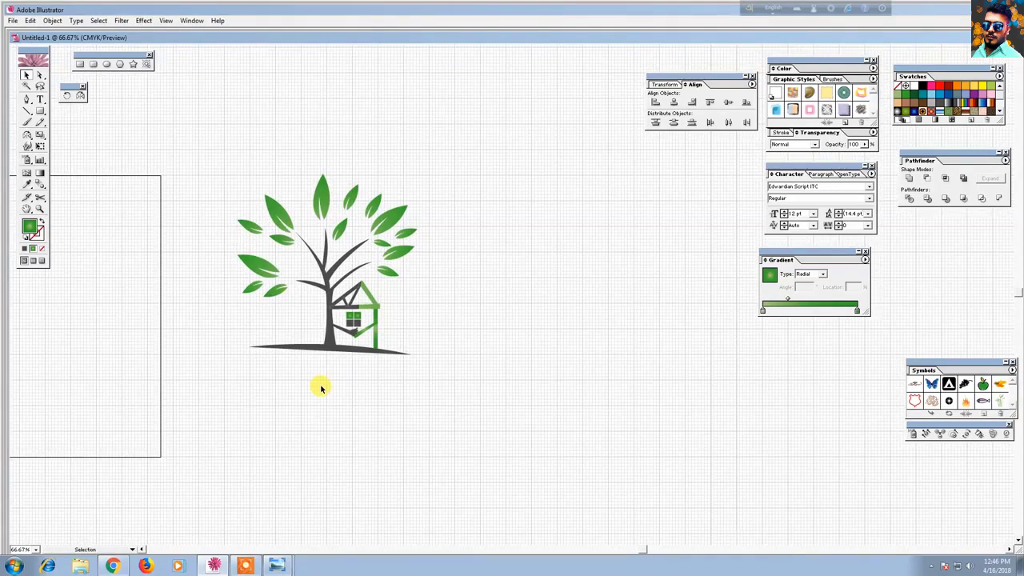
key("ctrl+equal")
key("ctrl+equal")
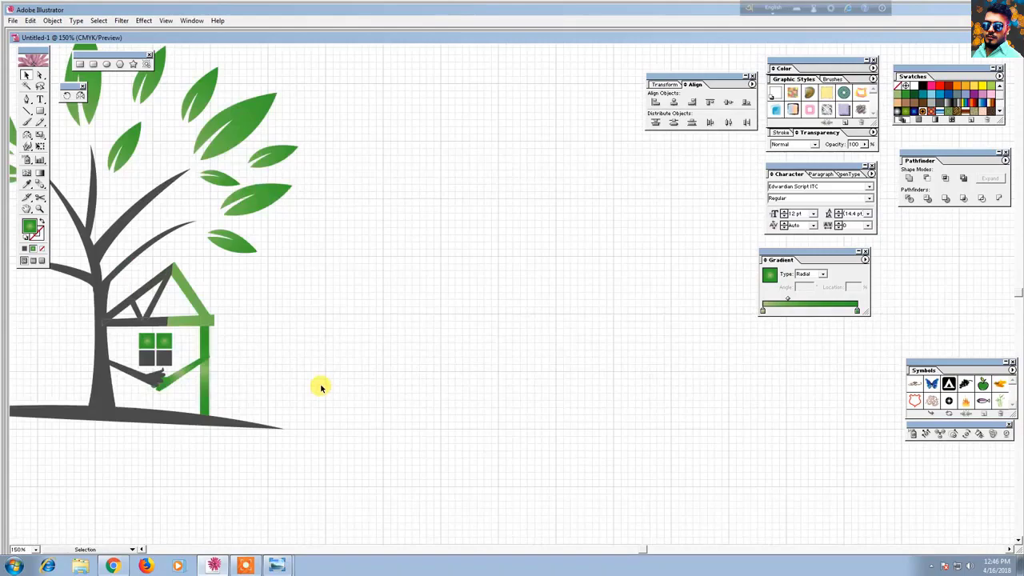
key("ctrl+minus")
key("ctrl+minus")
key("h")
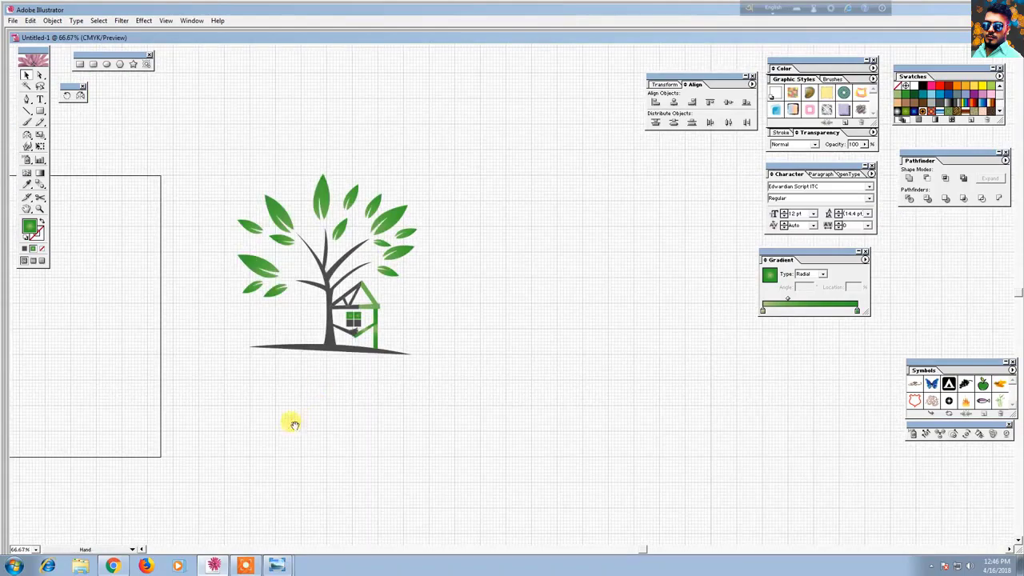
Group all parts of the tree-and-house logo into one object and deselect it.
left_click_drag(294, 424, 327, 359)
key("v")
left_click_drag(255, 80, 471, 301)
right_click(373, 236)
left_click(406, 282)
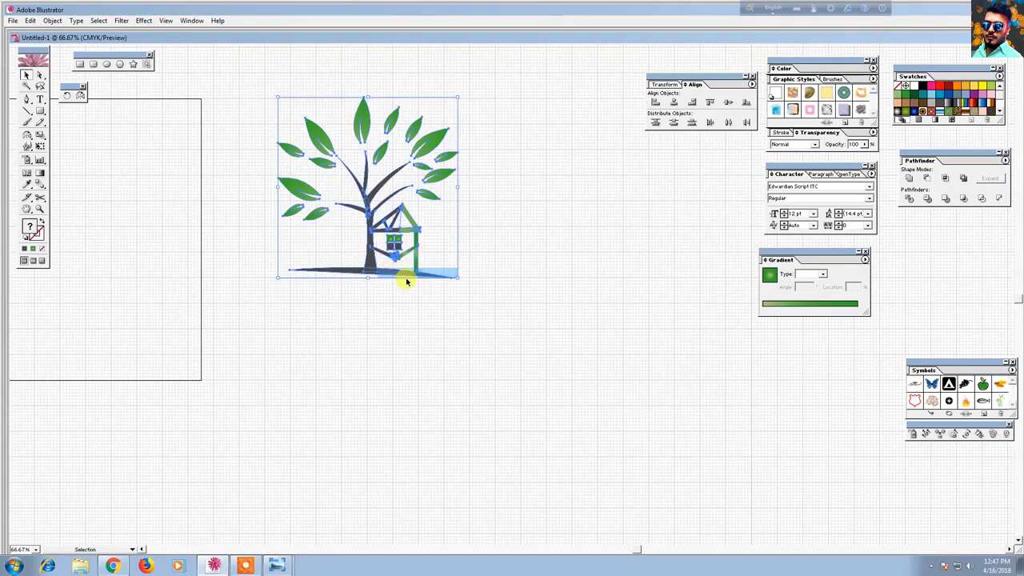
left_click(423, 354)
left_click_drag(385, 314, 410, 327)
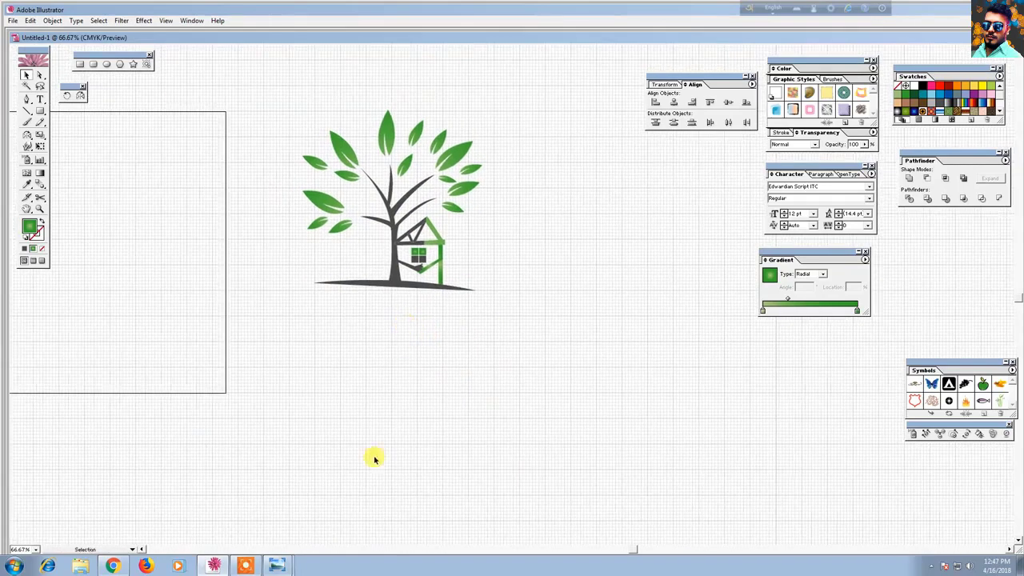
left_click(39, 100)
left_click(272, 345)
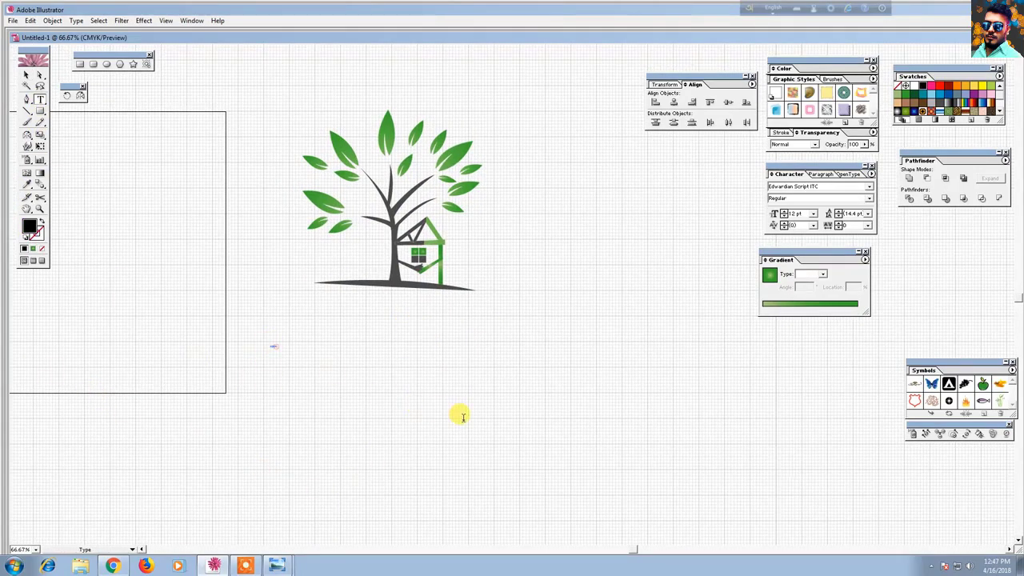
key("Escape")
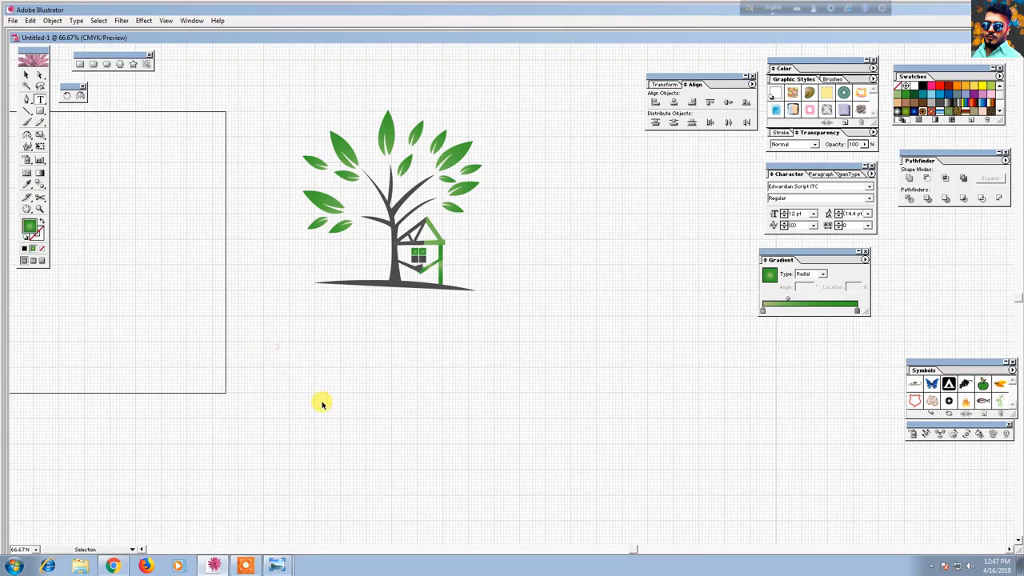
left_click(25, 75)
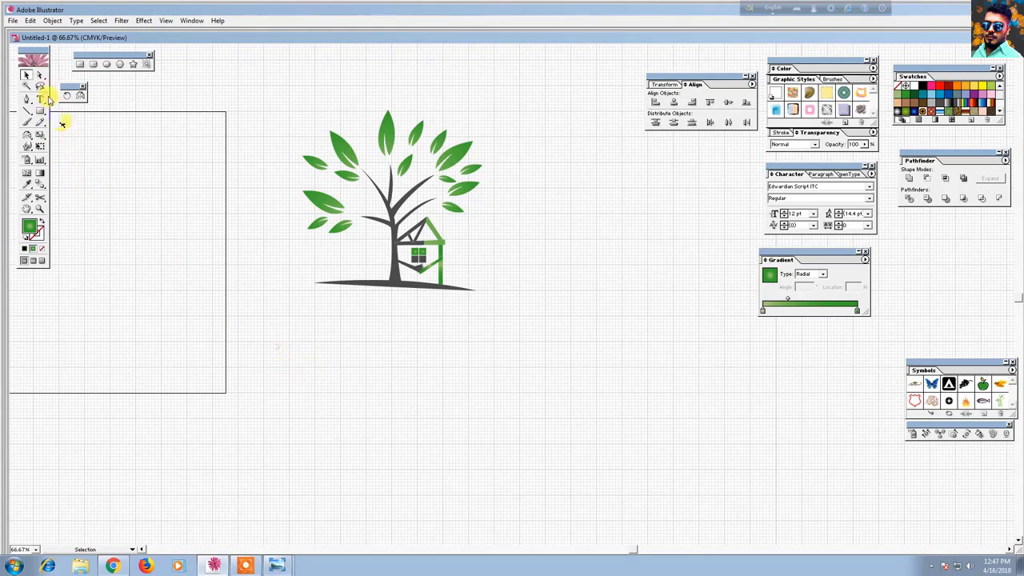
left_click_drag(231, 308, 283, 354)
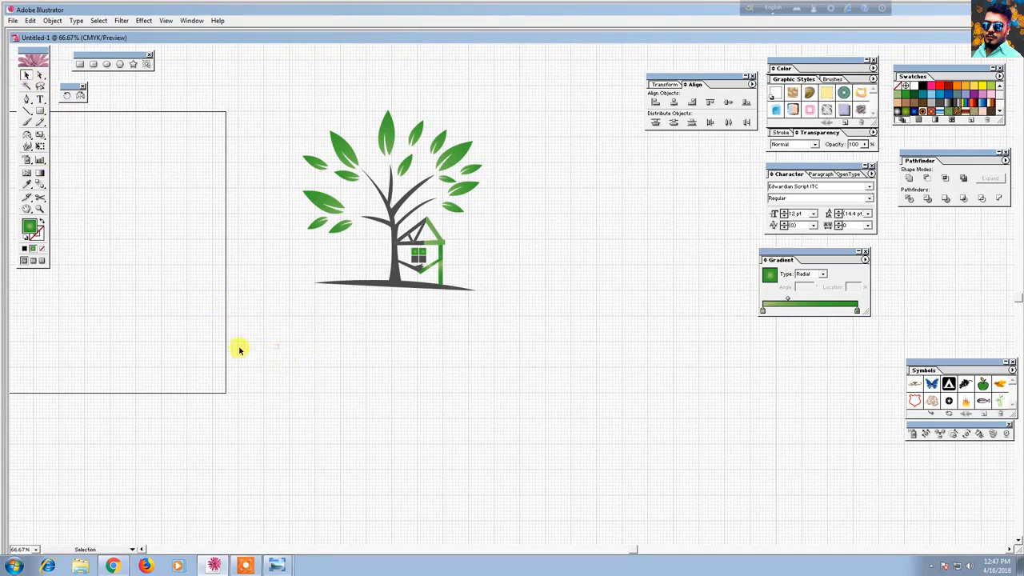
Add the 21 pt text "Youre Company Name" below the ground strip and keep it selected as an object.
left_click(40, 100)
left_click(289, 355)
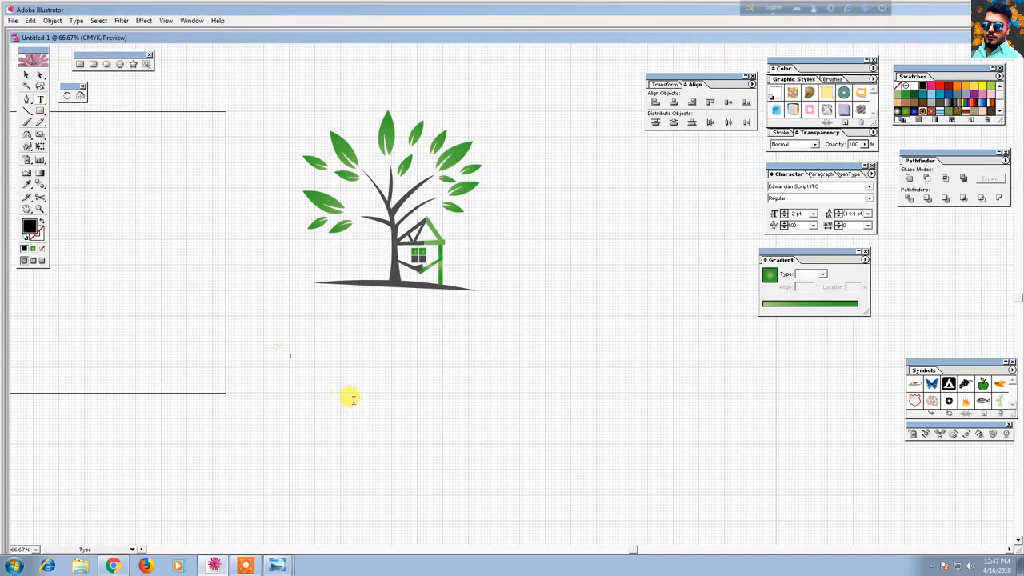
right_click(307, 360)
mouse_move(324, 407)
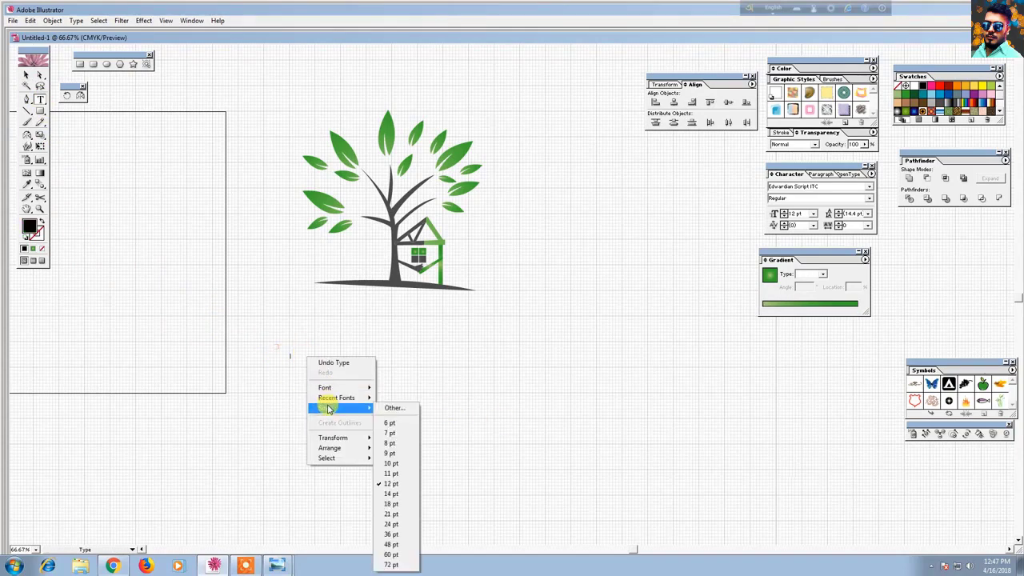
left_click(391, 514)
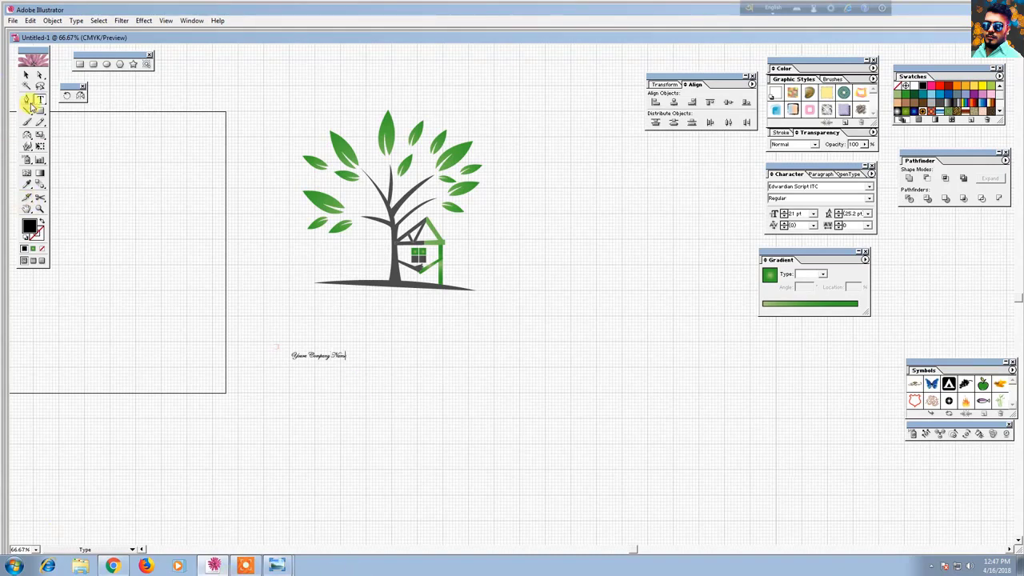
left_click(27, 75)
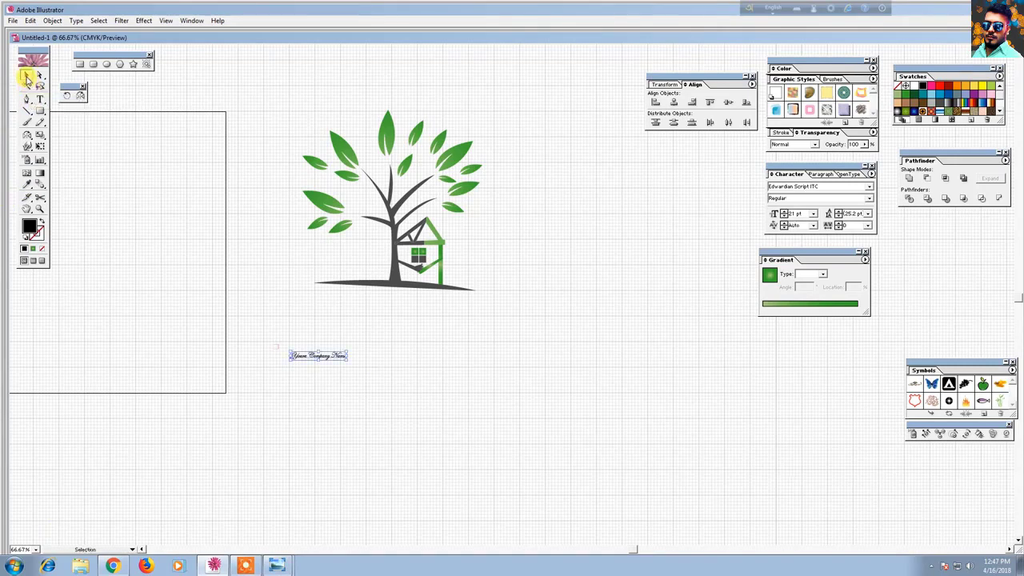
Set the company name's font to Century Schoolbook Italic.
left_click(171, 285)
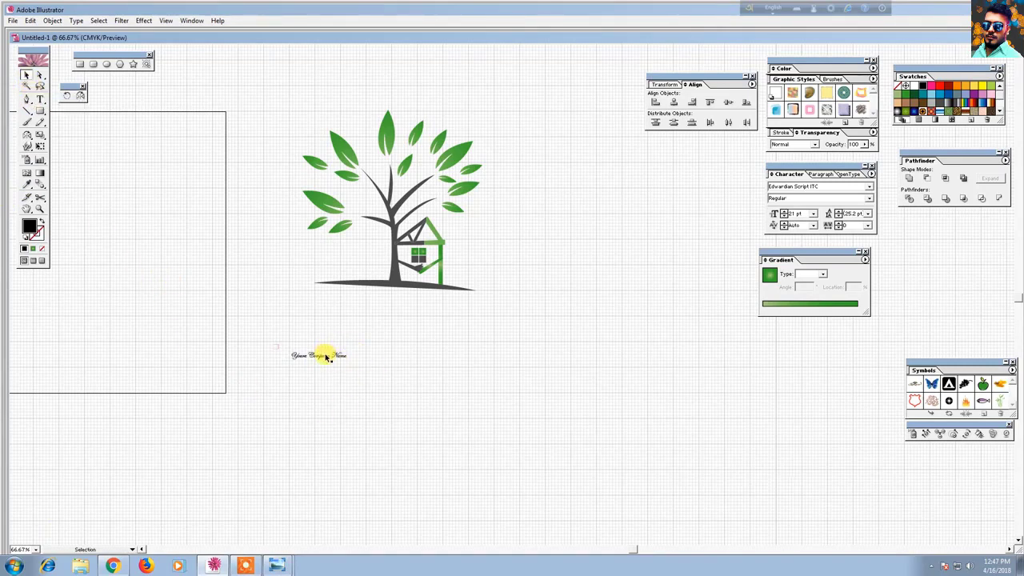
right_click(326, 356)
mouse_move(360, 388)
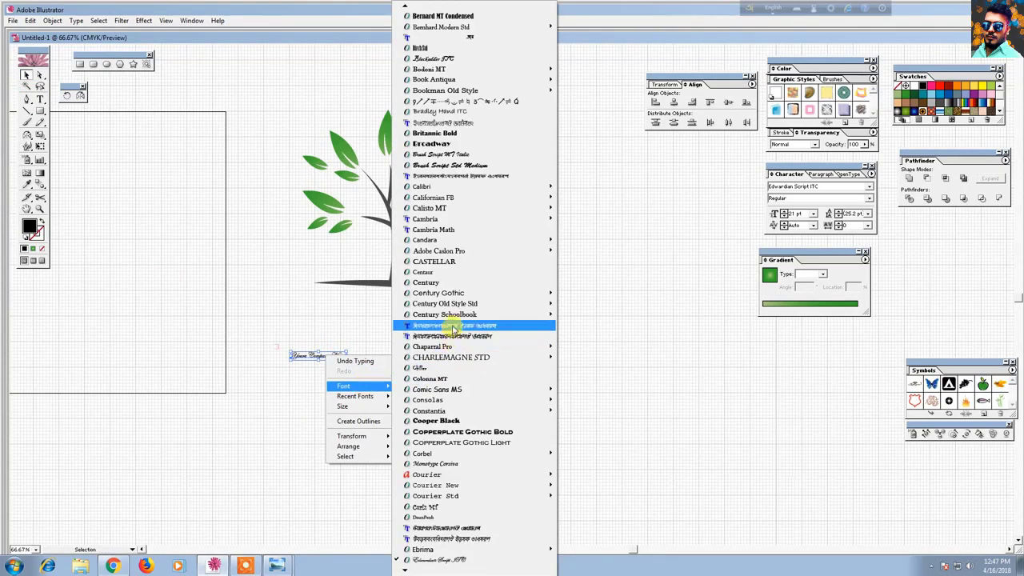
mouse_move(454, 317)
left_click(570, 325)
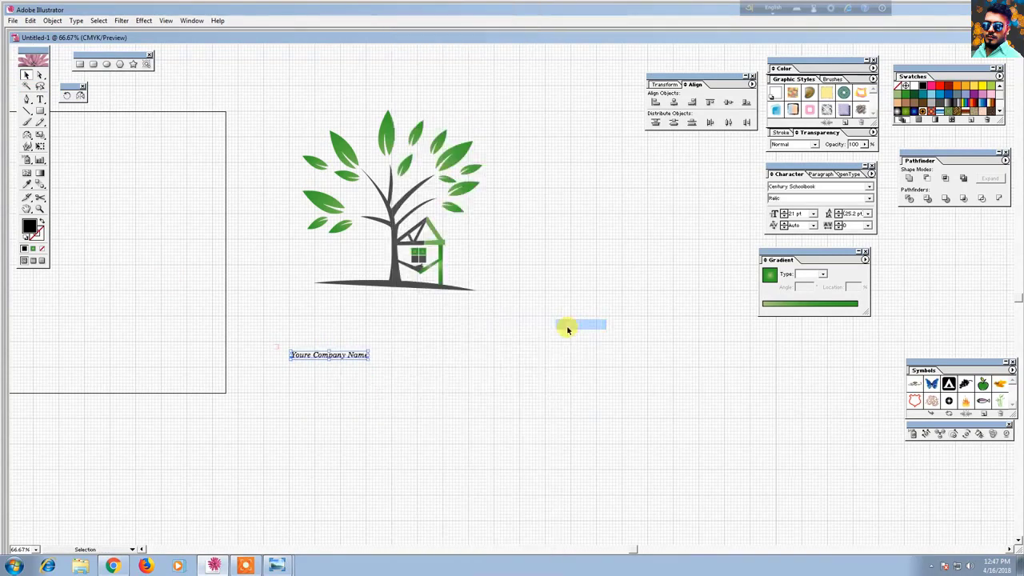
Move the company name up beside the house, starting just right of its green post.
left_click(479, 376)
left_click_drag(359, 358, 520, 242)
key("c")
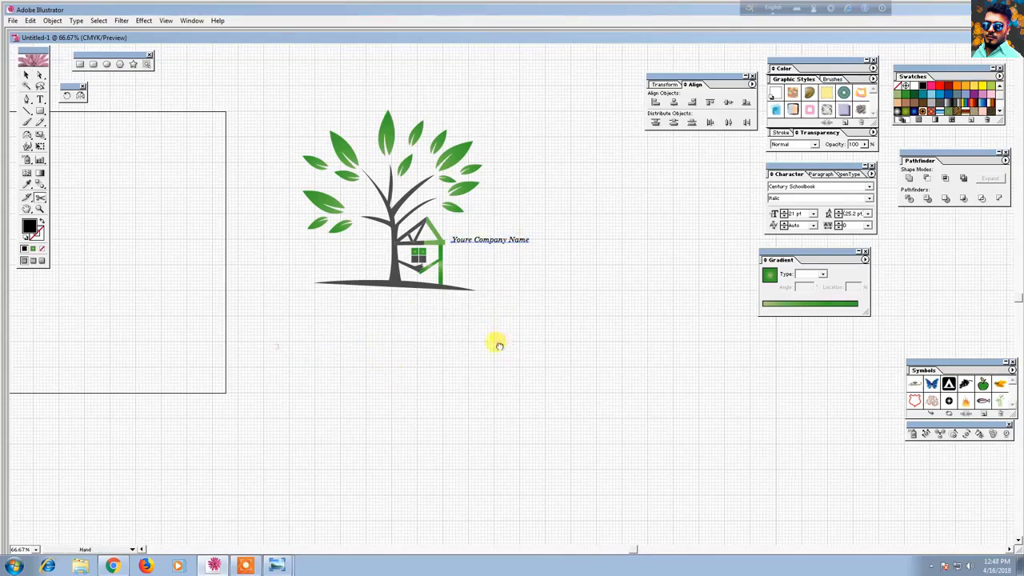
left_click_drag(497, 344, 358, 404)
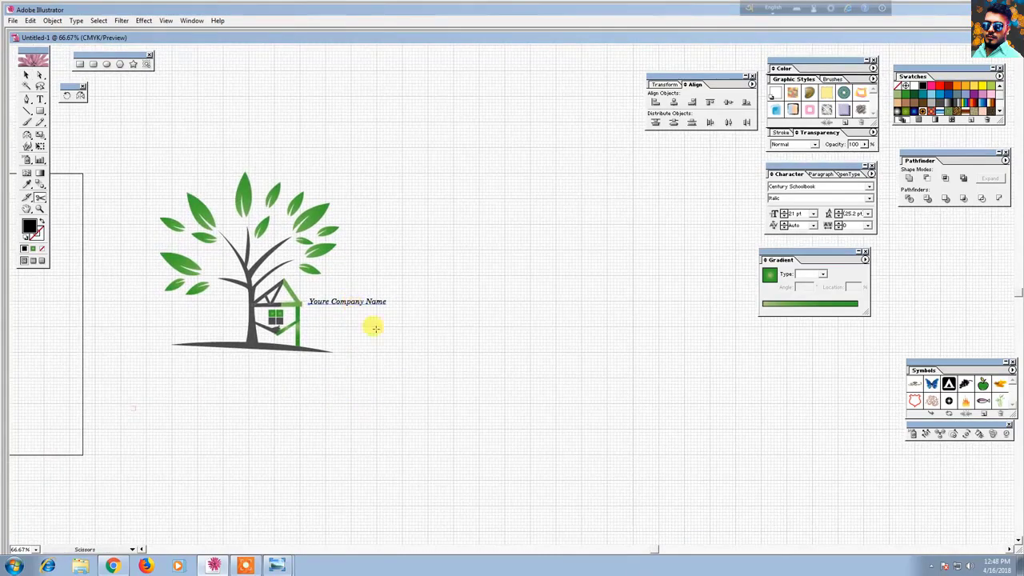
Try Bernard MT Condensed and French Script MT as fonts for the company name.
left_click(26, 76)
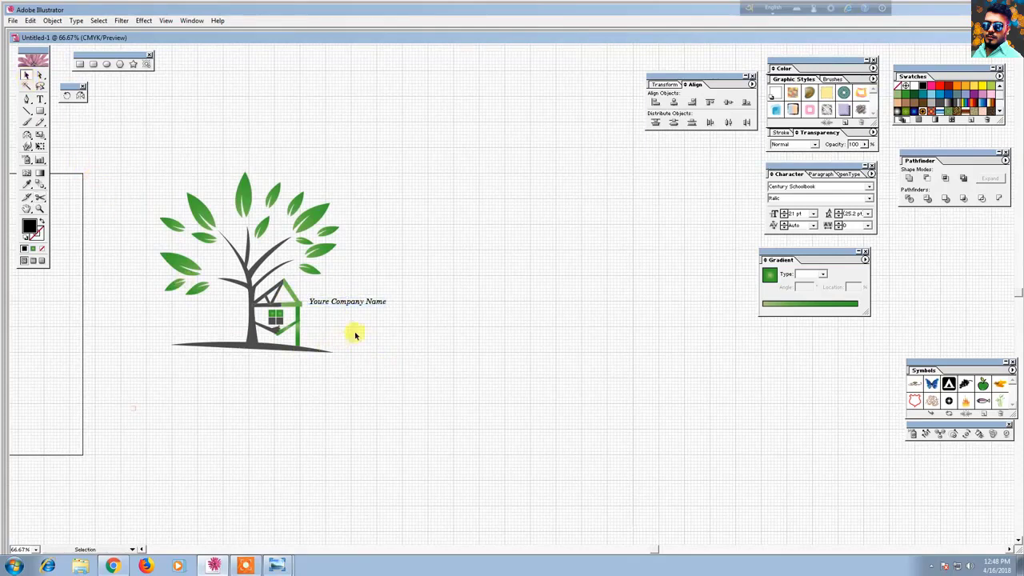
right_click(365, 303)
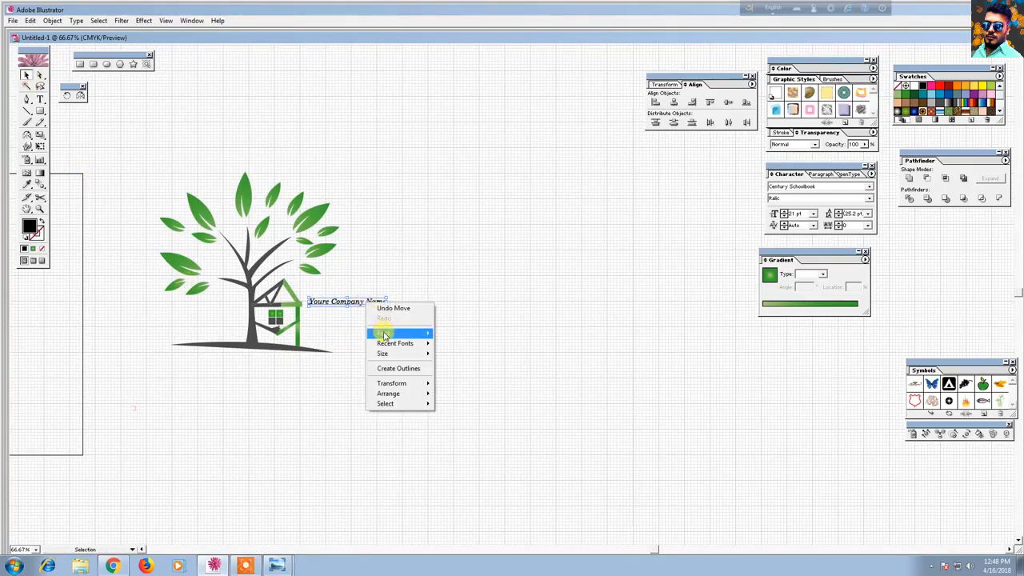
mouse_move(382, 333)
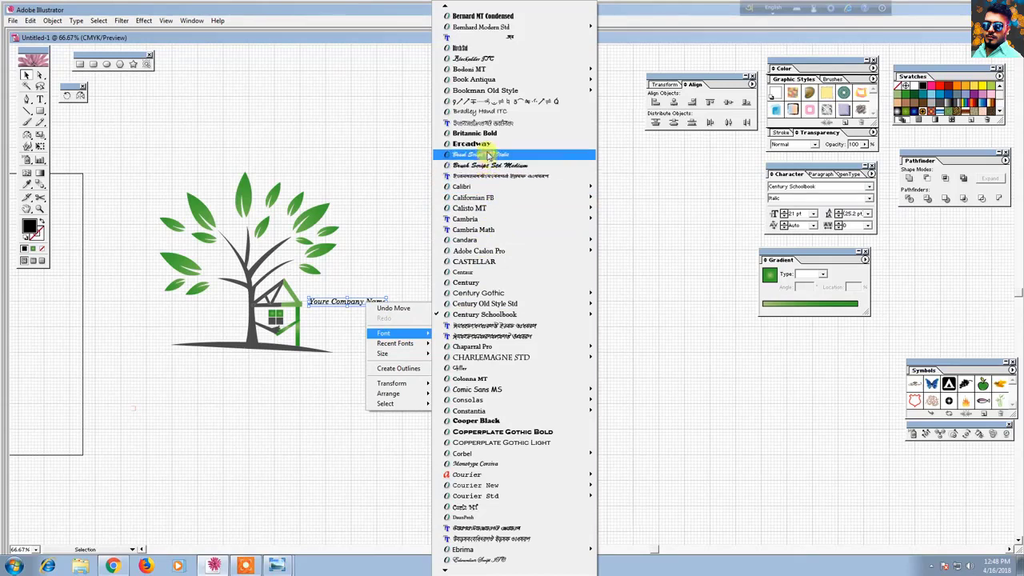
left_click(484, 16)
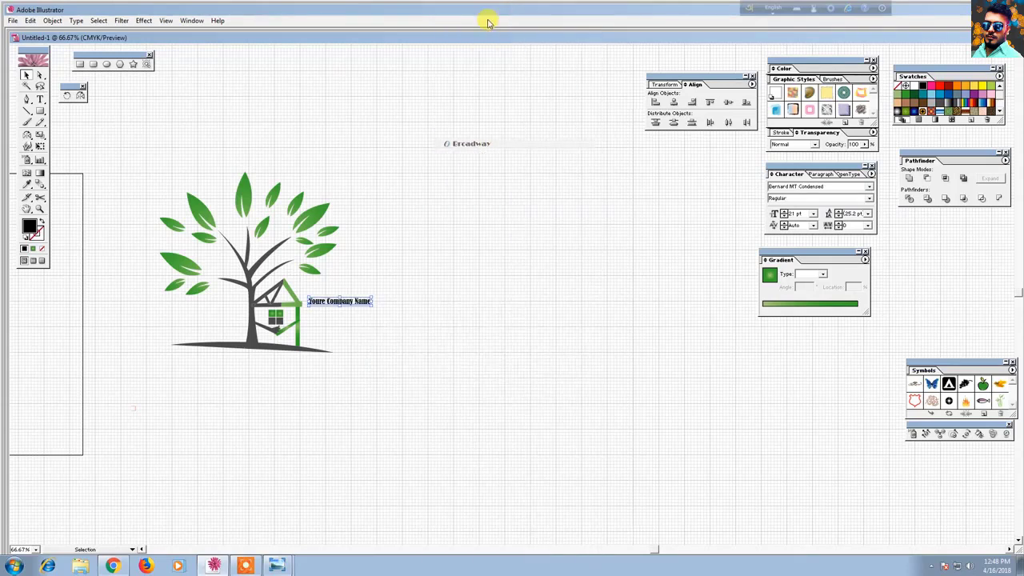
right_click(347, 304)
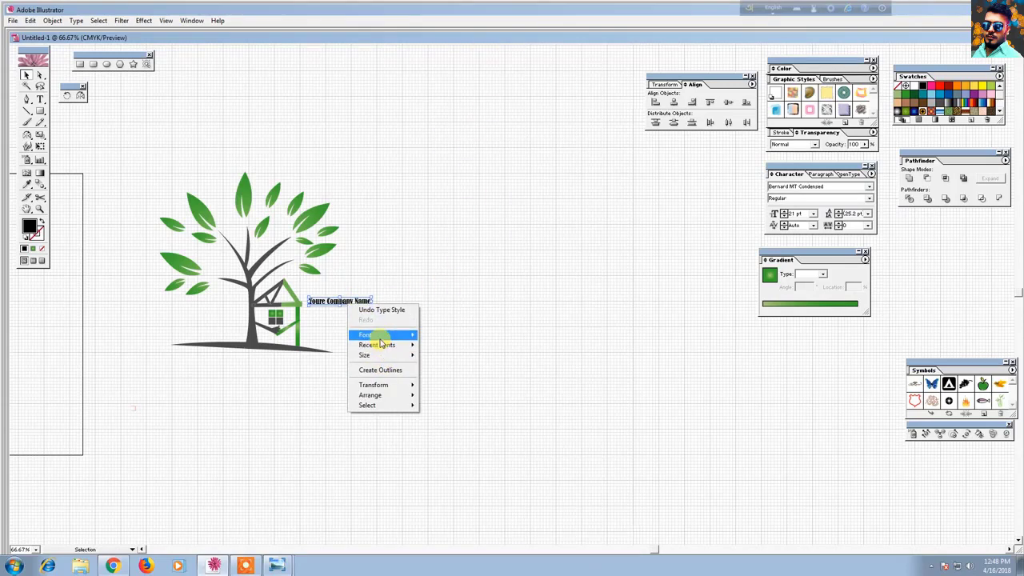
mouse_move(383, 336)
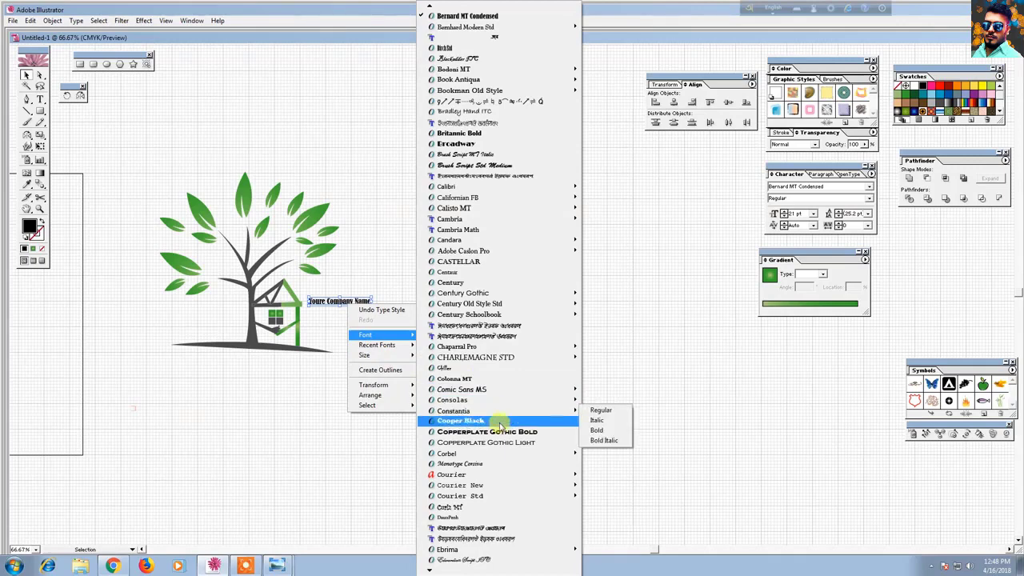
mouse_move(442, 568)
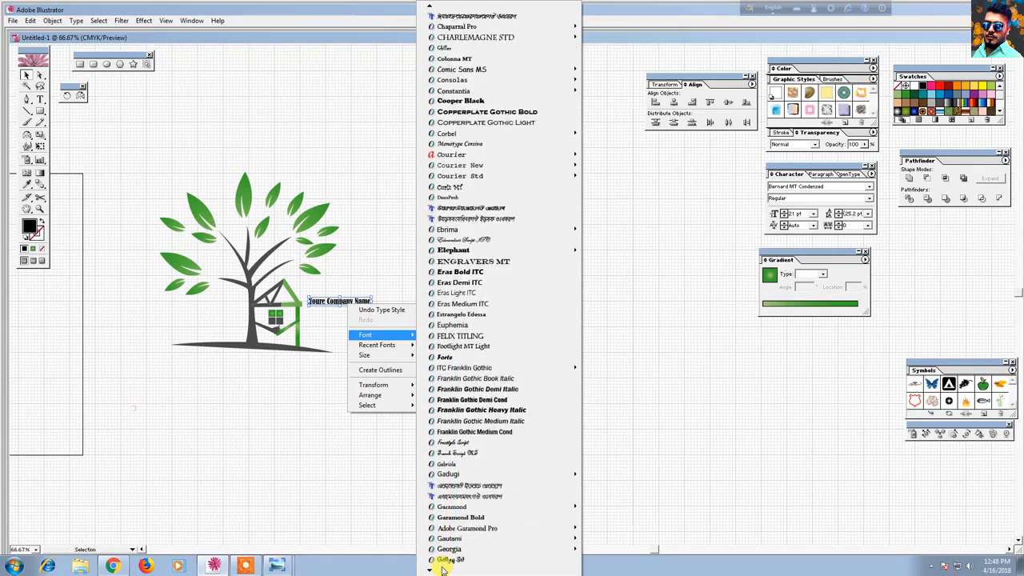
left_click(468, 431)
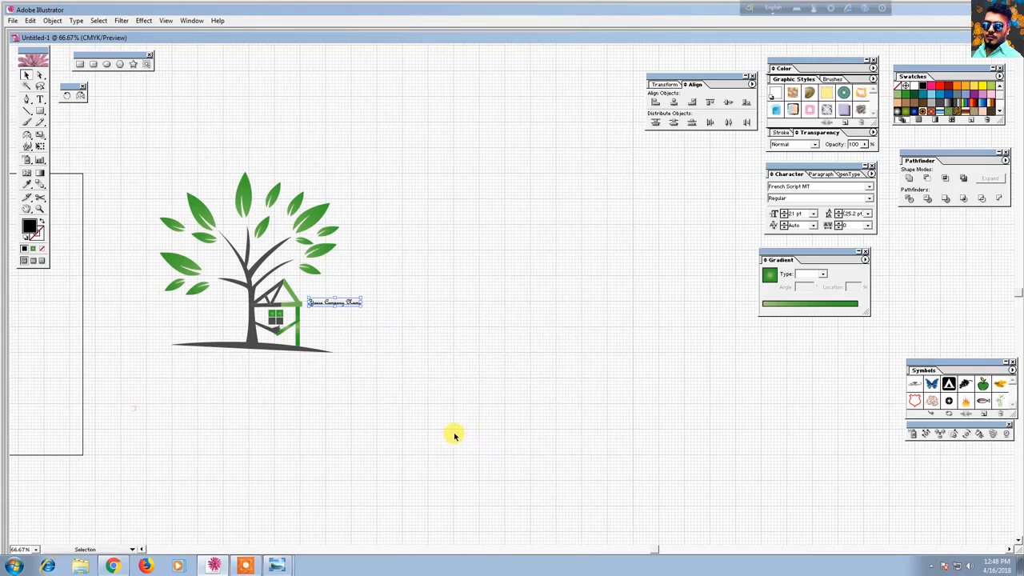
Set the company name's font to Monotype Corsiva and enlarge the text to about 2.5 times its size.
right_click(345, 301)
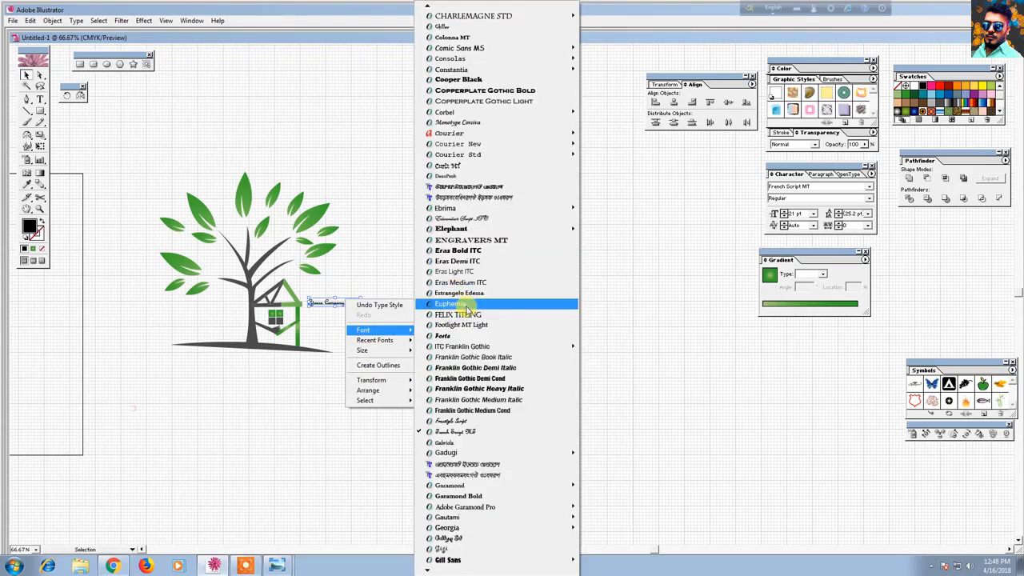
left_click(460, 123)
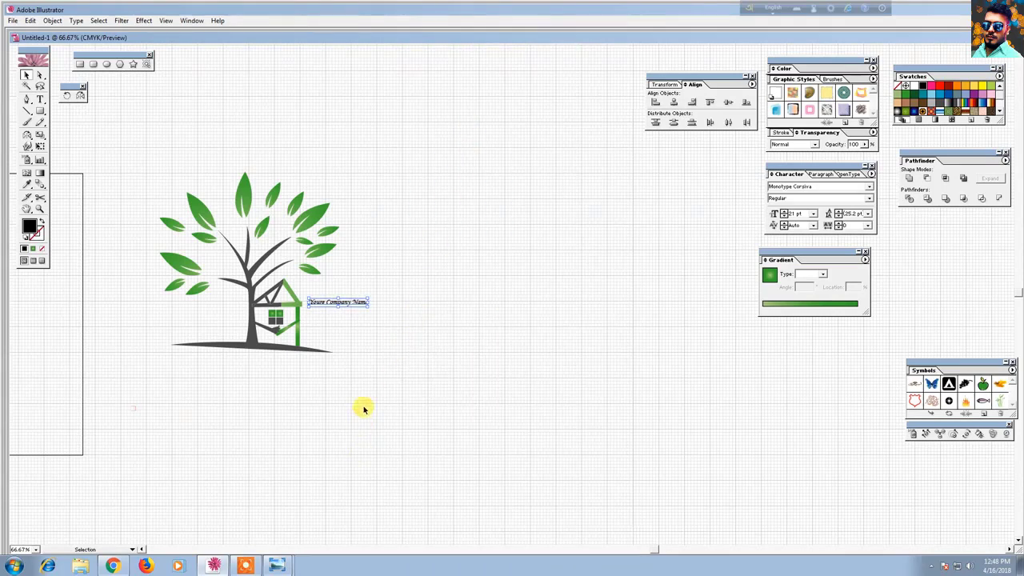
left_click_drag(367, 304, 382, 322)
left_click(400, 359)
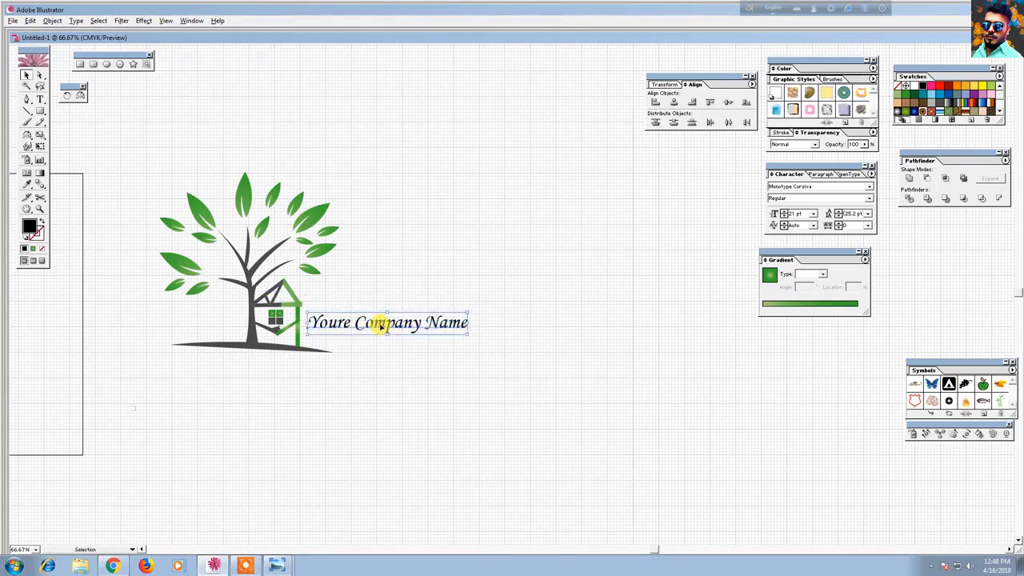
left_click(388, 357)
Raise the company name until it is level with the beam under the house roof, and deselect it.
scroll(358, 416, "down", 2)
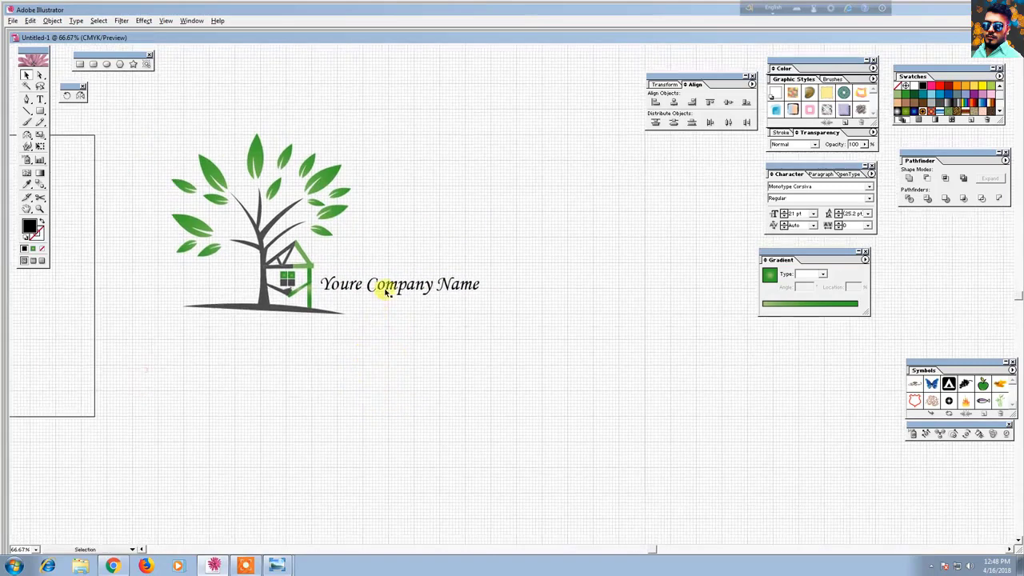
left_click_drag(384, 288, 389, 267)
left_click(373, 359)
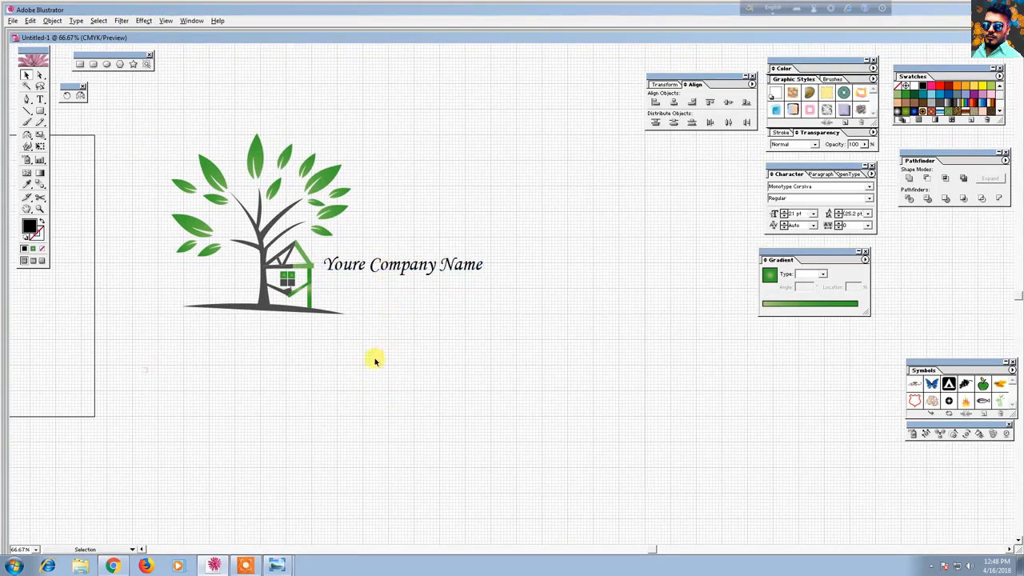
Scale the tree-and-house logo down to about 70%, shift it close to the company name, and nudge the text slightly up and right.
left_click_drag(190, 167, 251, 211)
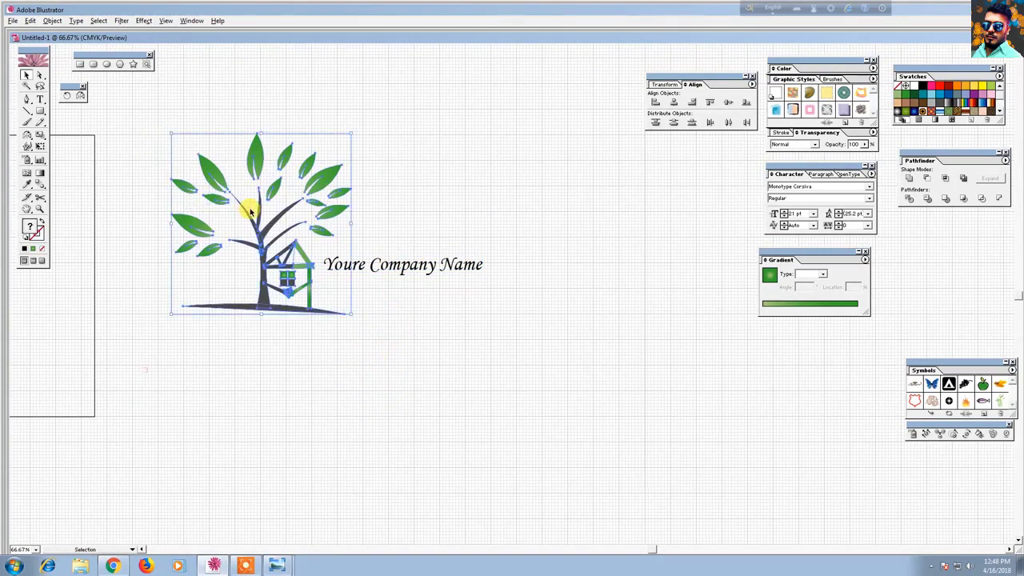
left_click_drag(349, 130, 326, 155)
left_click(374, 196)
left_click(301, 259)
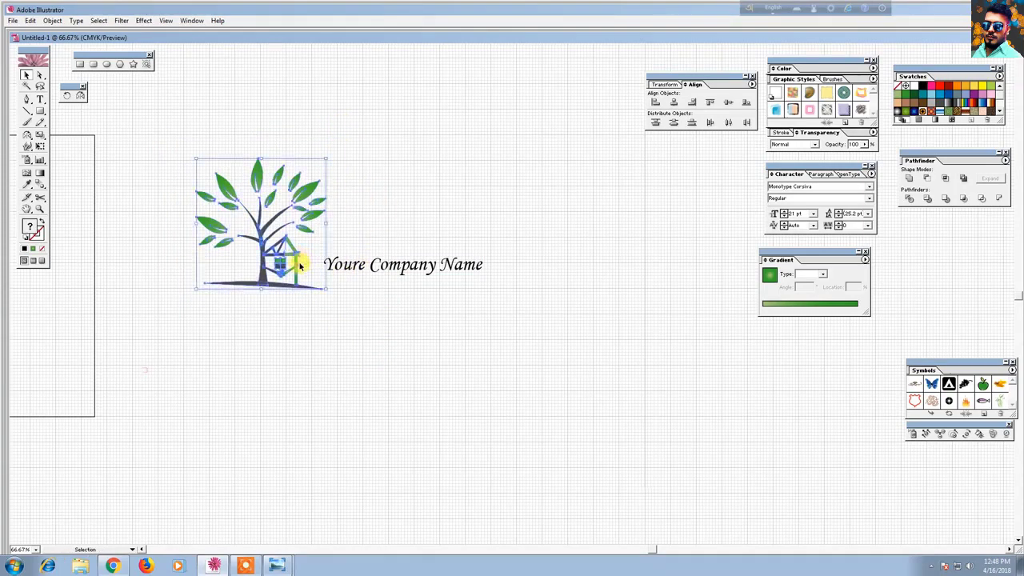
left_click_drag(304, 258, 318, 260)
left_click(399, 324)
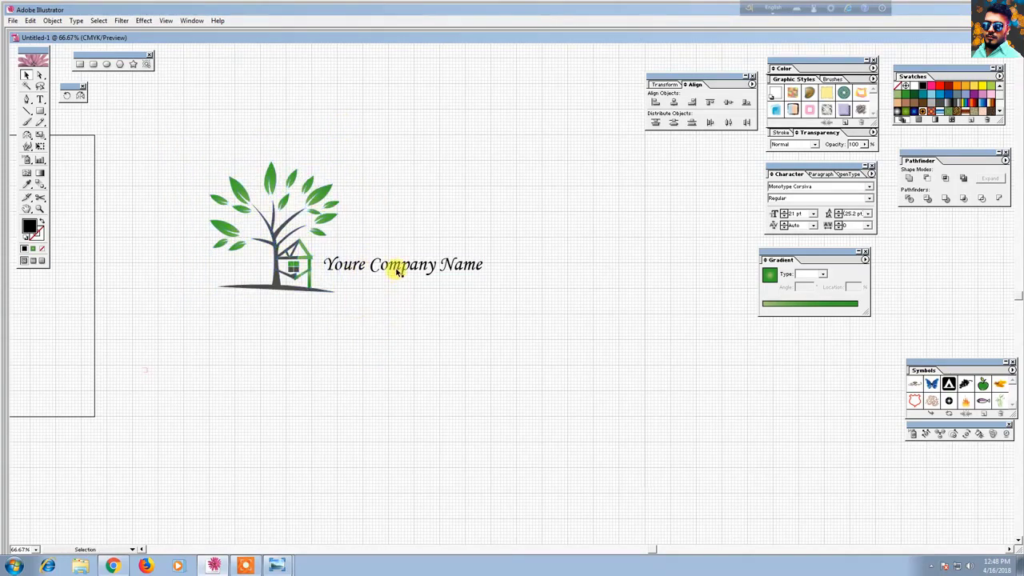
left_click_drag(392, 265, 398, 257)
left_click(422, 347)
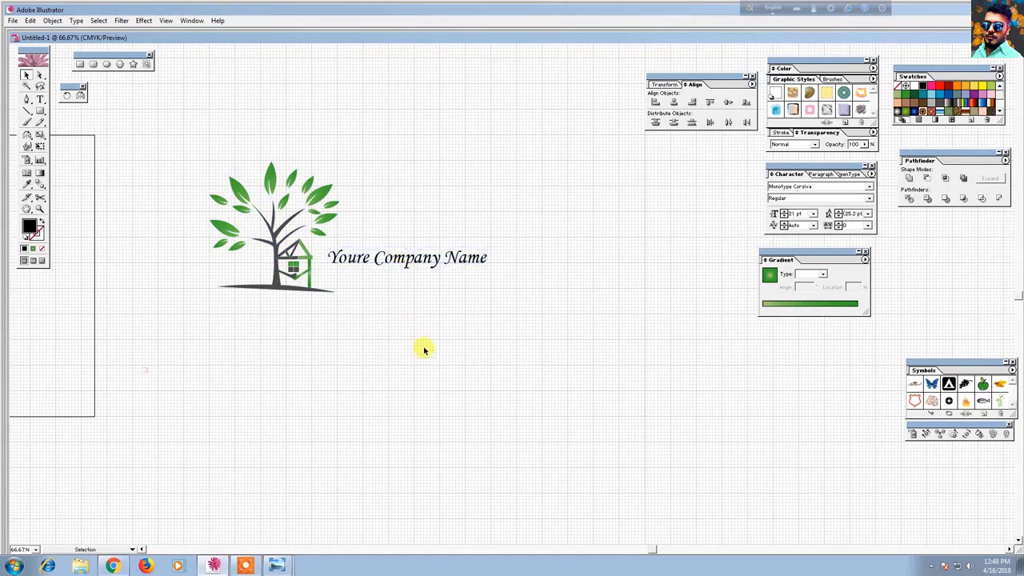
Draw a large black three-sided polygon in the empty area below the company name.
left_click(120, 64)
left_click_drag(509, 361, 541, 437)
key("Down")
key("Down")
key("Down")
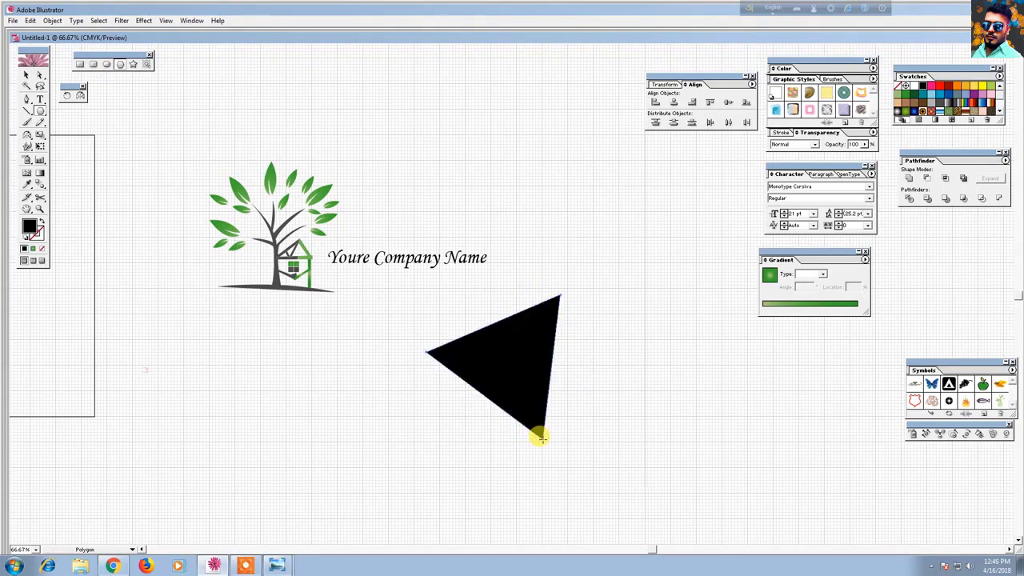
Flatten the triangle into a thin wedge pointing left and place it directly under the first half of the company name.
left_click(25, 75)
left_click(372, 402)
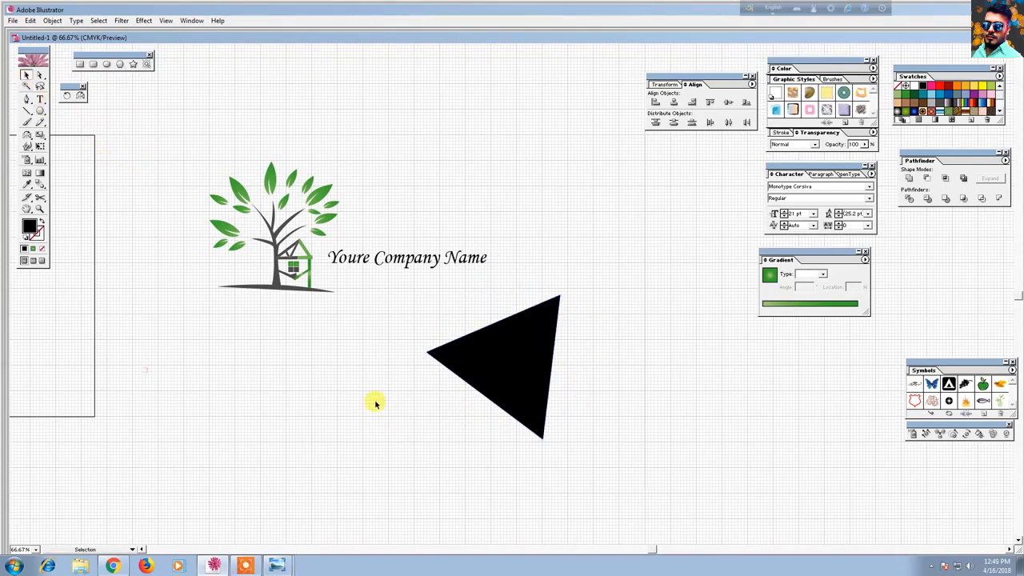
left_click_drag(488, 377, 489, 381)
left_click_drag(581, 390, 428, 277)
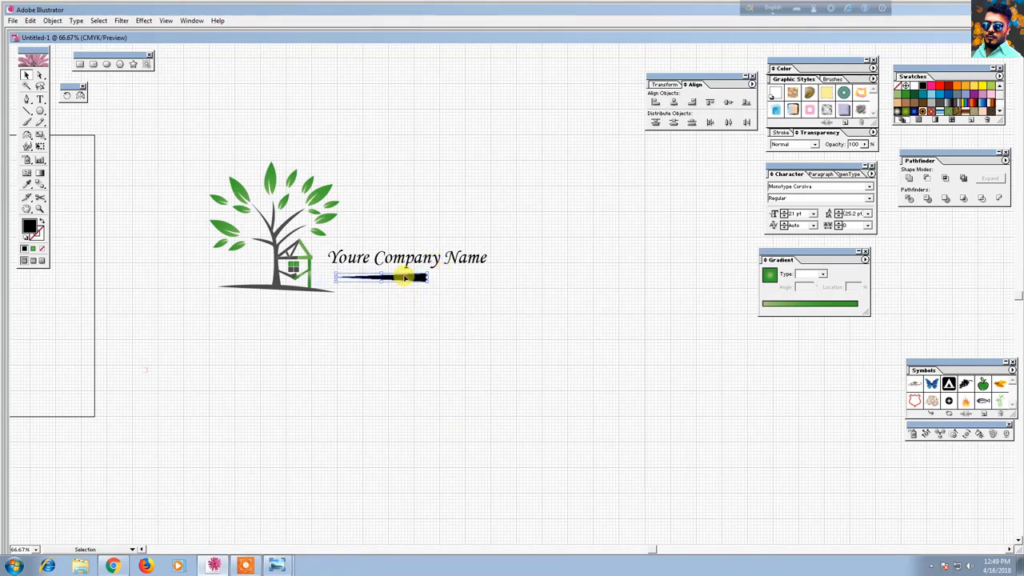
Reflect a copy of the wedge to its right, with the two blunt ends facing each other across a small gap.
left_click(80, 97)
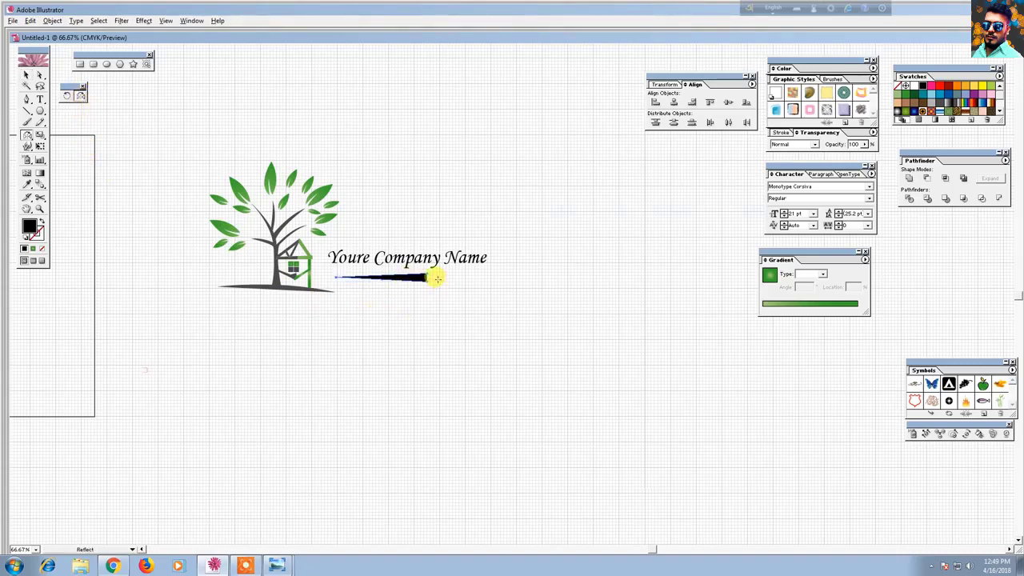
left_click_drag(411, 281, 482, 279)
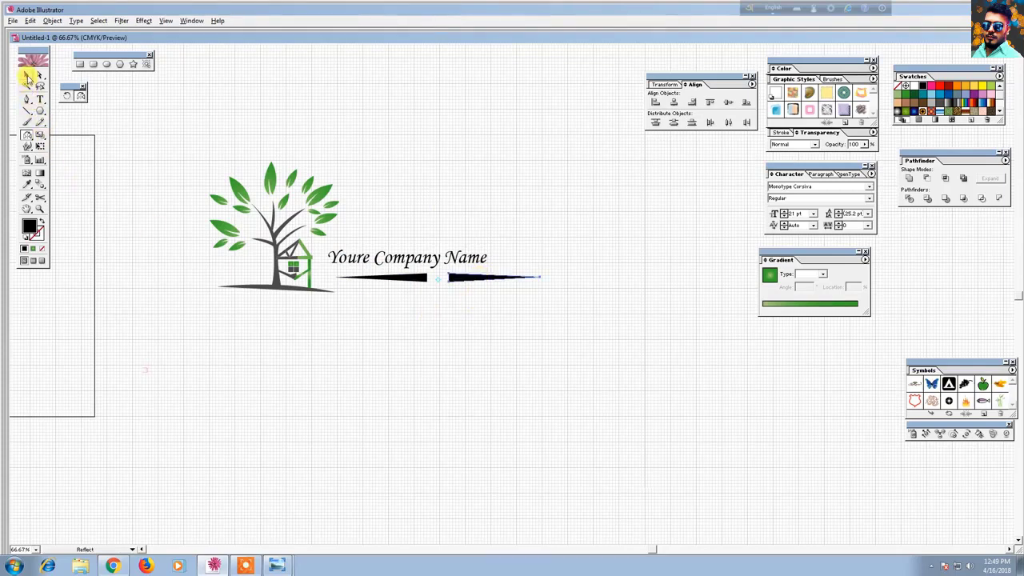
left_click_drag(266, 362, 381, 315)
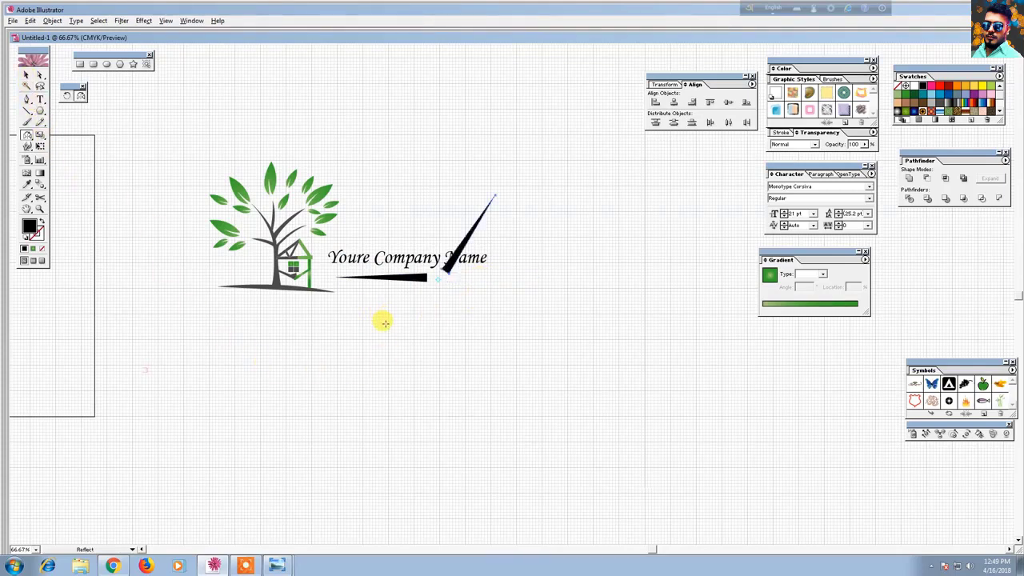
key("ctrl+z")
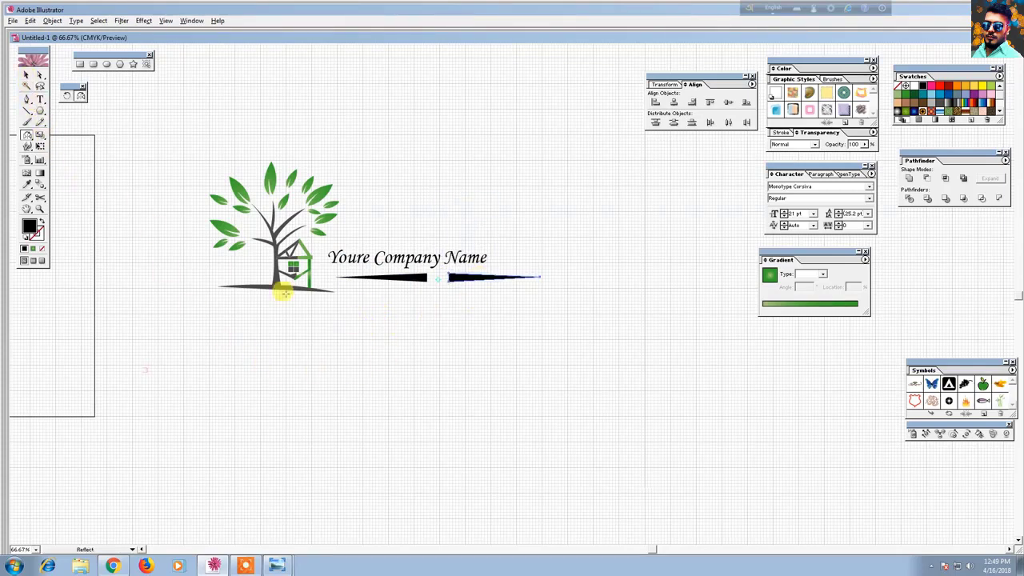
left_click(26, 76)
left_click(82, 118)
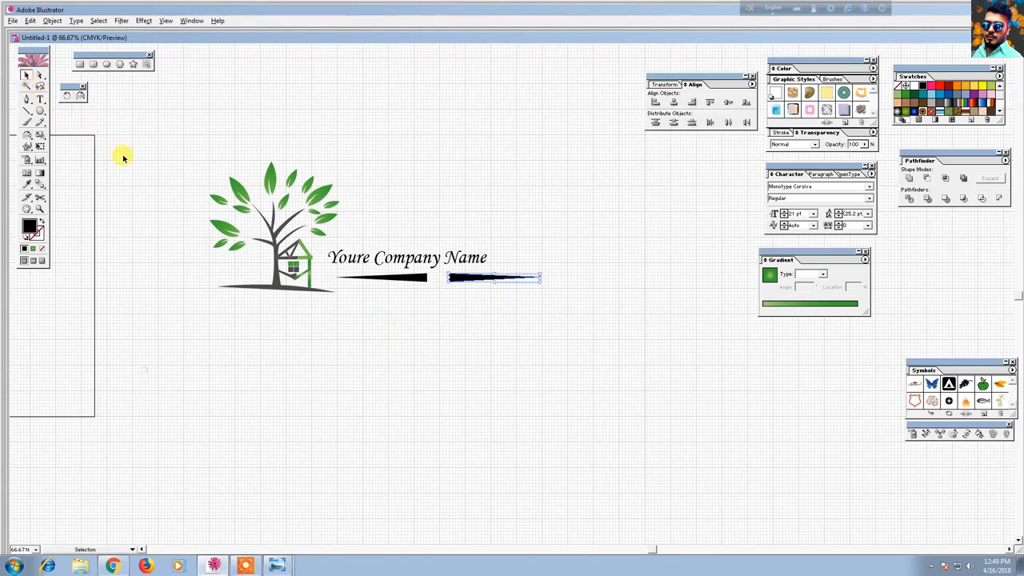
Select both wedges and apply the green radial gradient sampled from a leaf.
left_click(478, 280)
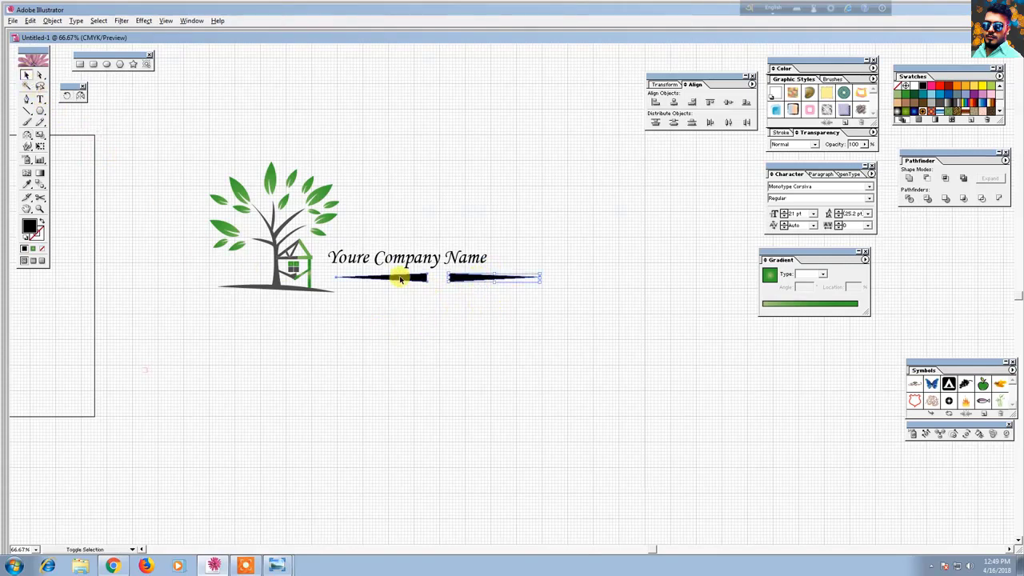
left_click(400, 279, "shift")
left_click(26, 186)
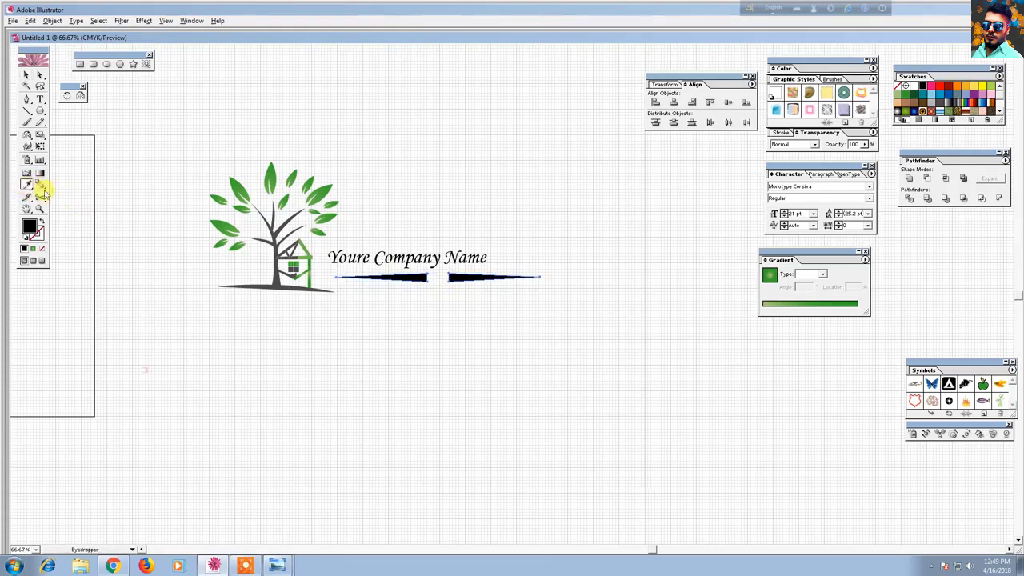
left_click(239, 187)
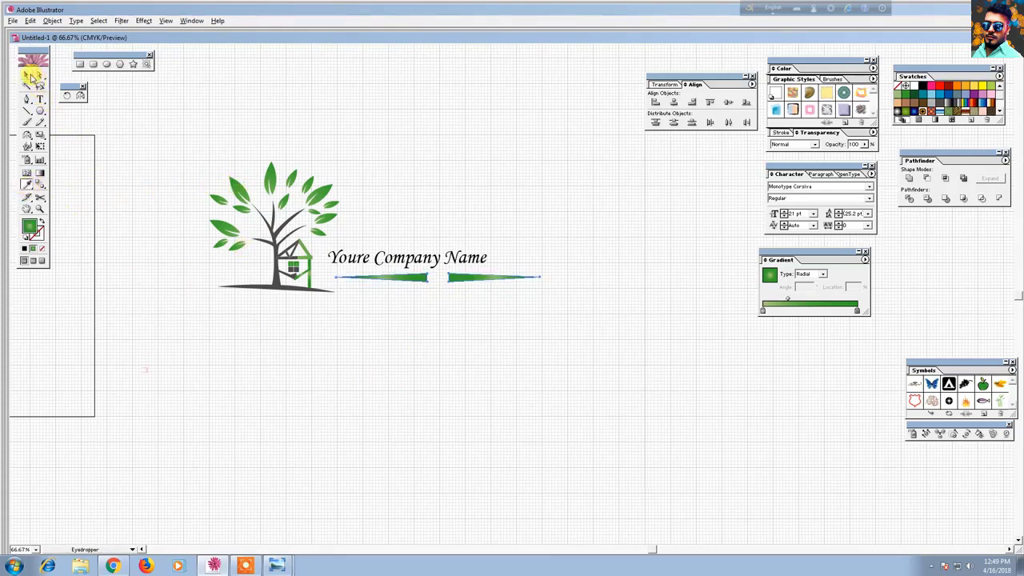
Group the two green wedges under the company name and deselect them.
left_click(29, 76)
right_click(417, 320)
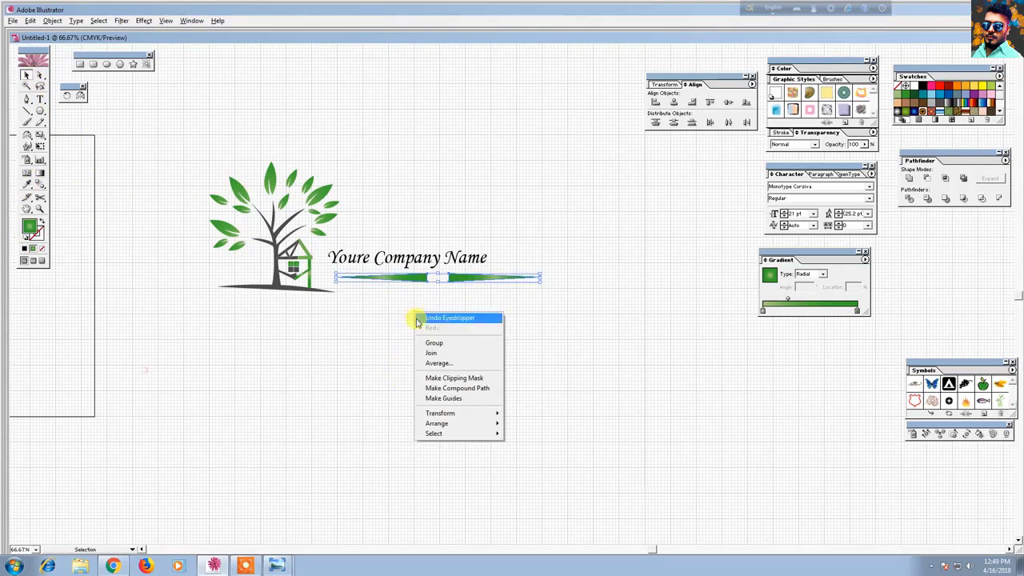
left_click(434, 343)
left_click(448, 294)
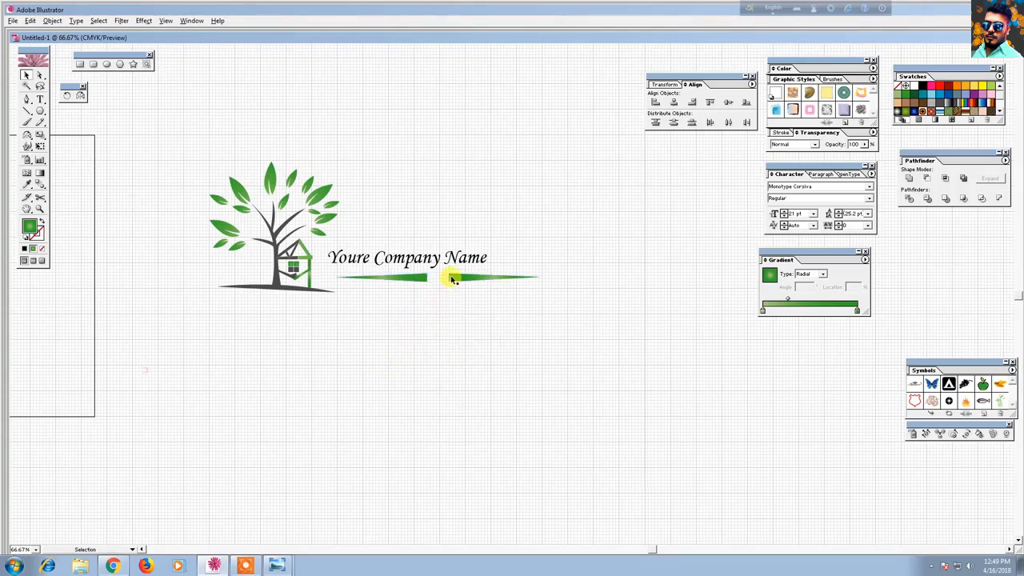
Move the wedge pair lower beneath the company name, ungroup it, and shift the right wedge away to widen the gap.
left_click_drag(451, 278, 553, 349)
right_click(447, 341)
left_click(469, 369)
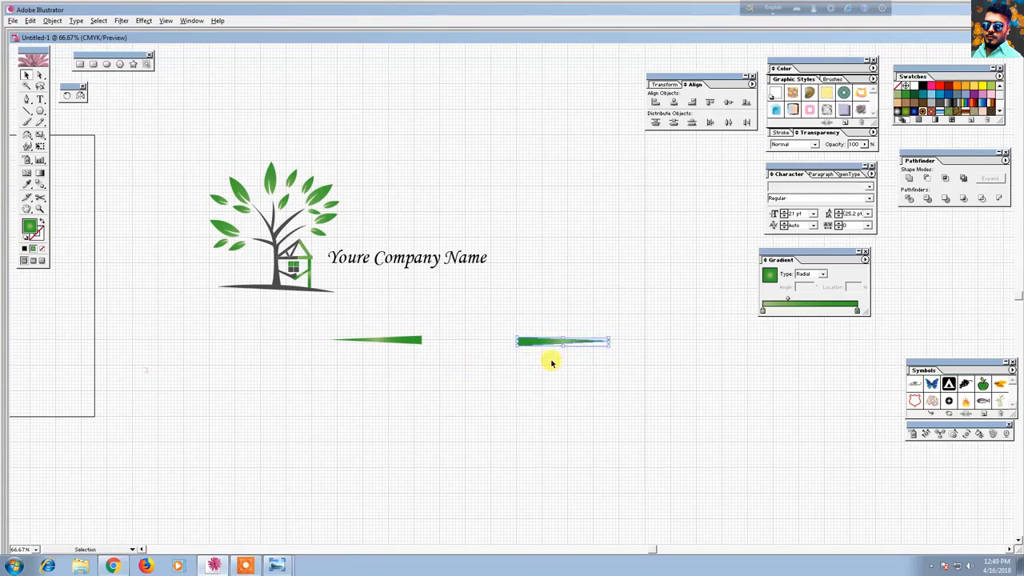
left_click(547, 387)
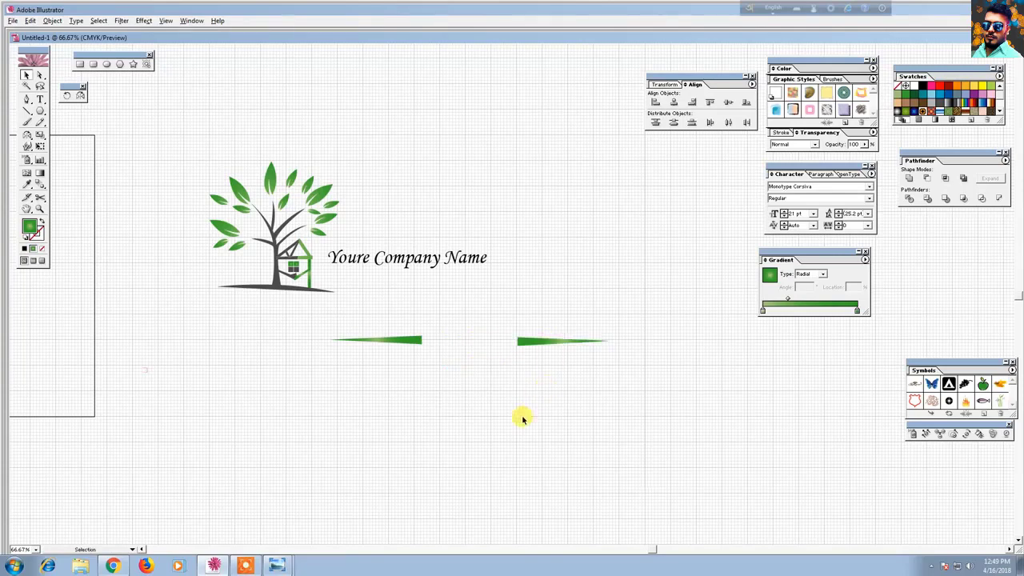
Add the point text "Design" in the gap between the two wedges.
left_click(40, 101)
left_click(427, 340)
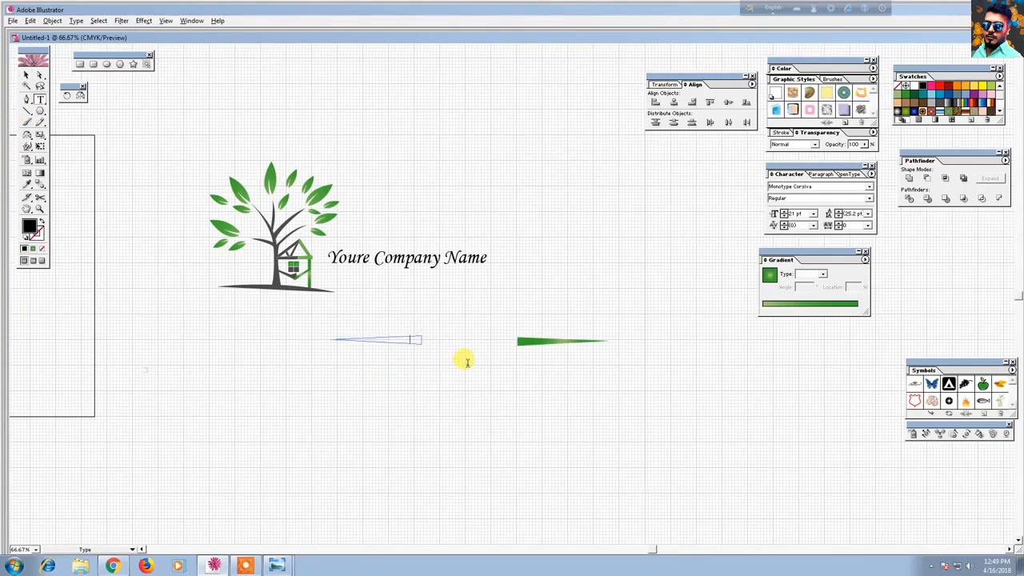
key("ctrl+z")
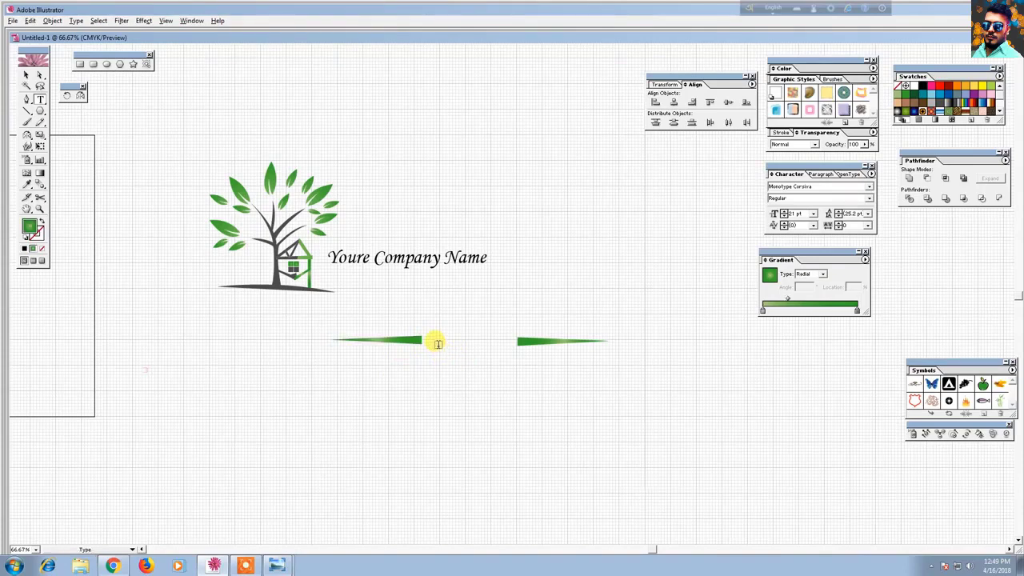
left_click(437, 343)
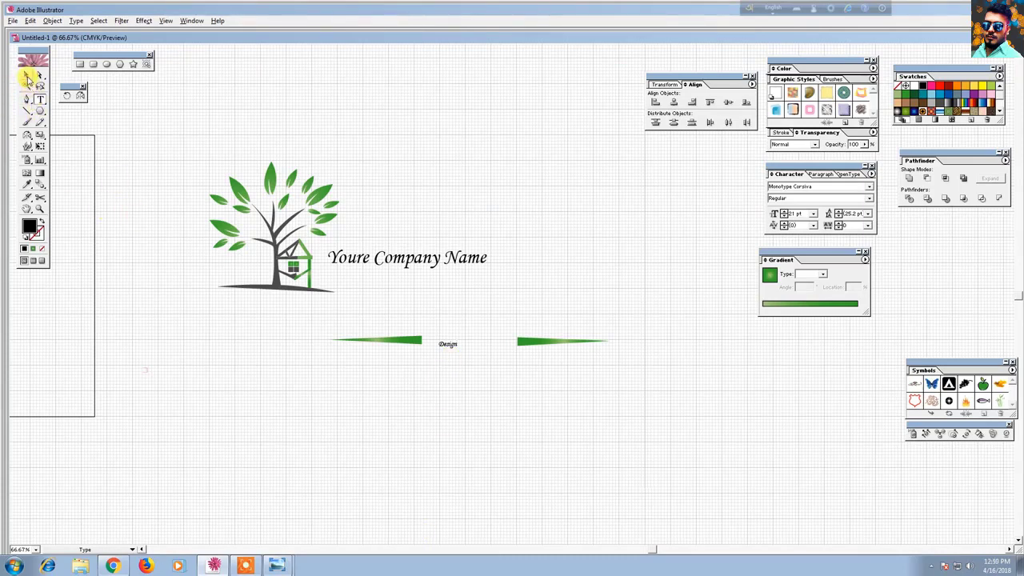
Change the font of the "Design" text to ITC Franklin Gothic and deselect it.
left_click(27, 76)
right_click(445, 345)
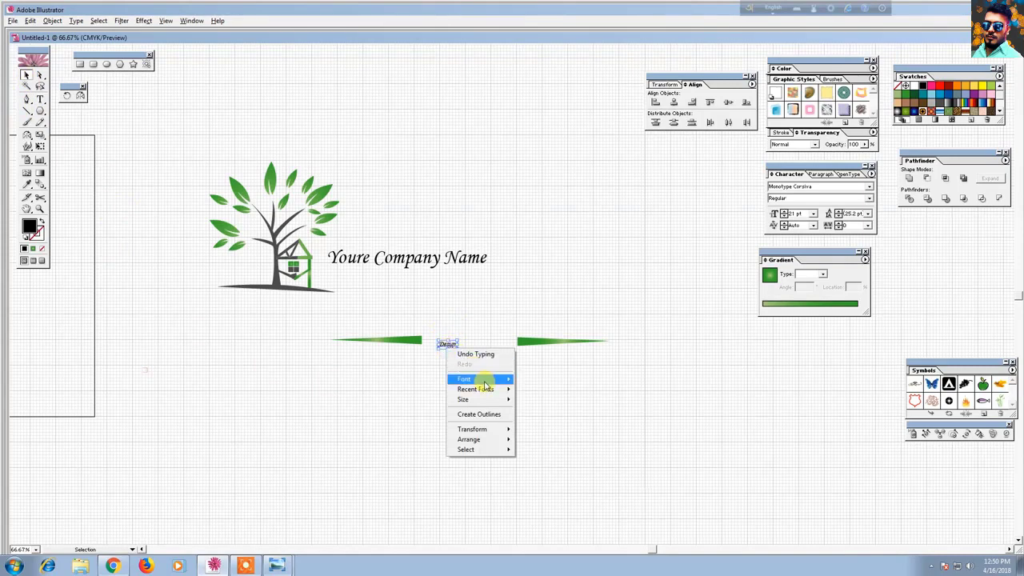
mouse_move(485, 385)
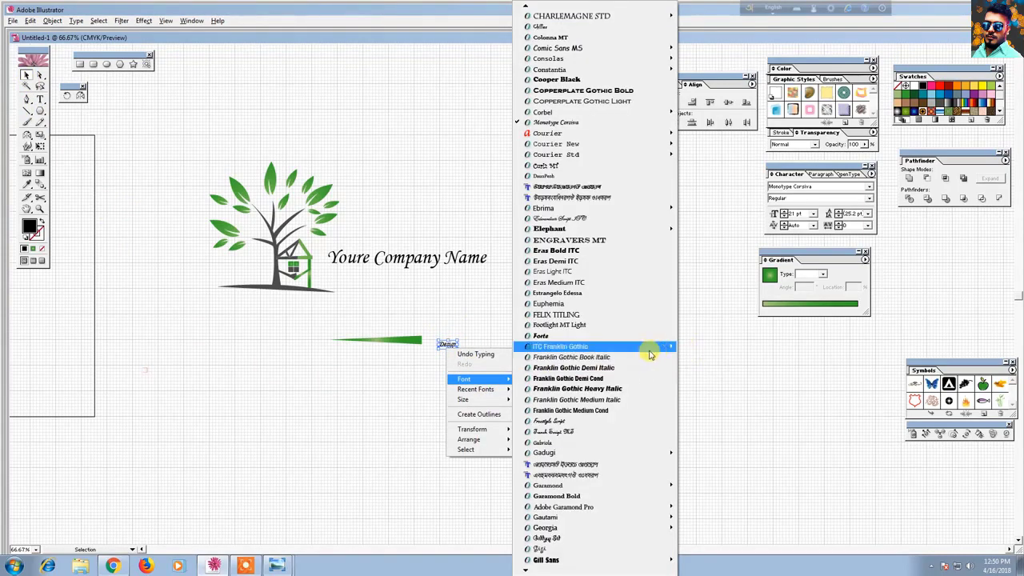
left_click(688, 348)
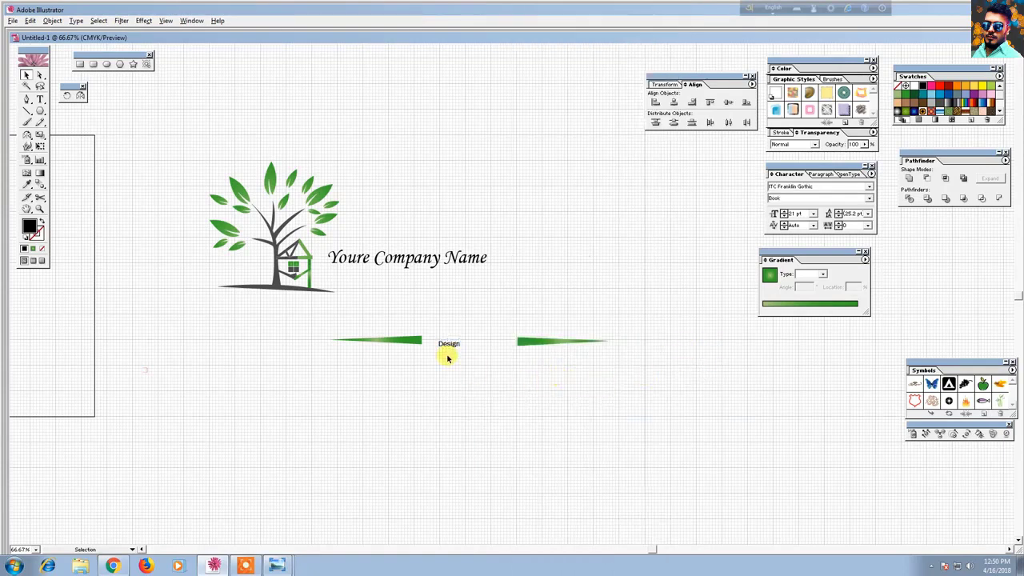
Move the left wedge out of the way and enlarge the company name to about 114 pt beside the tree.
left_click_drag(414, 341, 376, 371)
left_click_drag(415, 257, 560, 264)
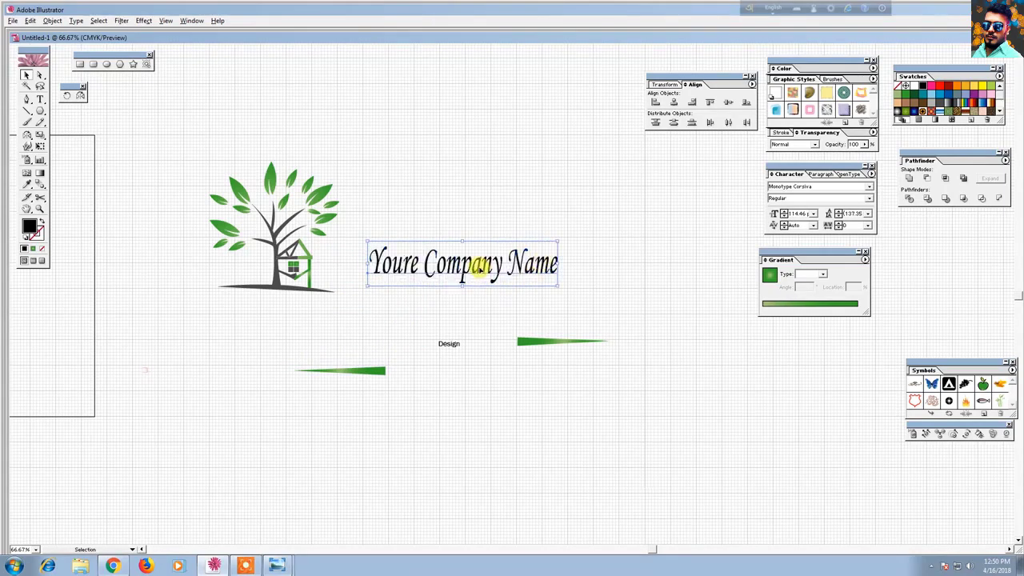
left_click_drag(472, 265, 472, 246)
Convert the company name to outlines and ungroup it into separate letters.
right_click(472, 246)
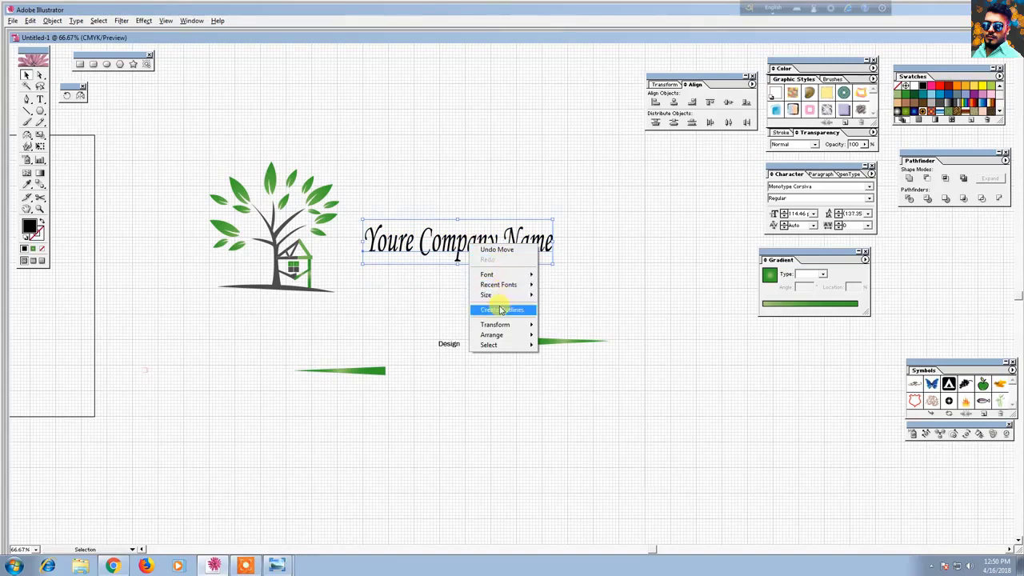
left_click(500, 310)
right_click(479, 252)
left_click(491, 282)
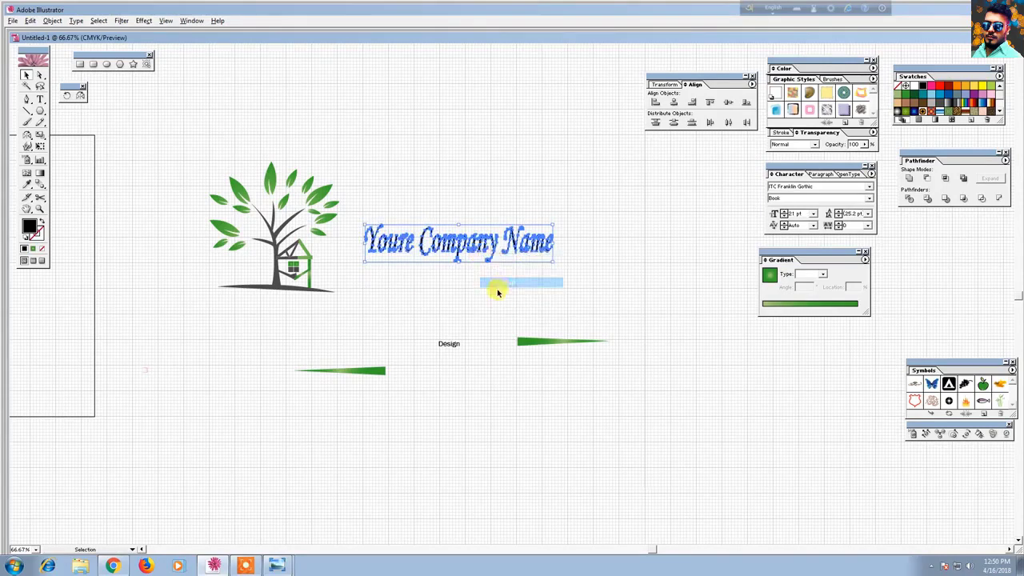
left_click(496, 291)
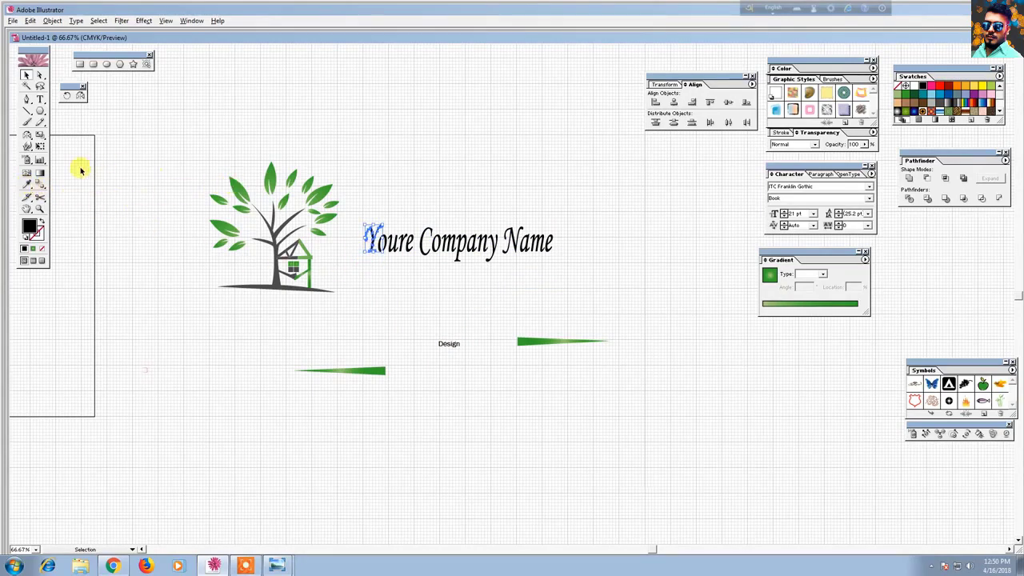
Fill the "Y" of the company name with the green gradient sampled from a leaf.
left_click(28, 184)
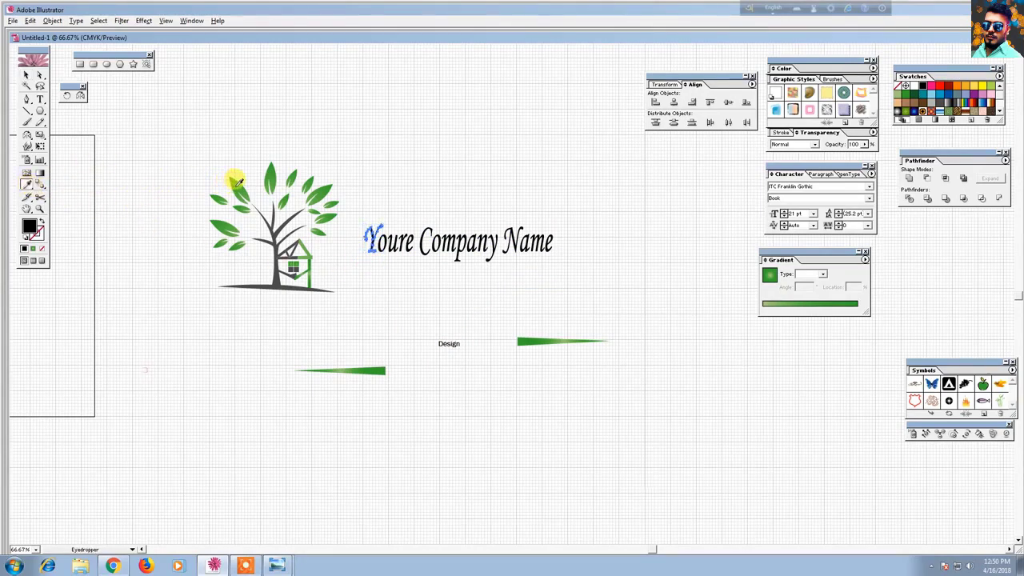
left_click(238, 182)
left_click(27, 74)
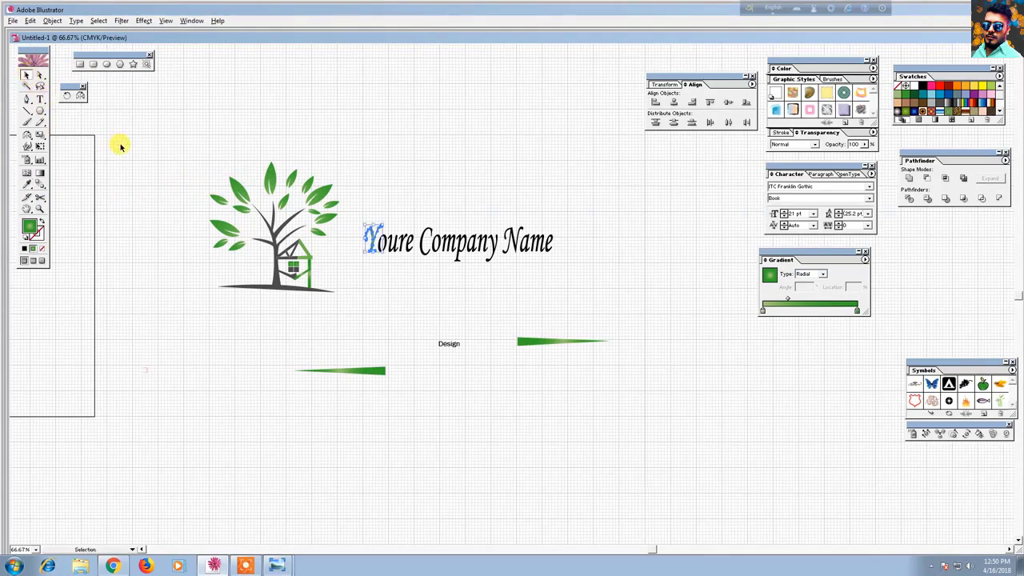
left_click(363, 280)
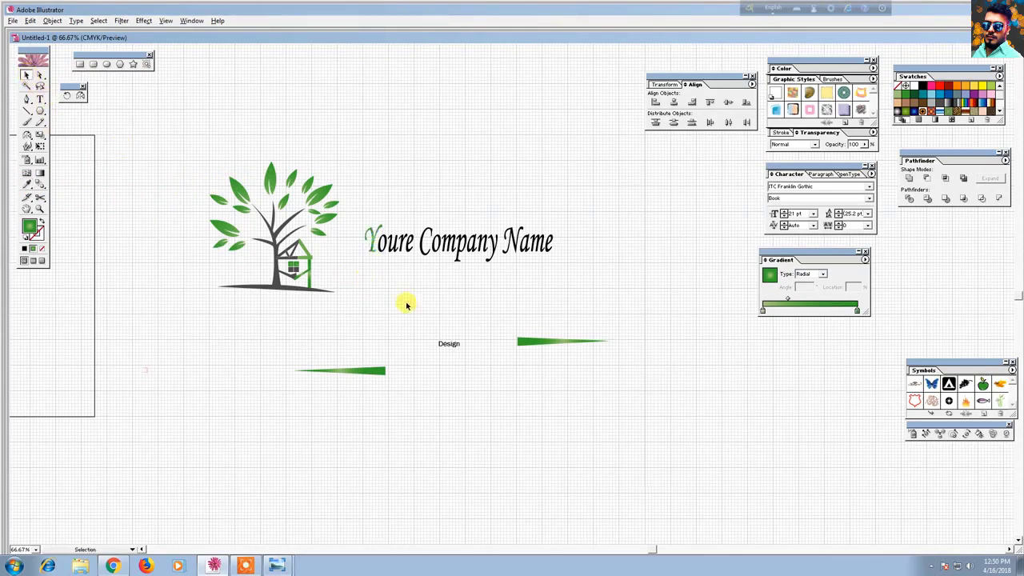
Fill the "C" of the company name with the green gradient sampled from the house.
left_click(423, 252)
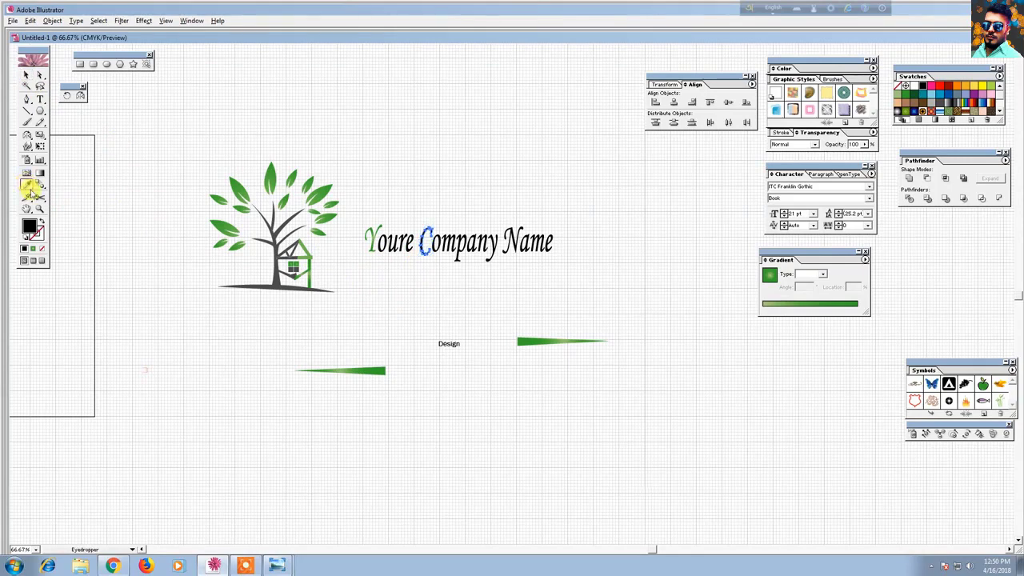
left_click(306, 252)
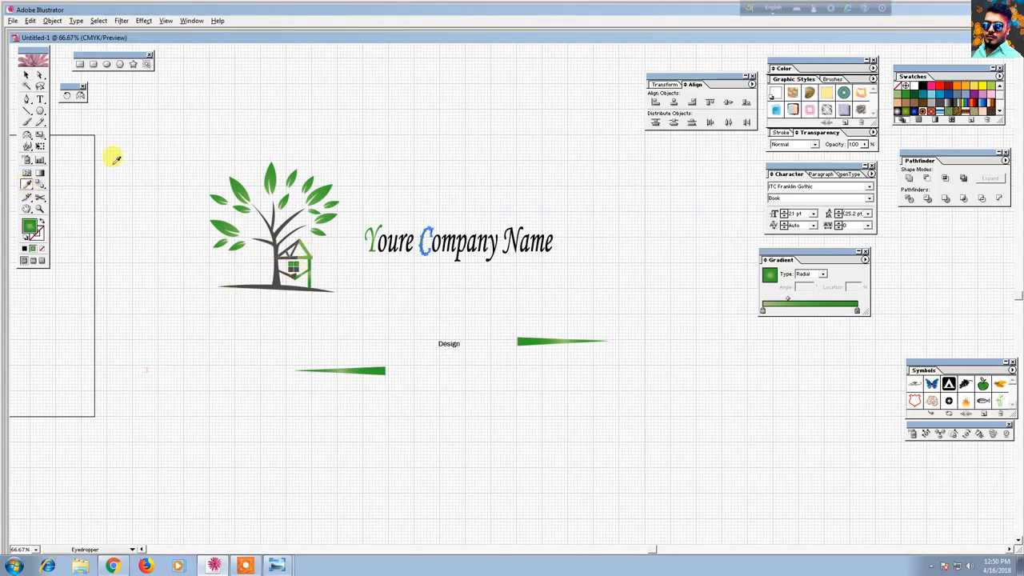
left_click(29, 75)
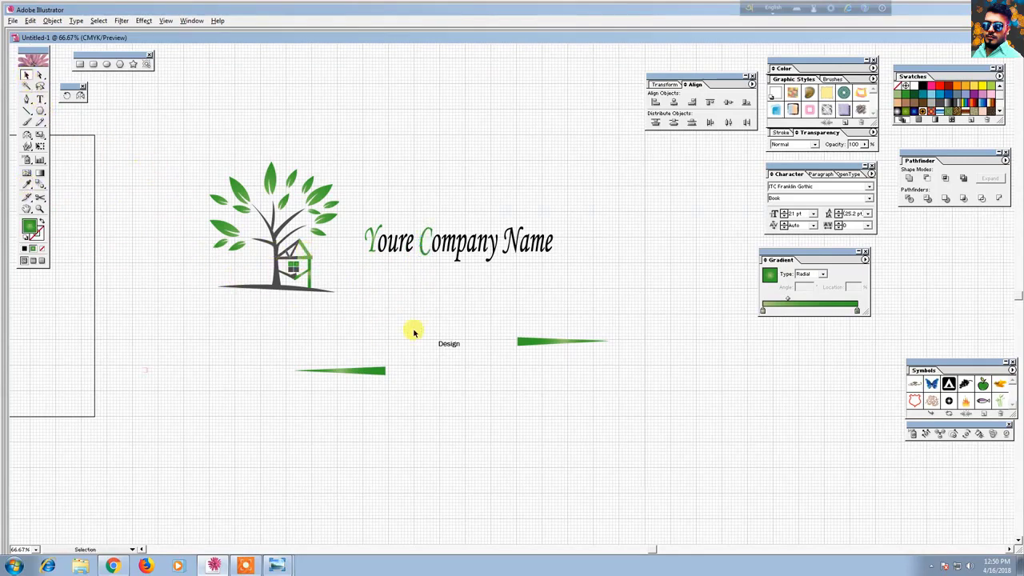
Fill the "N" of the company name with the leaf's green gradient and deselect it.
left_click(505, 253)
left_click(26, 183)
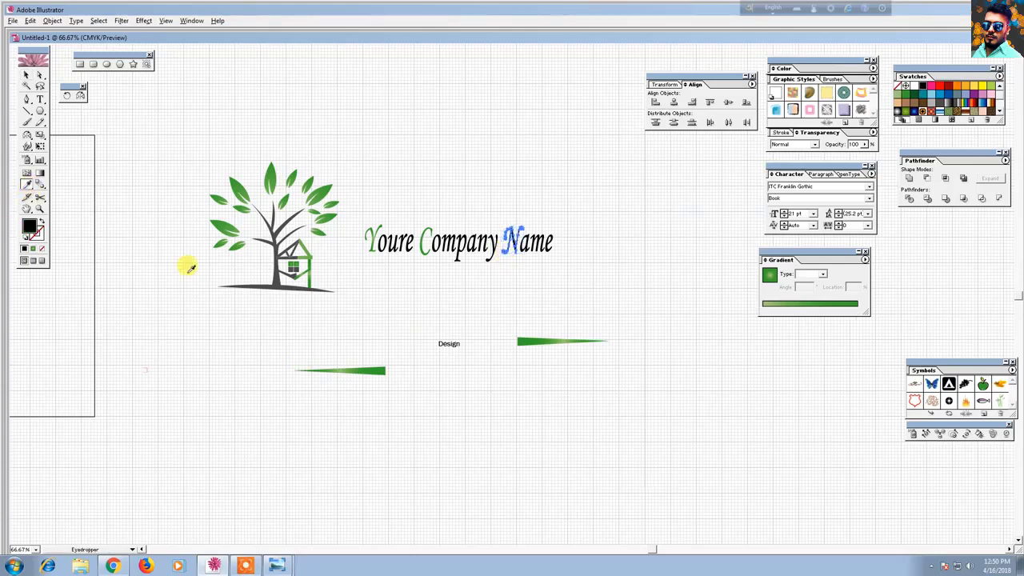
left_click(323, 189)
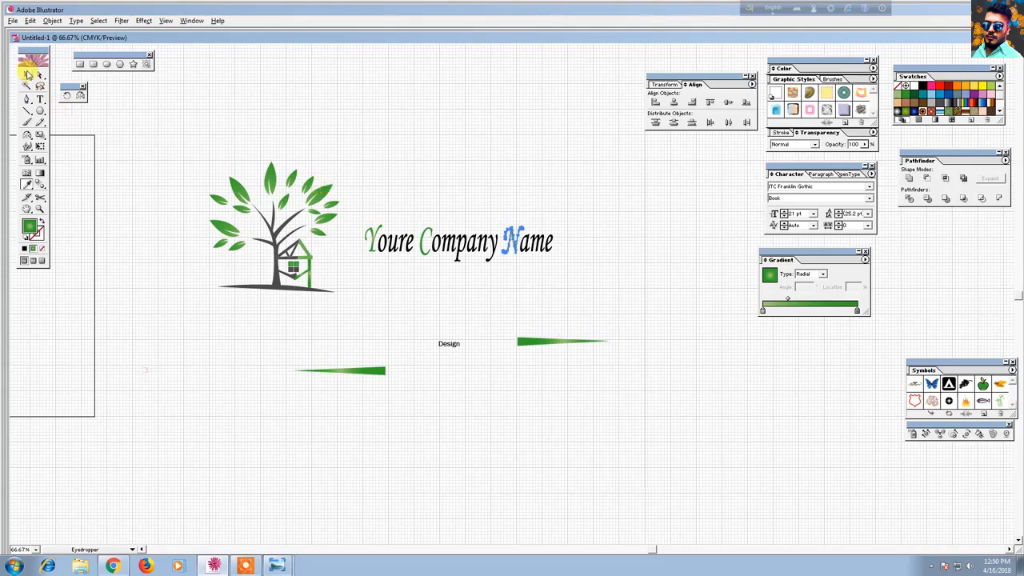
left_click(26, 75)
left_click(191, 297)
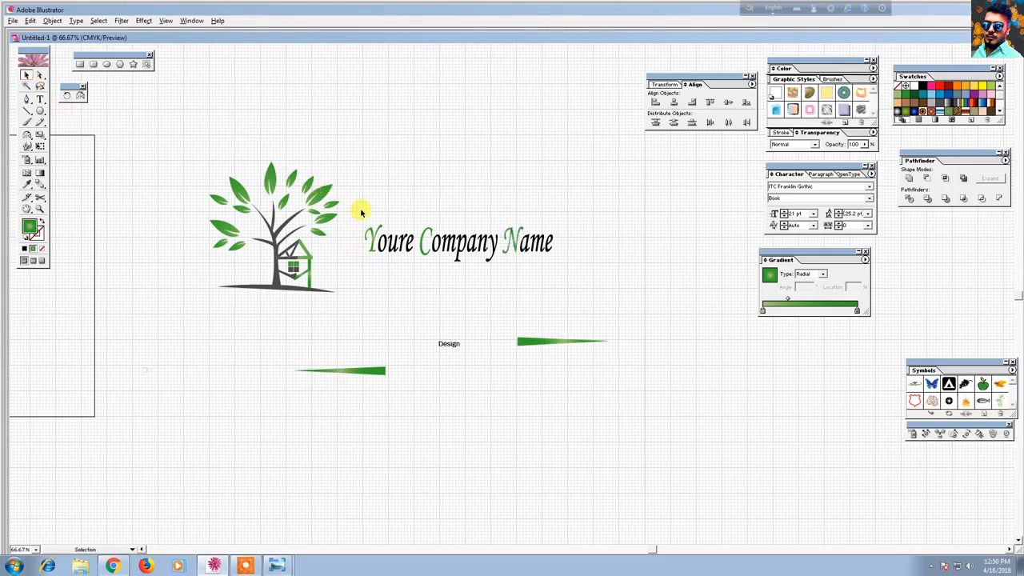
Group all letters of the company name and move the group down next to the house.
left_click_drag(380, 224, 548, 272)
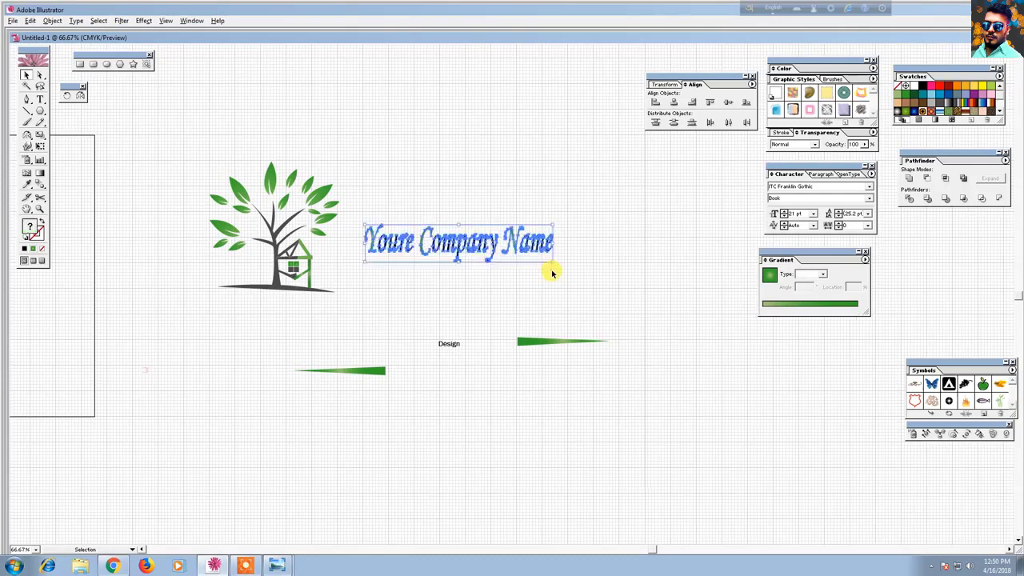
right_click(471, 256)
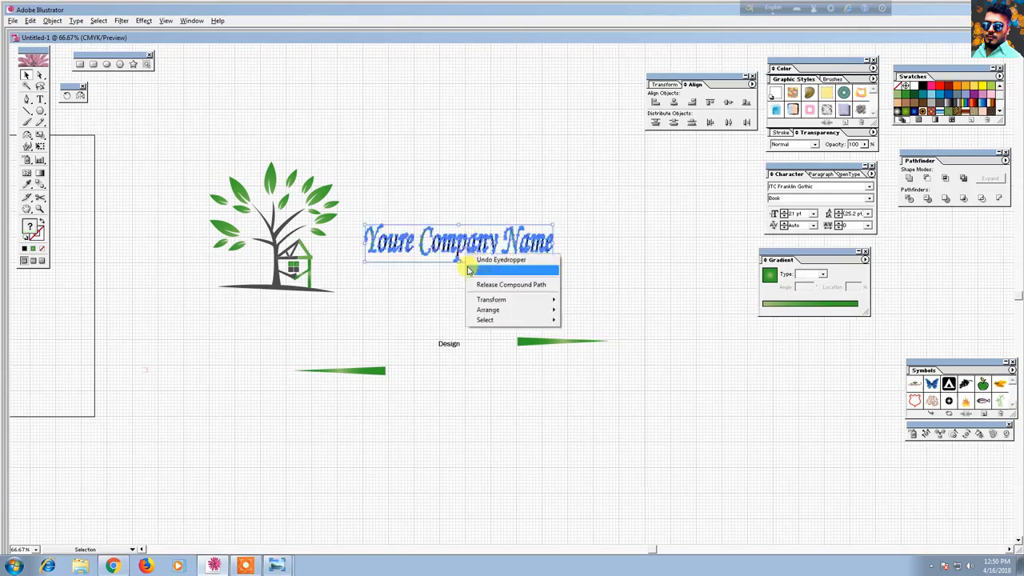
left_click(52, 21)
left_click(68, 68)
left_click(158, 167)
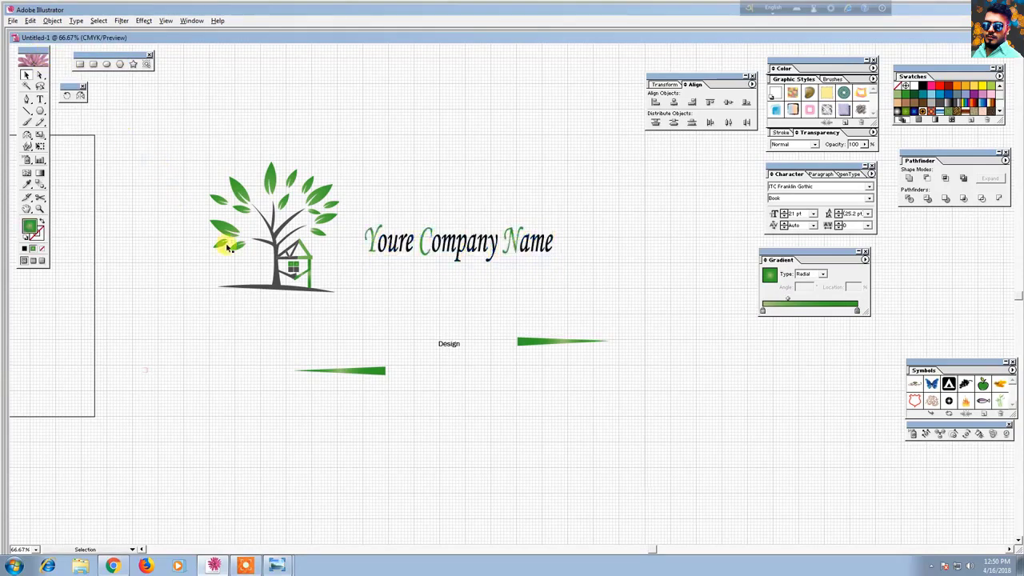
left_click_drag(453, 251, 408, 255)
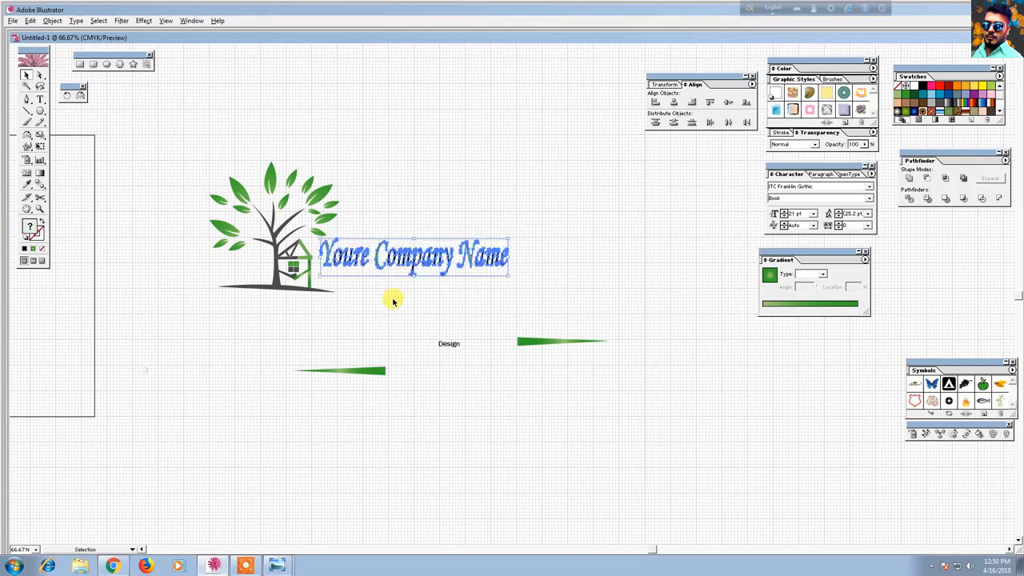
left_click(403, 324)
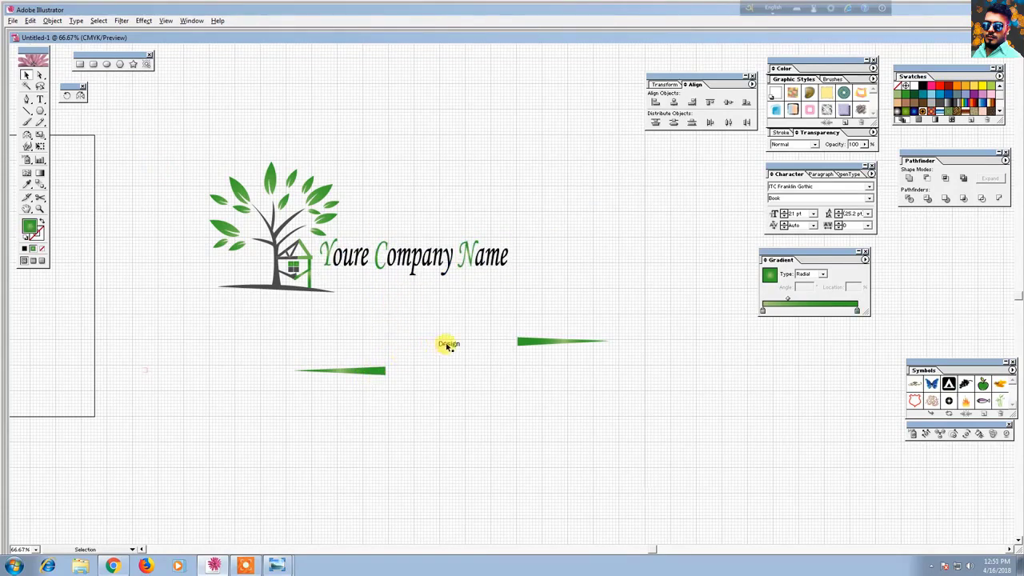
Enlarge "Design" to about 44 pt centred under the company name, and fit the shortened right wedge between it and the name's end.
left_click_drag(449, 346, 402, 286)
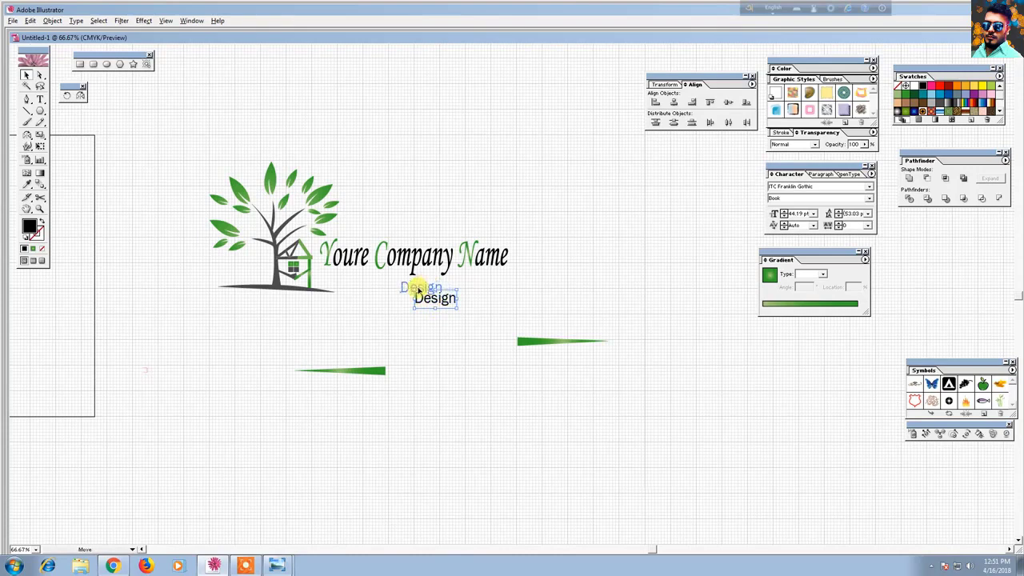
left_click_drag(521, 340, 447, 290)
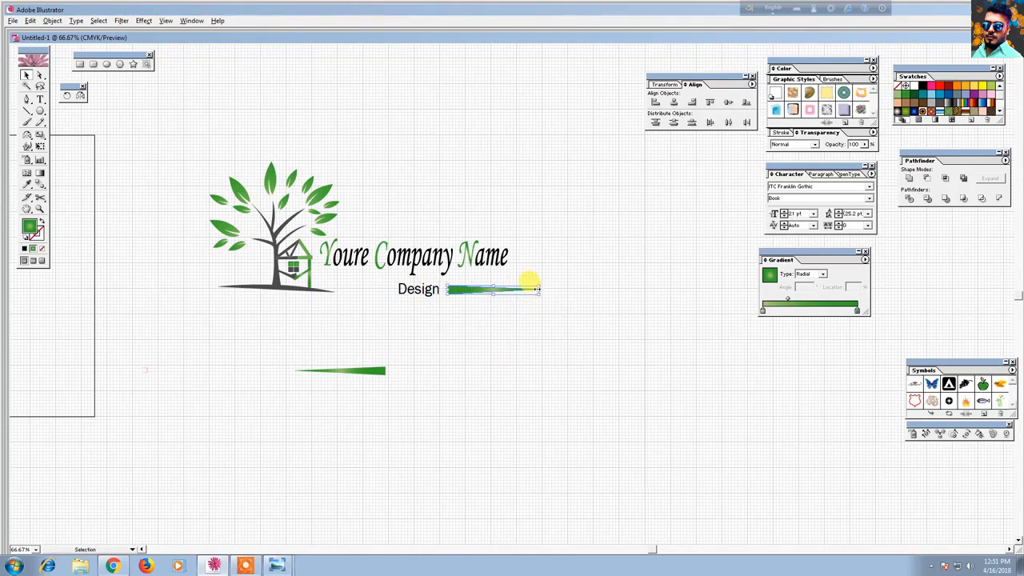
left_click_drag(537, 290, 509, 288)
left_click(486, 327)
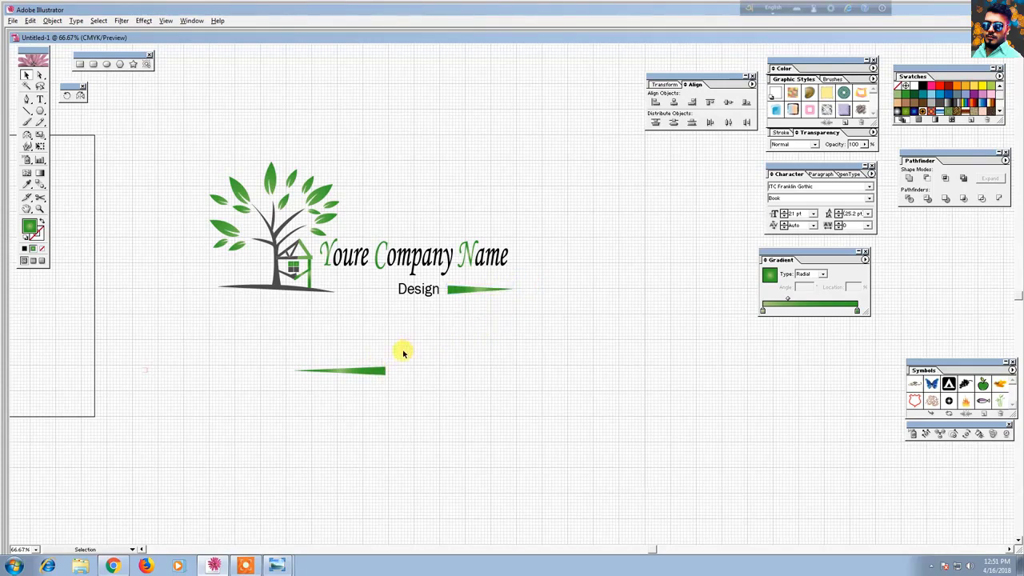
Place the left wedge just before "Design" and shorten its thin end to meet the tip of the ground line.
left_click_drag(366, 368, 371, 289)
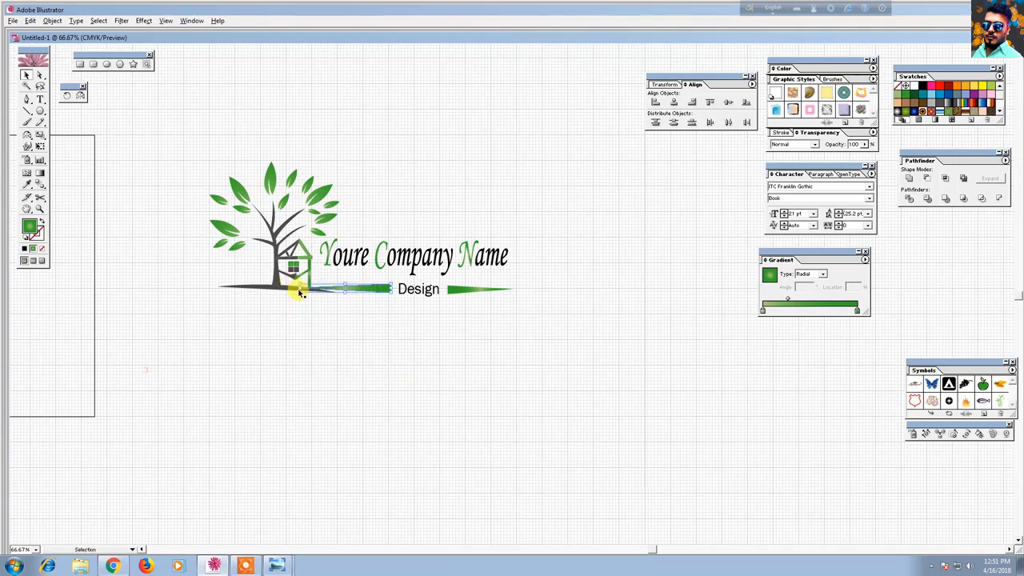
left_click_drag(301, 288, 322, 289)
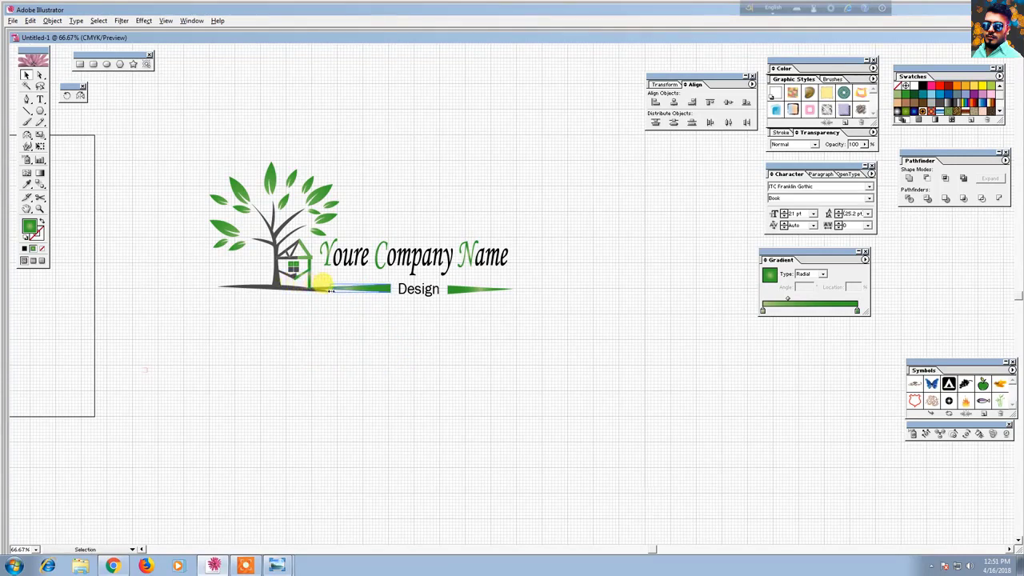
left_click(373, 331)
Nudge the "Design" text and the right wedge slightly up towards the company name and deselect.
left_click(379, 292)
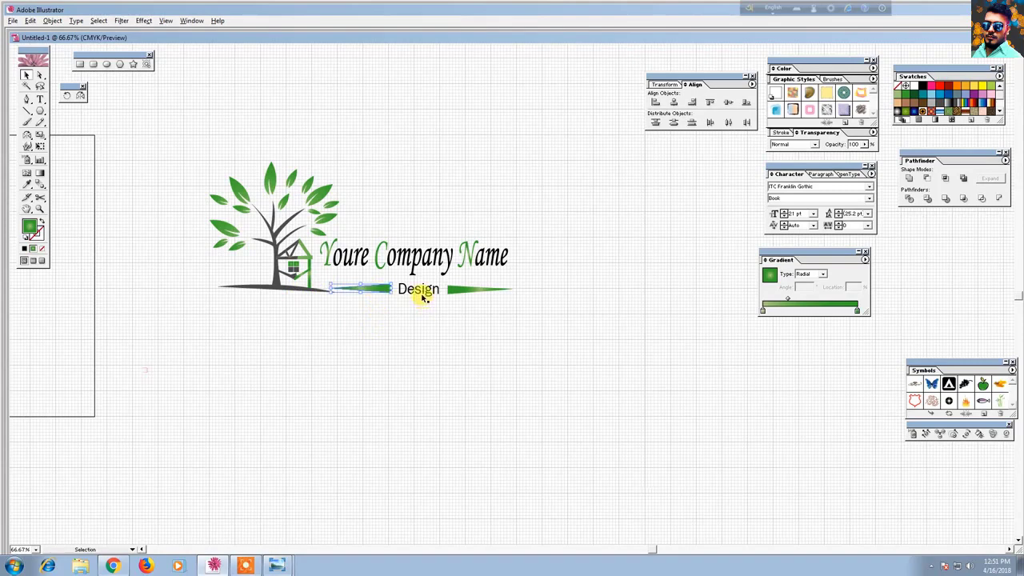
left_click_drag(422, 296, 466, 287)
left_click(467, 289)
left_click(500, 542)
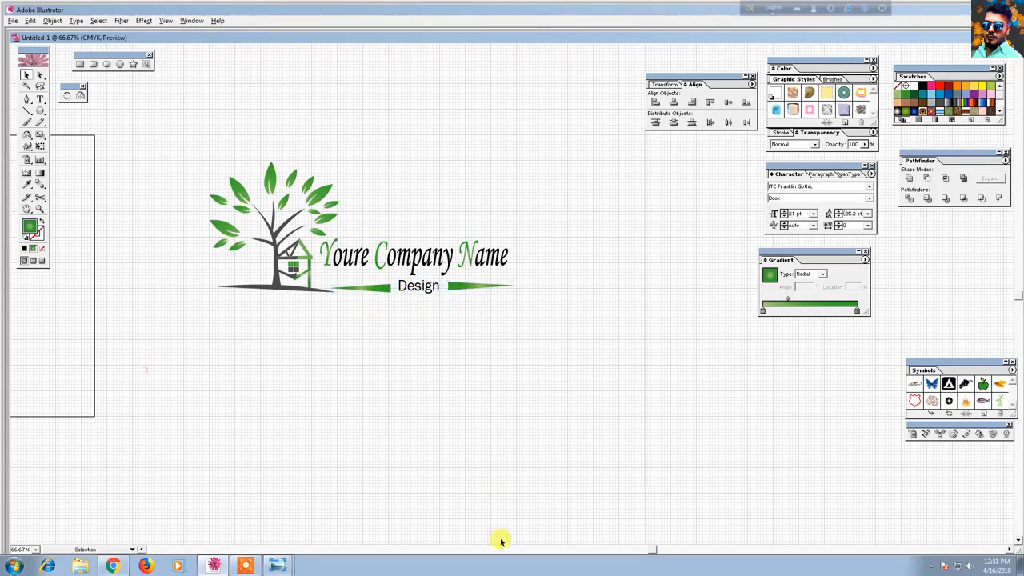
mouse_move(214, 568)
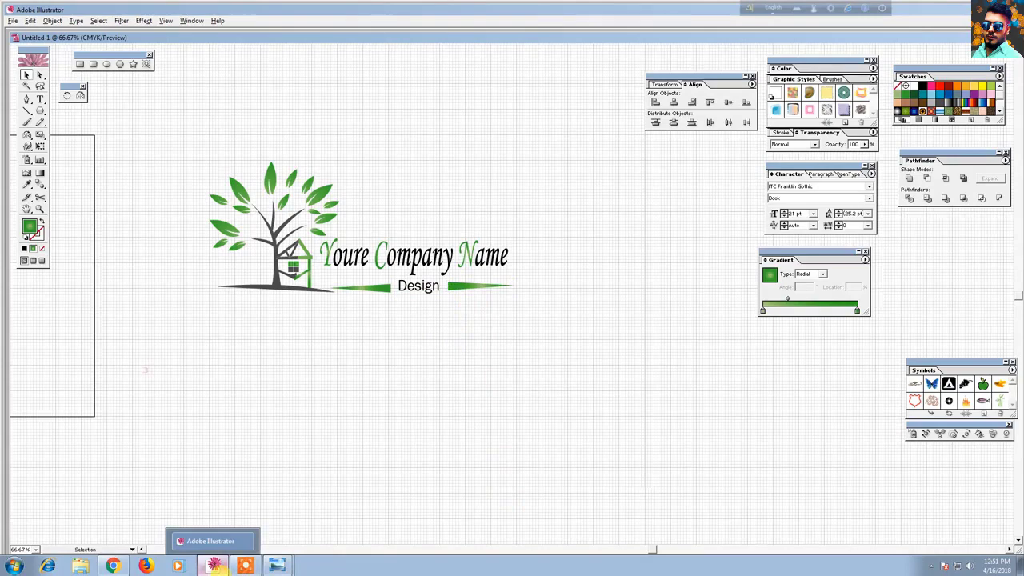
key("ctrl+minus")
key("ctrl+minus")
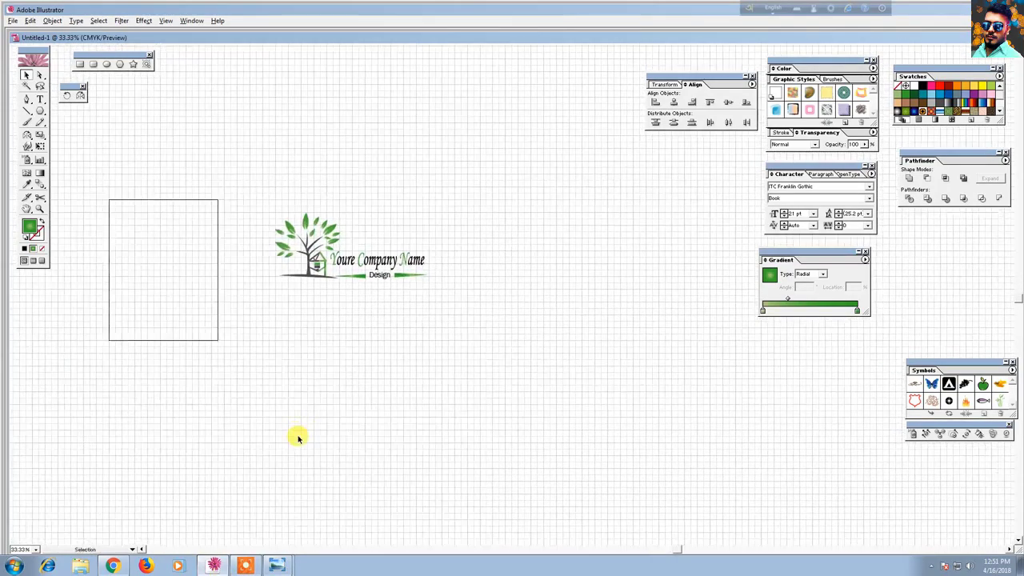
Group the tree, house, ground line, company name, "Design" text and both wedges into one logo object and deselect it.
key("ctrl+plus")
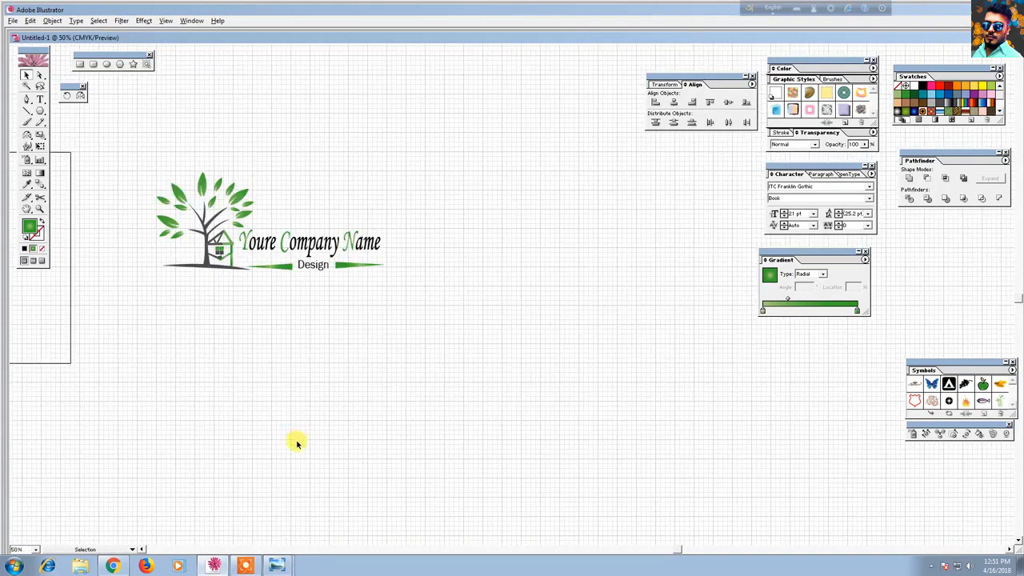
left_click_drag(277, 325, 310, 344)
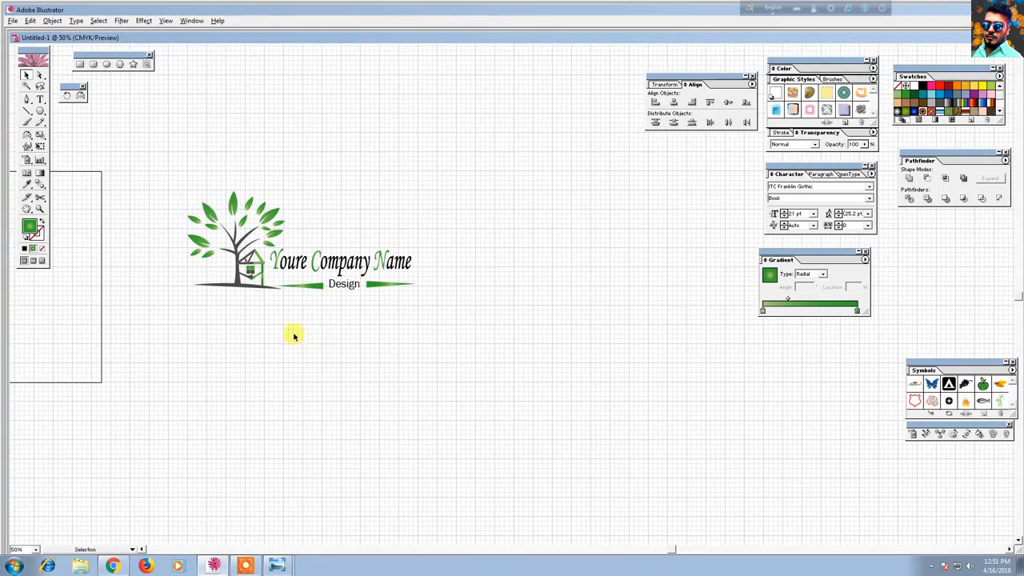
left_click_drag(161, 172, 428, 313)
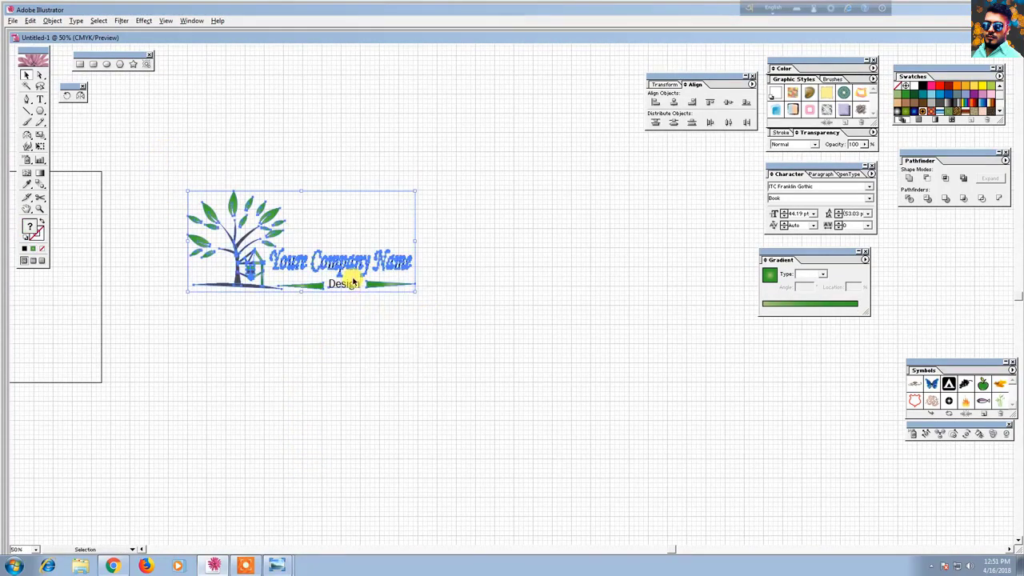
right_click(353, 279)
left_click(376, 310)
left_click(341, 317)
Move the grouped logo onto the artboard, placing it across the page's upper half.
left_click_drag(341, 317, 633, 334)
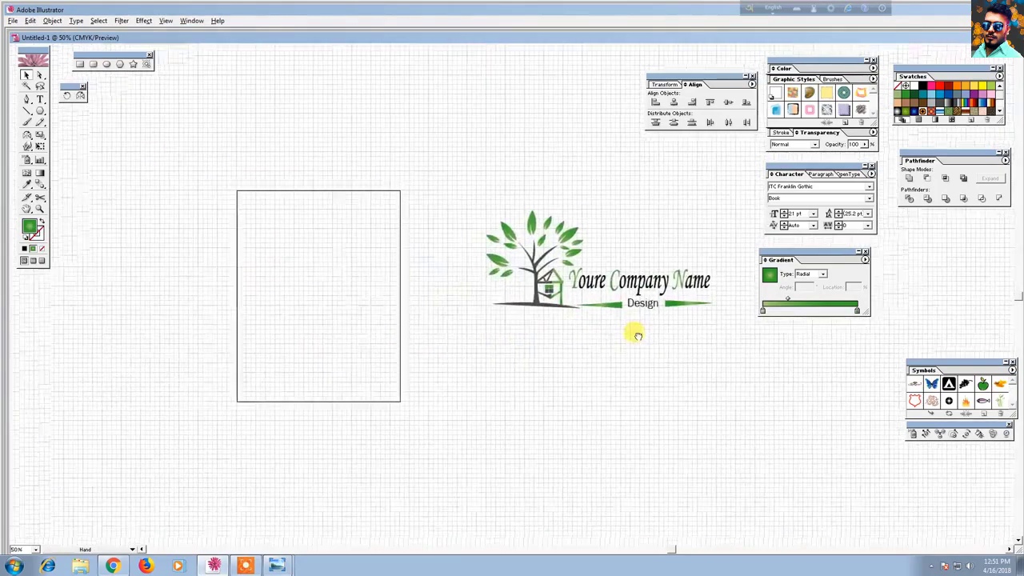
left_click_drag(564, 285, 320, 291)
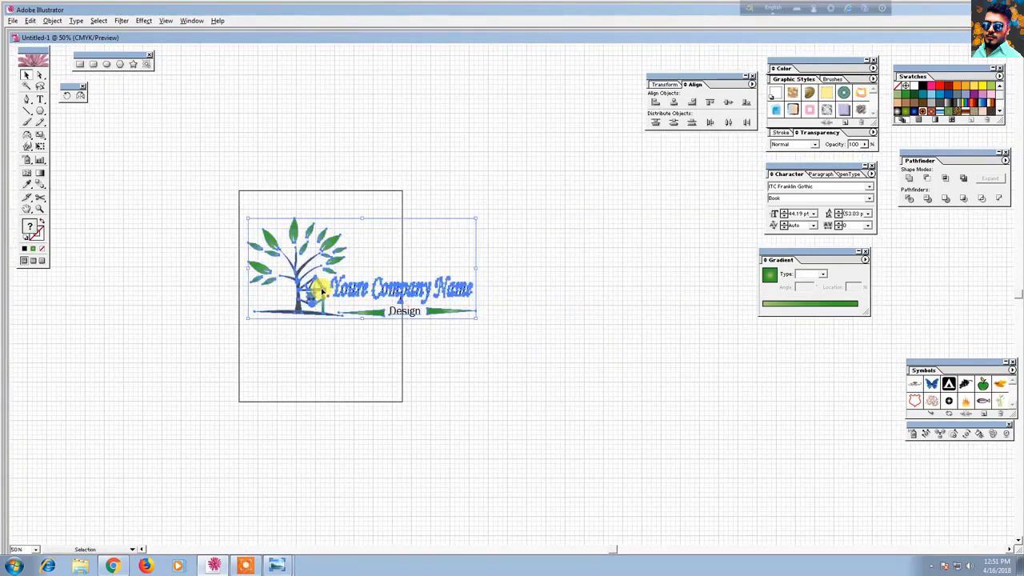
key("ctrl+plus")
key("ctrl+plus")
left_click_drag(191, 365, 494, 407)
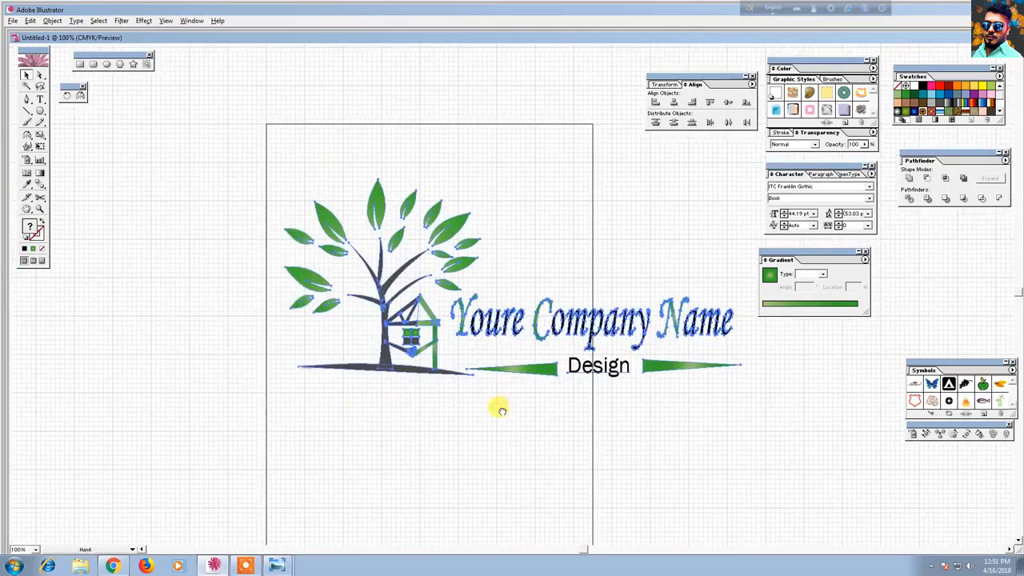
left_click_drag(540, 332, 473, 331)
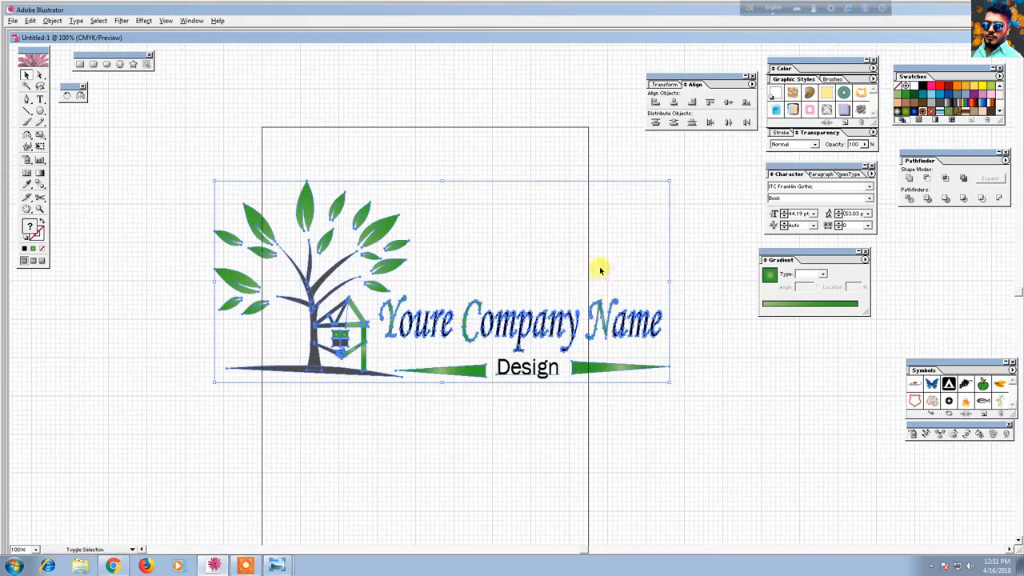
Scale the logo down proportionally to fit within the page width, position it near the middle of the artboard and deselect it.
left_click_drag(663, 178, 573, 222)
left_click(629, 309)
scroll(458, 465, "down", 2)
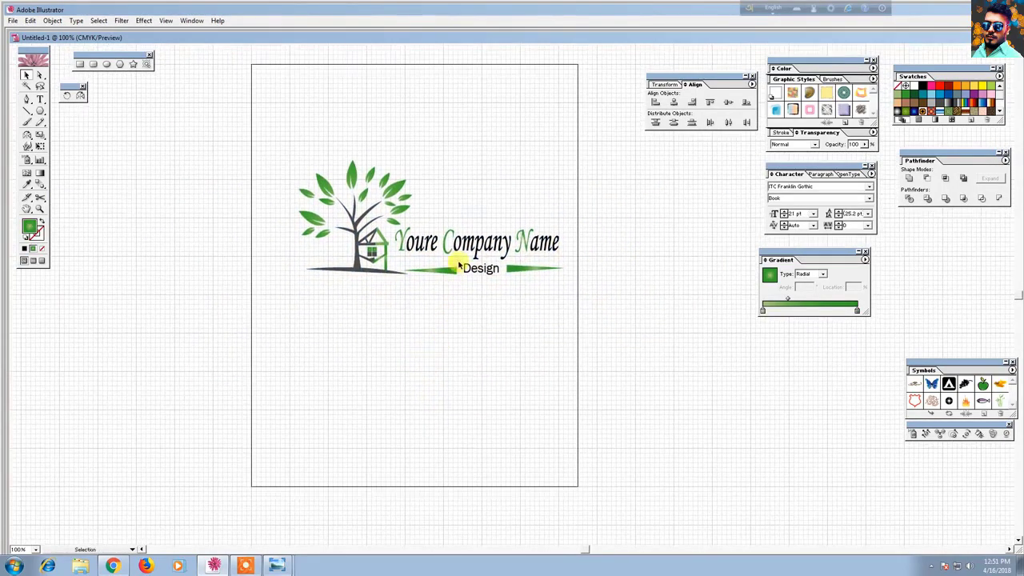
left_click_drag(457, 265, 472, 376)
left_click(486, 423)
scroll(480, 424, "up", 1)
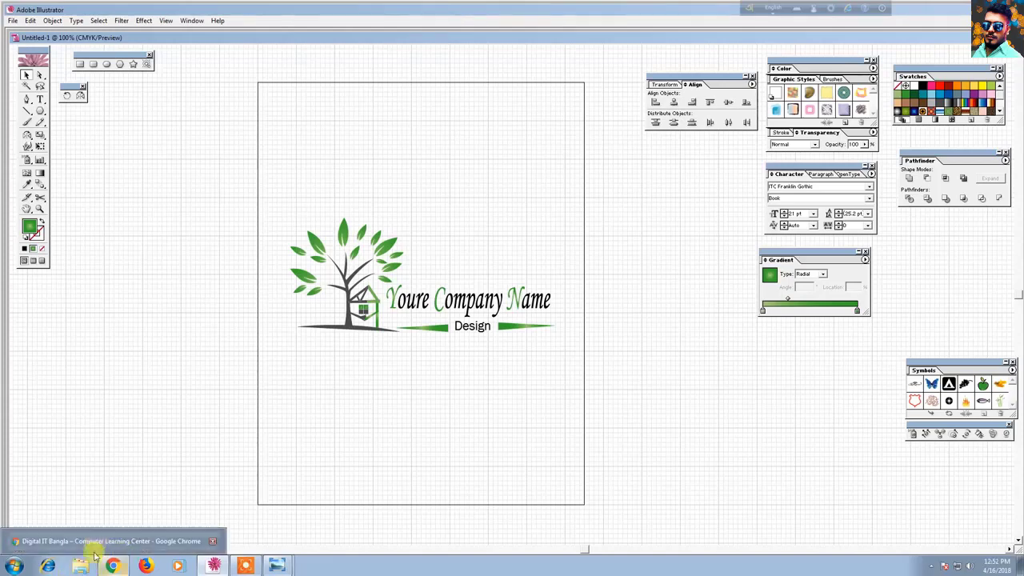
left_click(244, 567)
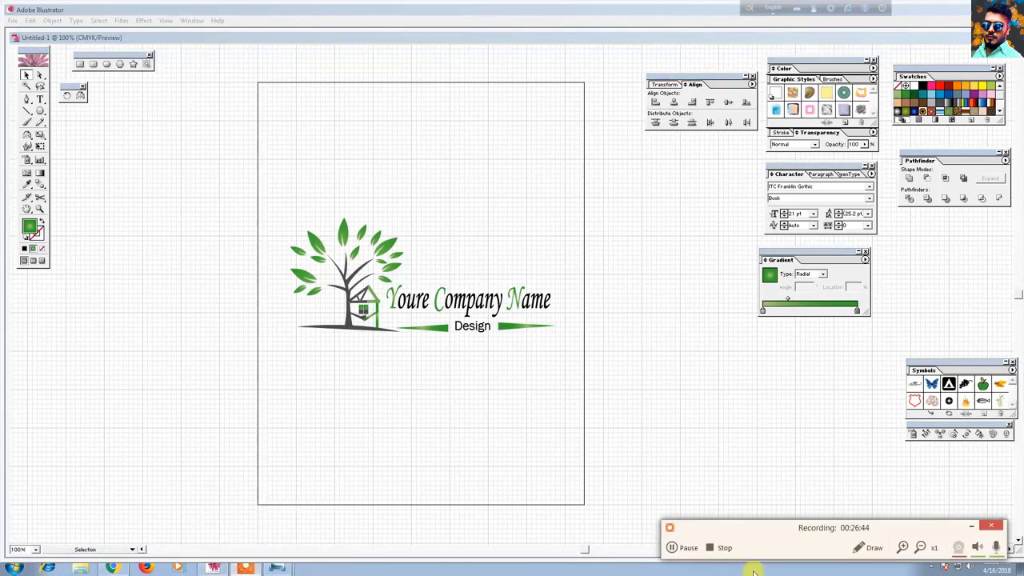
left_click(716, 550)
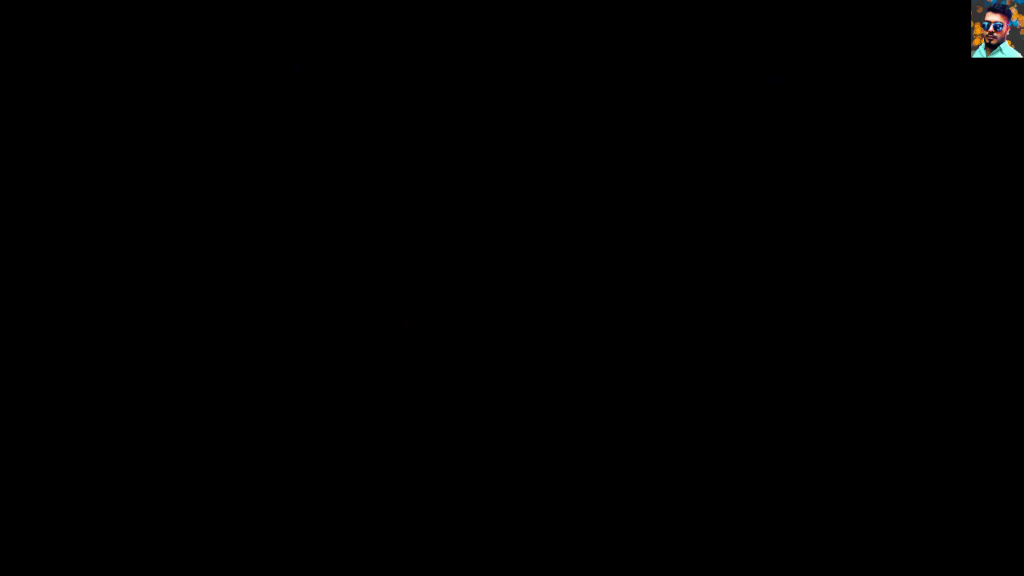